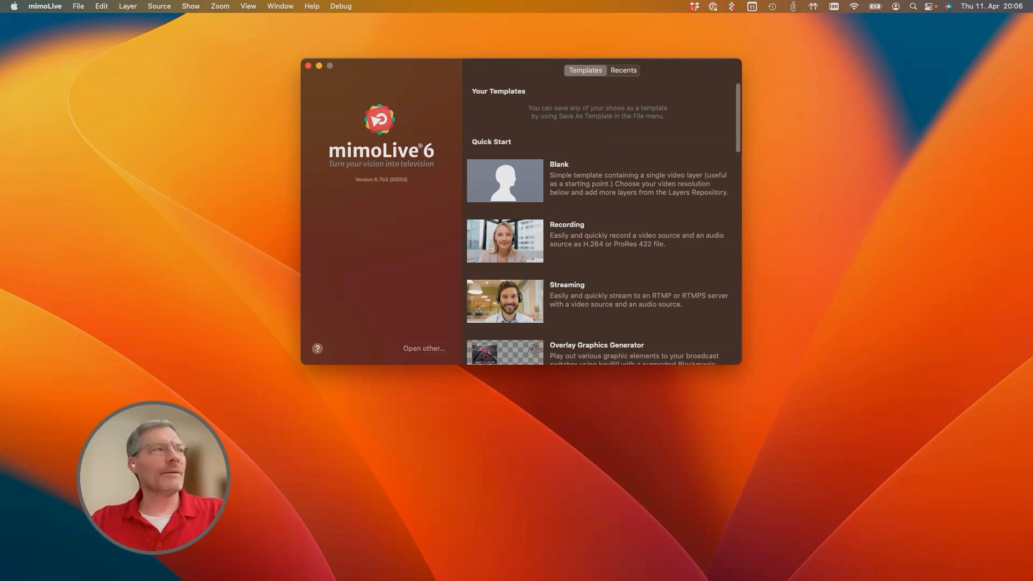
# Check in the preferences that remote control access is allowed, and close the preferences.
pyautogui.click(44, 7)
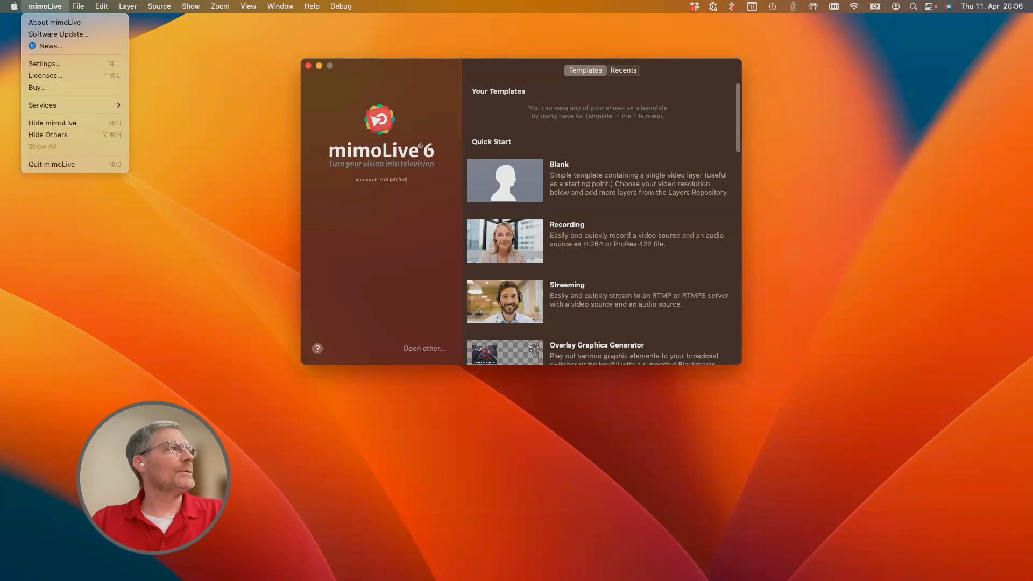
pyautogui.click(45, 63)
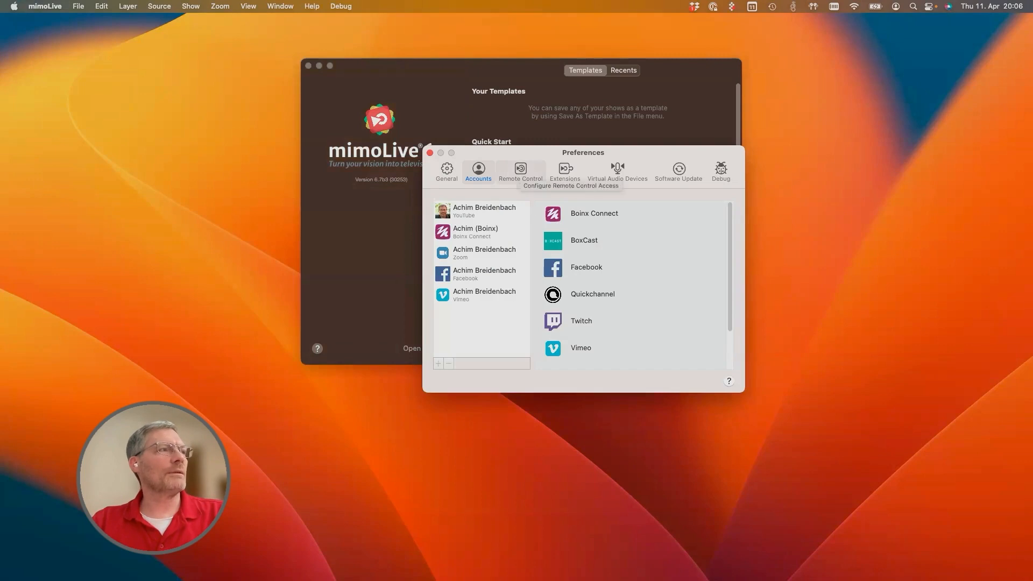
pyautogui.click(520, 171)
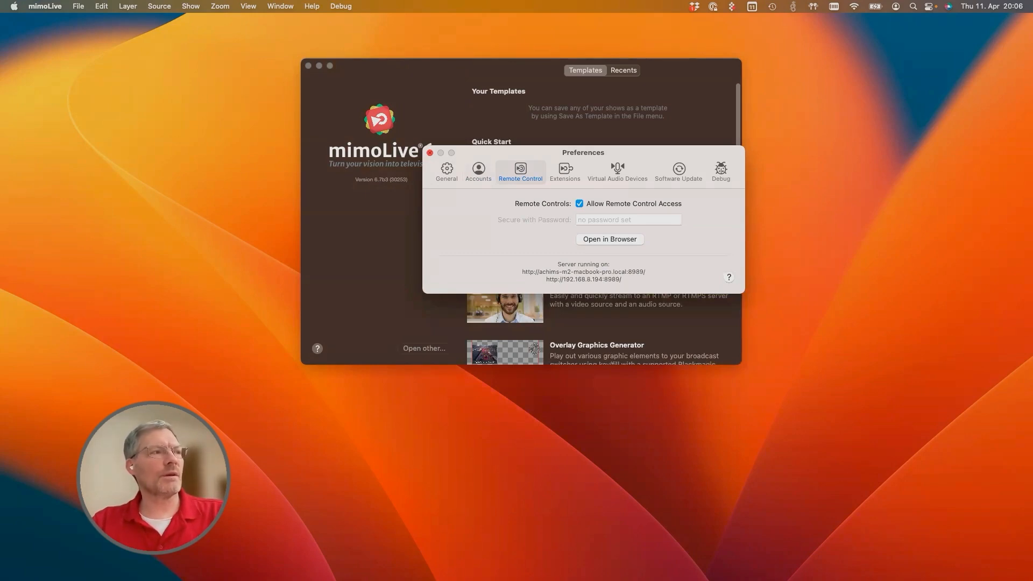
pyautogui.click(430, 152)
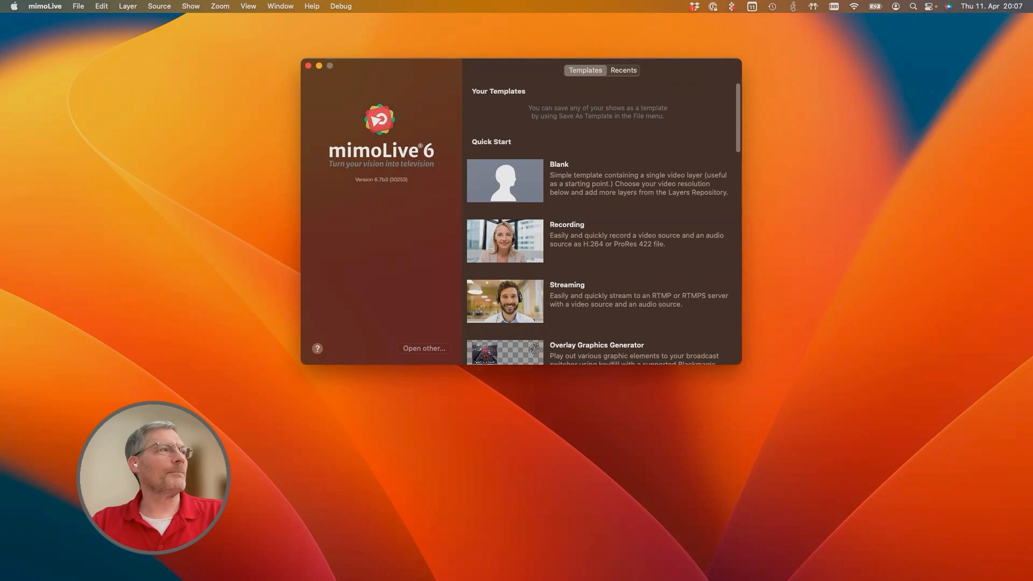
# Create a new document from the Blank template at 60 fps and 1080p FullHD, allowing microphone access.
pyautogui.click(597, 181)
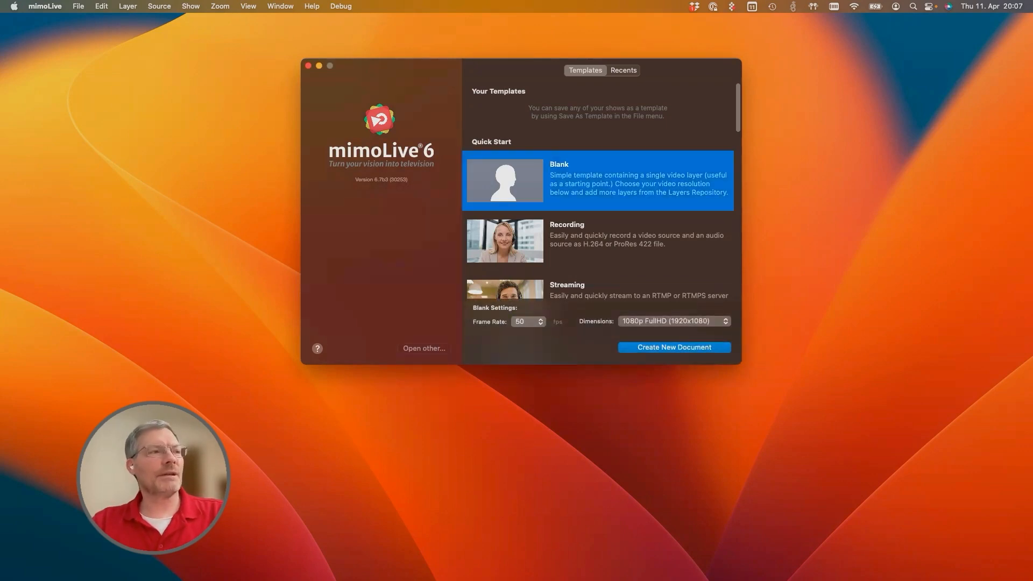
pyautogui.click(527, 321)
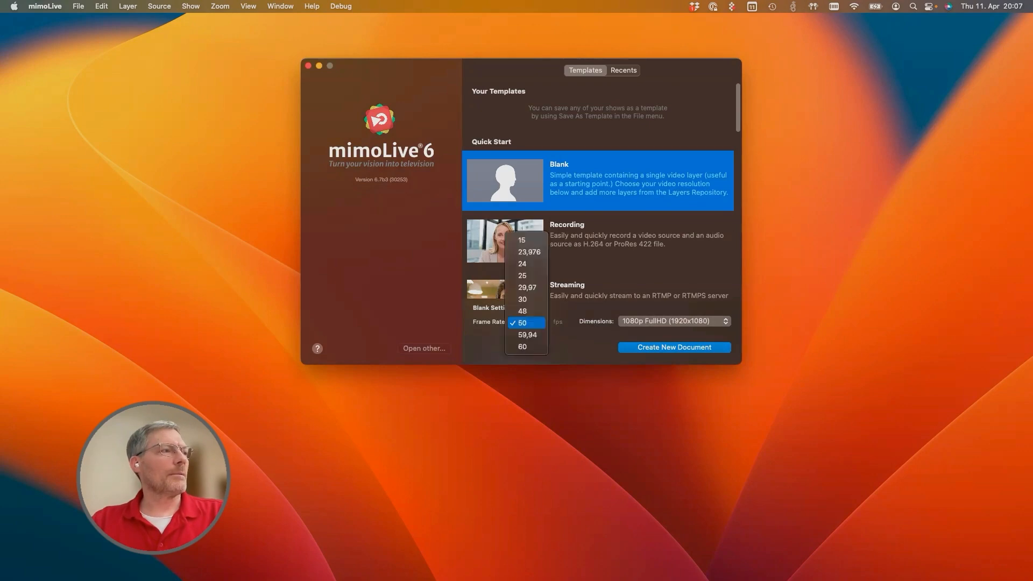
pyautogui.click(522, 346)
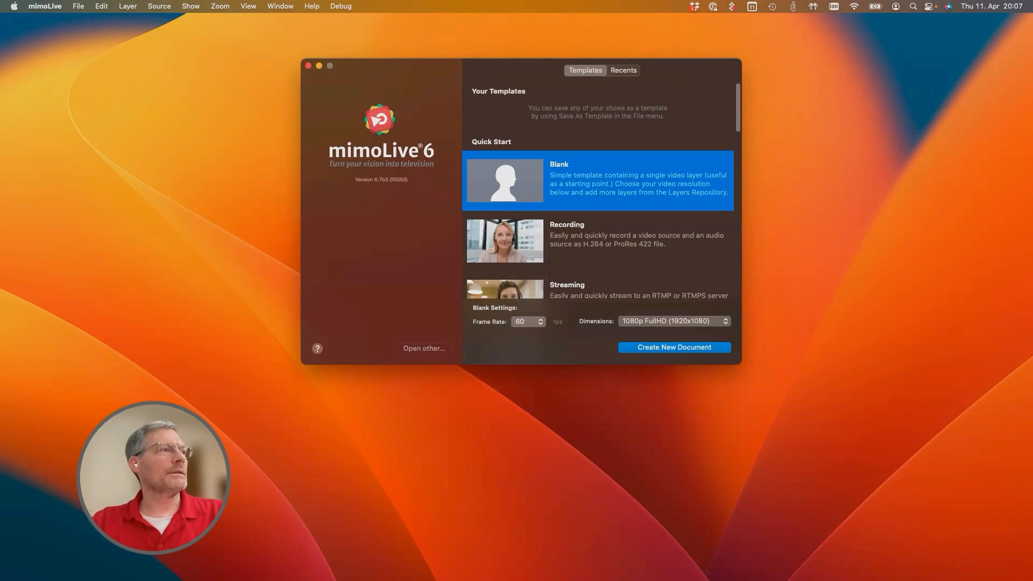
pyautogui.press('Return')
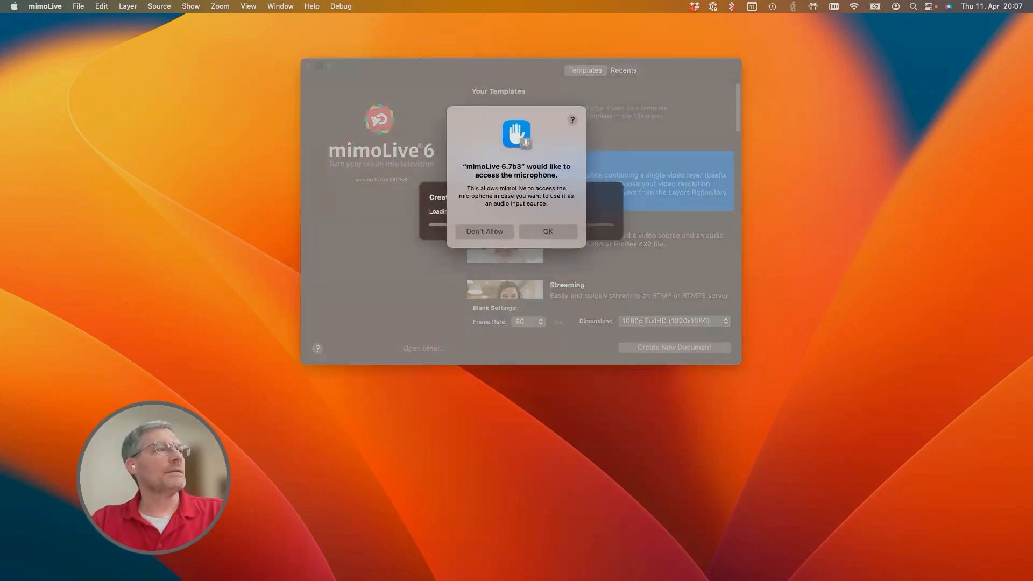
pyautogui.click(547, 232)
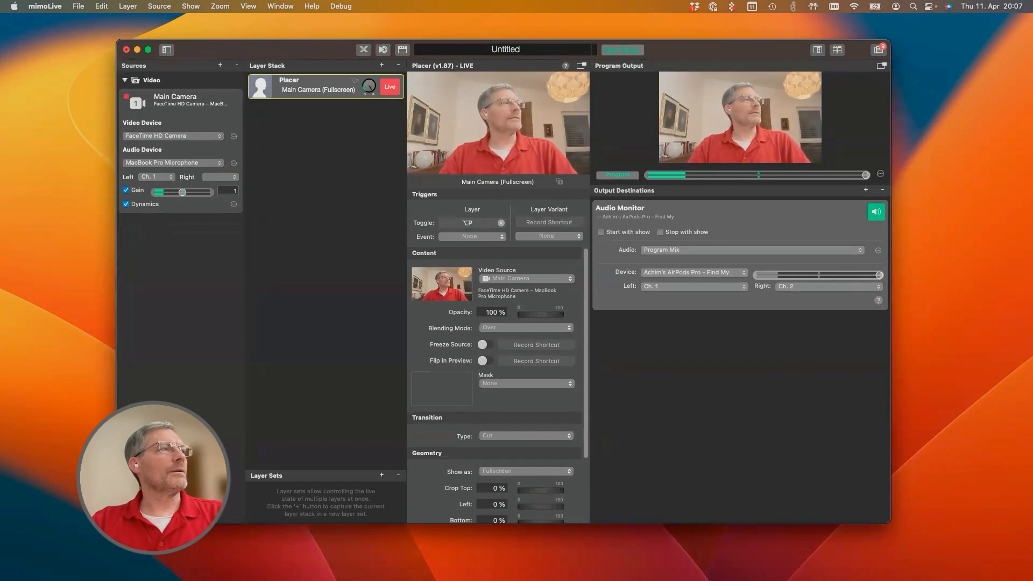
# Add an Automation layer above the Placer layer in the layer stack.
pyautogui.click(381, 66)
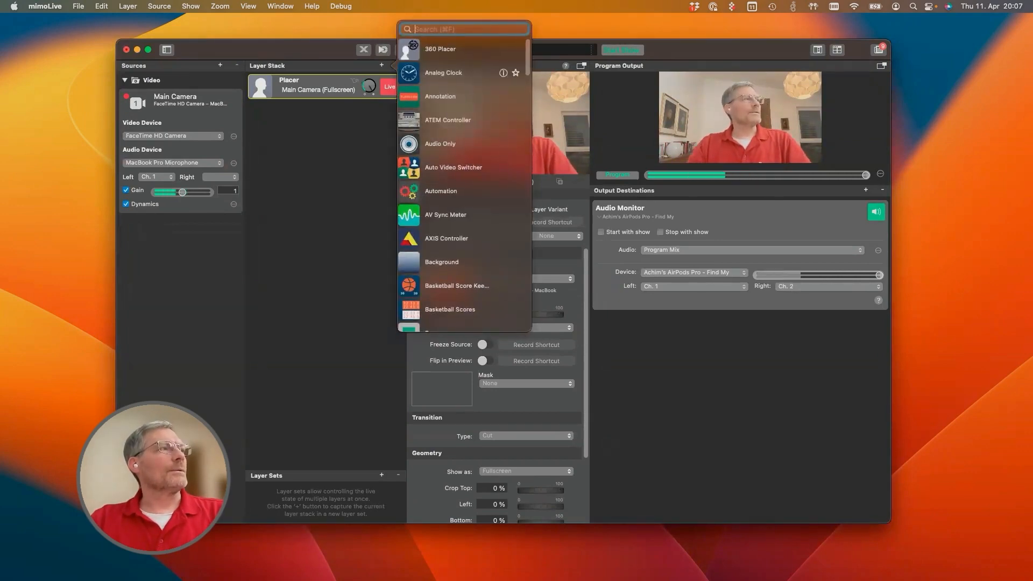
pyautogui.click(451, 191)
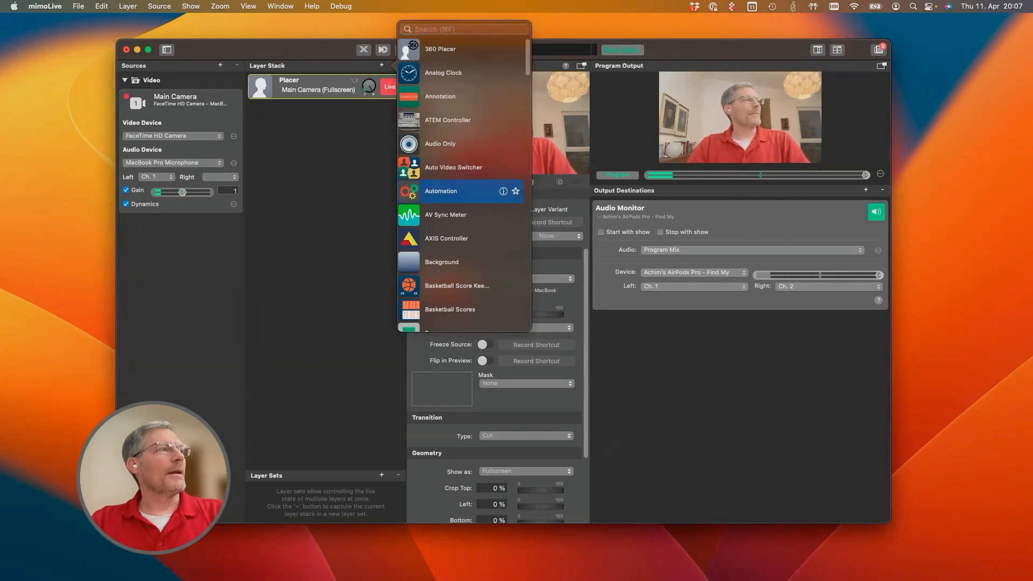
pyautogui.moveTo(441, 192); pyautogui.dragTo(323, 89)
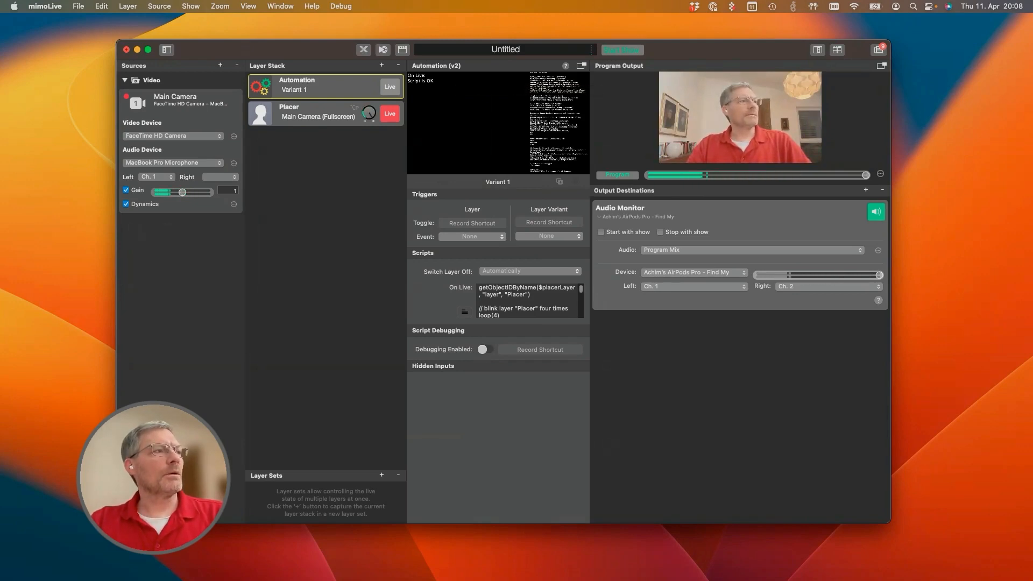
# Open the Automation layer's On Live script in a separate text window, enlarge it and place it clear of the layer settings.
pyautogui.scroll(-5, 527, 301)
pyautogui.scroll(5, 527, 301)
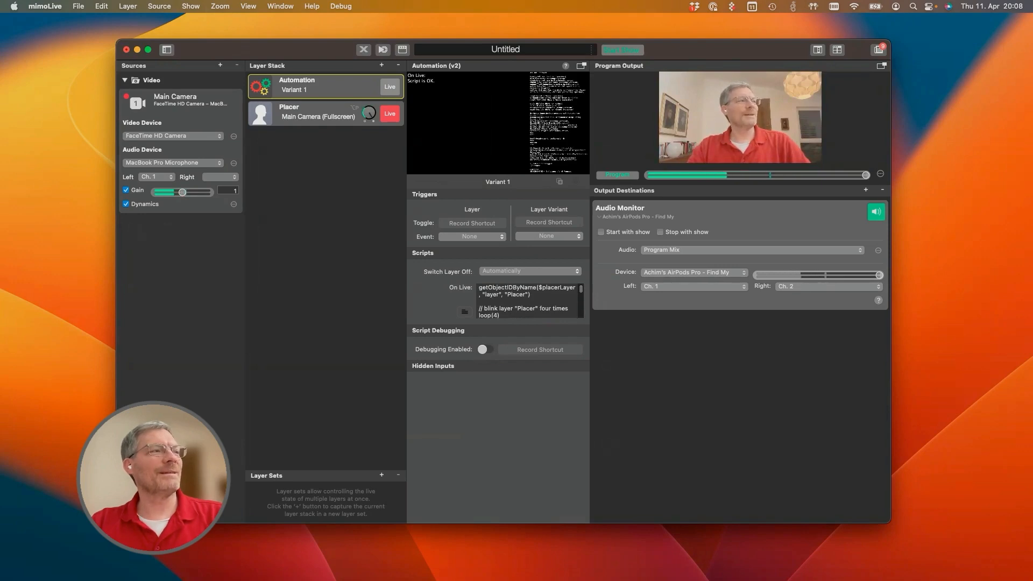
pyautogui.click(465, 312)
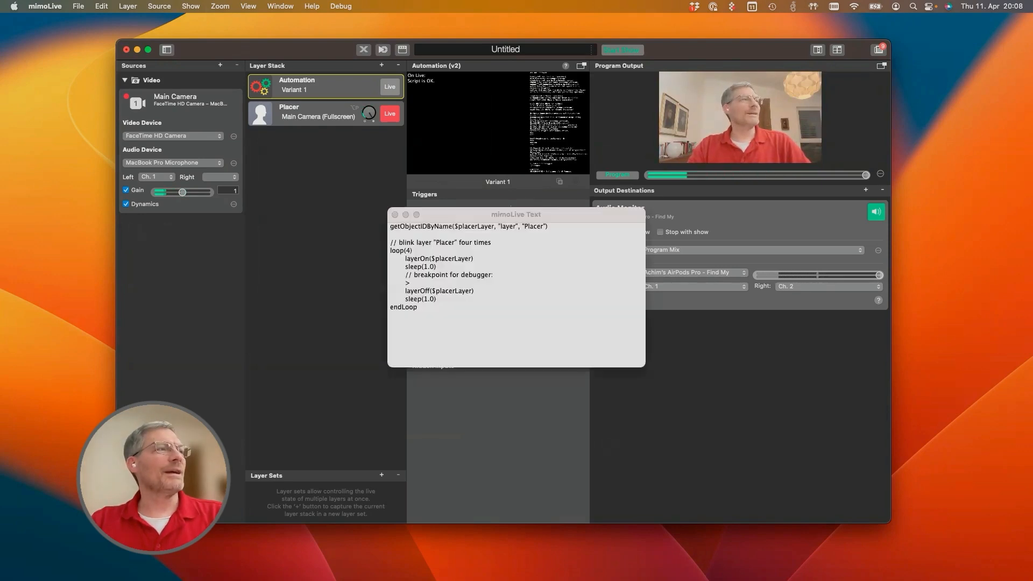
pyautogui.moveTo(515, 214); pyautogui.dragTo(583, 100)
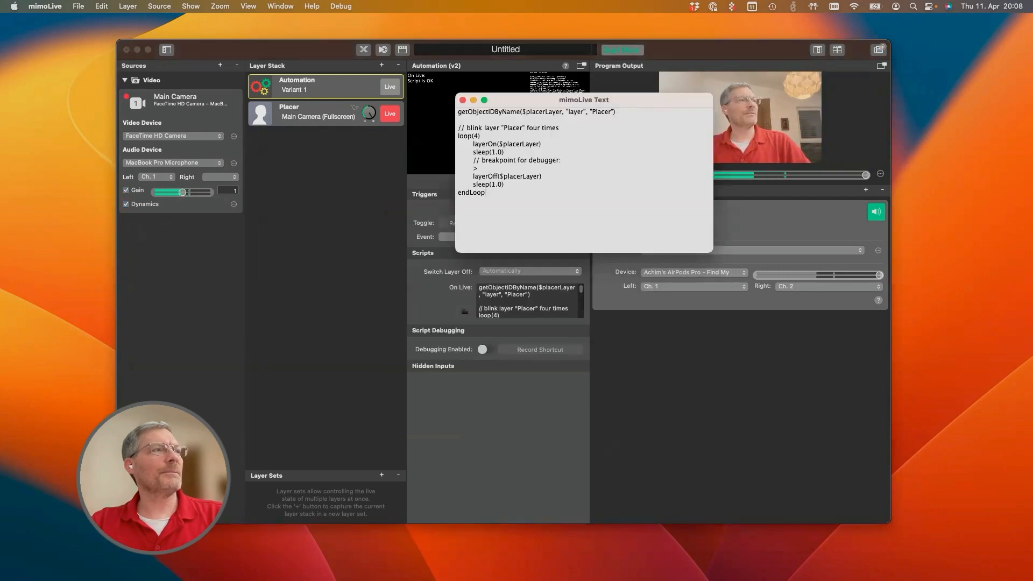
pyautogui.moveTo(712, 252); pyautogui.dragTo(835, 331)
pyautogui.moveTo(592, 99); pyautogui.dragTo(751, 265)
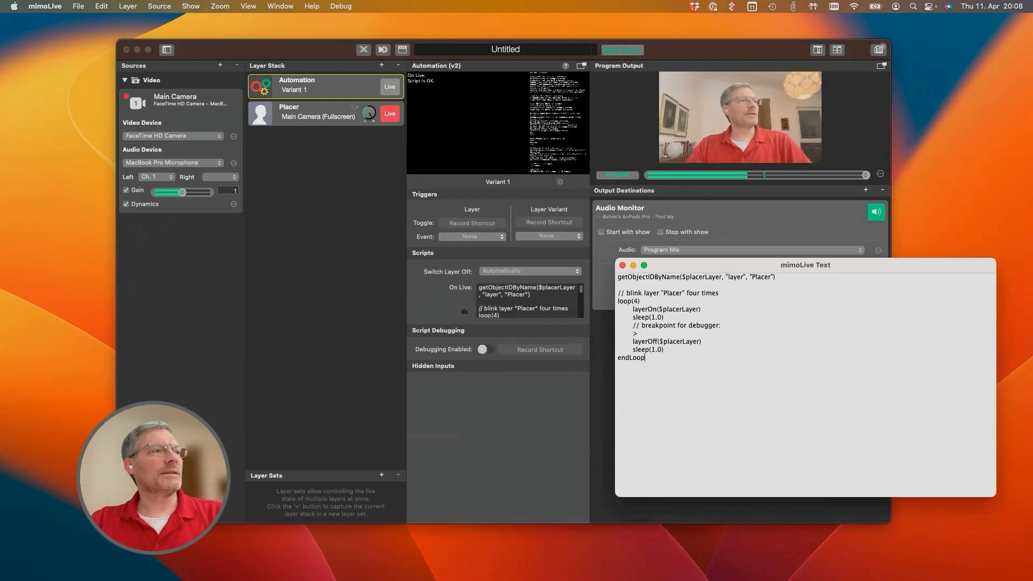
# Examine the loop, layerOn and layerOff commands in the On Live script.
pyautogui.tripleClick(629, 300)
pyautogui.tripleClick(644, 309)
pyautogui.doubleClick(644, 341)
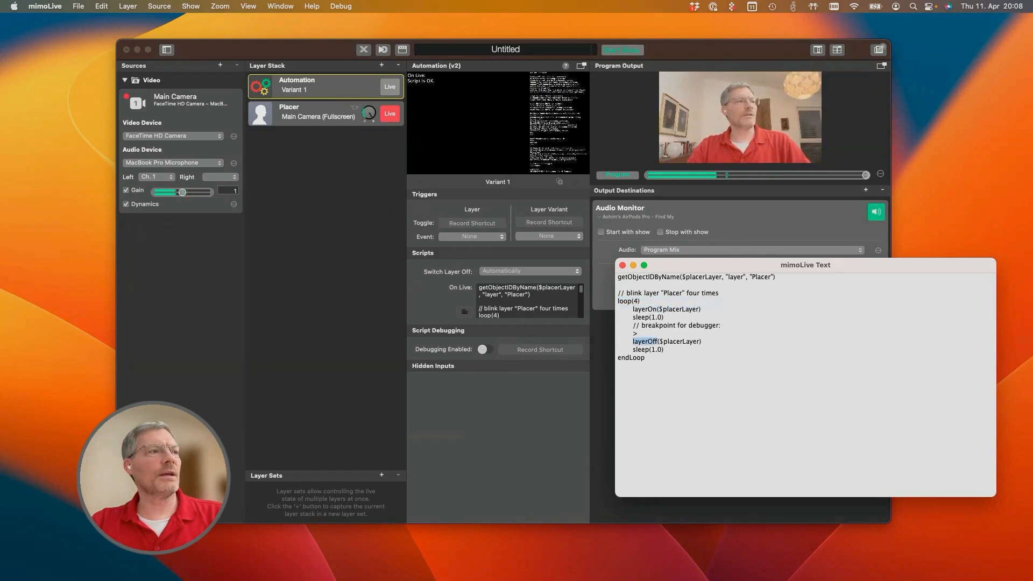
pyautogui.click(644, 341)
# Run the On Live script by switching the Automation layer live.
pyautogui.click(498, 431)
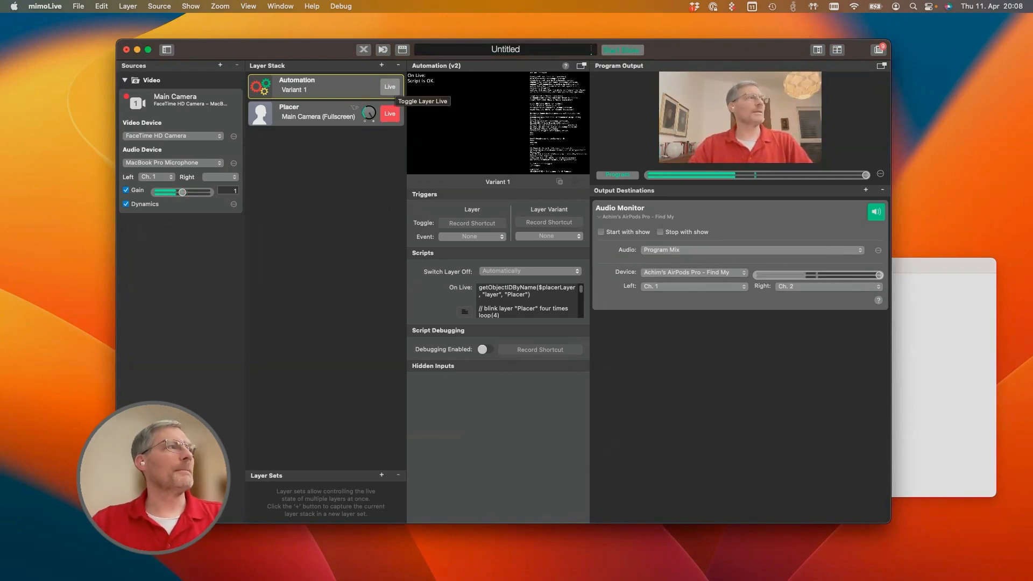
pyautogui.click(389, 87)
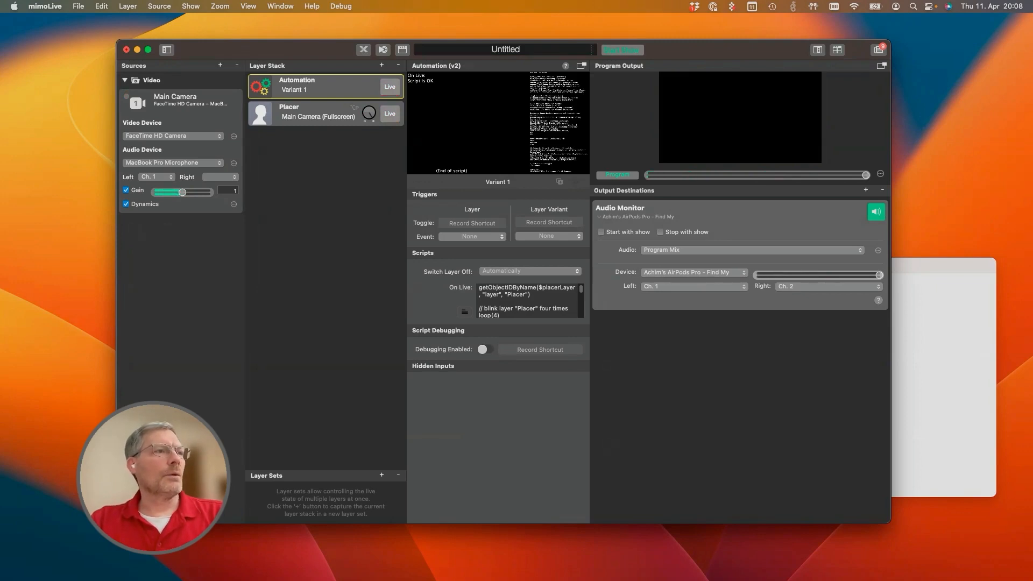
# Examine the script's layerOn call and the getObjectIDByName line with its $placerLayer, "layer" and "Placer" arguments.
pyautogui.press('super+grave')
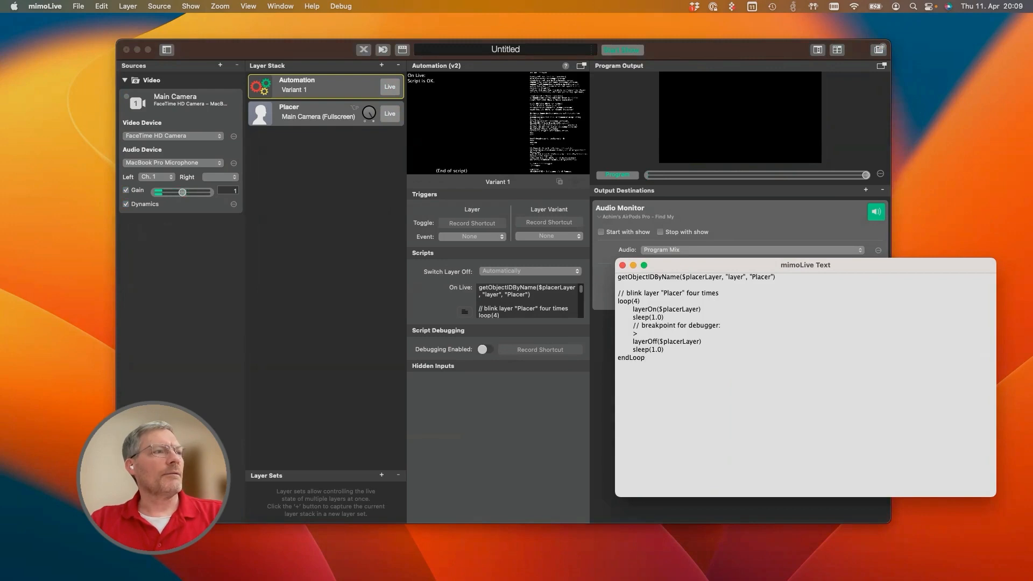
pyautogui.moveTo(633, 309); pyautogui.dragTo(657, 310)
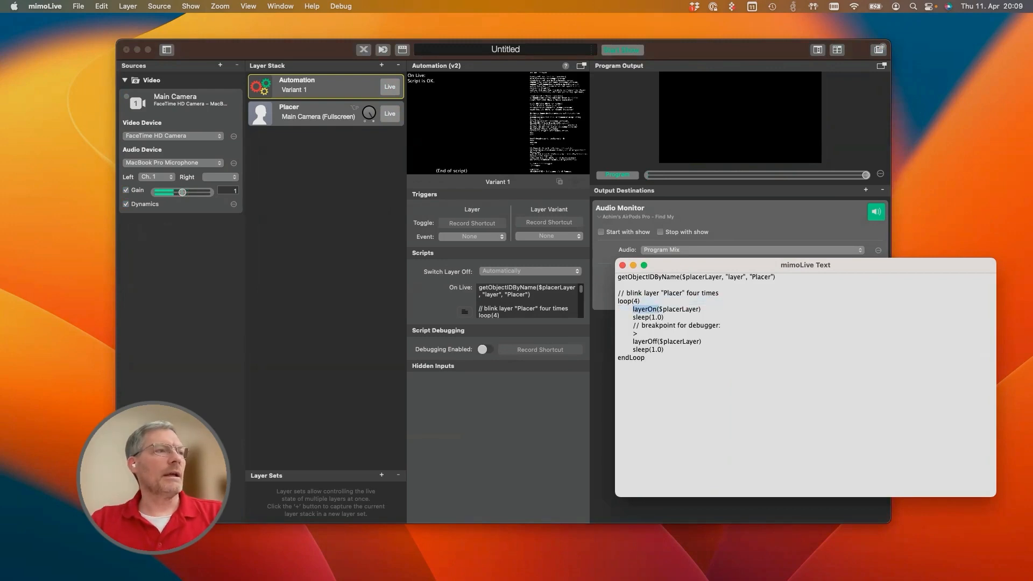
pyautogui.click(659, 310)
pyautogui.moveTo(659, 310); pyautogui.dragTo(701, 310)
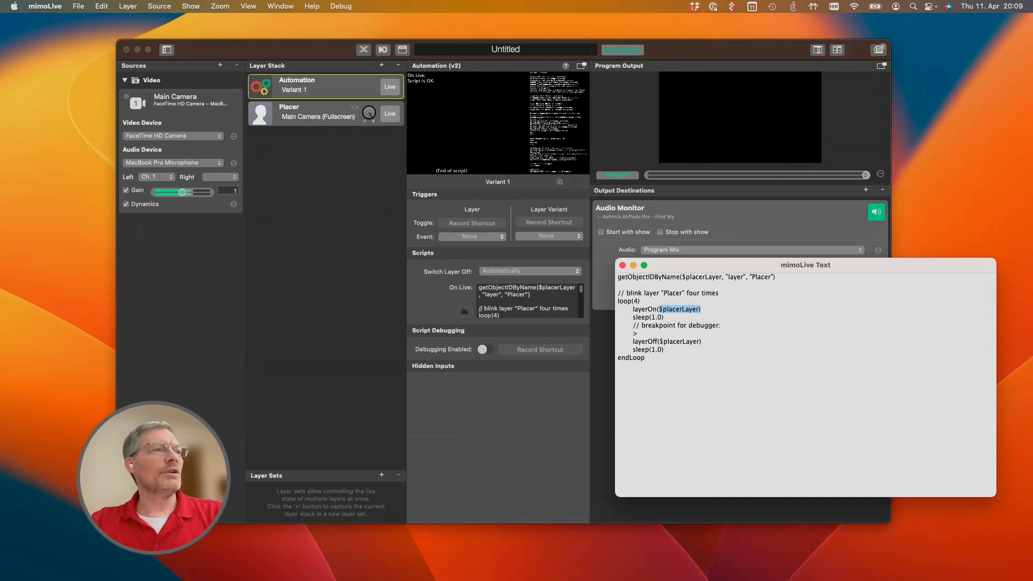
pyautogui.tripleClick(649, 277)
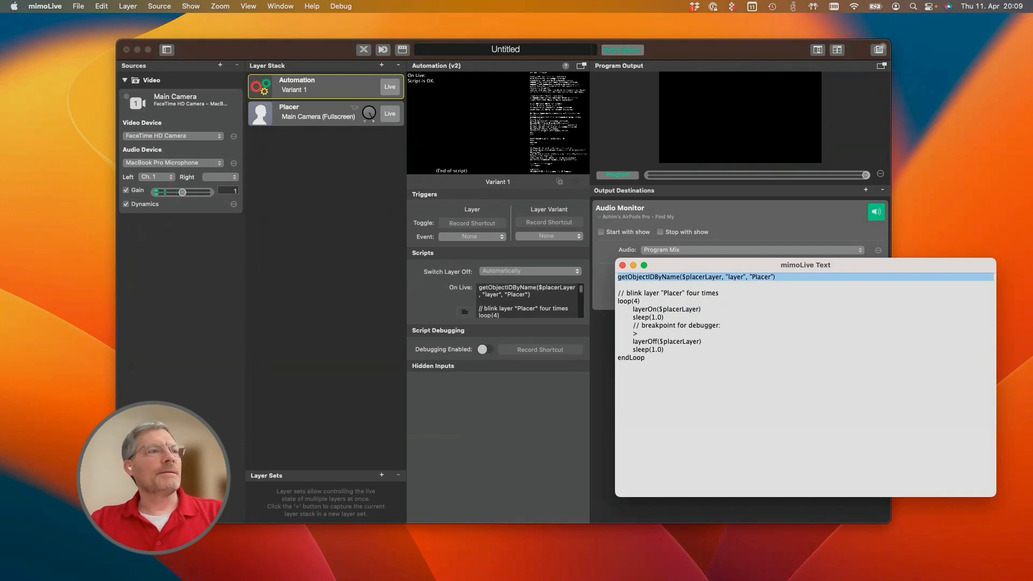
pyautogui.click(682, 277)
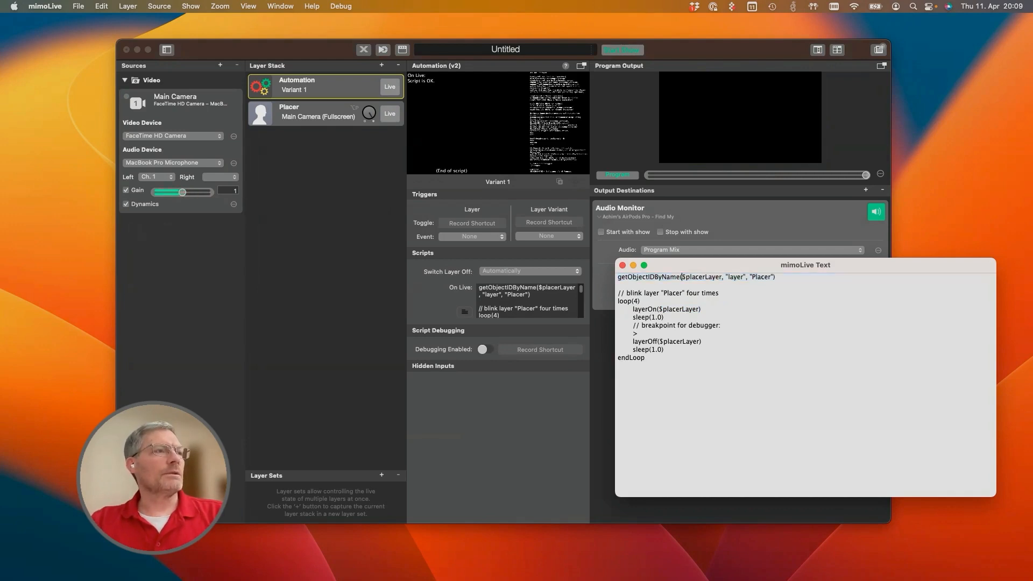
pyautogui.moveTo(681, 277); pyautogui.dragTo(721, 277)
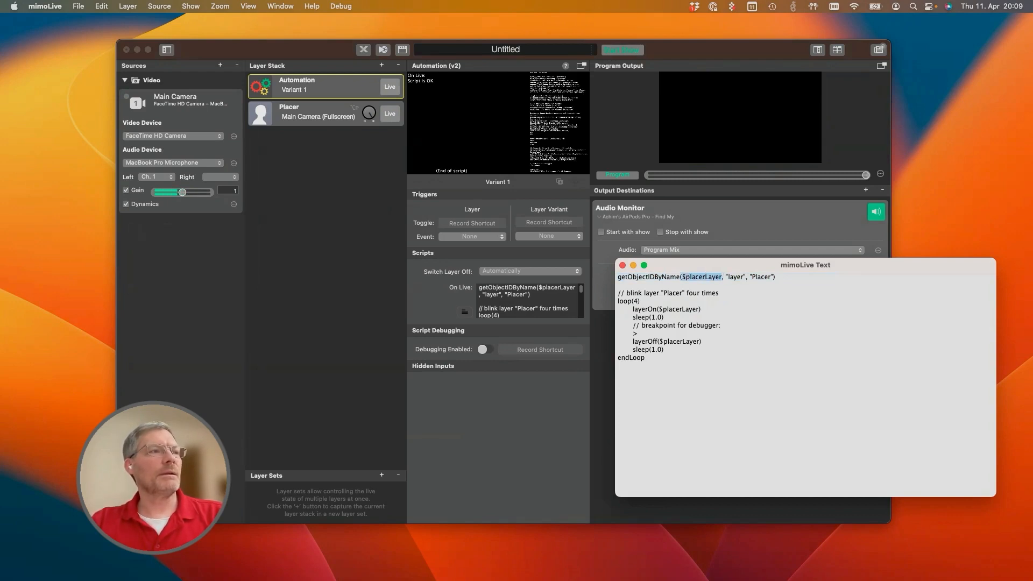
pyautogui.moveTo(724, 277); pyautogui.dragTo(744, 277)
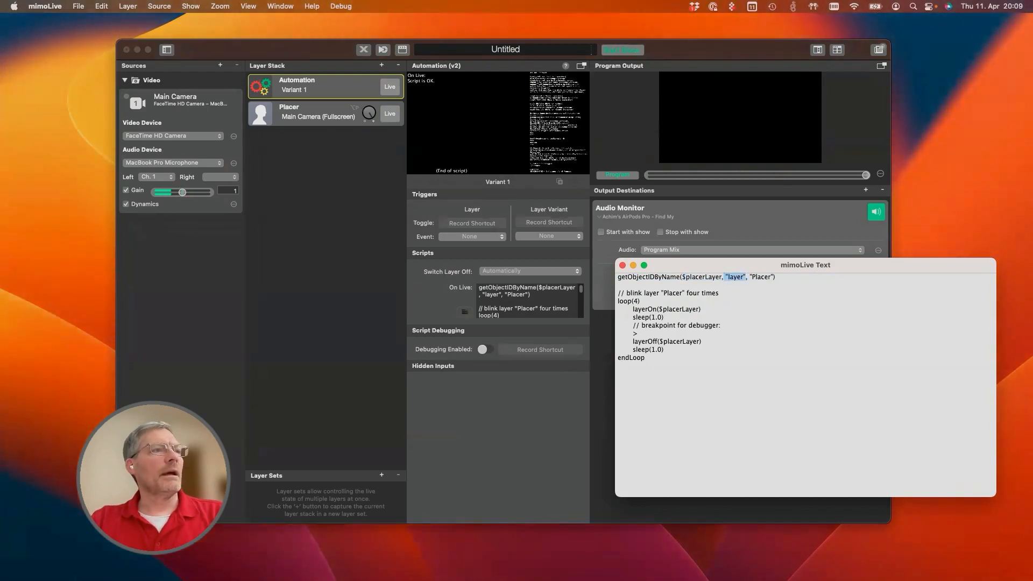
pyautogui.moveTo(749, 277); pyautogui.dragTo(774, 277)
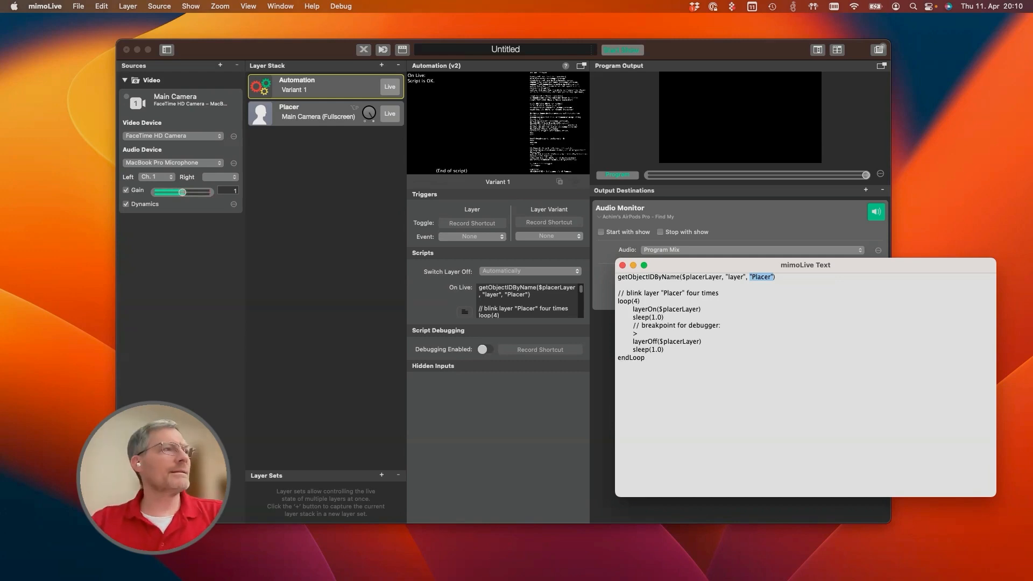
pyautogui.tripleClick(702, 277)
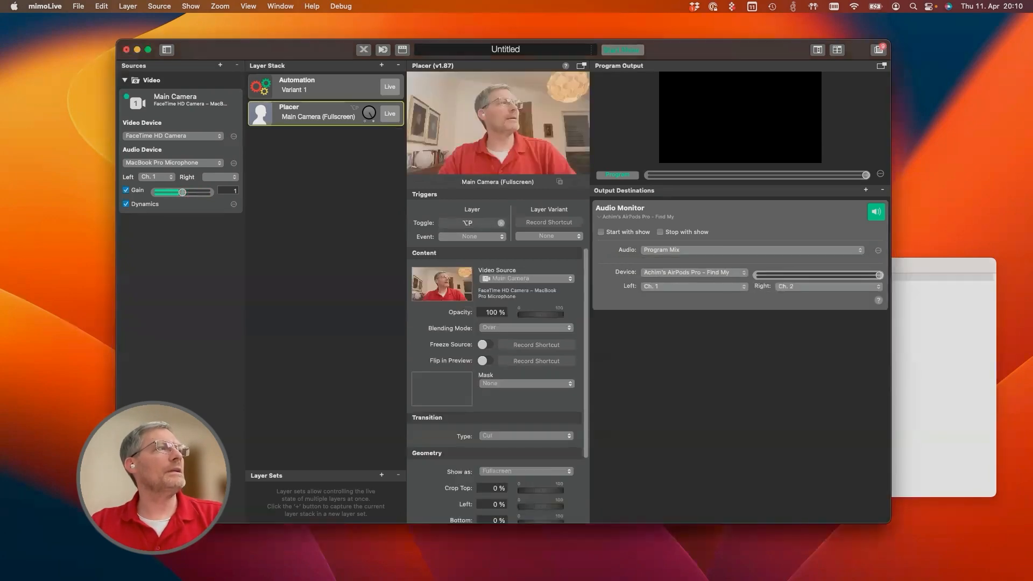
# Rename the Placer layer to "Placer dsfsd" and compare it with the layer name in the script's first line.
pyautogui.doubleClick(289, 107)
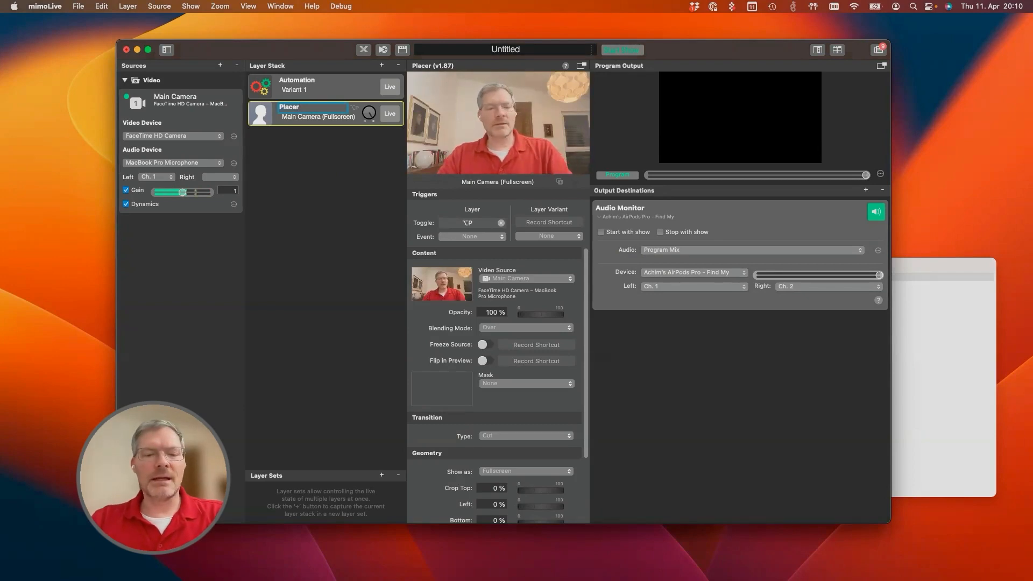
pyautogui.write('dsfsd')
pyautogui.press('Return')
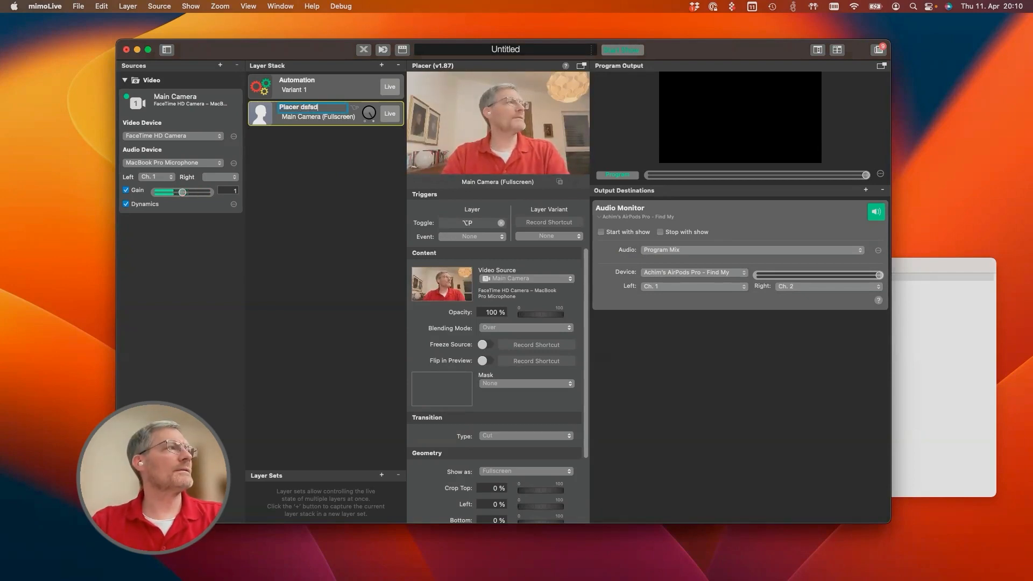
pyautogui.press('super+grave')
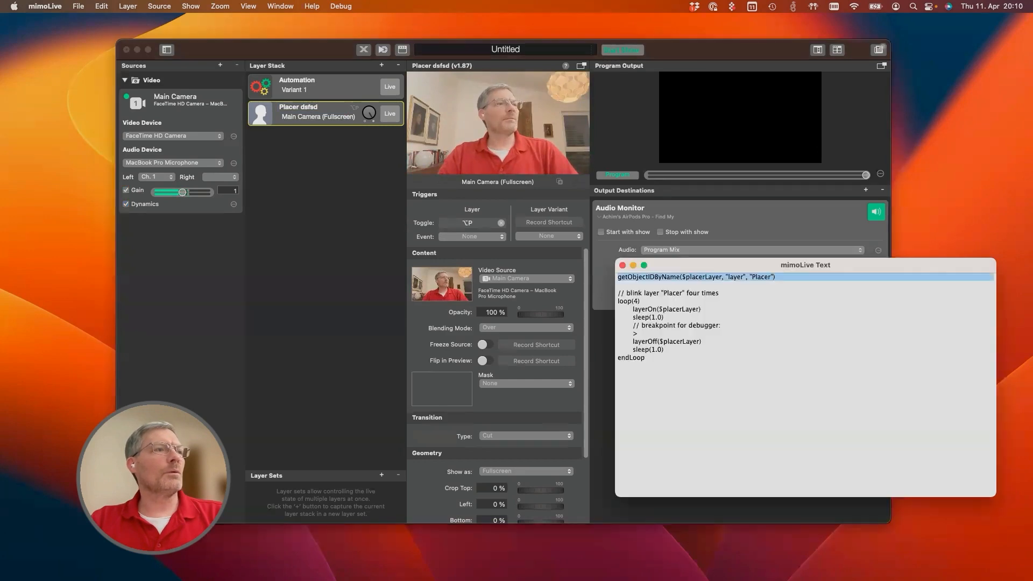
pyautogui.doubleClick(761, 277)
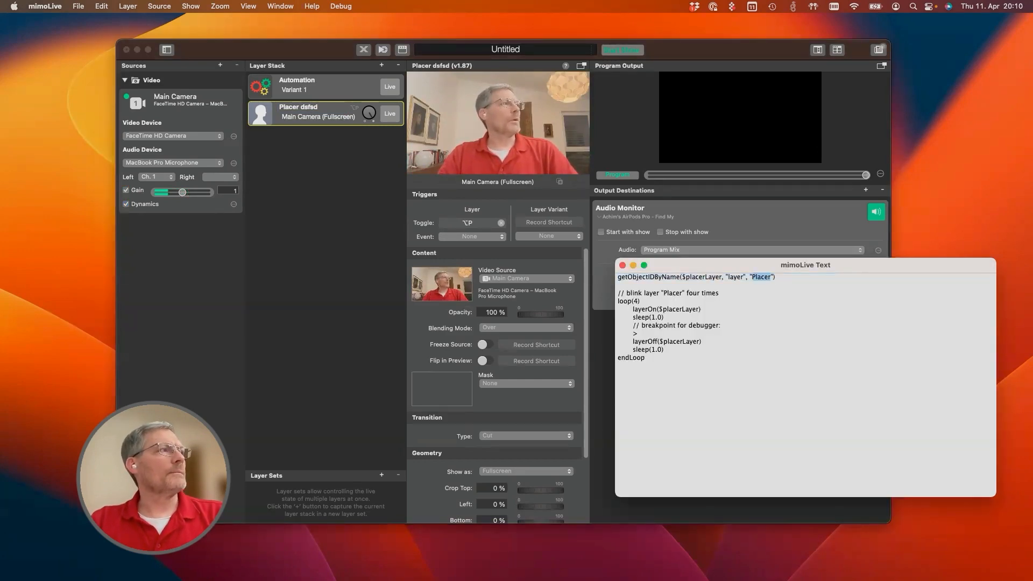
# Restore the renamed layer's name to "Placer".
pyautogui.press('super+grave')
pyautogui.doubleClick(298, 107)
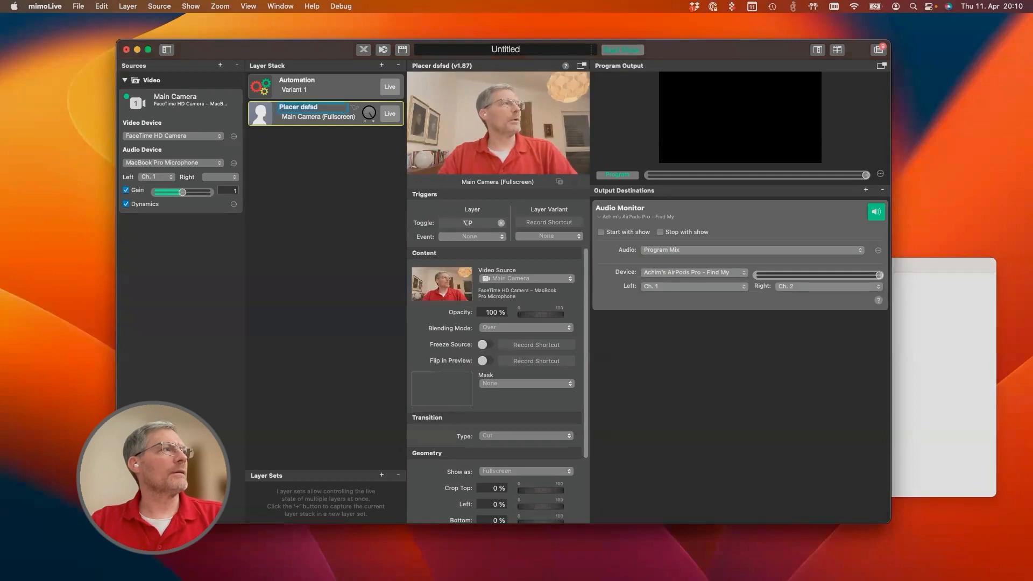
pyautogui.press('BackSpace')
pyautogui.press('BackSpace')
pyautogui.press('BackSpace')
pyautogui.press('BackSpace')
pyautogui.press('BackSpace')
pyautogui.press('BackSpace')
pyautogui.press('Return')
# Examine the script's block from loop(4) to endLoop and its debugger breakpoint marker.
pyautogui.press('super+grave')
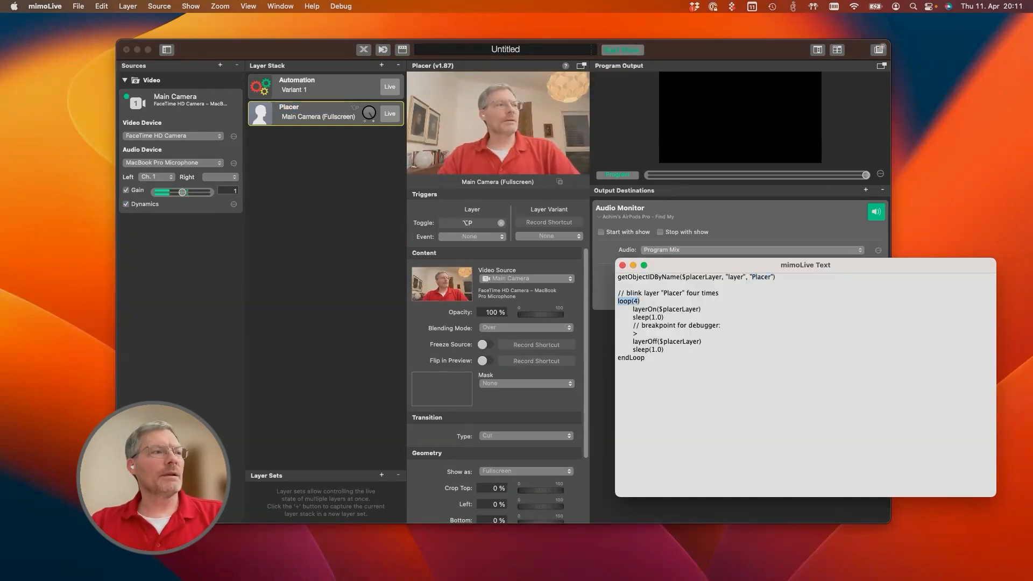
pyautogui.moveTo(644, 358)
pyautogui.mouseDown()
pyautogui.moveTo(633, 358)
pyautogui.moveTo(645, 358)
pyautogui.mouseUp()
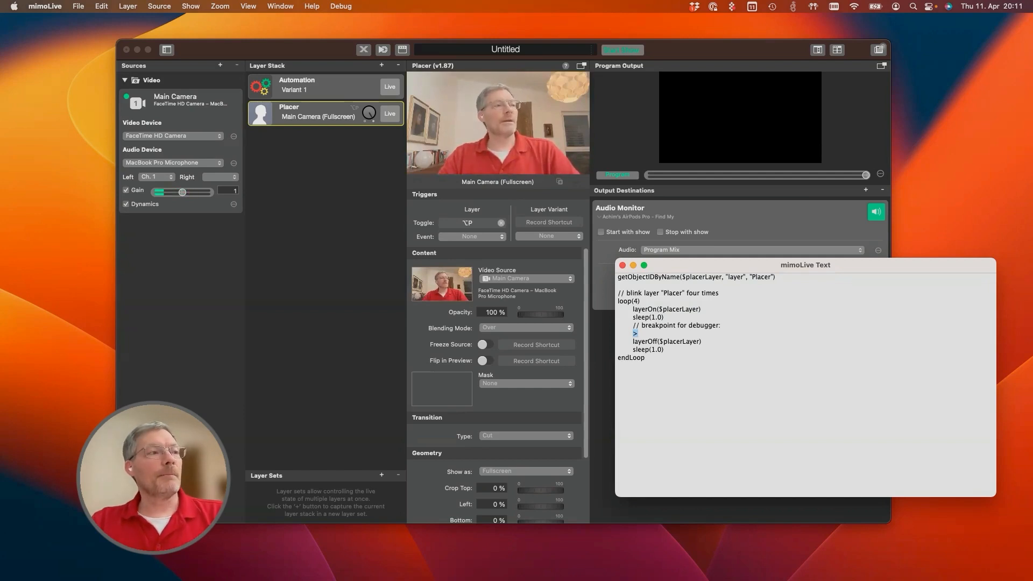
# Examine the script's layerOff($placerLayer) call and the sleep(1.0) line that follow the breakpoint marker, before endLoop.
pyautogui.press('Left')
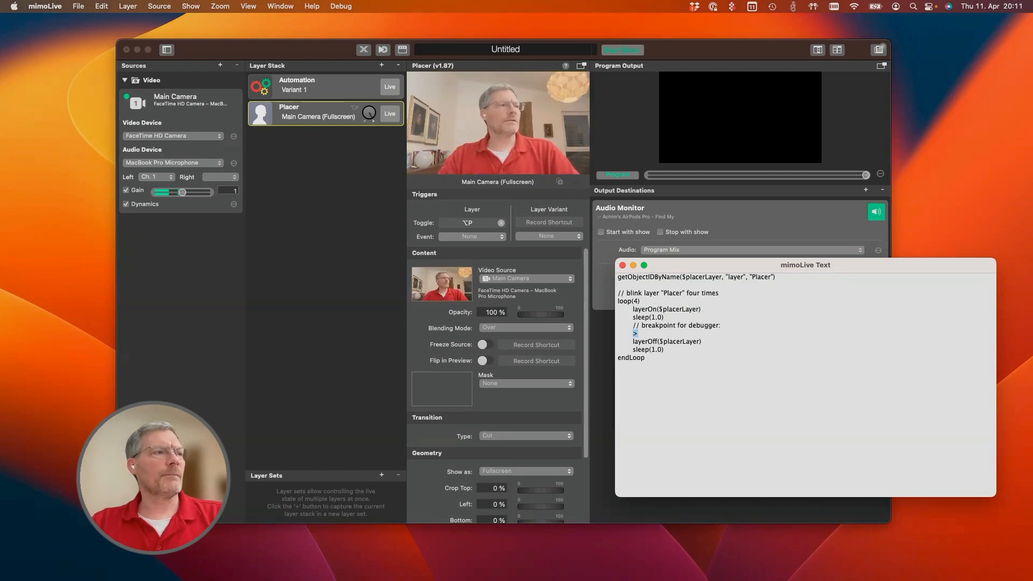
pyautogui.press('Left')
pyautogui.press('Down')
pyautogui.press('shift+super+Right')
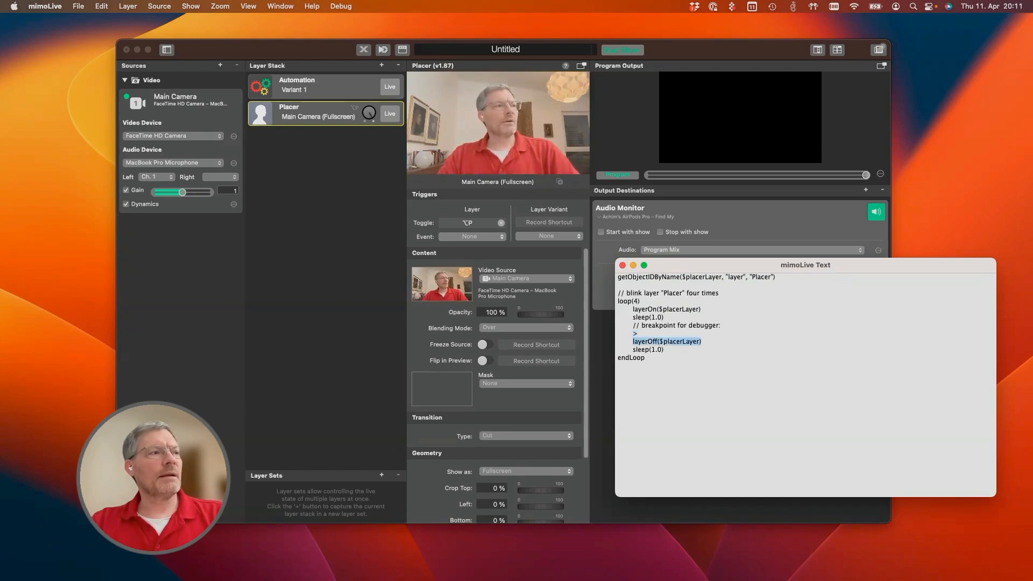
pyautogui.press('Left')
pyautogui.press('Down')
pyautogui.press('shift+super+Right')
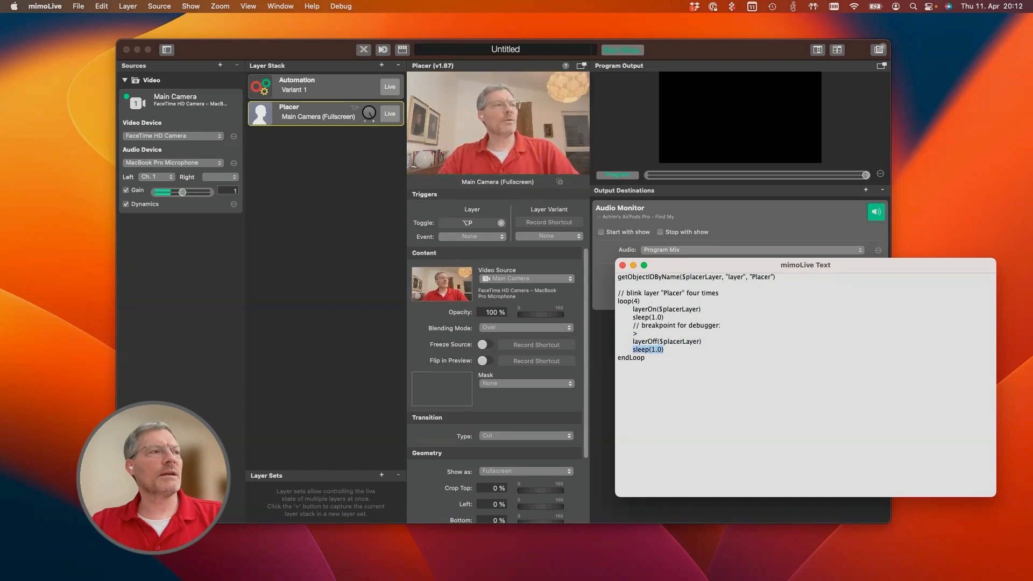
pyautogui.press('Down')
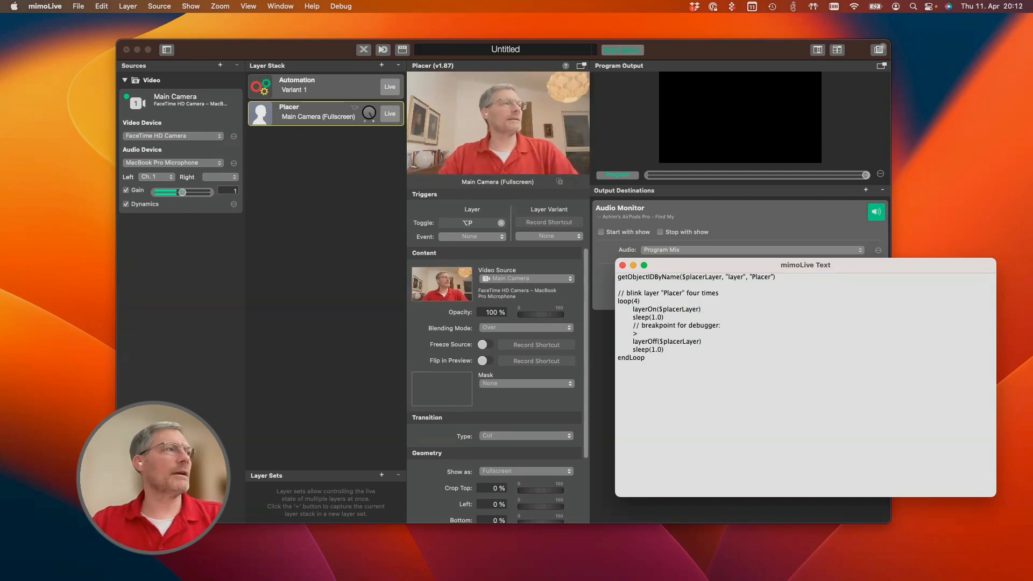
# Select the Automation layer and review its script in the separate text window before returning to the document.
pyautogui.click(325, 86)
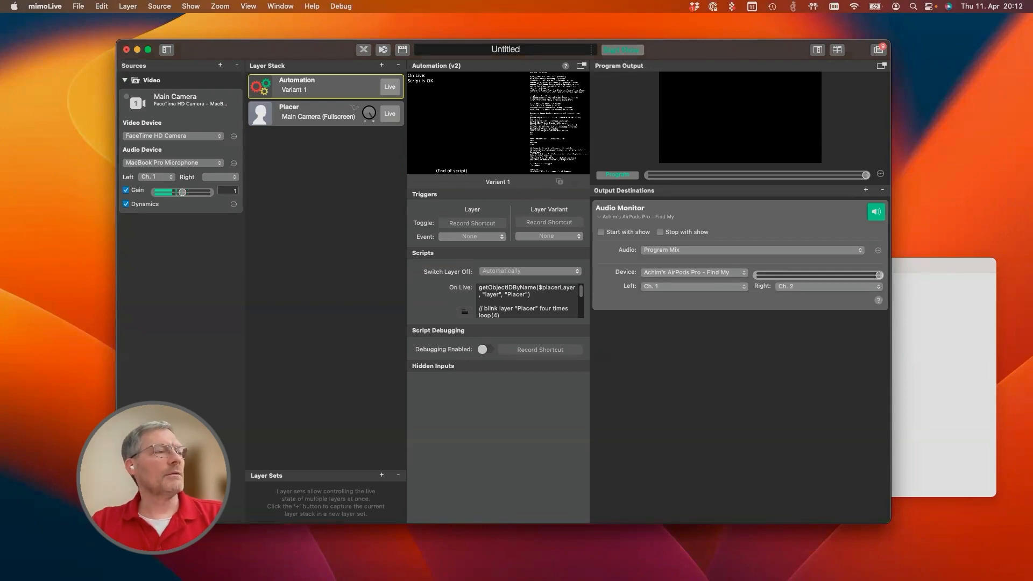
pyautogui.click(944, 378)
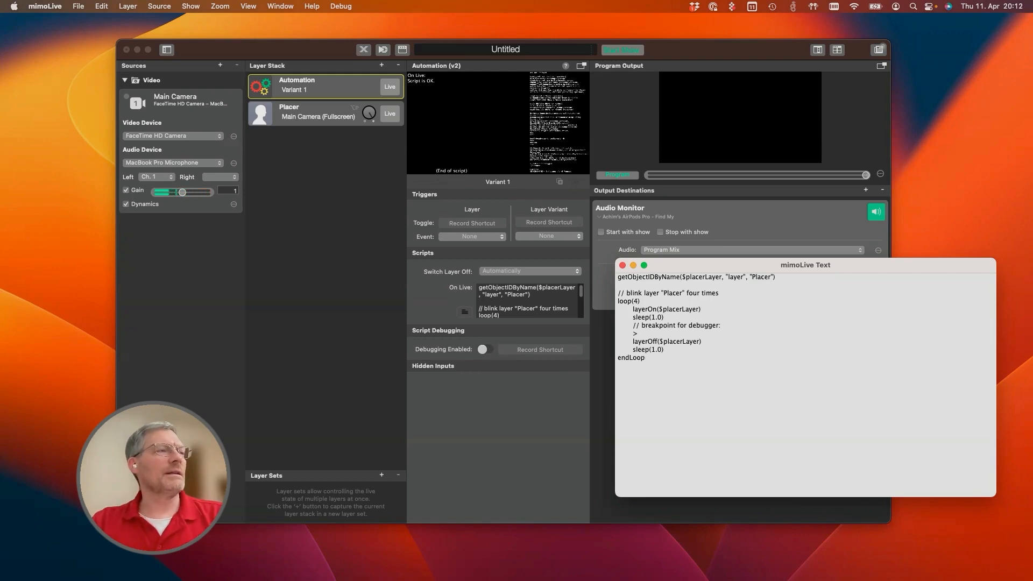
pyautogui.press('super+grave')
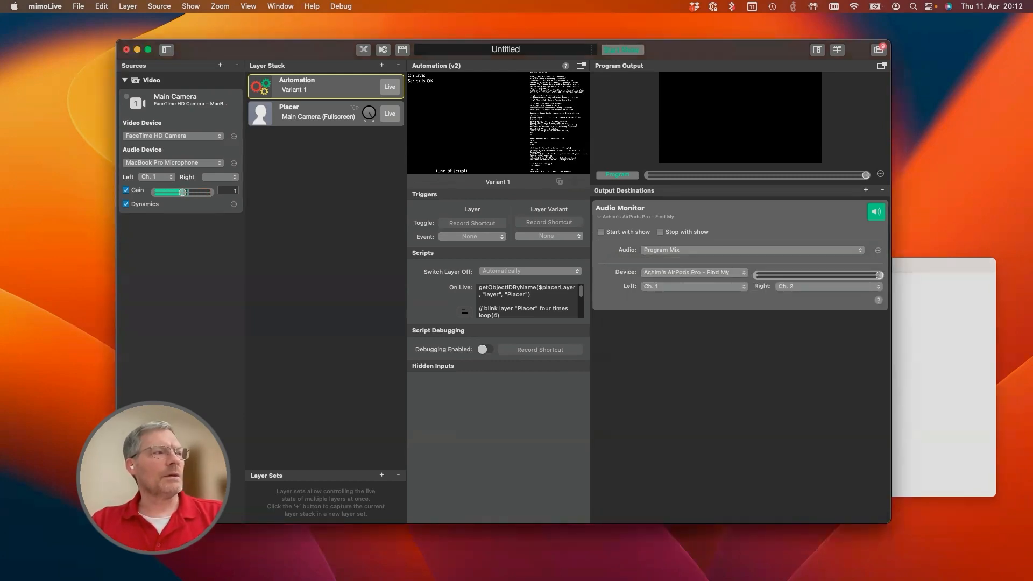
# Find the Lower Third layer in the layer library and add it above the Automation layer.
pyautogui.click(381, 65)
pyautogui.write('lower')
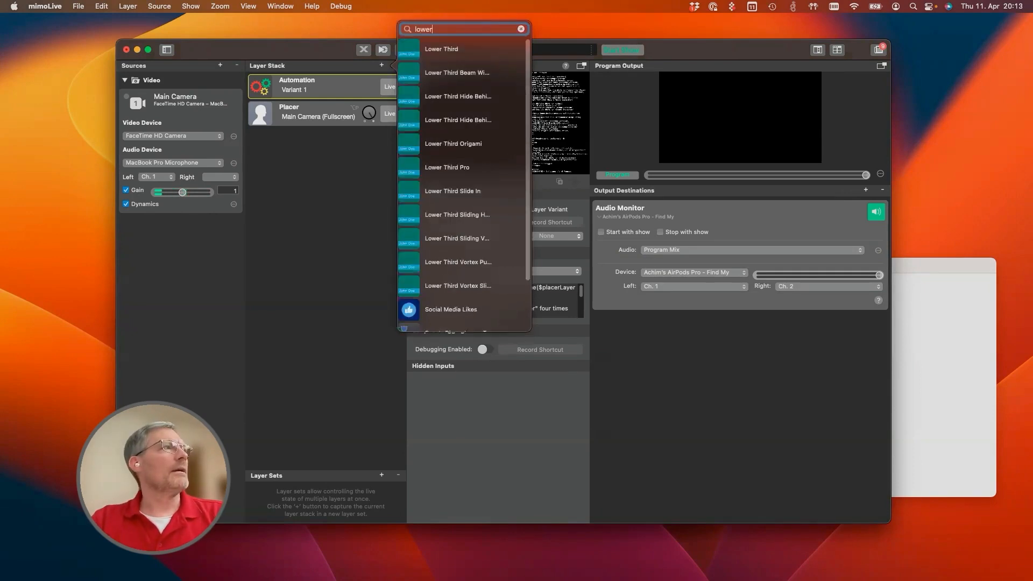
pyautogui.moveTo(442, 49); pyautogui.dragTo(325, 87)
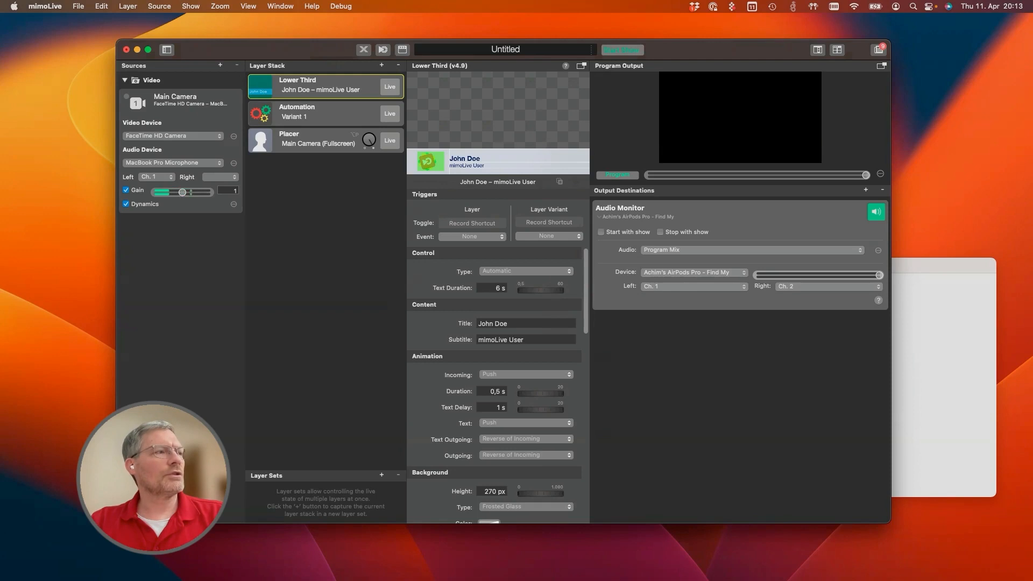
# Copy the URL for changing the Lower Third layer's Title value.
pyautogui.tripleClick(500, 324)
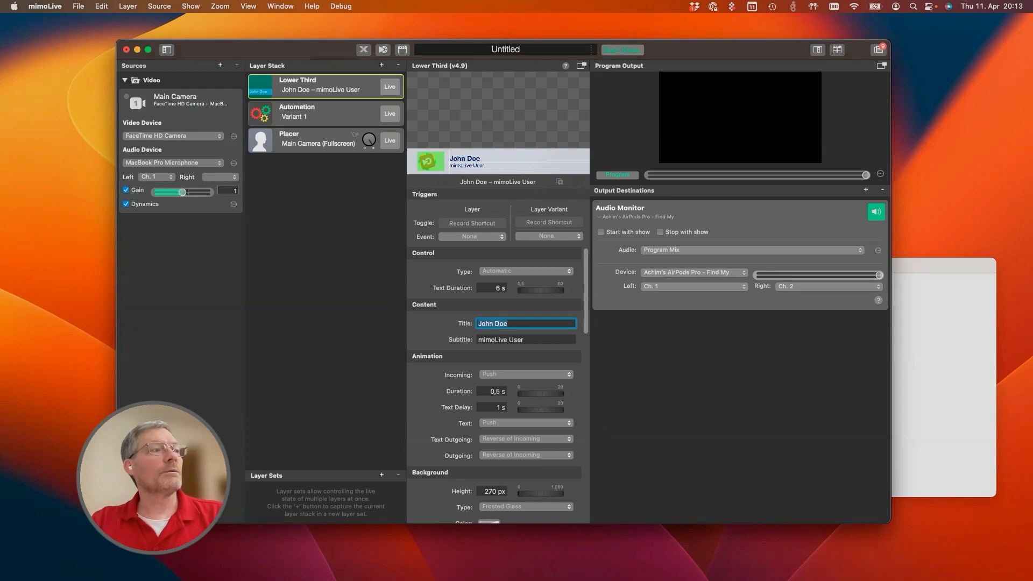
pyautogui.press('Escape')
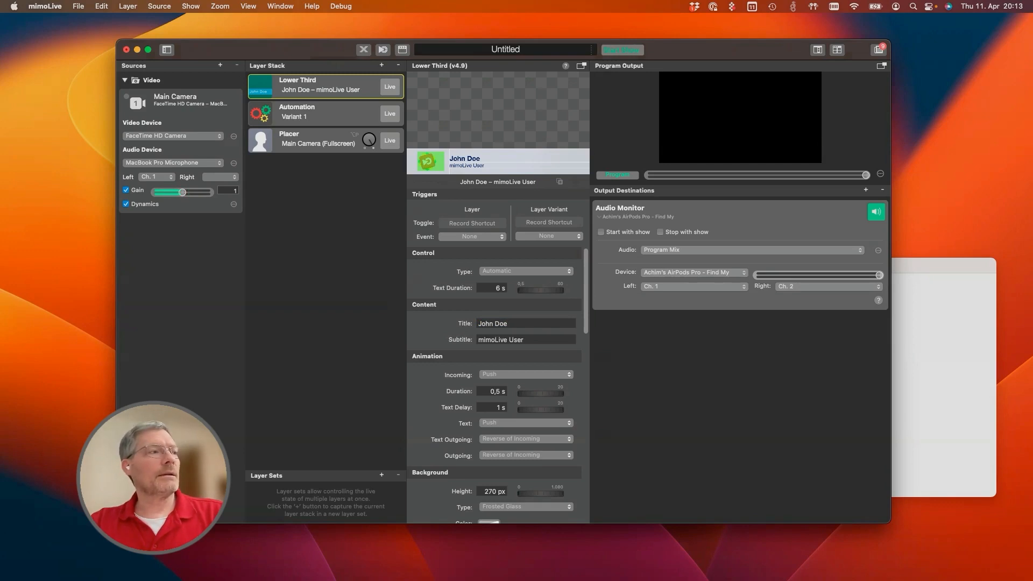
pyautogui.rightClick(468, 322)
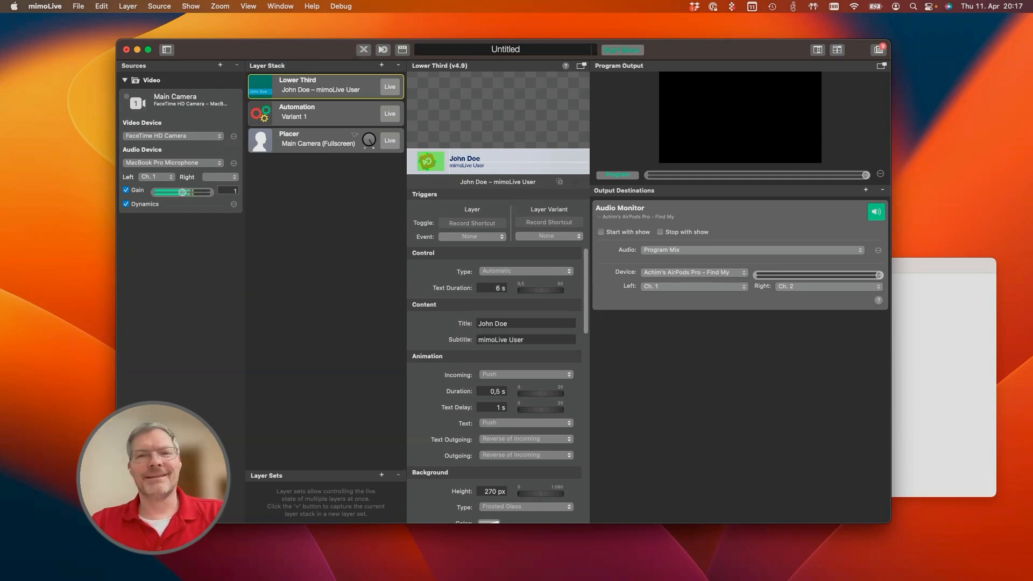
pyautogui.rightClick(466, 322)
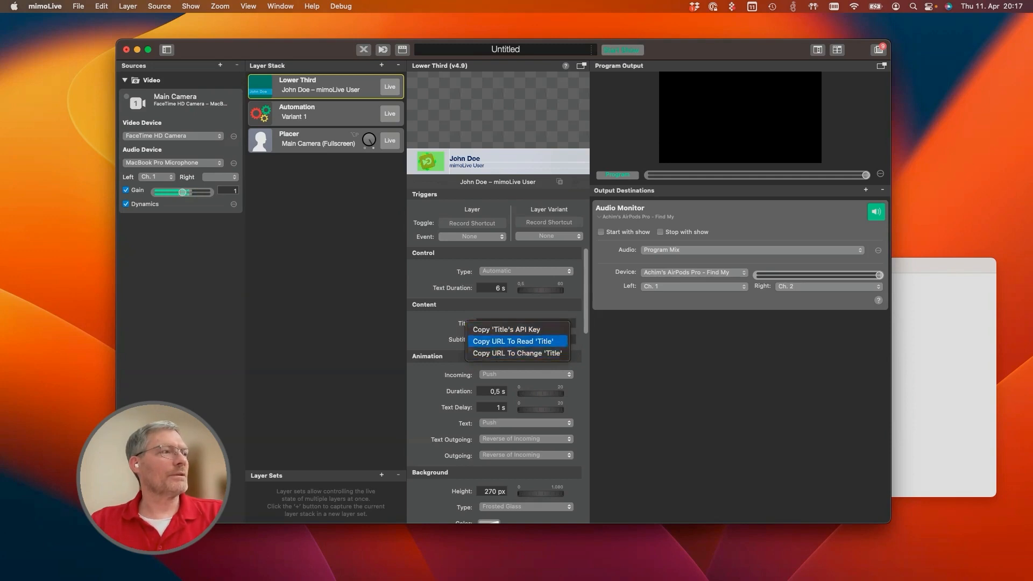
pyautogui.click(517, 353)
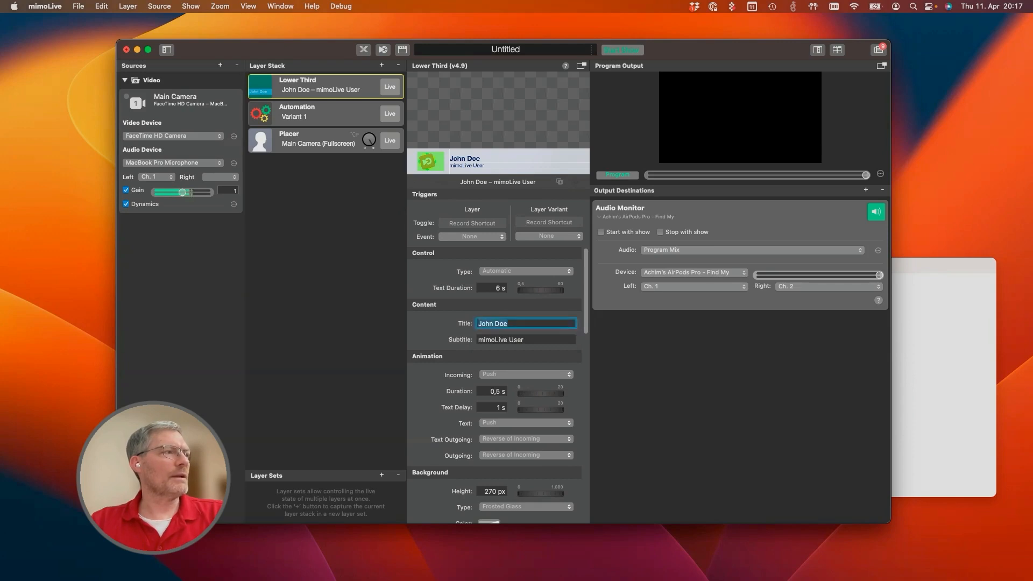
# Put the copied URL into a new BBEdit text document and widen its window to nearly the full screen width.
pyautogui.moveTo(488, 579)
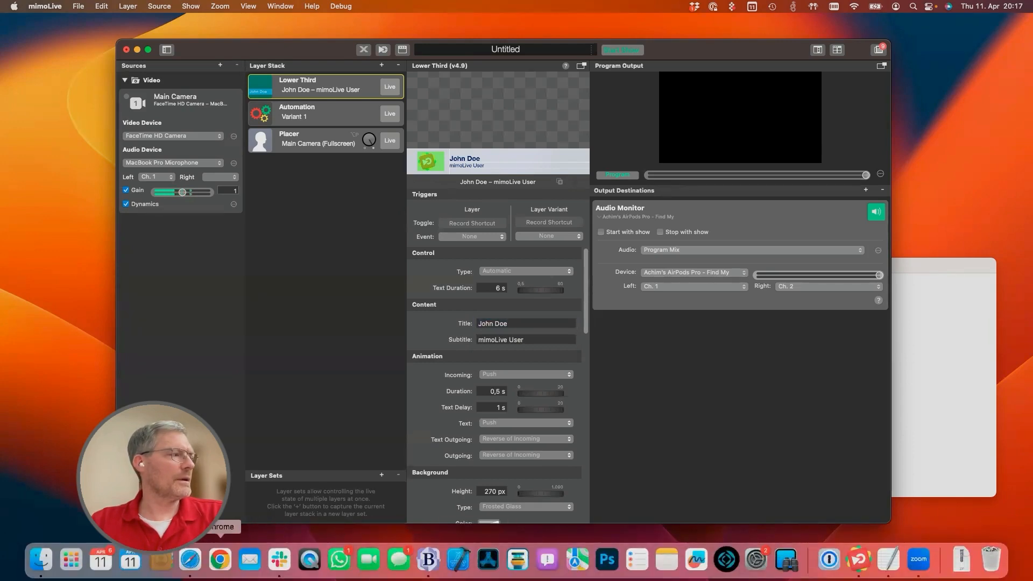
pyautogui.click(429, 559)
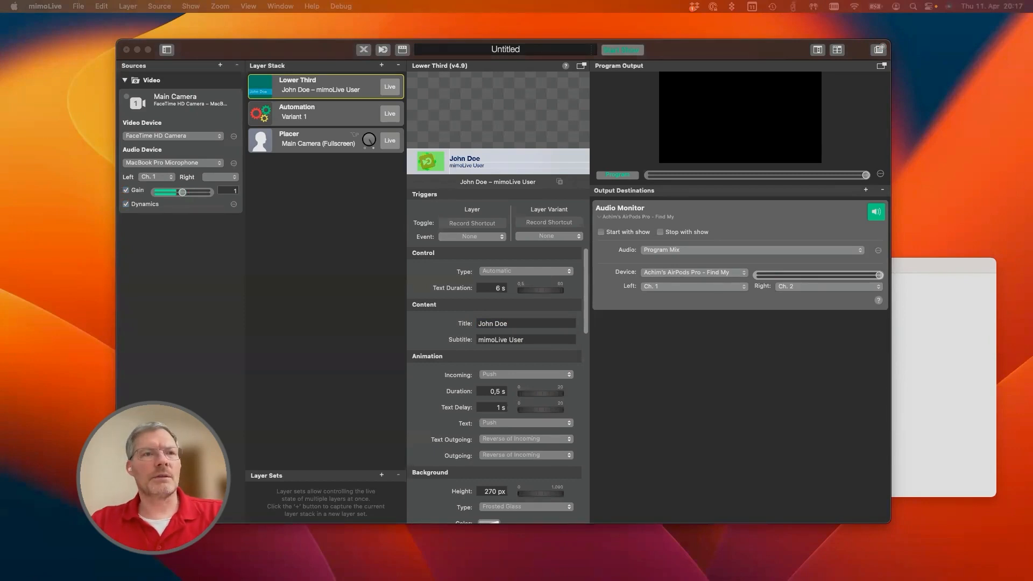
pyautogui.moveTo(1032, 38); pyautogui.dragTo(246, 21)
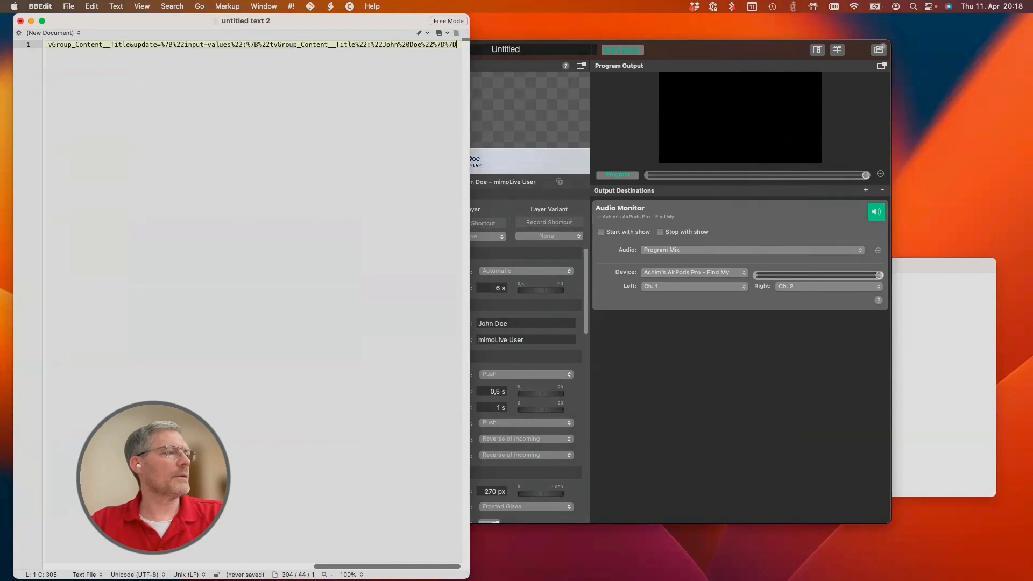
pyautogui.moveTo(469, 578); pyautogui.dragTo(1032, 161)
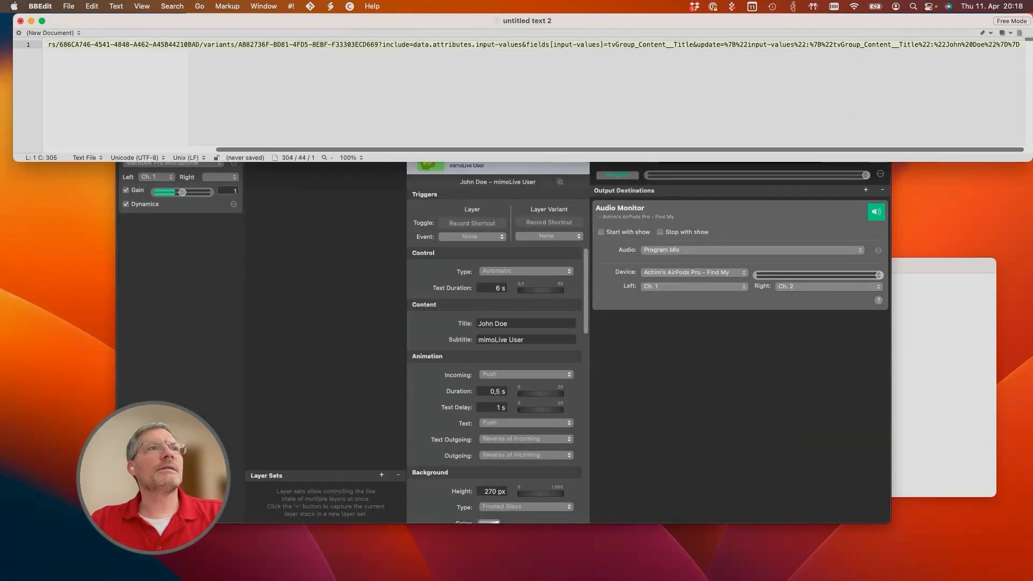
# Replace the encoded title name near the end of the URL with a different first name.
pyautogui.hotkey('shift', 'Right')
pyautogui.hotkey('shift', 'Right')
pyautogui.hotkey('shift', 'Right')
pyautogui.hotkey('shift', 'Right')
pyautogui.hotkey('shift', 'Right')
pyautogui.hotkey('shift', 'Right')
pyautogui.hotkey('shift', 'Right')
pyautogui.hotkey('shift', 'Right')
pyautogui.hotkey('shift', 'Right')
pyautogui.hotkey('shift', 'Right')
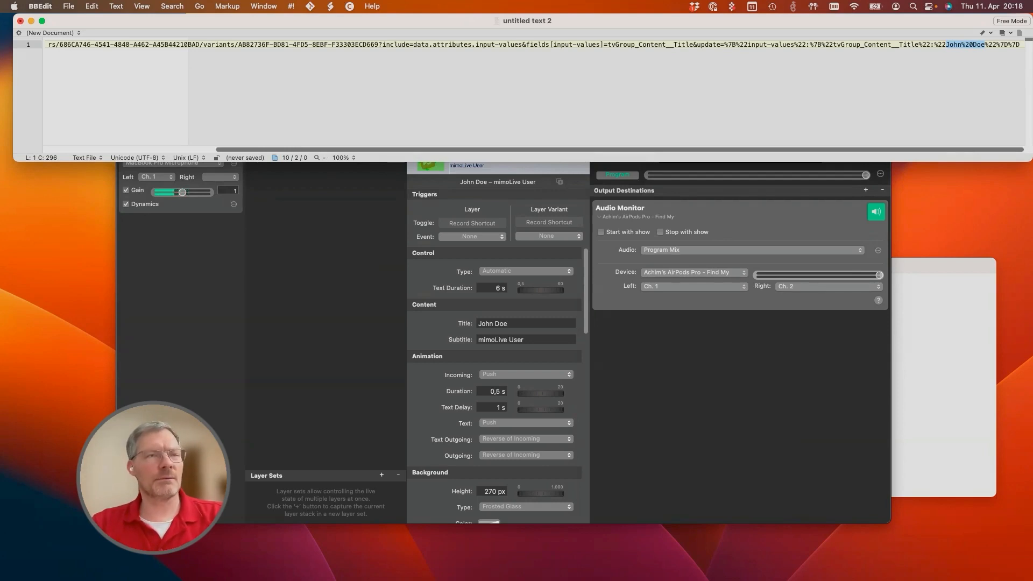
pyautogui.write('Oliver')
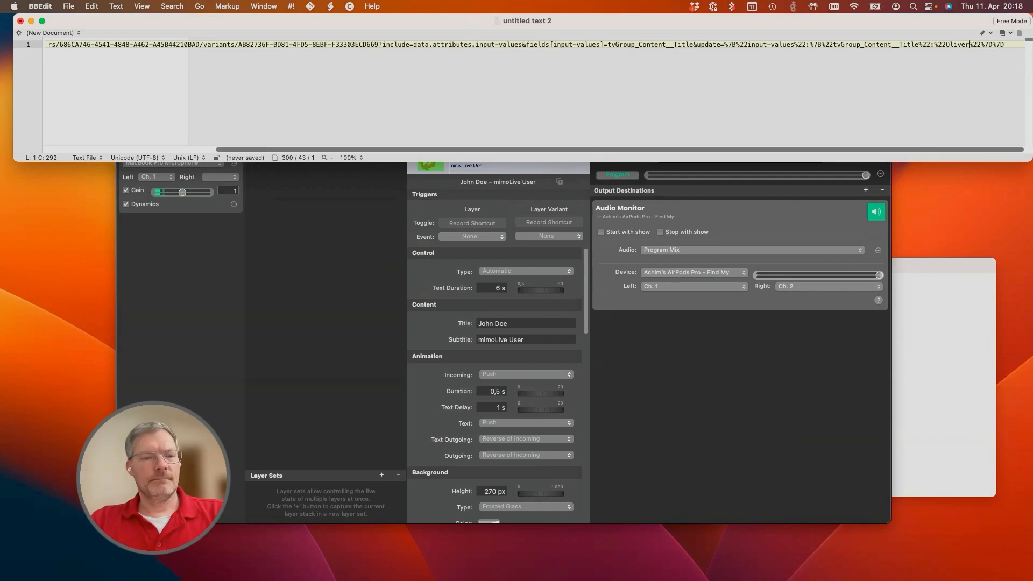
# Copy the whole edited URL, minimize the text document and load the URL in Safari beside the mimoLive document.
pyautogui.press('super+a')
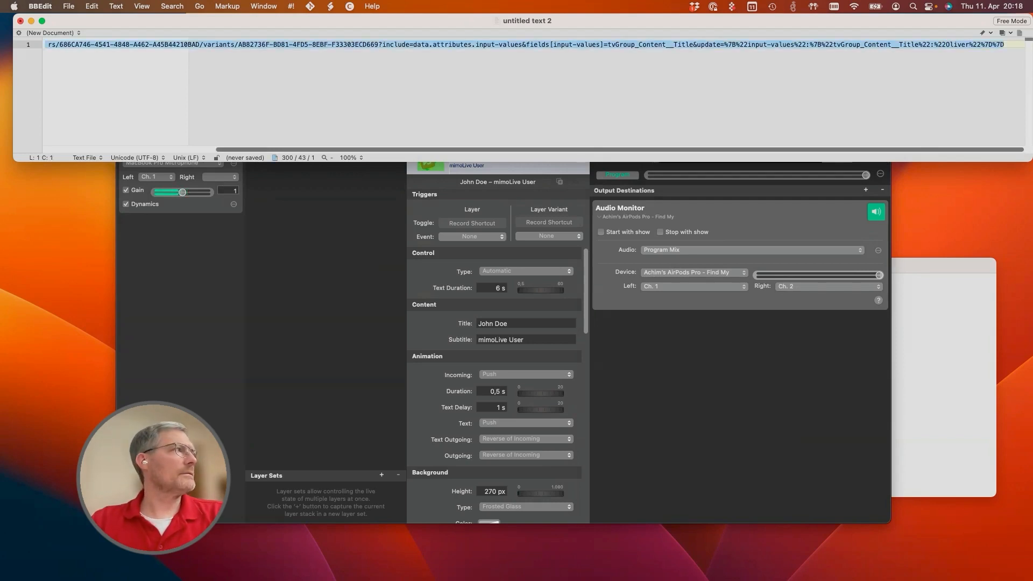
pyautogui.press('super+m')
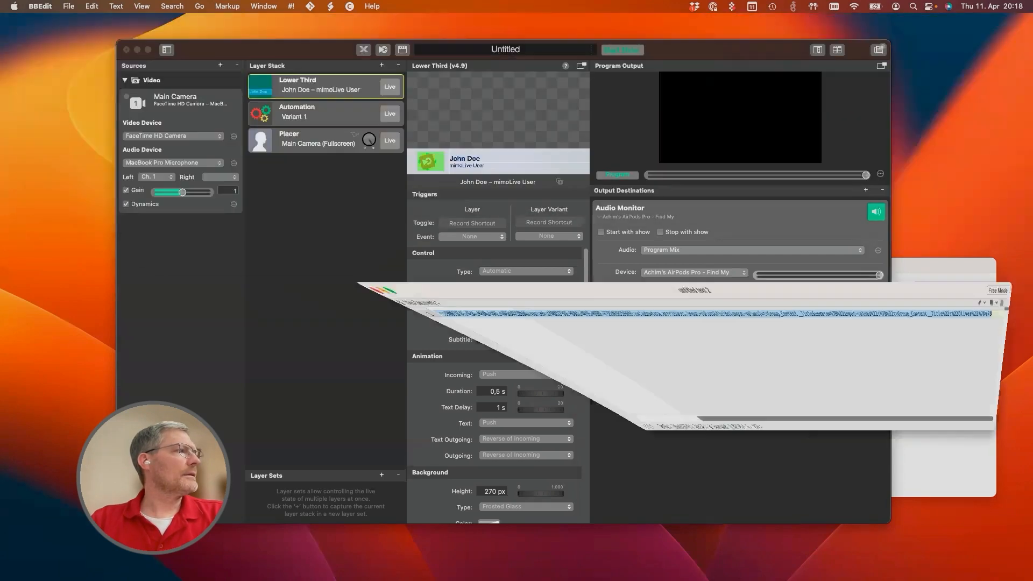
pyautogui.click(184, 560)
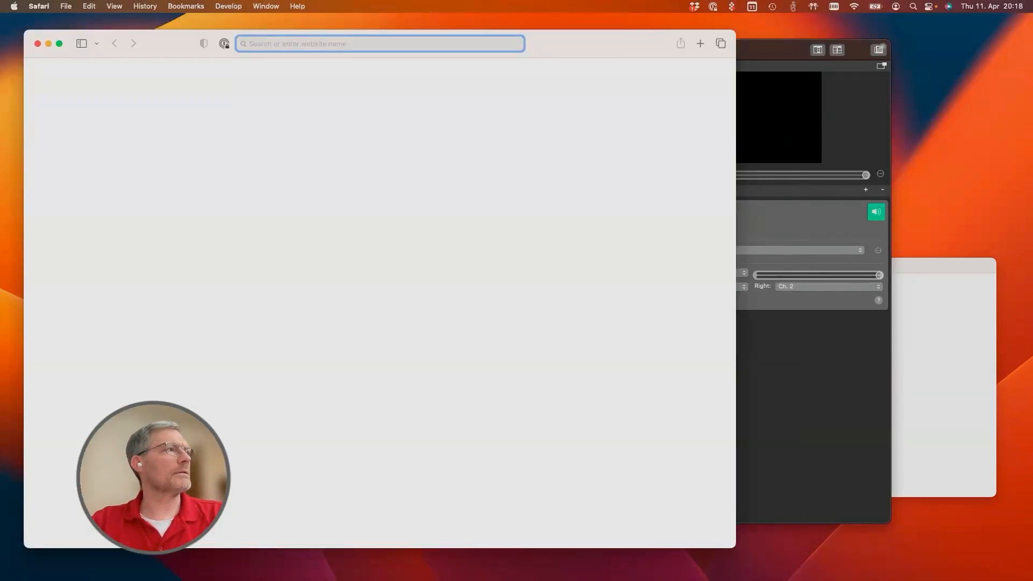
pyautogui.moveTo(735, 548); pyautogui.dragTo(438, 535)
pyautogui.moveTo(726, 49); pyautogui.dragTo(903, 24)
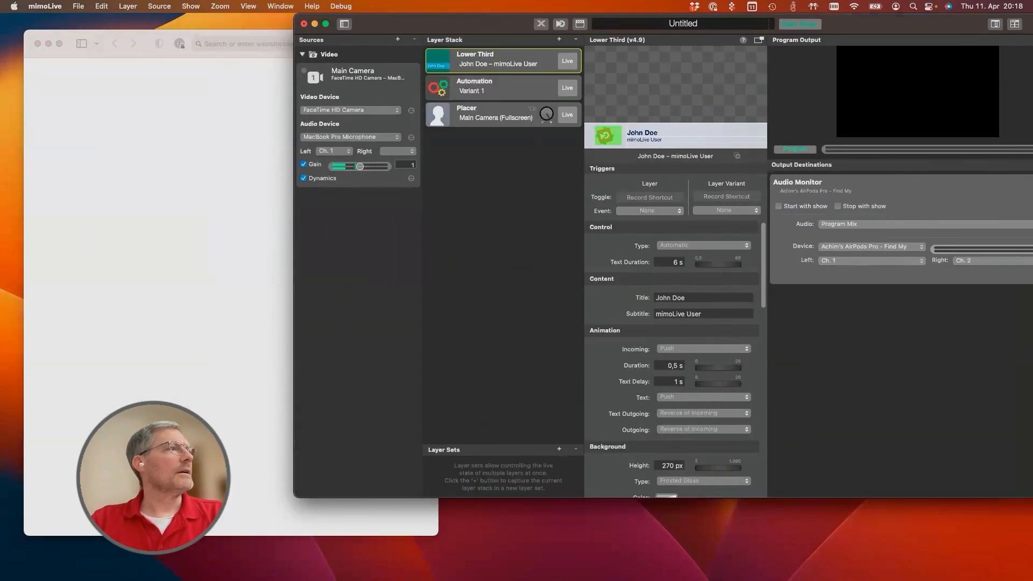
pyautogui.click(242, 44)
pyautogui.press('super+v')
pyautogui.press('Return')
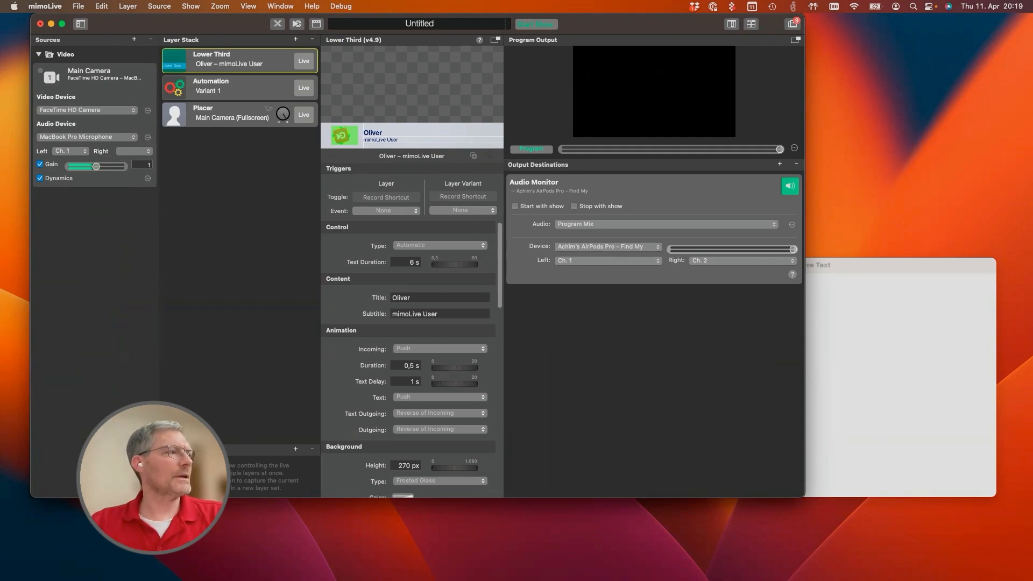
# Find the Stopwatch layer in the layer library and add it to the mimoLive layer stack.
pyautogui.scroll(-2, 412, 360)
pyautogui.scroll(-3, 412, 360)
pyautogui.scroll(5, 412, 360)
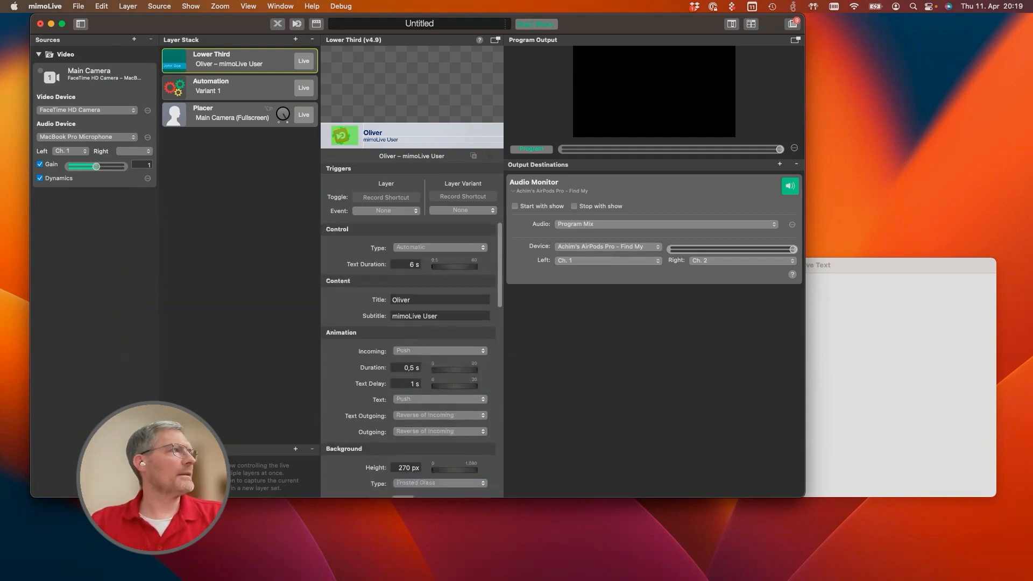
pyautogui.click(242, 87)
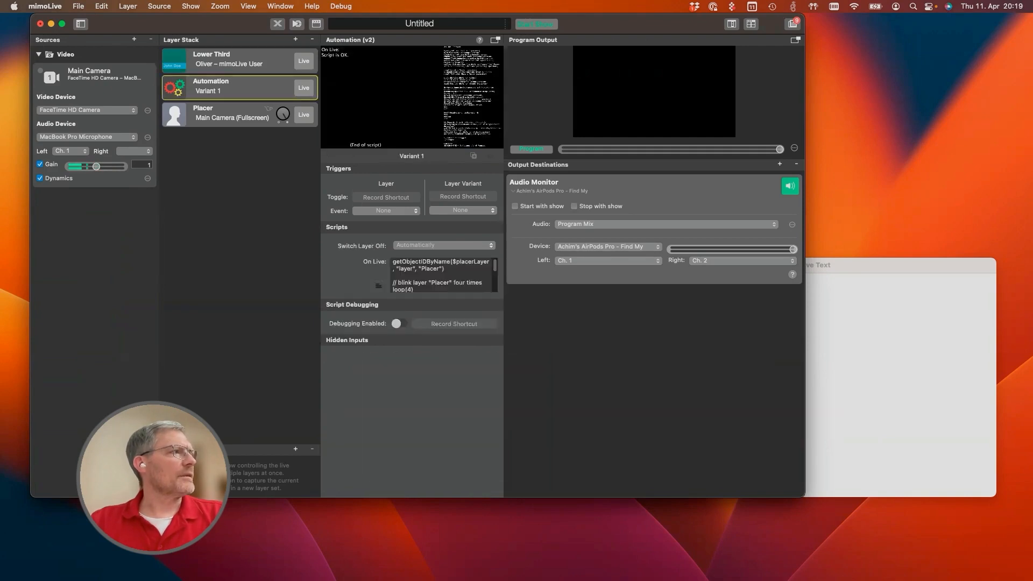
pyautogui.click(295, 40)
pyautogui.write('stop')
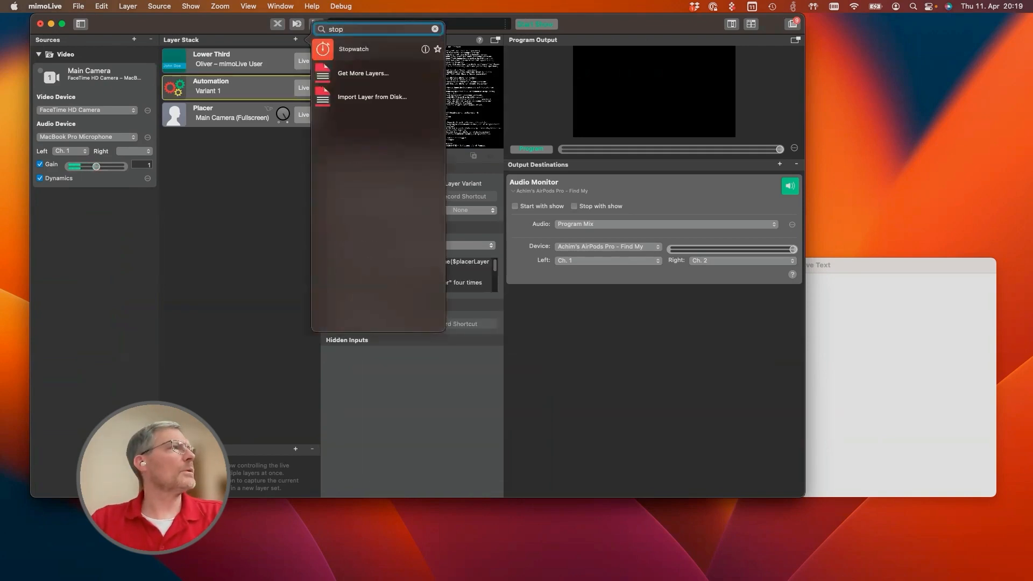
pyautogui.press('Return')
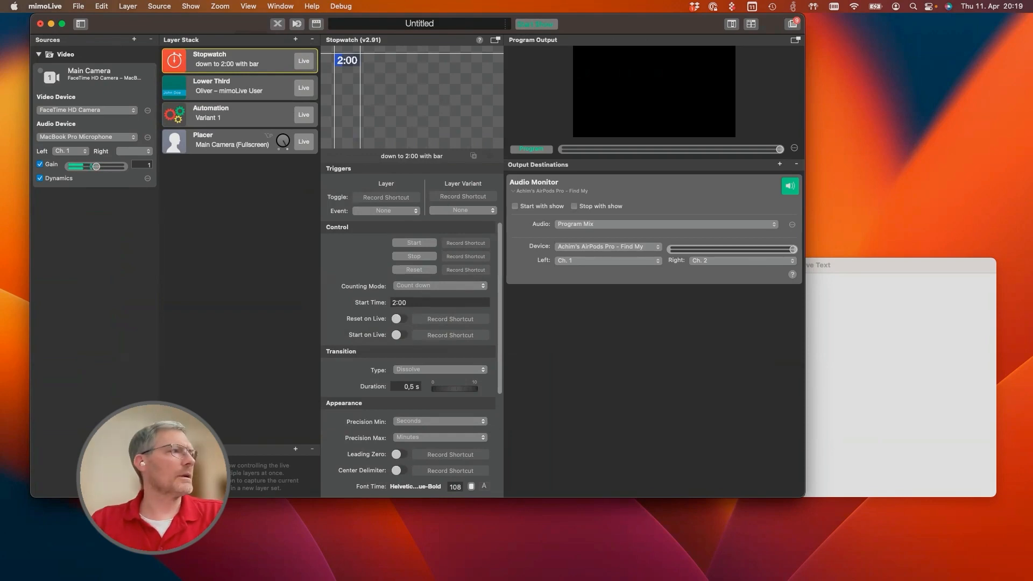
# Copy the URL that triggers the Stopwatch layer's Start button and switch the Stopwatch layer live.
pyautogui.rightClick(430, 242)
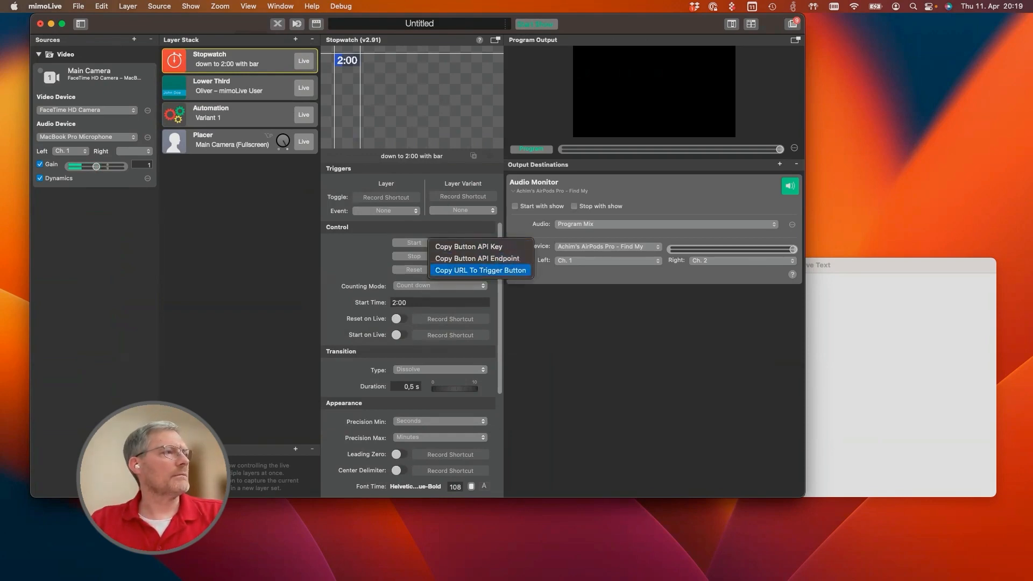
pyautogui.click(480, 270)
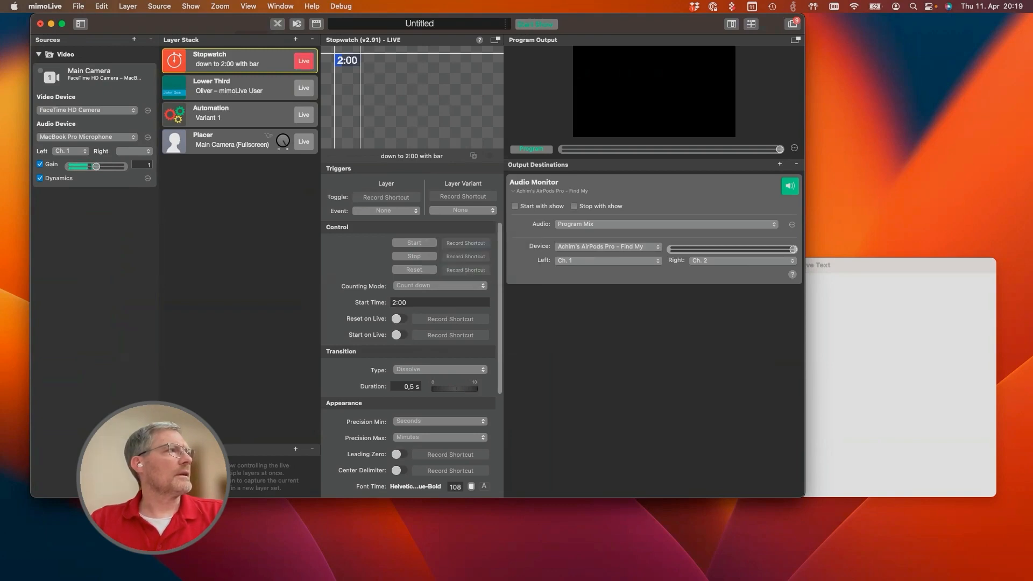
# Switch to Safari and load the copied Start button trigger URL to run the Stopwatch.
pyautogui.moveTo(272, 562)
pyautogui.click(184, 560)
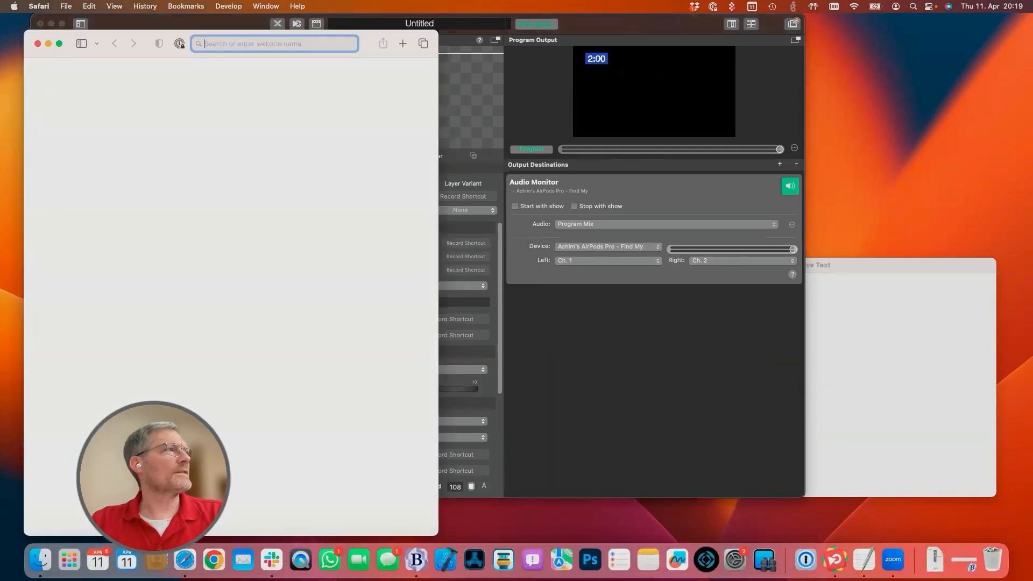
pyautogui.press('super+v')
pyautogui.press('Return')
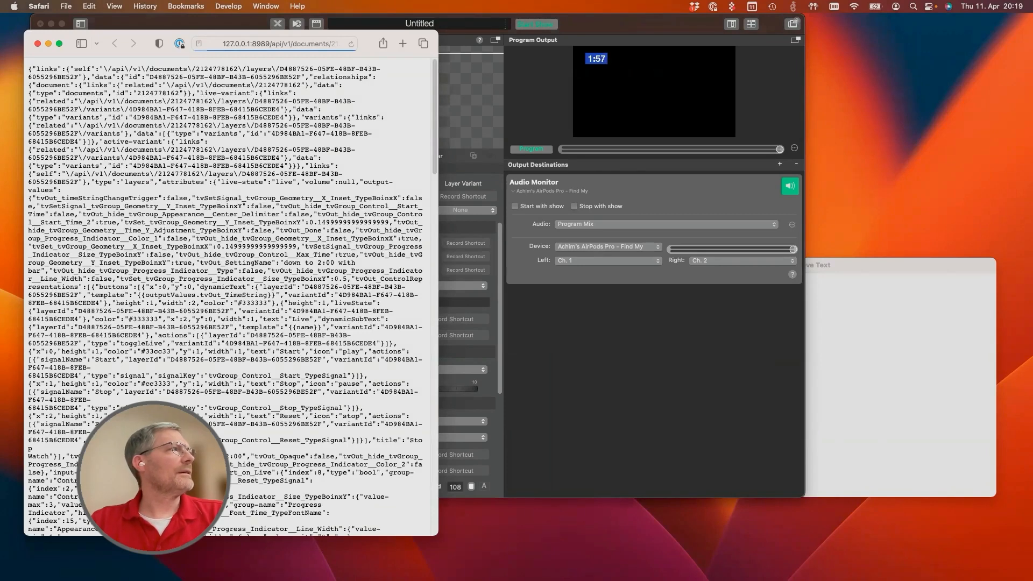
# Switch to mimoLive and copy the URL that triggers the Stopwatch layer's Stop button.
pyautogui.press('super+Tab')
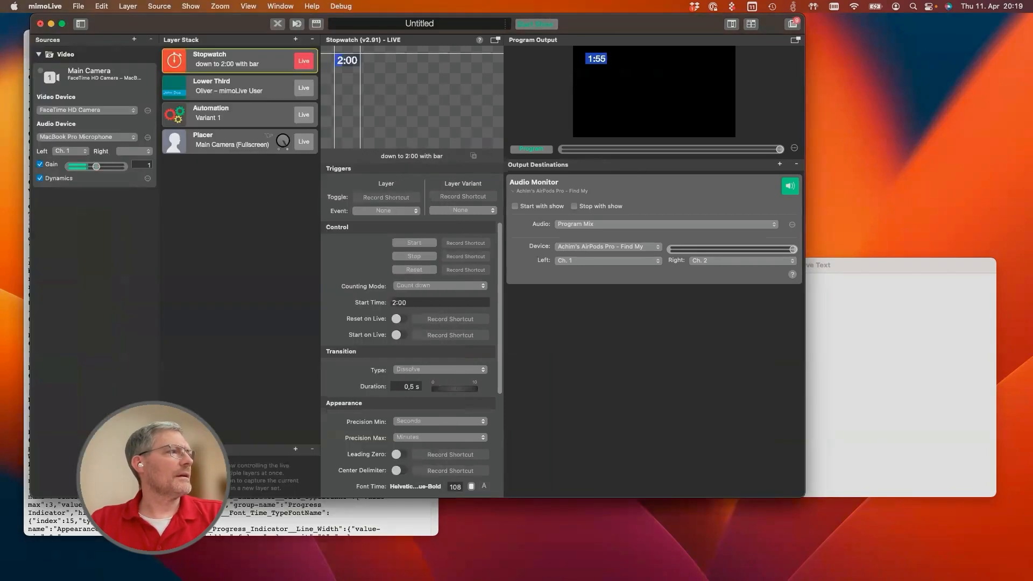
pyautogui.rightClick(410, 256)
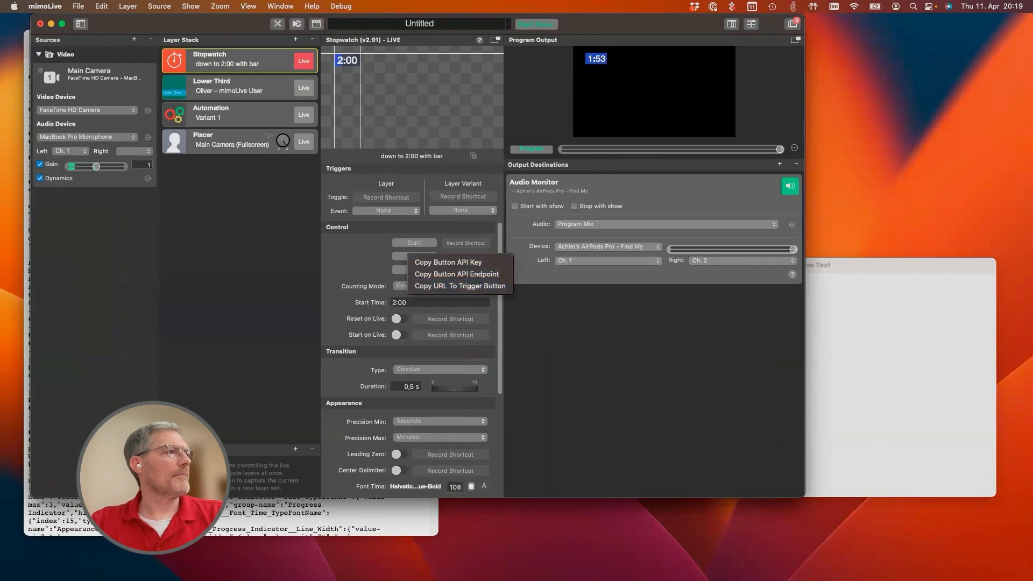
pyautogui.click(460, 287)
# Load the copied Stop button trigger URL in Safari to halt the Stopwatch, and close the browser window.
pyautogui.press('super+Tab')
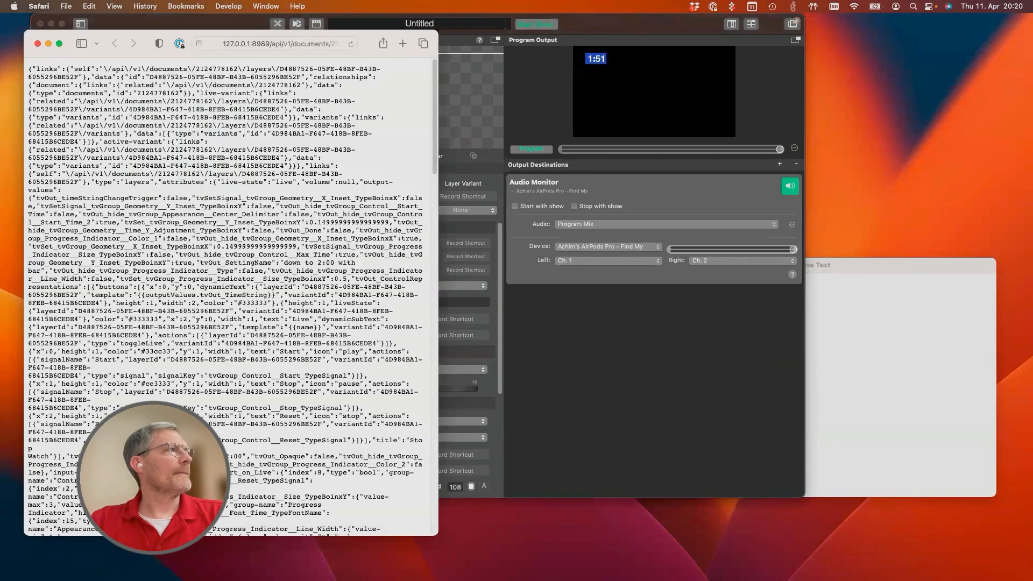
pyautogui.press('super+l')
pyautogui.press('super+v')
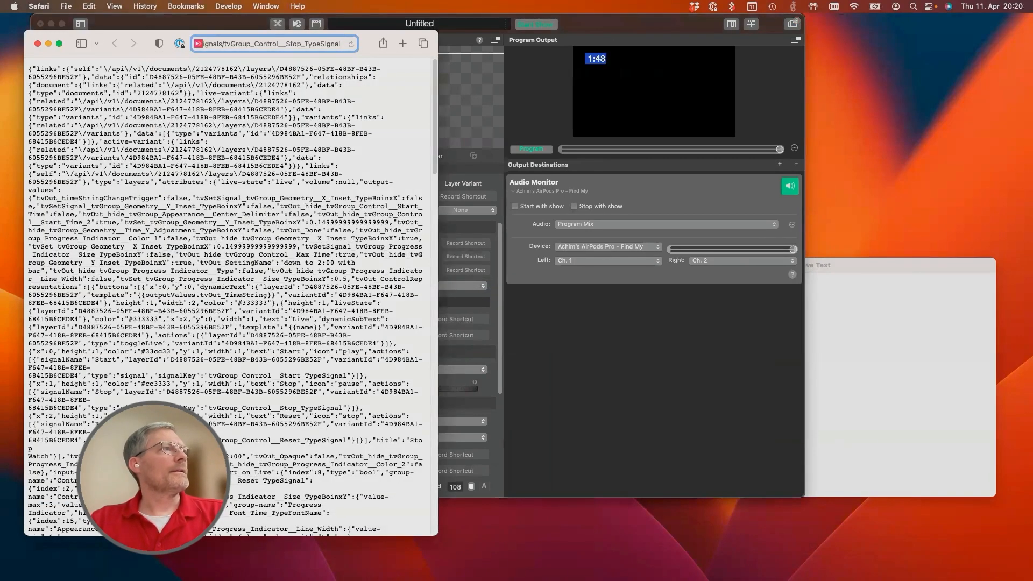
pyautogui.press('Return')
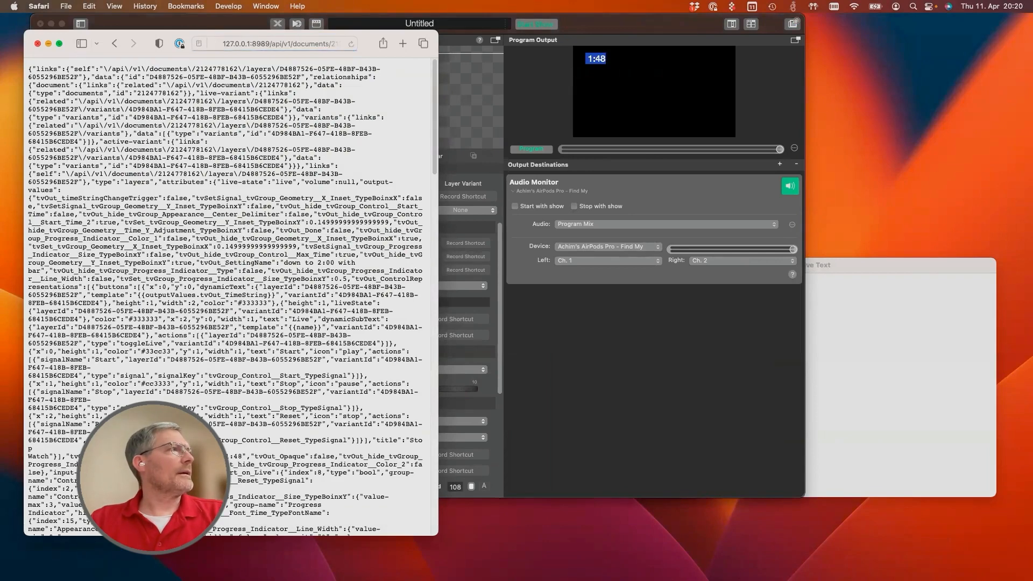
pyautogui.press('super+w')
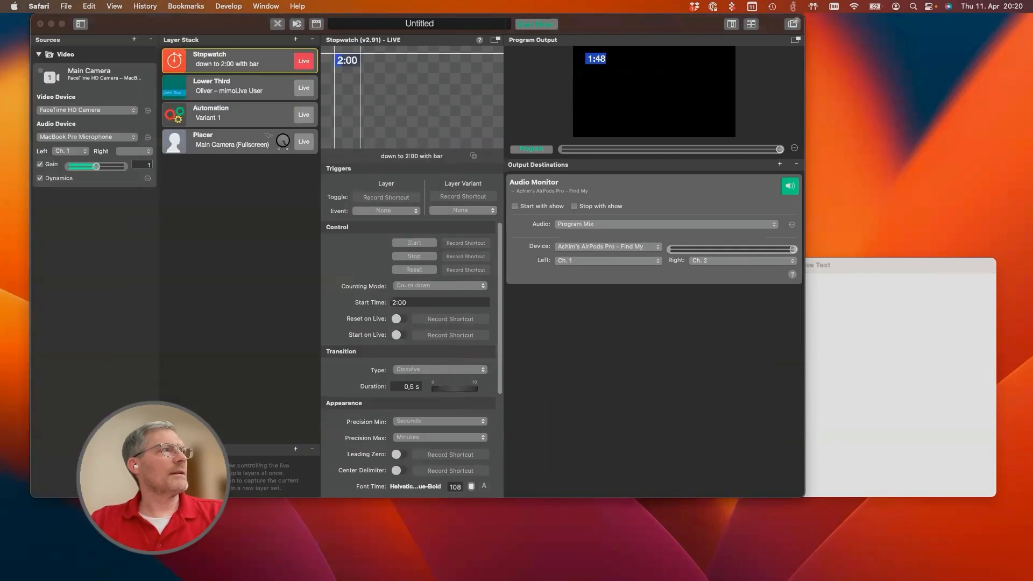
# Create a new mimoLive document from the Blank template and move its window up near the screen's upper edge.
pyautogui.press('super+Tab')
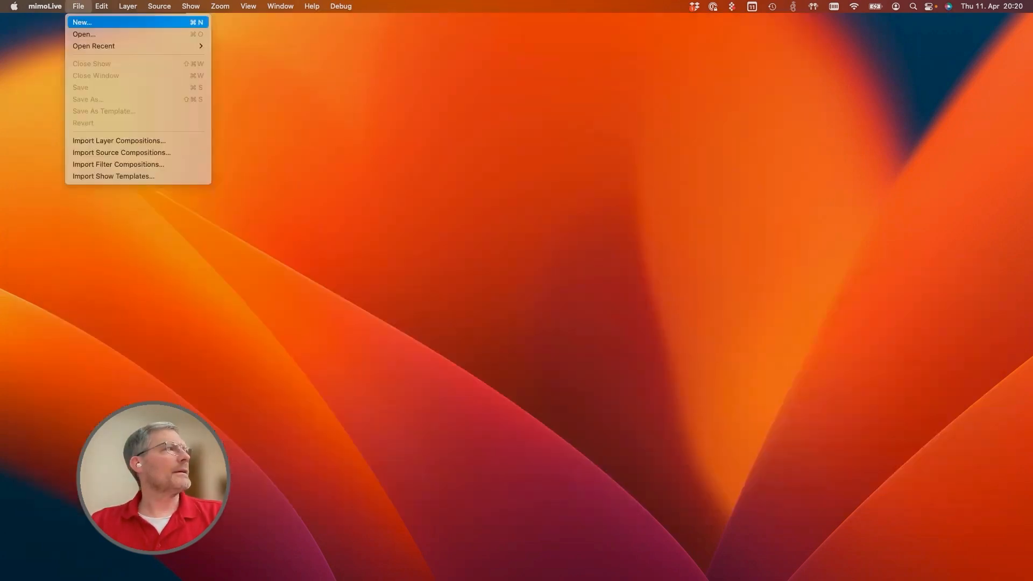
pyautogui.click(82, 23)
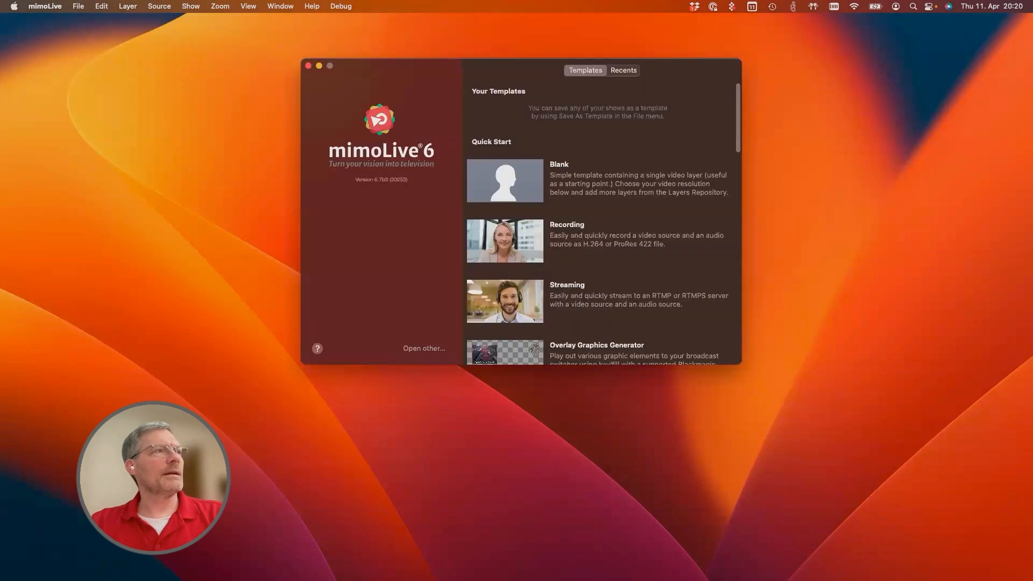
pyautogui.click(597, 181)
pyautogui.click(675, 348)
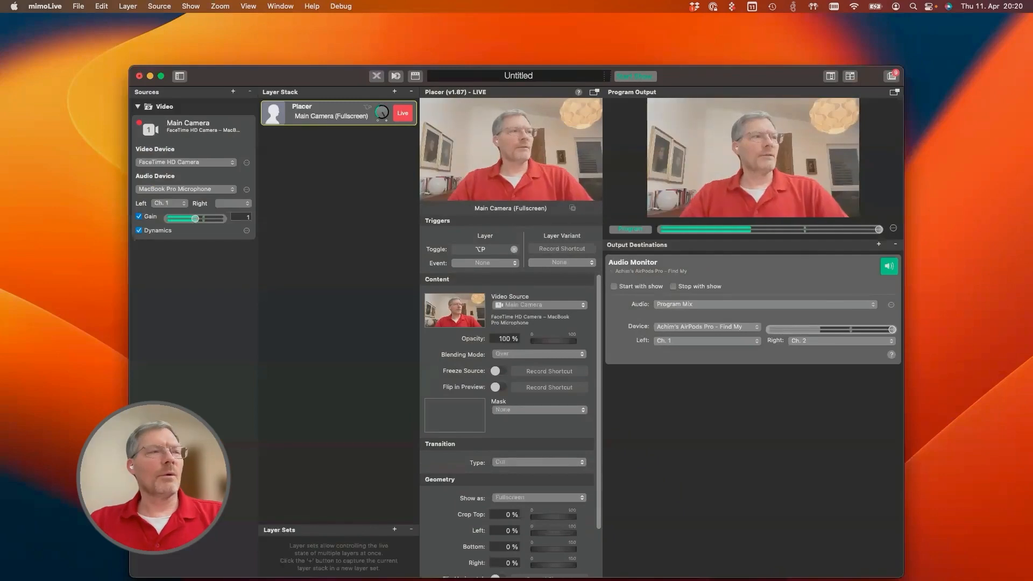
pyautogui.moveTo(301, 76); pyautogui.dragTo(252, 24)
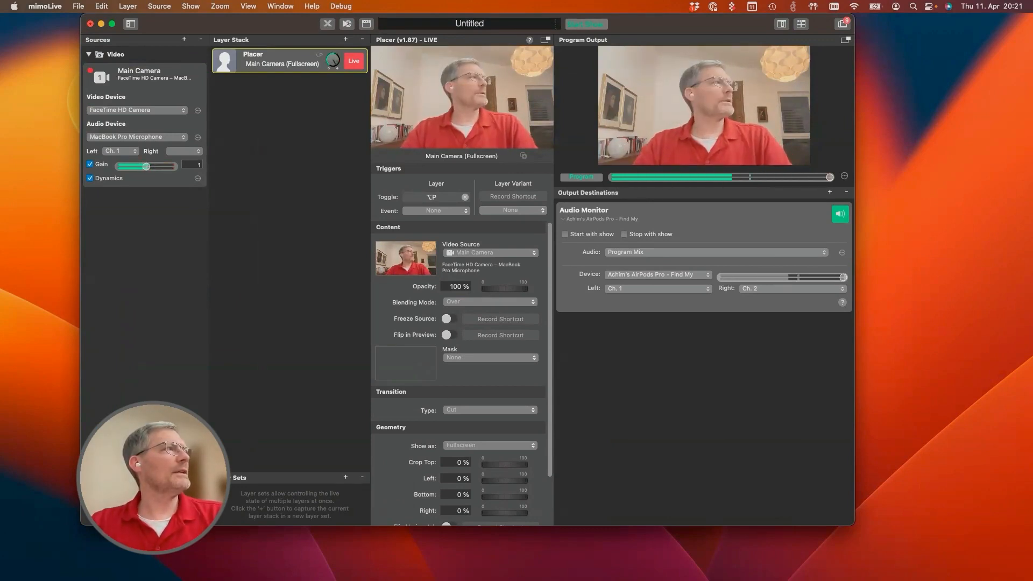
# Find the Map source in the source library and add it below the Main Camera source.
pyautogui.click(184, 39)
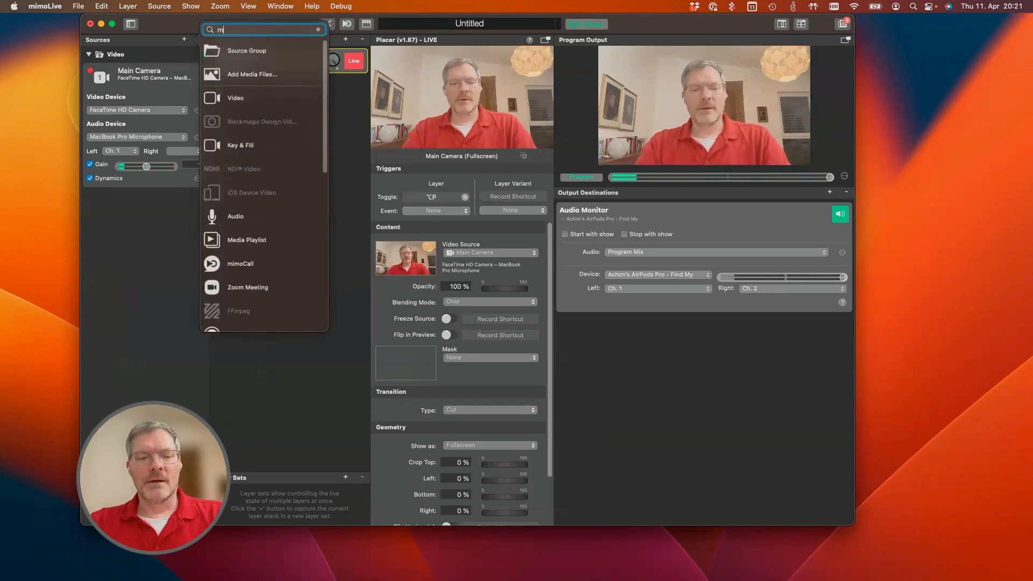
pyautogui.write('map')
pyautogui.moveTo(233, 51); pyautogui.dragTo(110, 251)
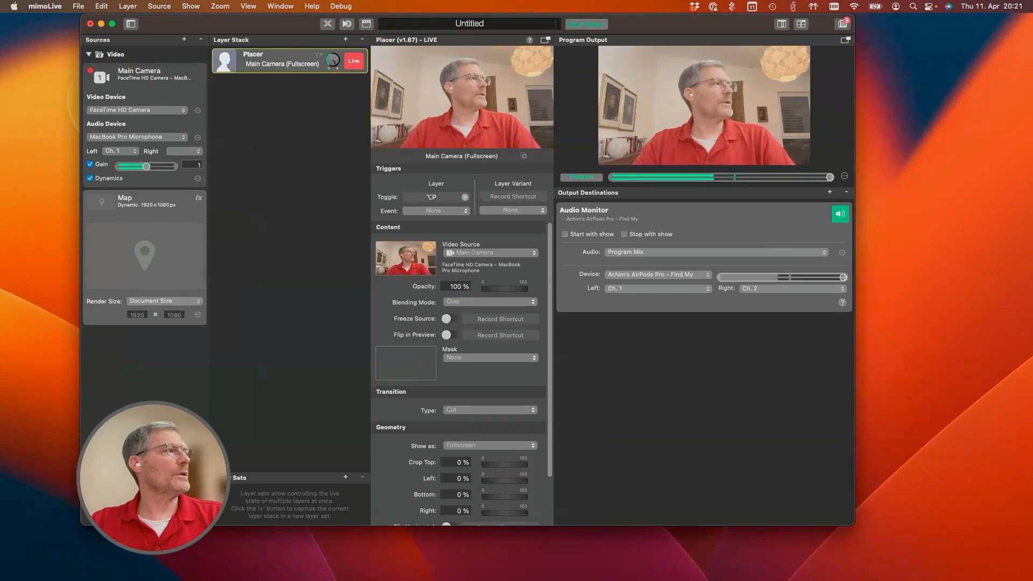
# Set the Map source's data source to Geolocation and its latitude to about 40.21.
pyautogui.click(197, 314)
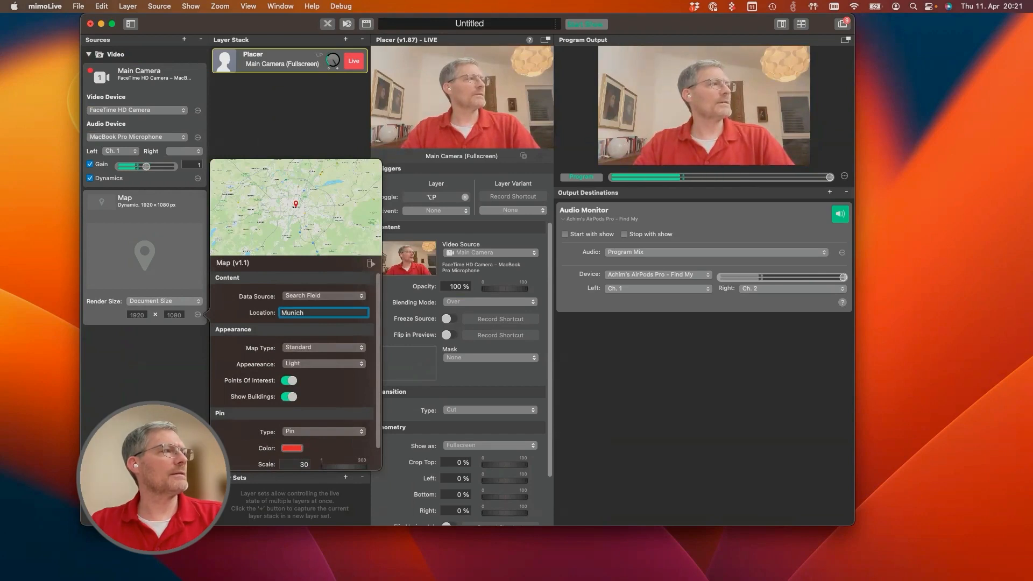
pyautogui.click(323, 296)
pyautogui.click(318, 307)
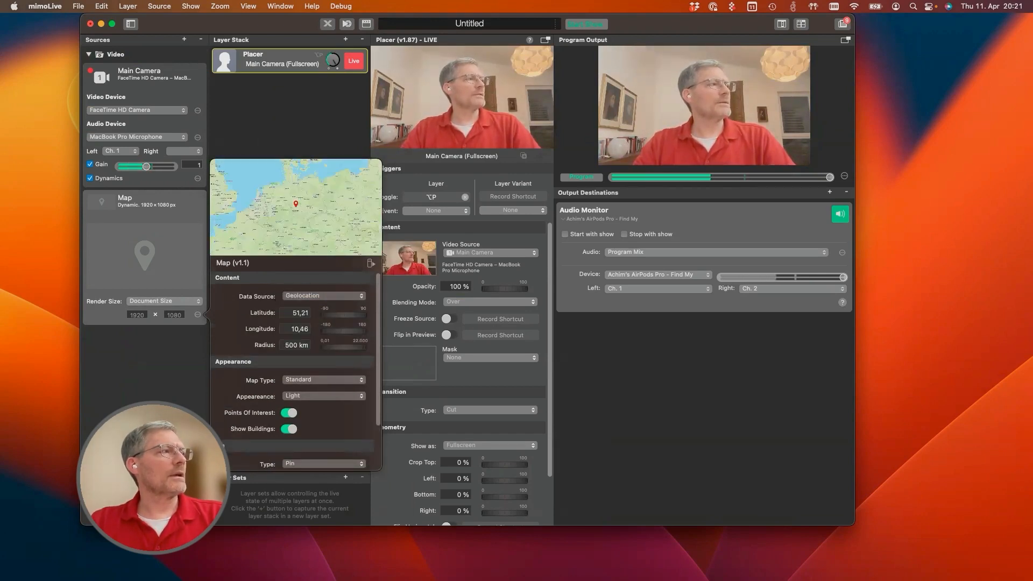
pyautogui.moveTo(344, 314); pyautogui.dragTo(338, 315)
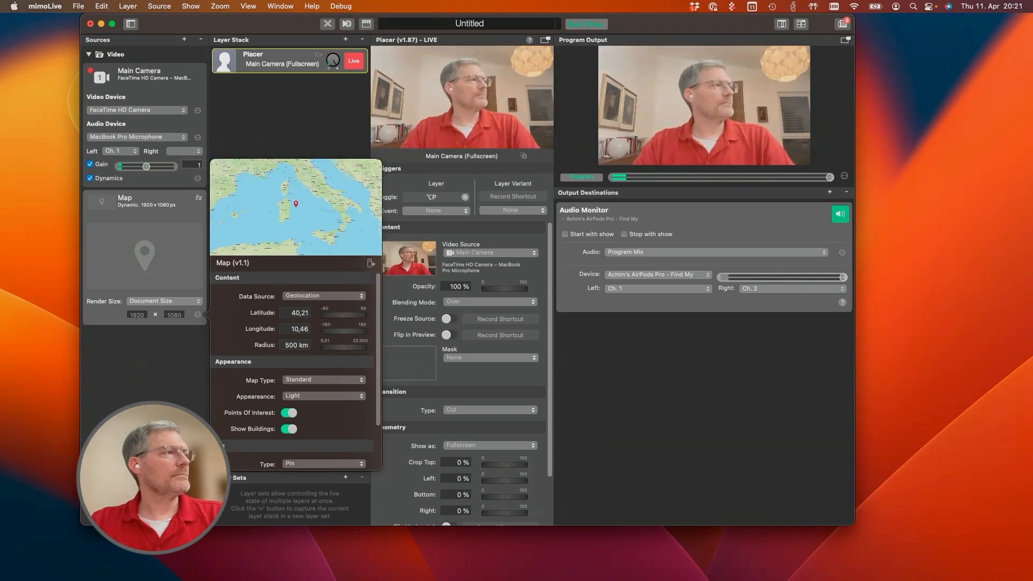
# Add a live PIP Window layer showing the Map source, with its window about 68 px from the top and 182 px from the left.
pyautogui.click(345, 39)
pyautogui.write('pip')
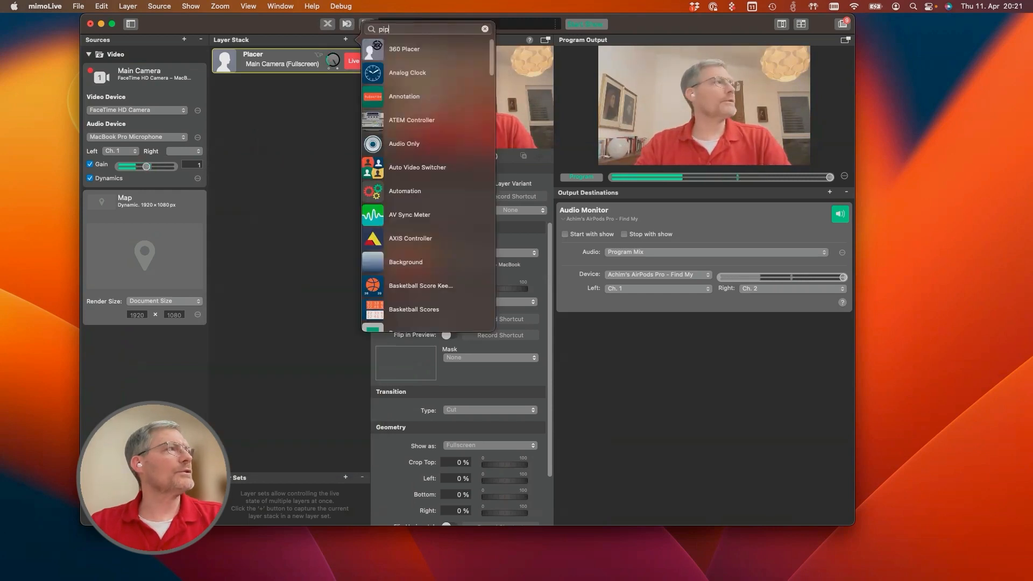
pyautogui.press('Return')
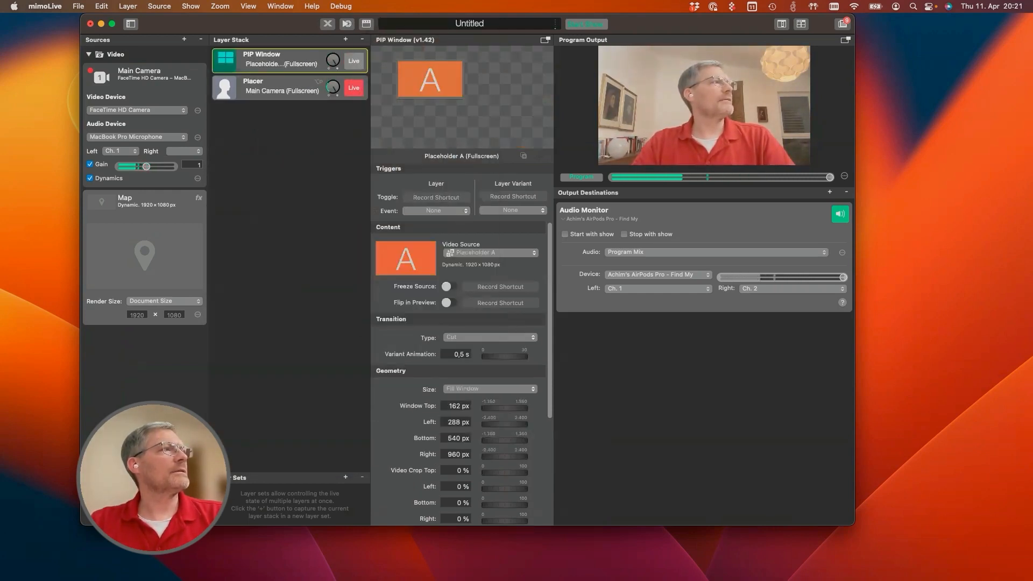
pyautogui.moveTo(141, 203); pyautogui.dragTo(261, 60)
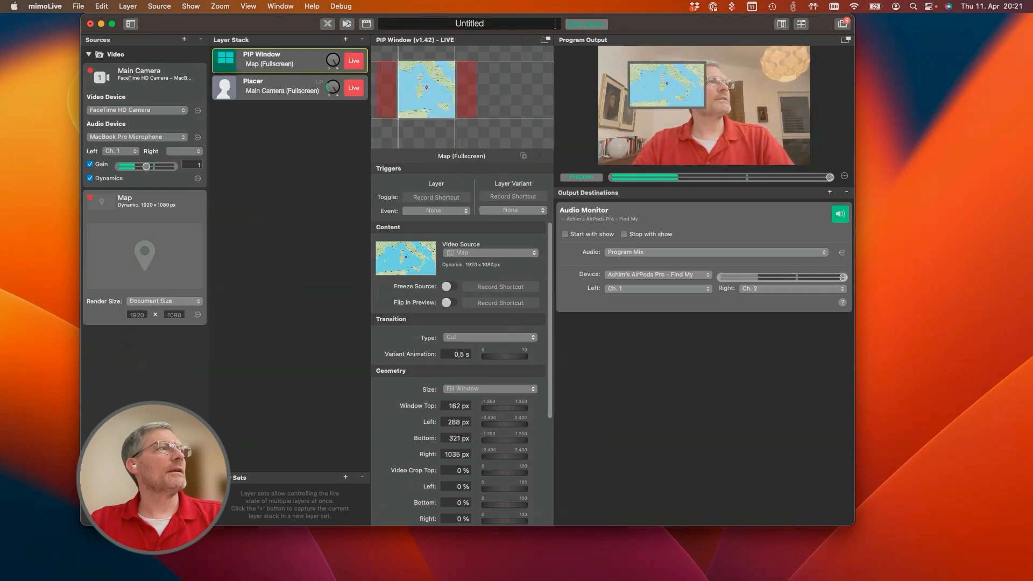
pyautogui.moveTo(426, 89); pyautogui.dragTo(416, 80)
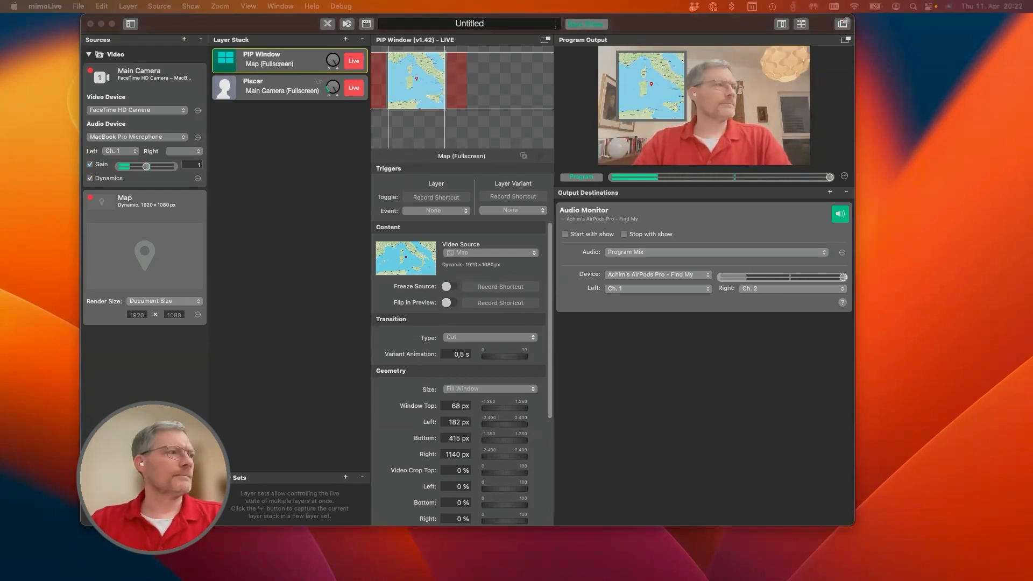
pyautogui.moveTo(215, 570)
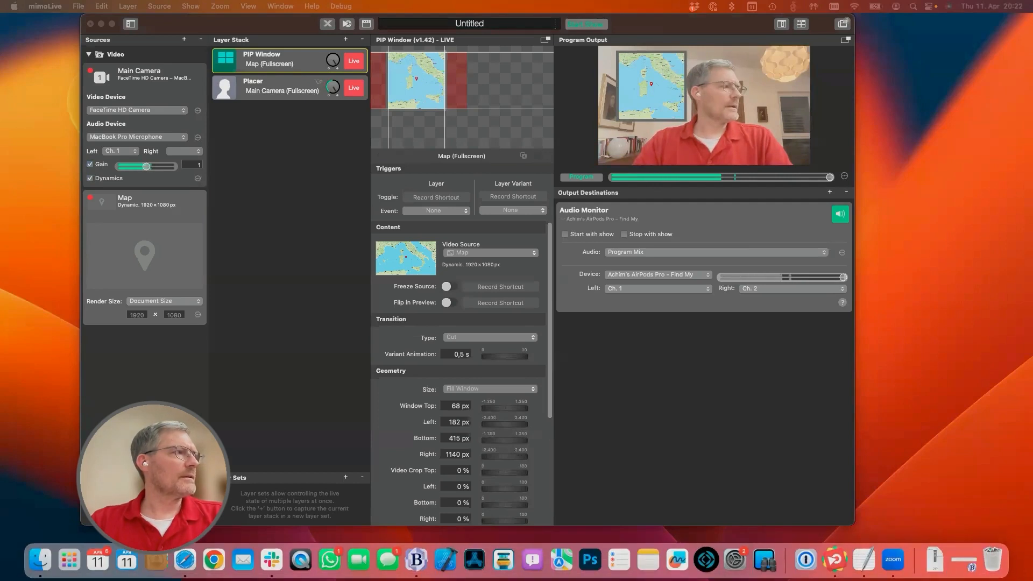
pyautogui.click(185, 560)
pyautogui.write('ttp://api.open-notify.org/iss-now.json')
pyautogui.press('Return')
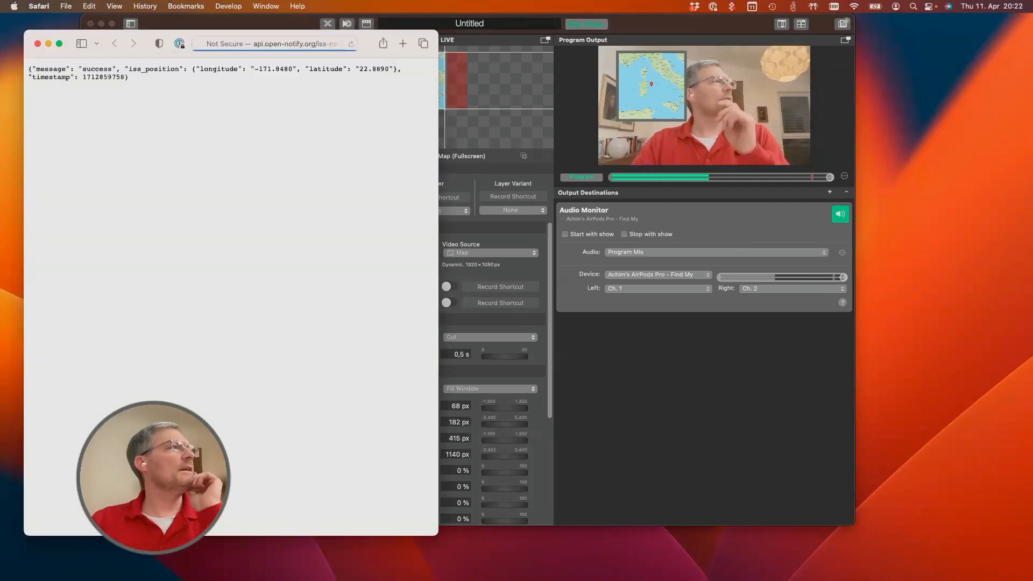
pyautogui.press('super+r')
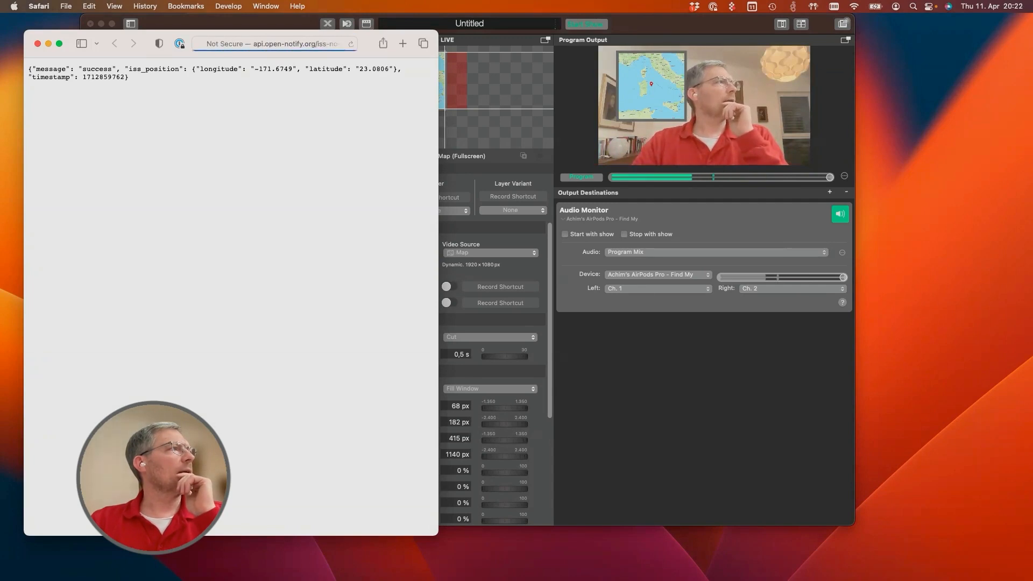
pyautogui.press('super+r')
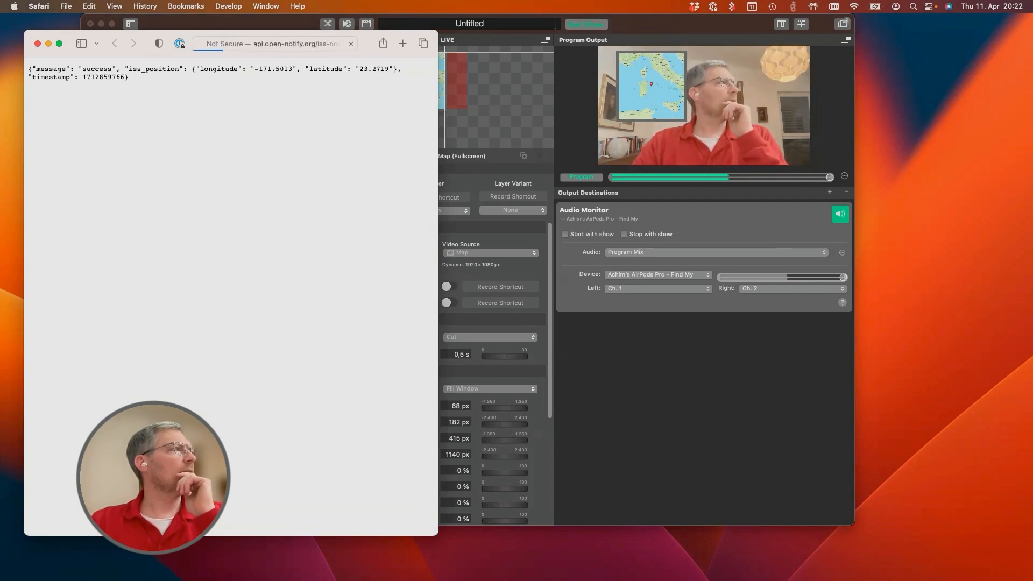
pyautogui.press('super+r')
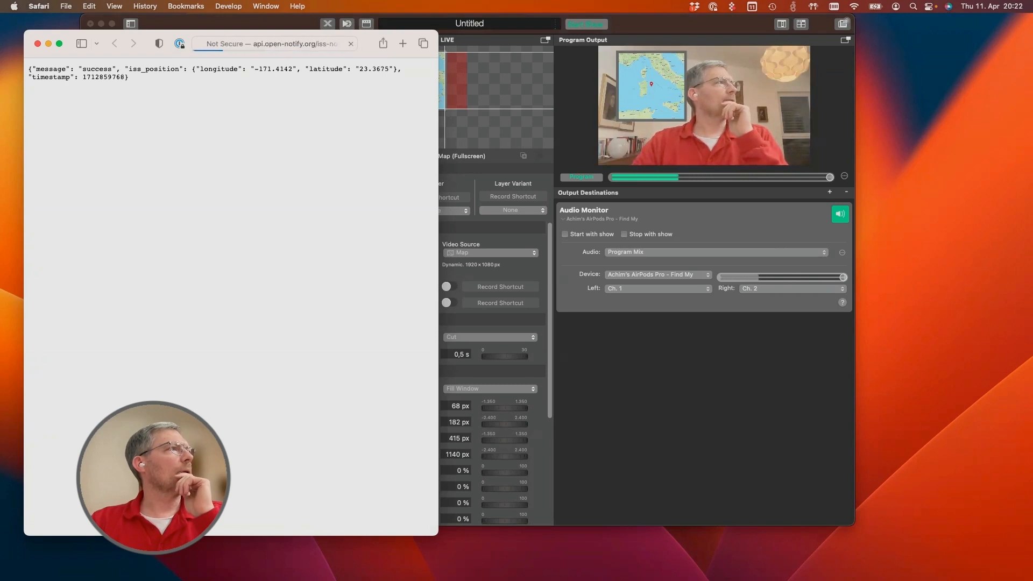
pyautogui.press('super+r')
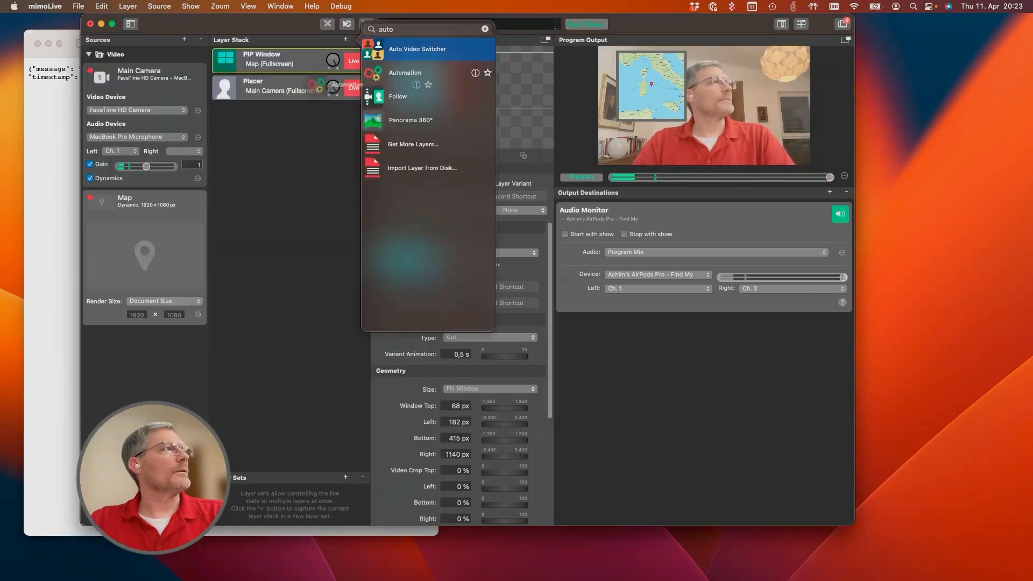
# Add an Automation layer atop mimoLive's layer stack and begin its On Live script with httpRequestJSON(($issData, ".
pyautogui.moveTo(405, 73); pyautogui.dragTo(269, 53)
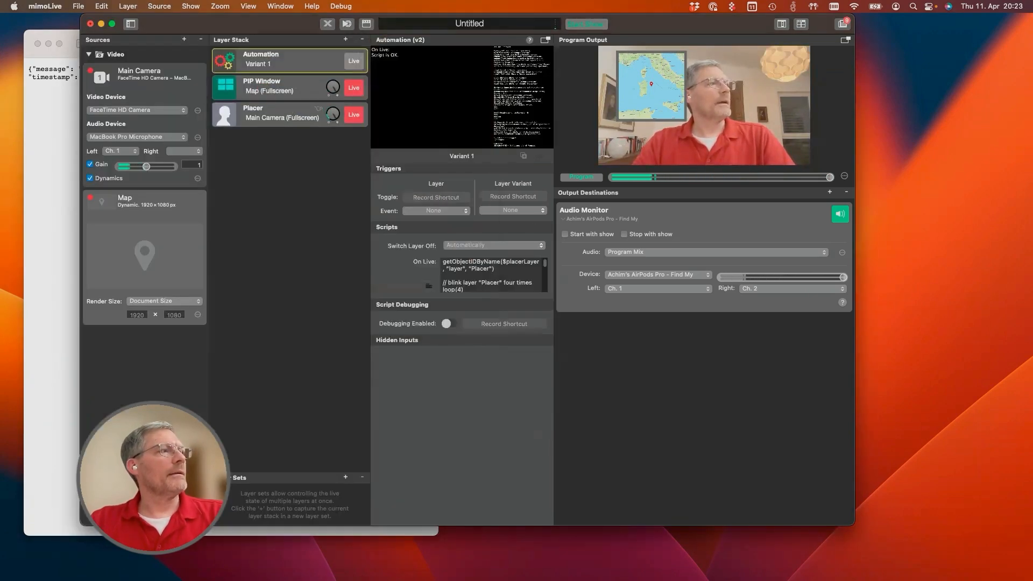
pyautogui.write('httpRequest')
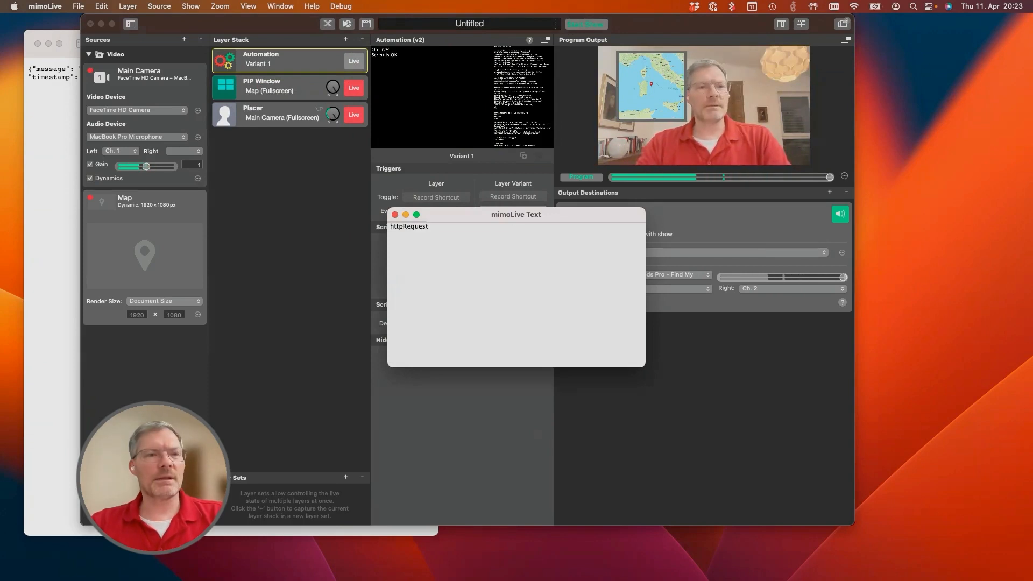
pyautogui.write('JSON(')
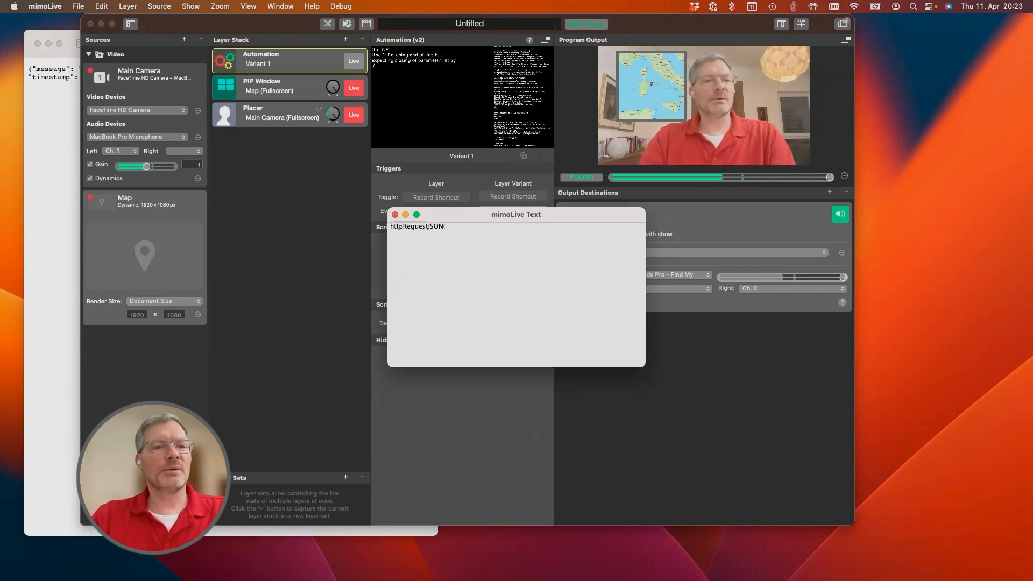
pyautogui.write('(')
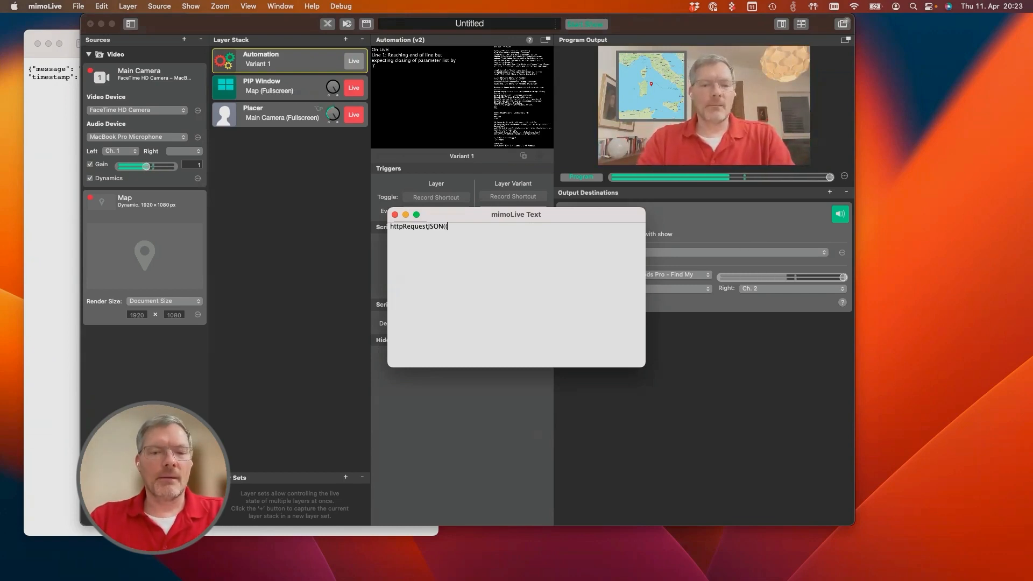
pyautogui.write('$issData')
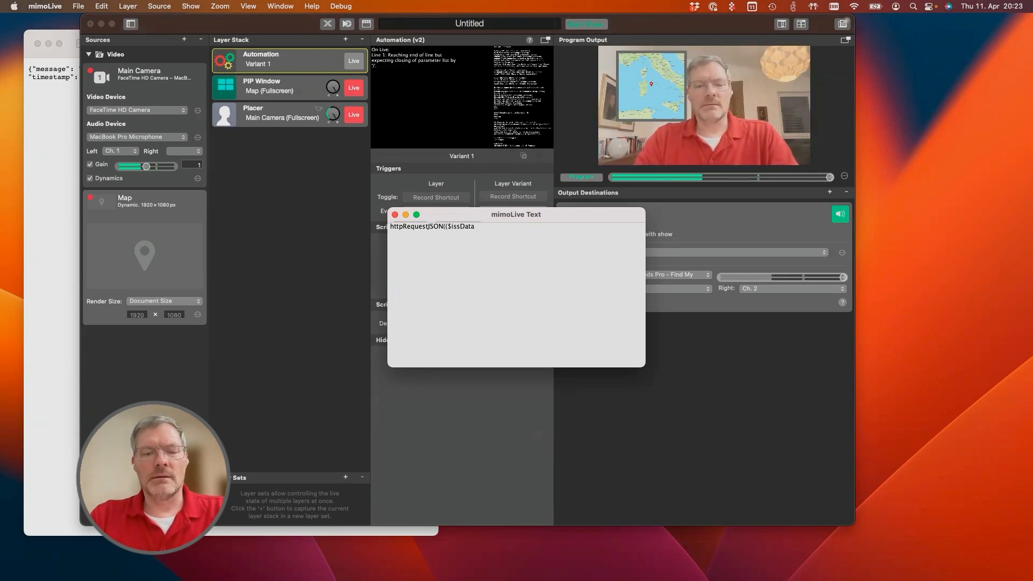
pyautogui.write(', "')
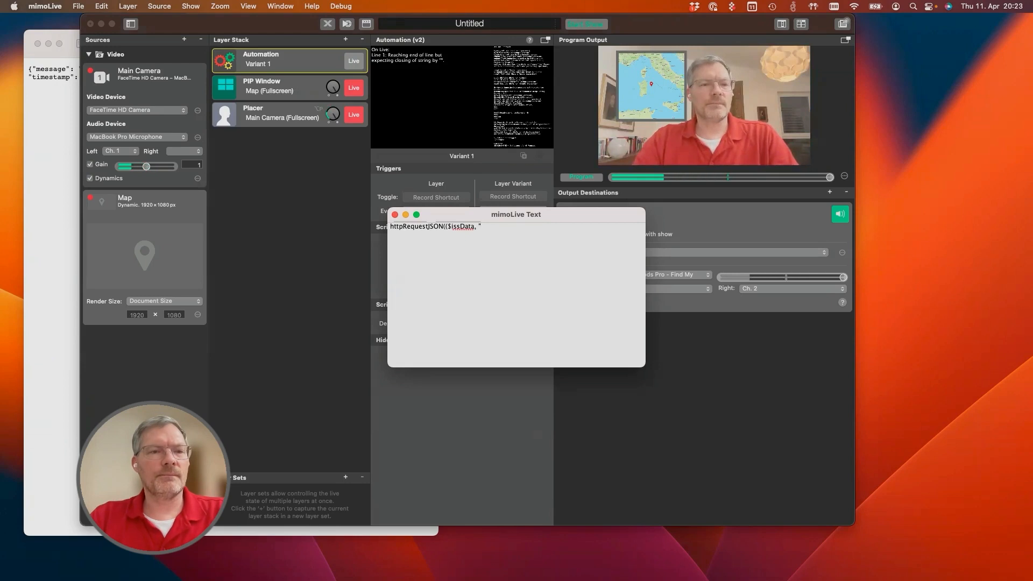
pyautogui.press('super+Tab')
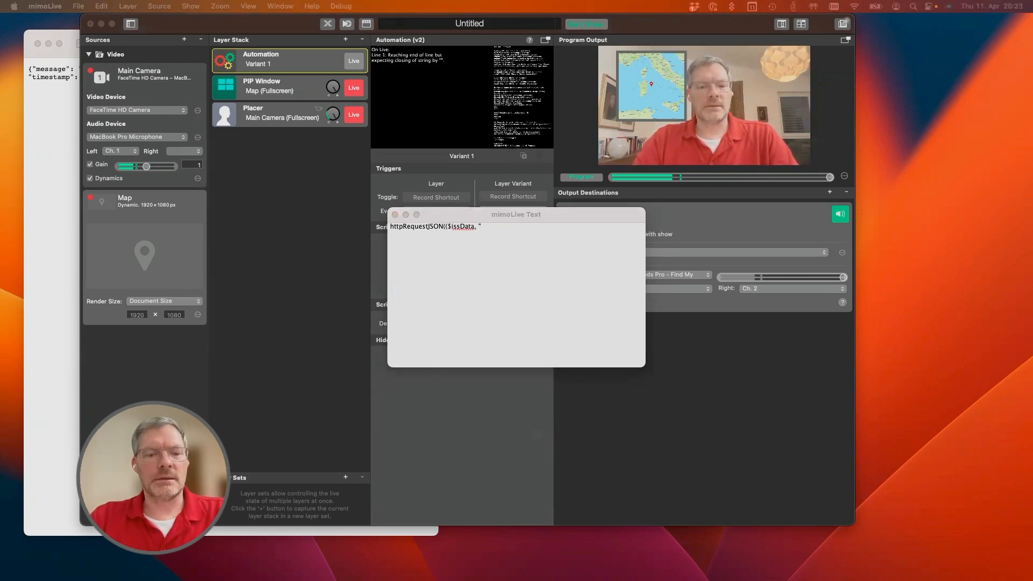
pyautogui.press('super+Tab')
pyautogui.write('http://api.open-notify.org/iss-now.json')
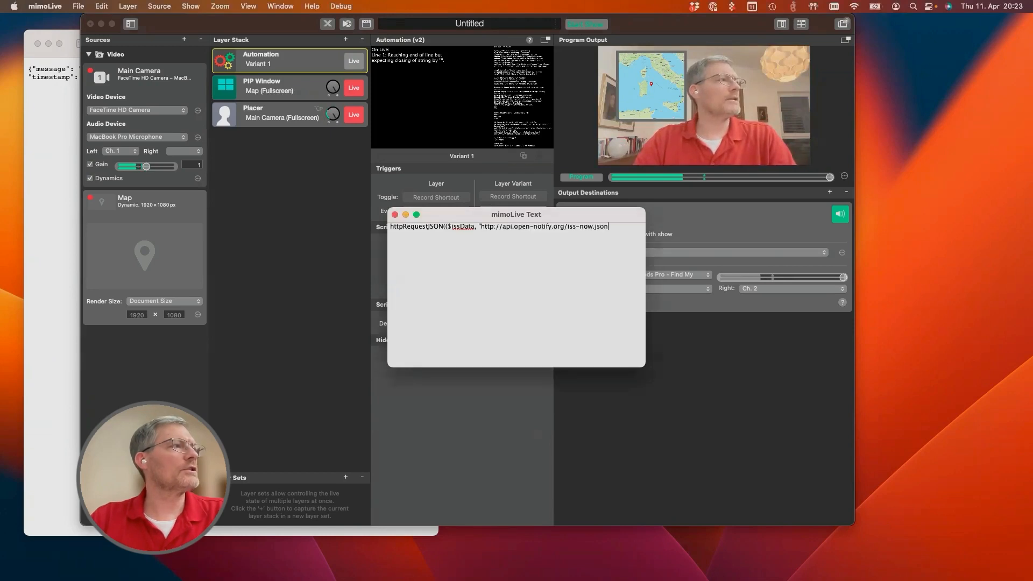
pyautogui.write('"')
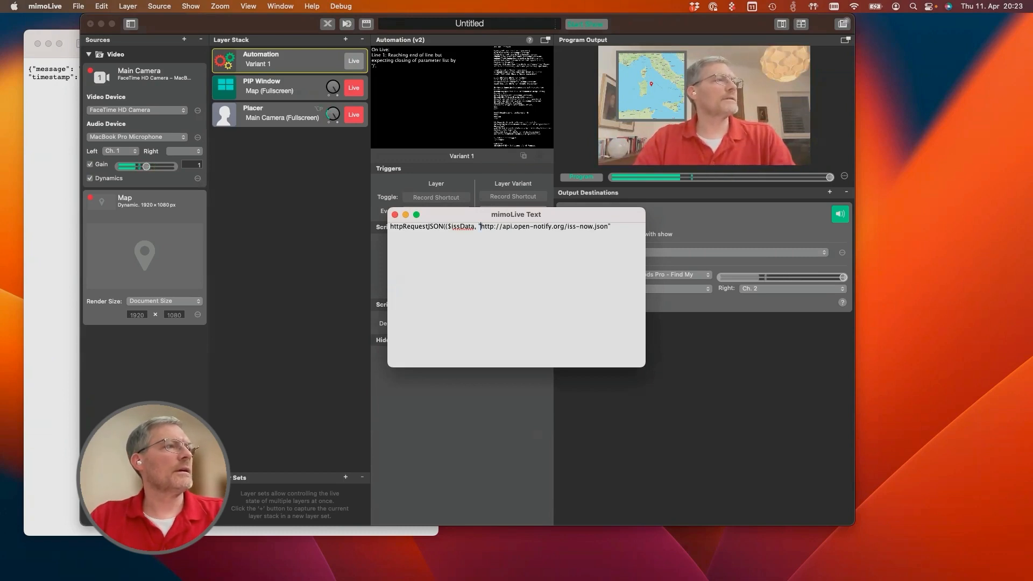
pyautogui.click(611, 226)
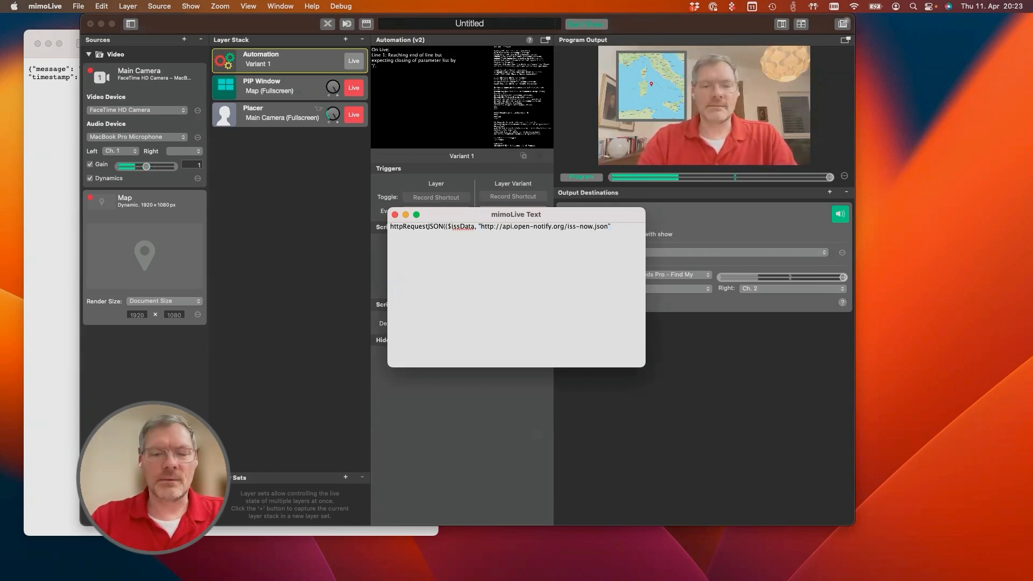
pyautogui.write(')')
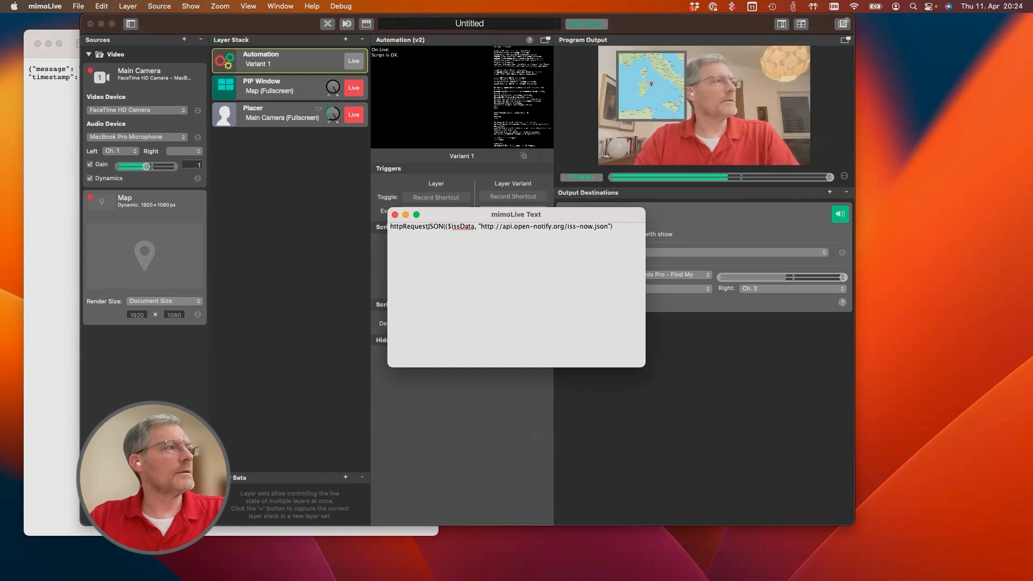
# Begin a second call below the JSON request, leaving a blank line between them: getJSONData($long, $issData, ".
pyautogui.doubleClick(463, 226)
pyautogui.click(391, 234)
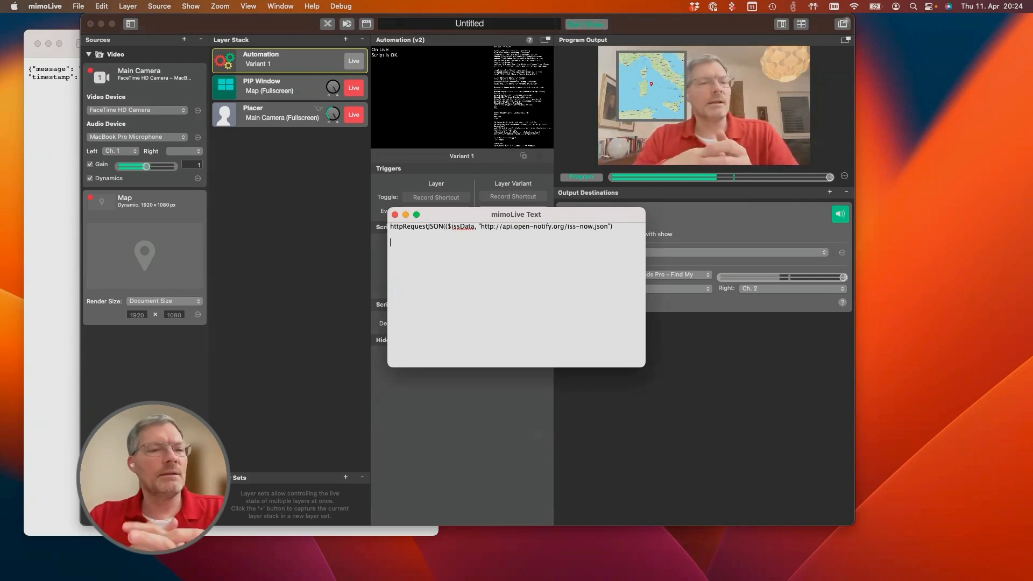
pyautogui.write('getJSONData(')
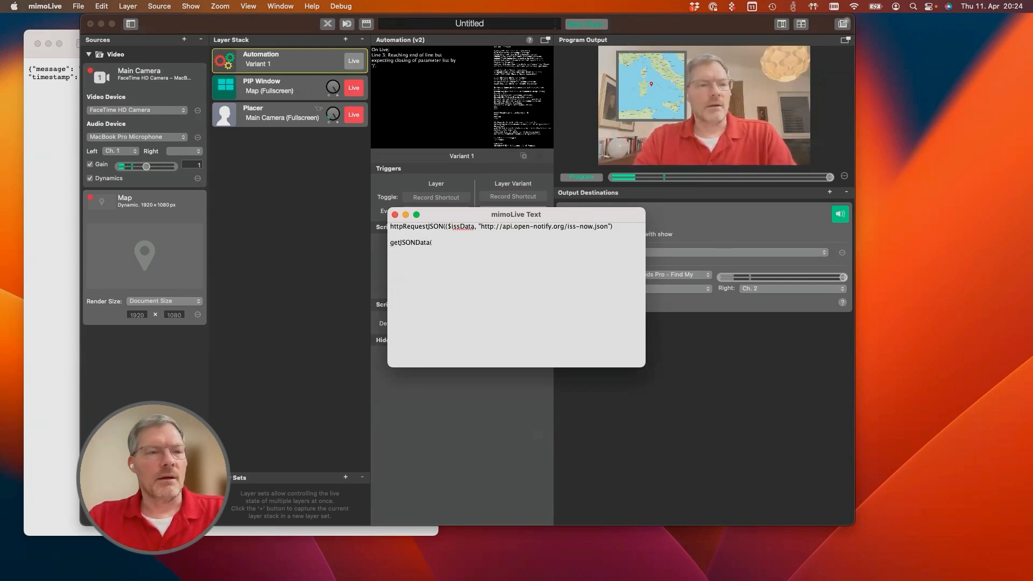
pyautogui.write('$long')
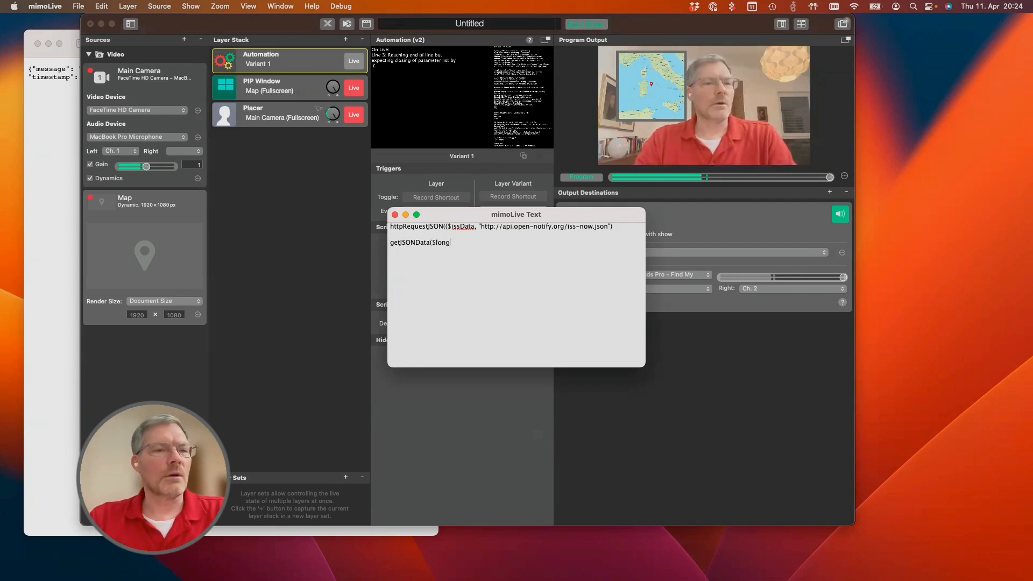
pyautogui.write(', $issData,')
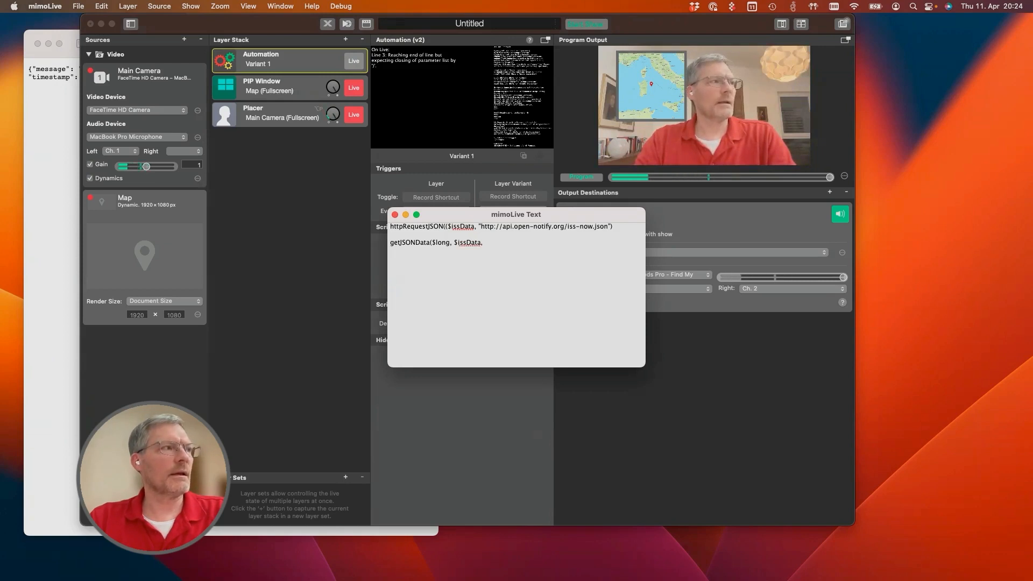
pyautogui.write('"')
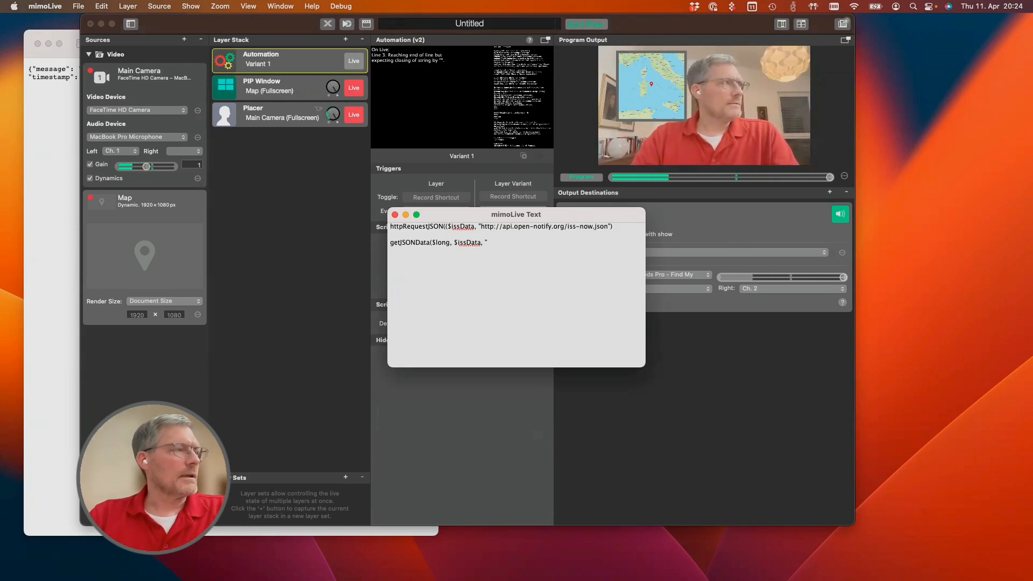
# Switch to Safari and select the ISS response text from the iss_position key through the longitude key.
pyautogui.press('super+w')
pyautogui.moveTo(242, 24); pyautogui.dragTo(399, 134)
pyautogui.press('super+Tab')
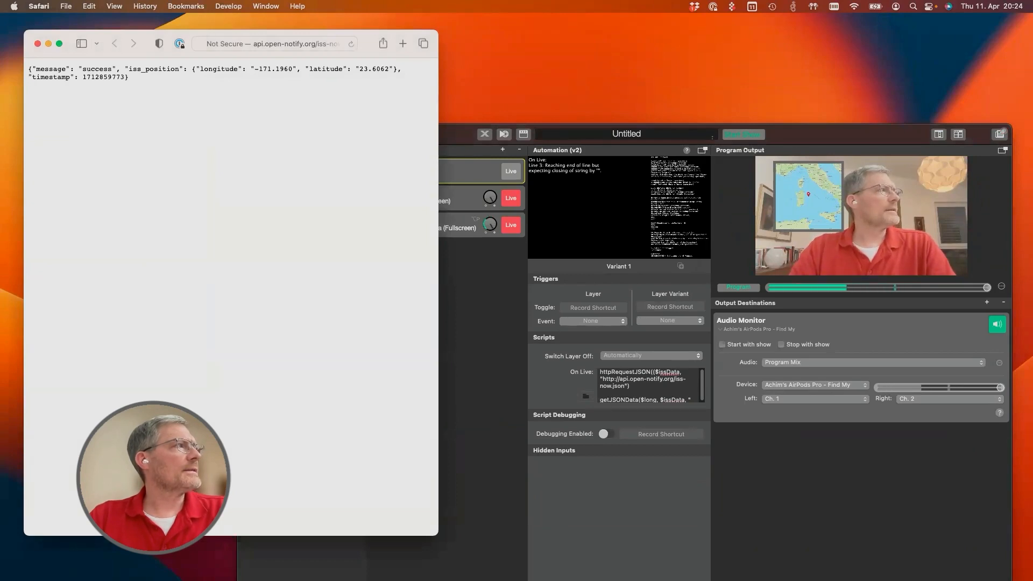
pyautogui.moveTo(129, 69); pyautogui.dragTo(179, 69)
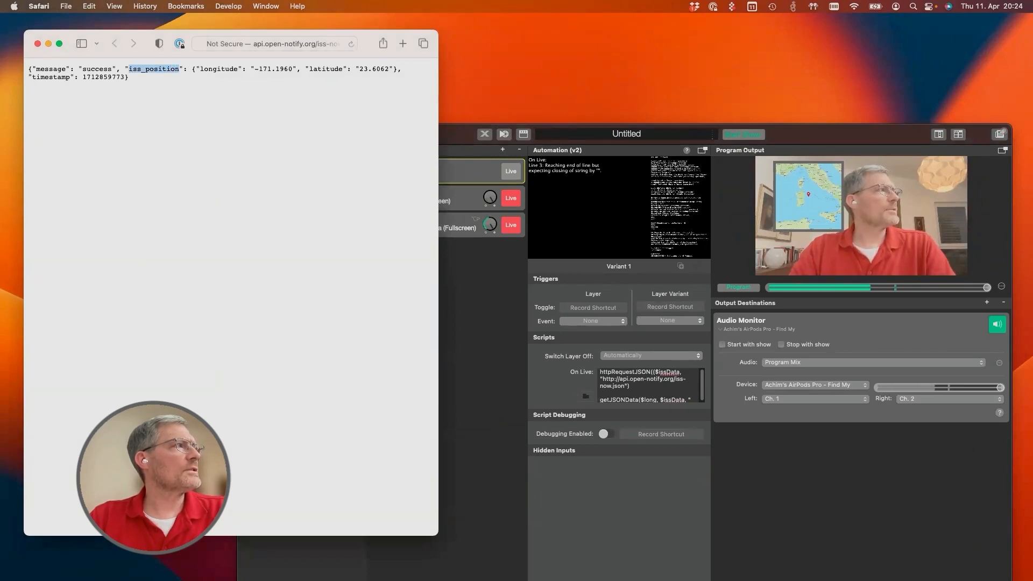
pyautogui.doubleClick(218, 69)
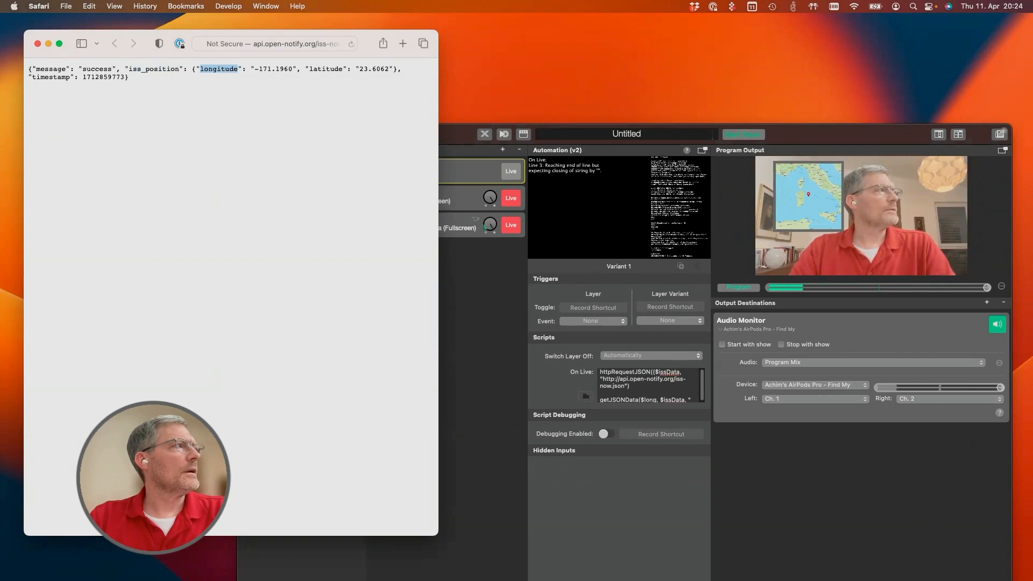
pyautogui.moveTo(129, 69); pyautogui.dragTo(238, 69)
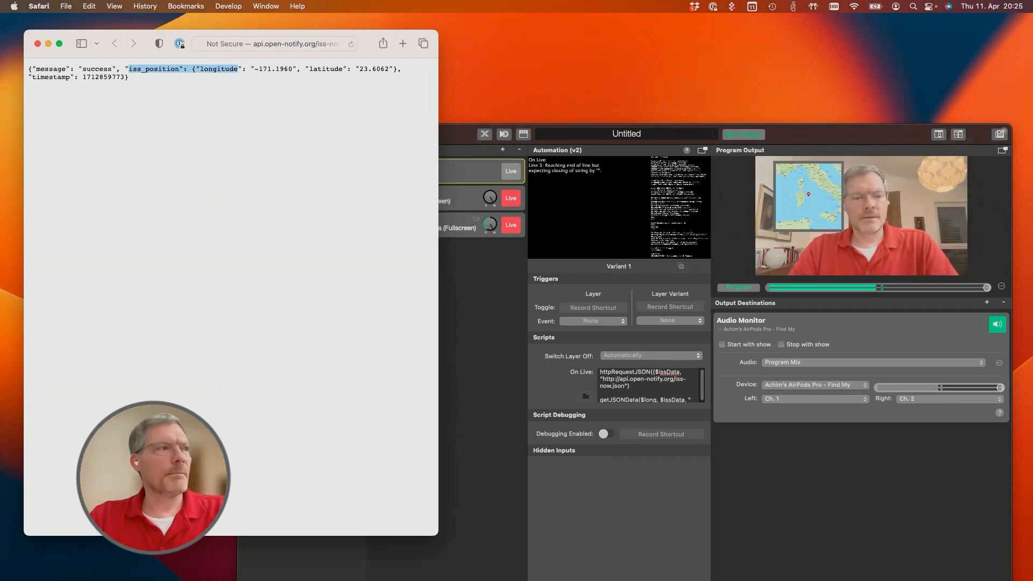
# Return to the mimoLive script and complete the getJSONData call with the key path "iss_position.longitude" and a closing parenthesis.
pyautogui.moveTo(459, 134); pyautogui.dragTo(276, 306)
pyautogui.moveTo(564, 214); pyautogui.dragTo(886, 26)
pyautogui.moveTo(689, 307); pyautogui.dragTo(749, 34)
pyautogui.click(921, 97)
pyautogui.click(860, 55)
pyautogui.press('BackSpace')
pyautogui.press('BackSpace')
pyautogui.press('BackSpace')
pyautogui.press('BackSpace')
pyautogui.press('BackSpace')
pyautogui.press('BackSpace')
pyautogui.write('.l')
pyautogui.press('Right')
pyautogui.press('Right')
pyautogui.press('Right')
pyautogui.press('Right')
pyautogui.write('"')
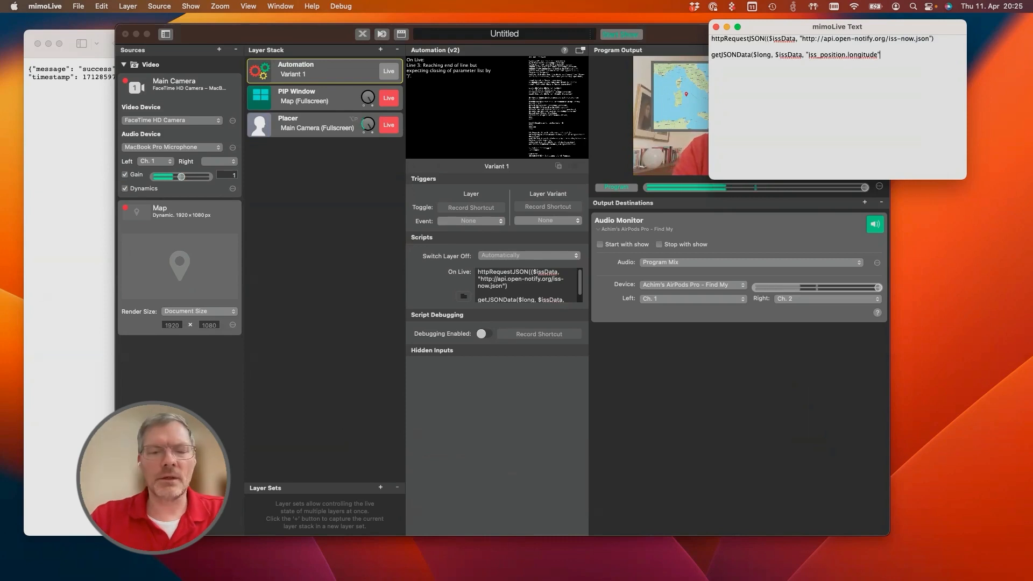
pyautogui.write(')')
# Duplicate the getJSONData line directly below and change the copy's variable to $lat.
pyautogui.press('Return')
pyautogui.hotkey('shift', 'Up')
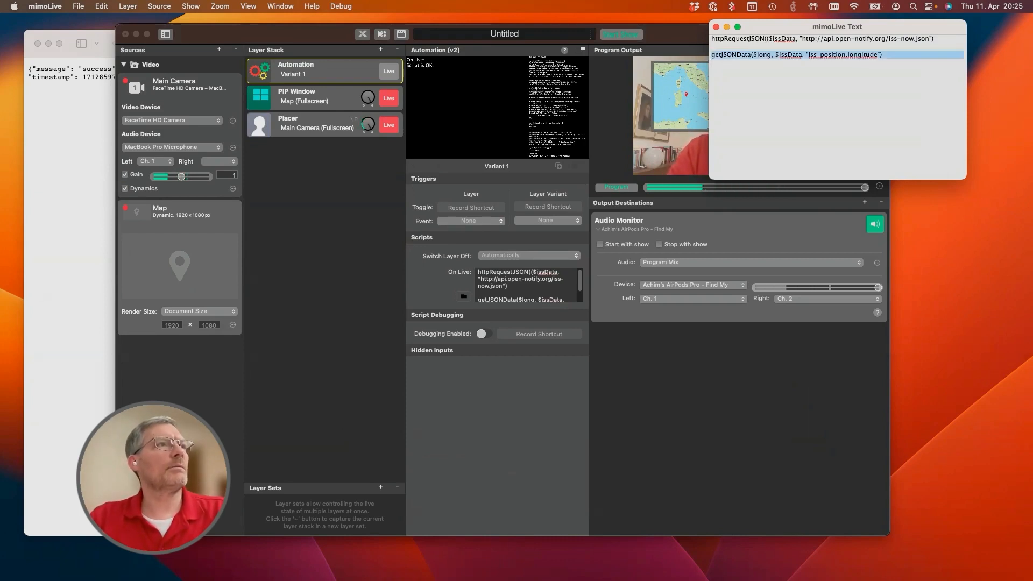
pyautogui.press('super+c')
pyautogui.press('Down')
pyautogui.press('super+v')
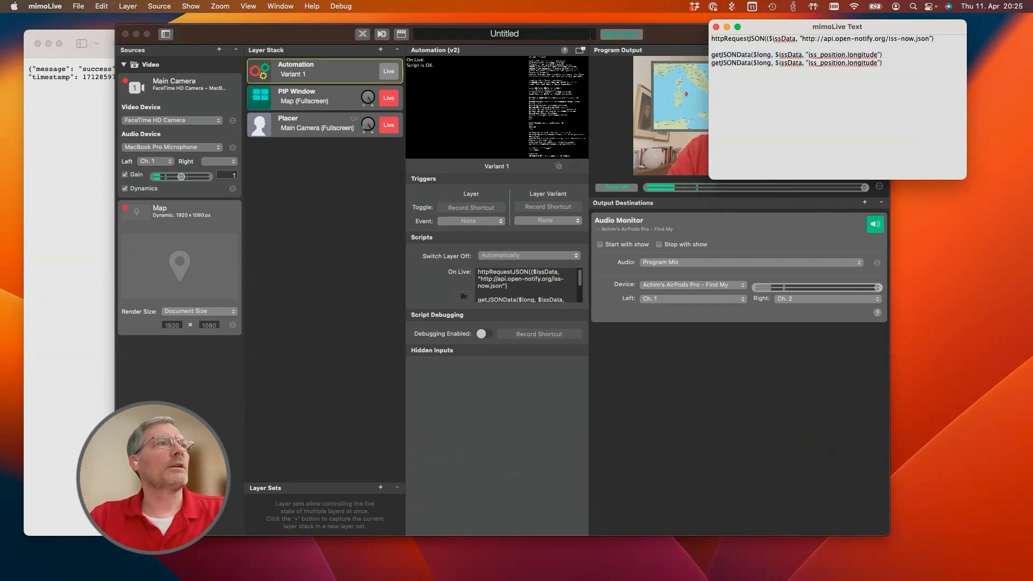
pyautogui.doubleClick(764, 63)
pyautogui.write('lat')
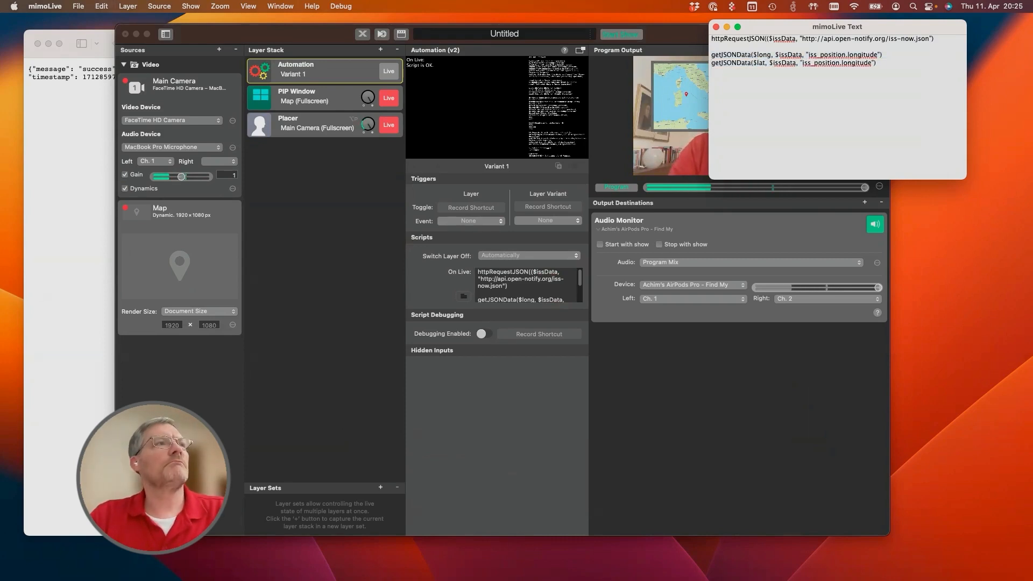
# Change the key path in the $lat line to "iss_position.latitude".
pyautogui.moveTo(871, 62); pyautogui.dragTo(802, 63)
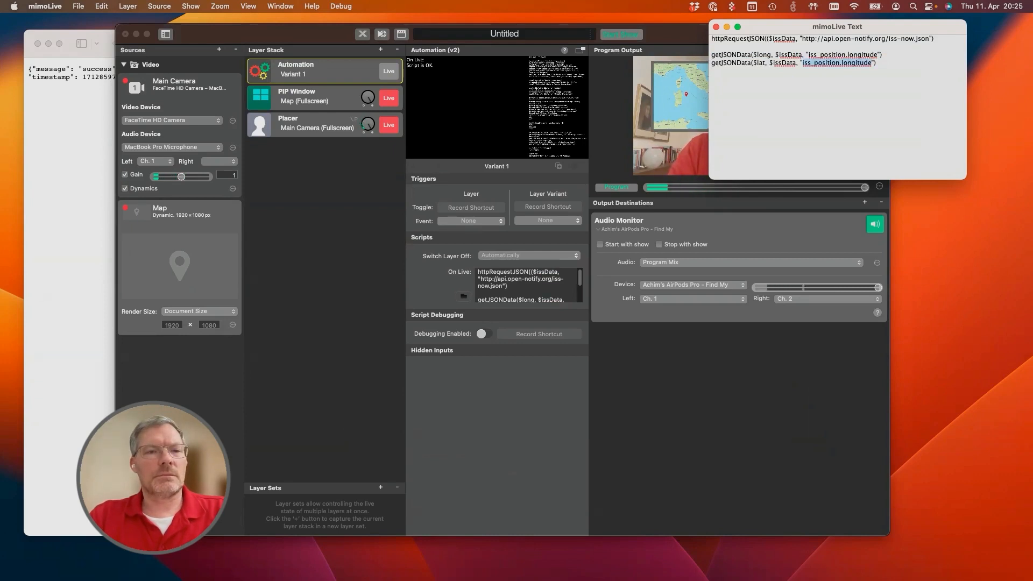
pyautogui.press('super+Tab')
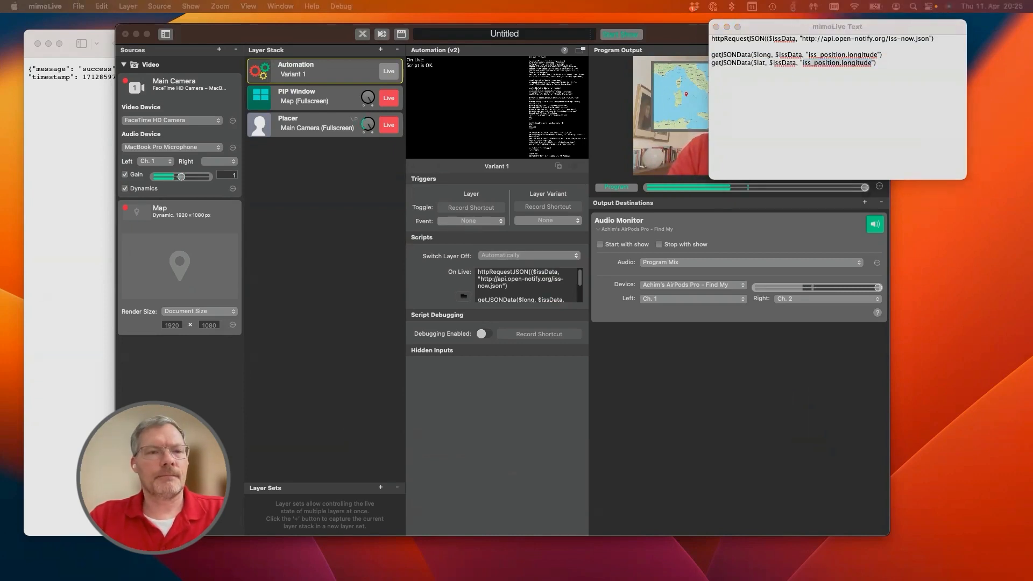
pyautogui.press('super+Tab')
pyautogui.click(712, 71)
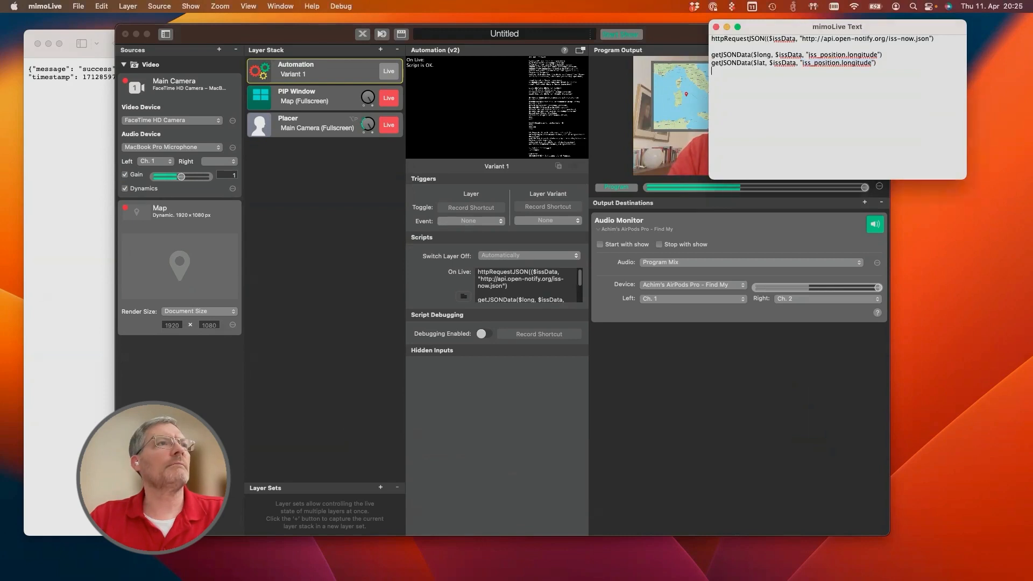
pyautogui.moveTo(871, 63); pyautogui.dragTo(841, 63)
pyautogui.press('super+v')
pyautogui.click(870, 63)
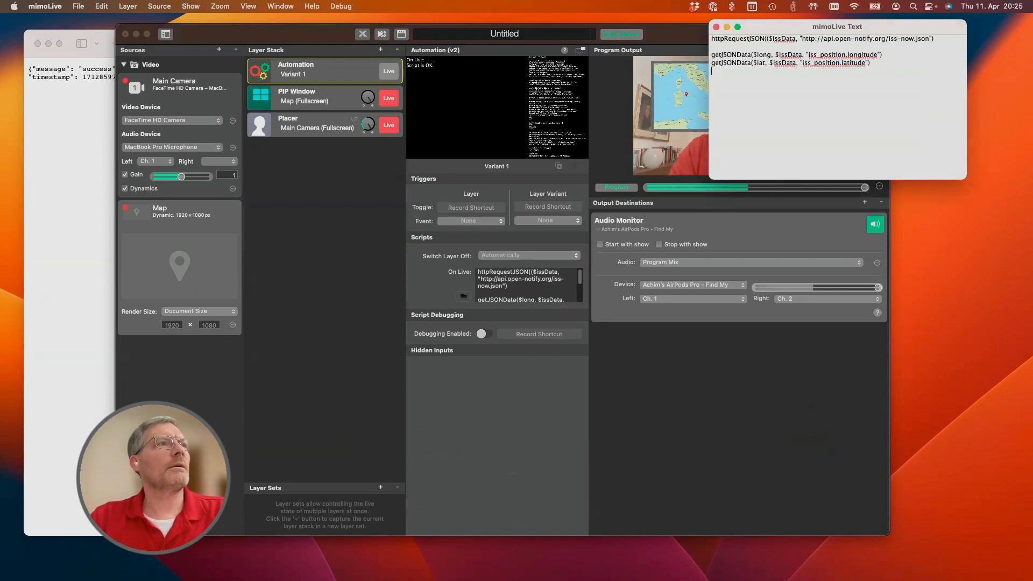
# Compare the script's $long and $lat variables with the longitude and latitude values in the Safari ISS response.
pyautogui.doubleClick(764, 55)
pyautogui.press('super+Tab')
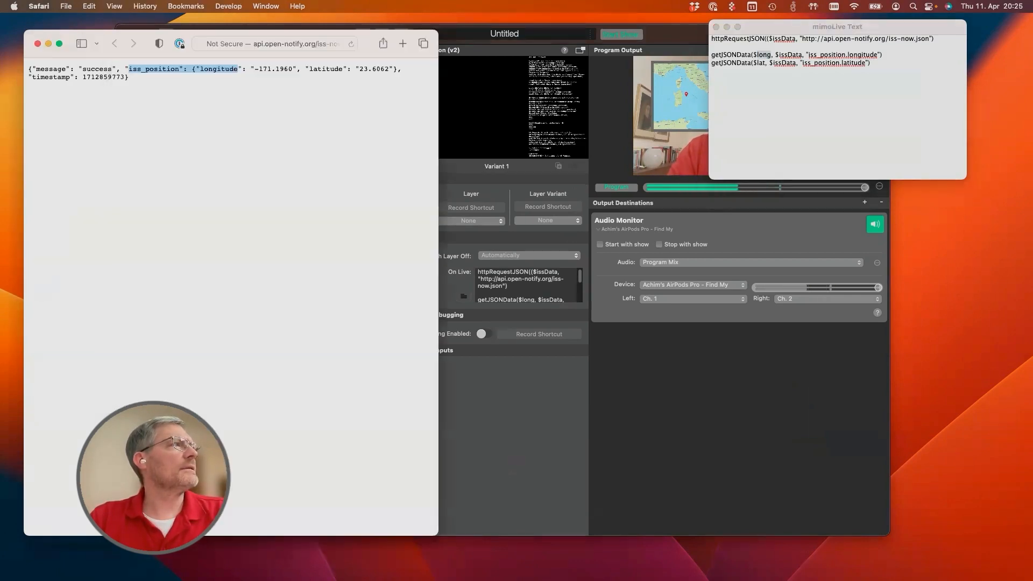
pyautogui.click(183, 97)
pyautogui.doubleClick(276, 69)
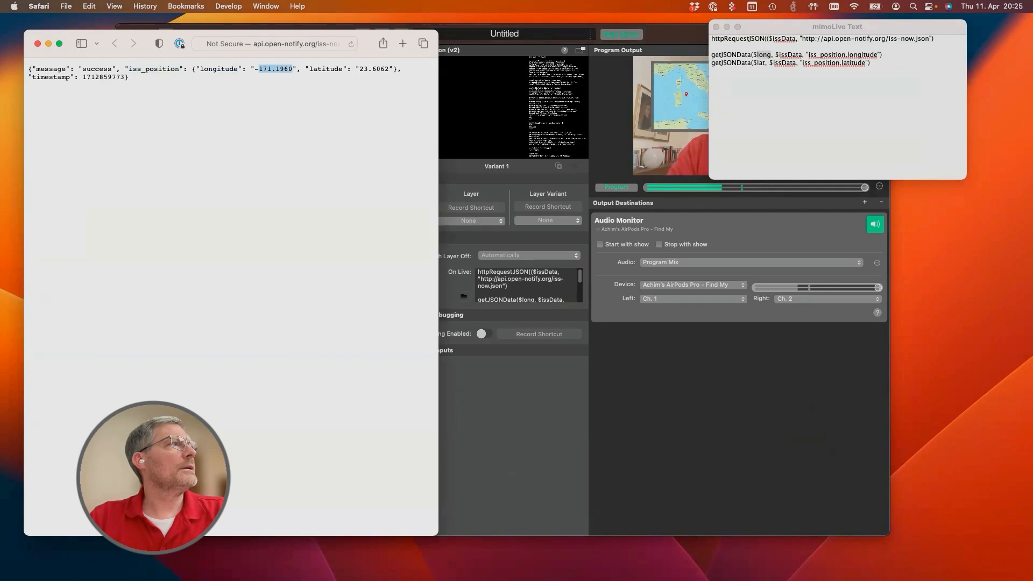
pyautogui.doubleClick(370, 69)
pyautogui.click(763, 55)
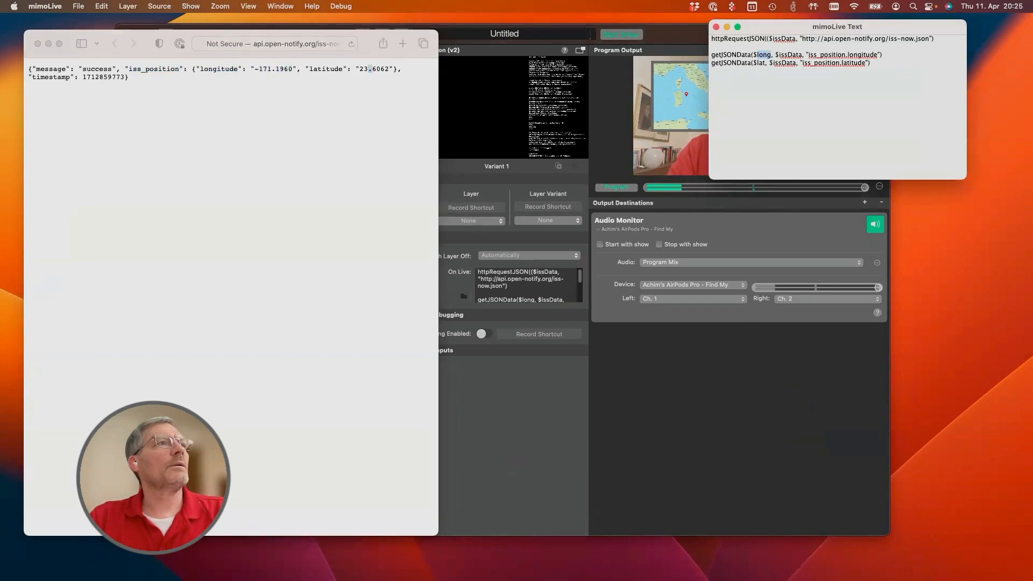
pyautogui.doubleClick(764, 55)
pyautogui.doubleClick(760, 63)
# Add blank lines below the script's calls and copy the URL that changes the Map source's Longitude.
pyautogui.click(712, 87)
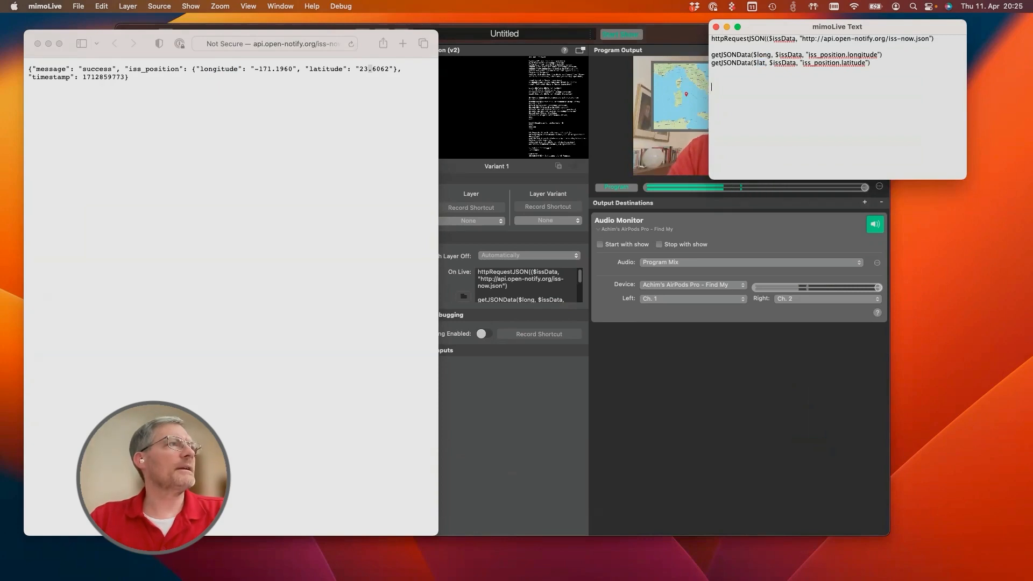
pyautogui.click(683, 387)
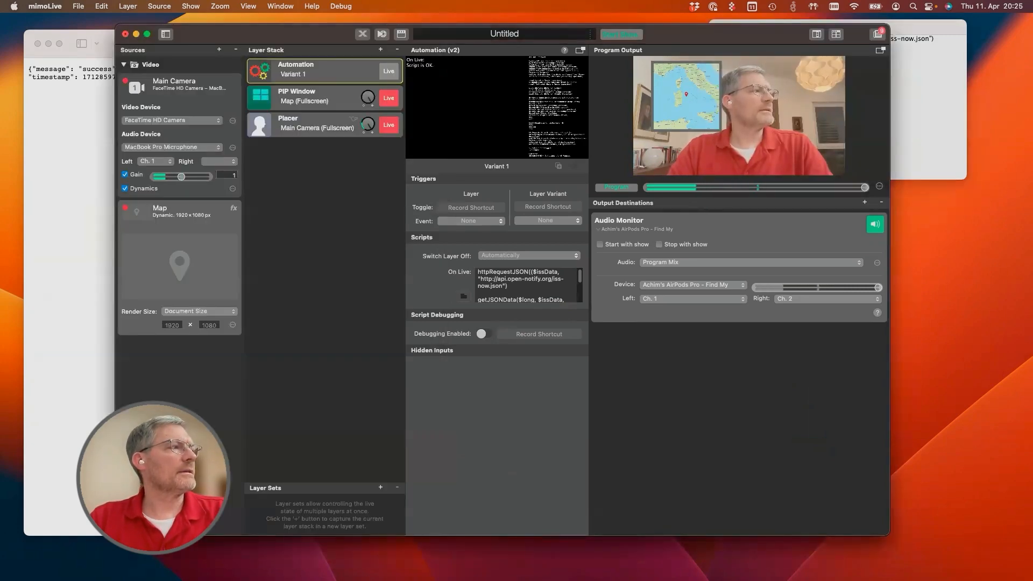
pyautogui.click(233, 325)
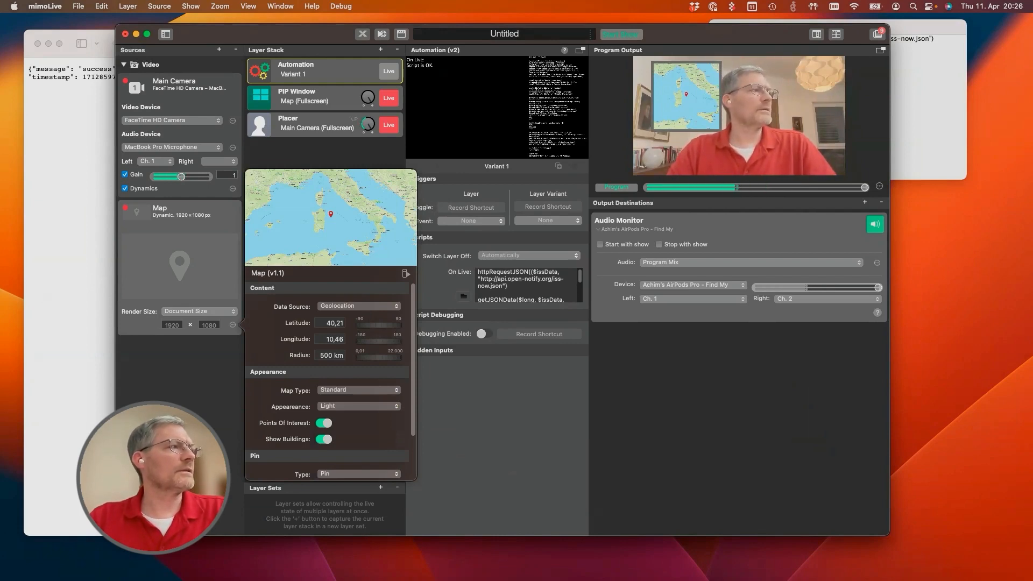
pyautogui.rightClick(302, 340)
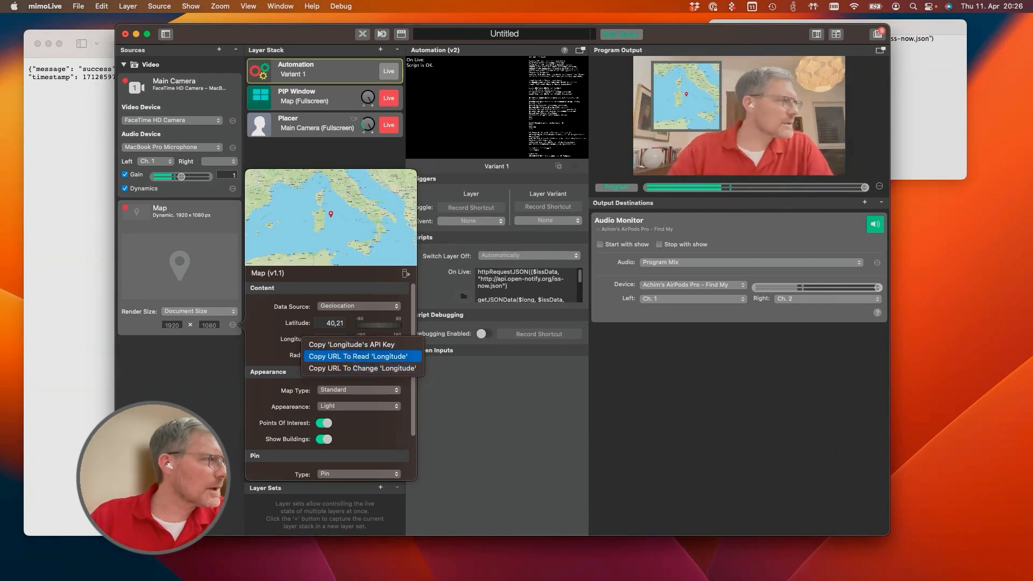
pyautogui.click(362, 369)
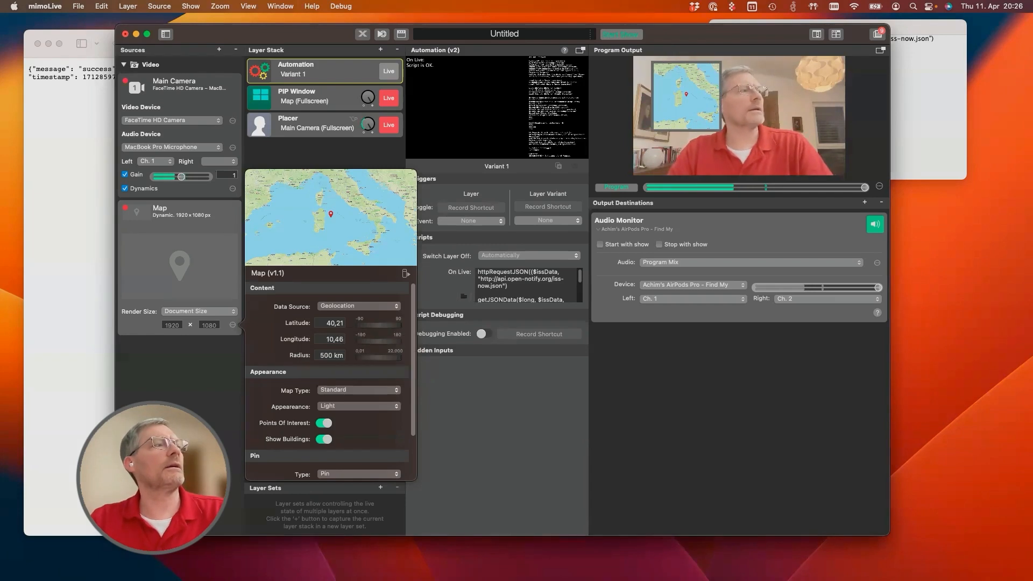
# Add an httpRequest call below the getJSONData lines, with the copied Longitude change URL as its quoted string.
pyautogui.click(928, 107)
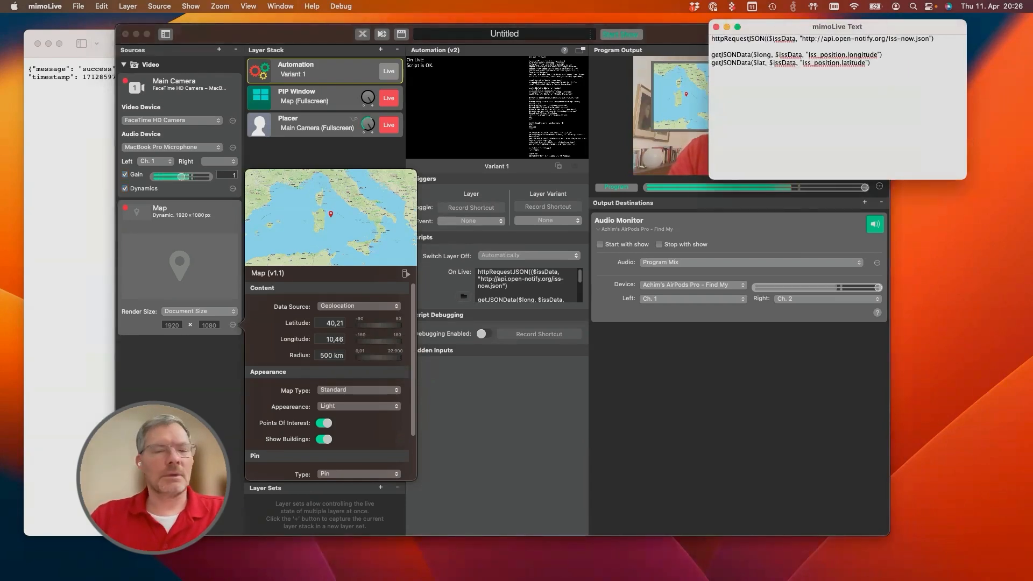
pyautogui.write('httpReq')
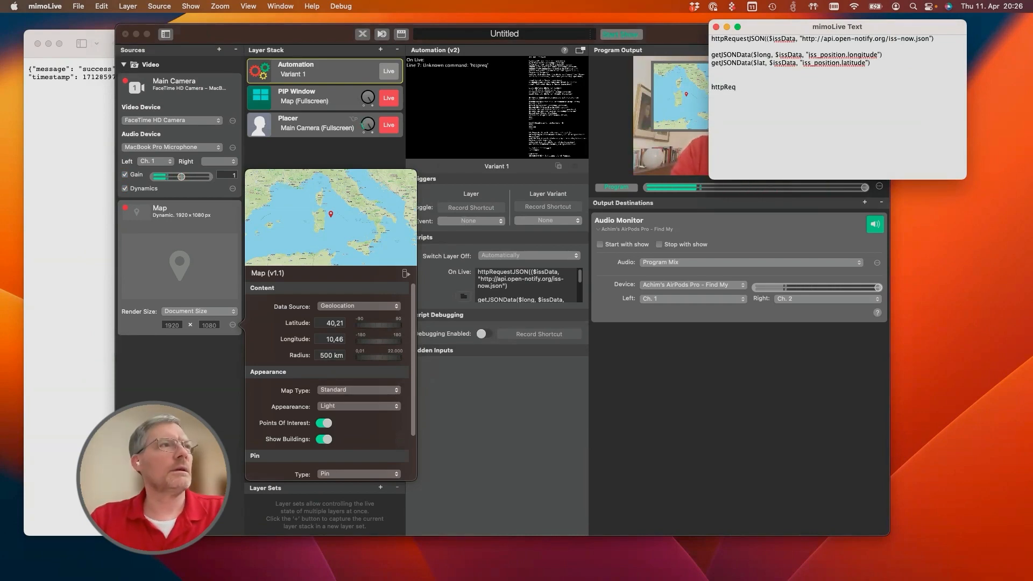
pyautogui.write('uest')
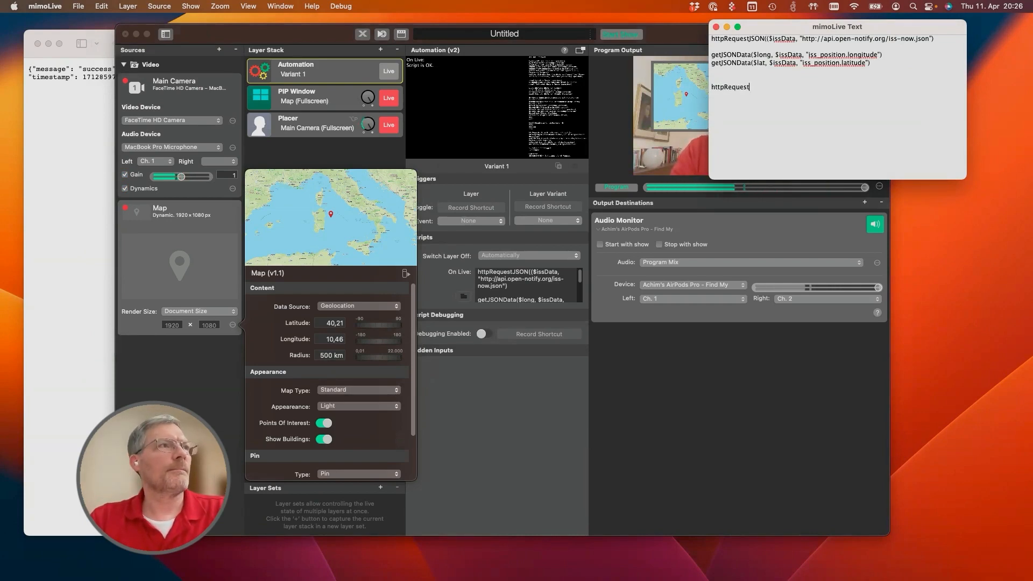
pyautogui.write('("')
pyautogui.press('super+v')
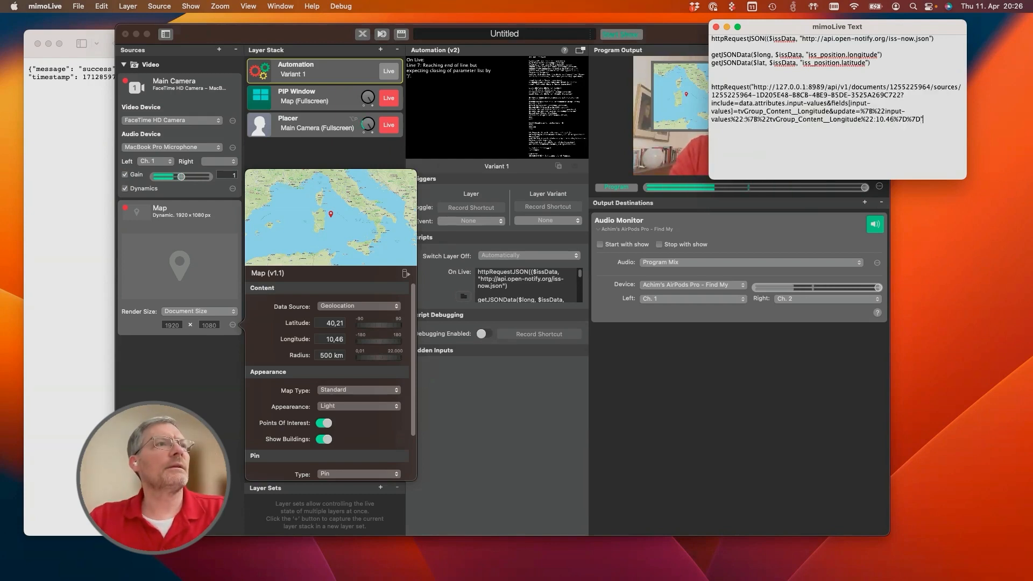
pyautogui.write('"')
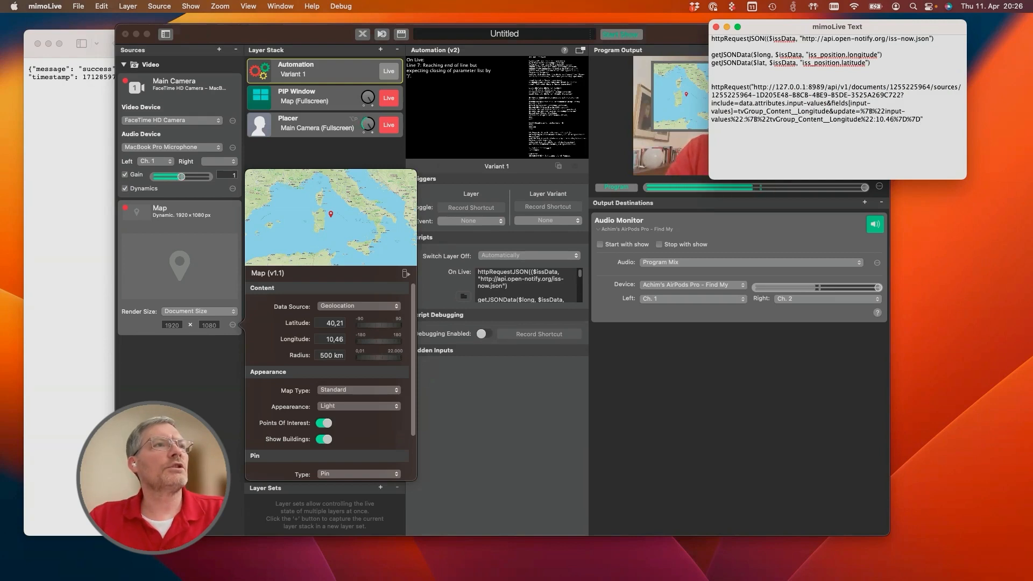
# Replace the fixed value 10.46 in the Longitude URL with " + $long + " and close the httpRequest call with a parenthesis.
pyautogui.moveTo(875, 118); pyautogui.dragTo(890, 119)
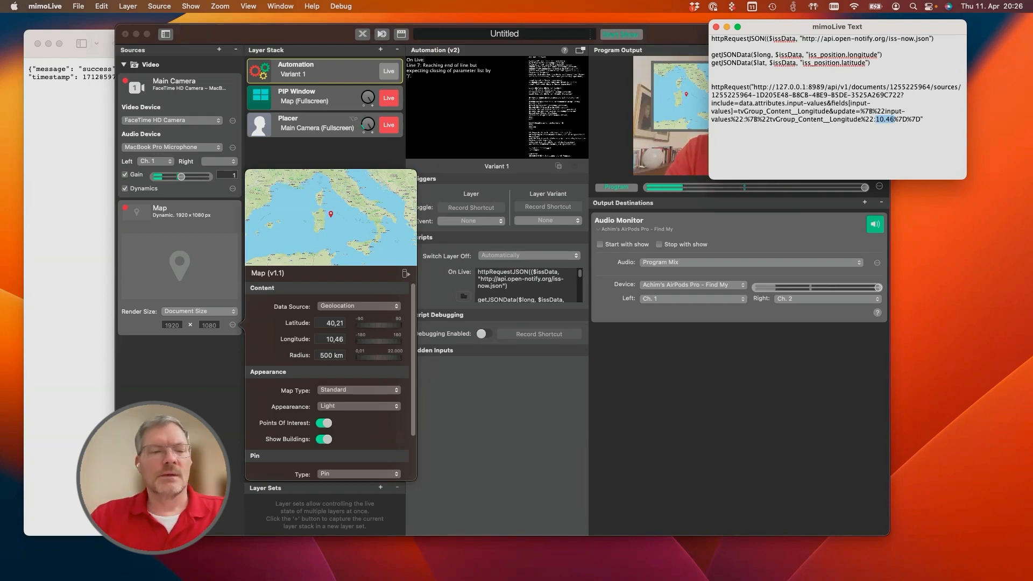
pyautogui.click(753, 87)
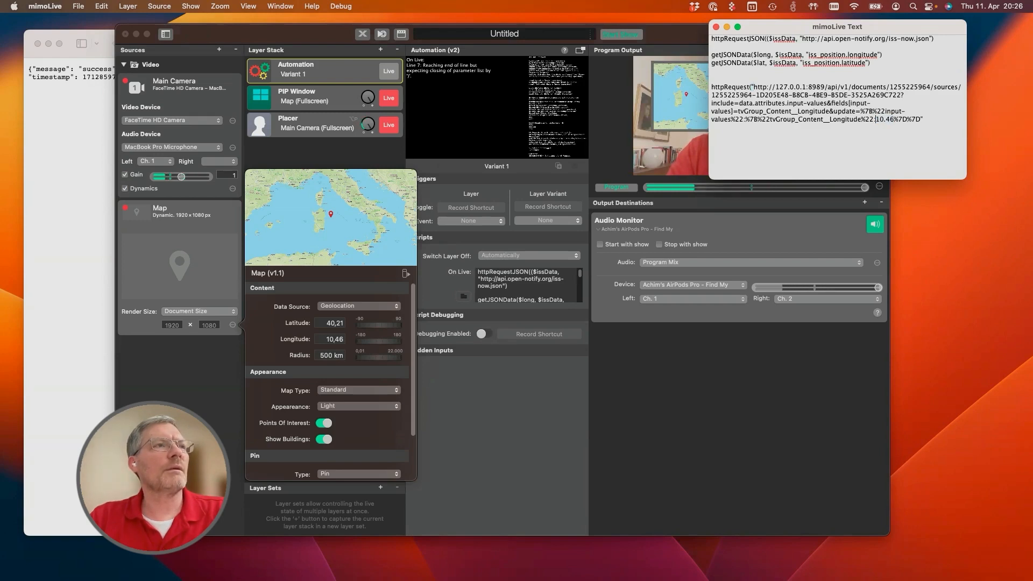
pyautogui.doubleClick(885, 120)
pyautogui.press('BackSpace')
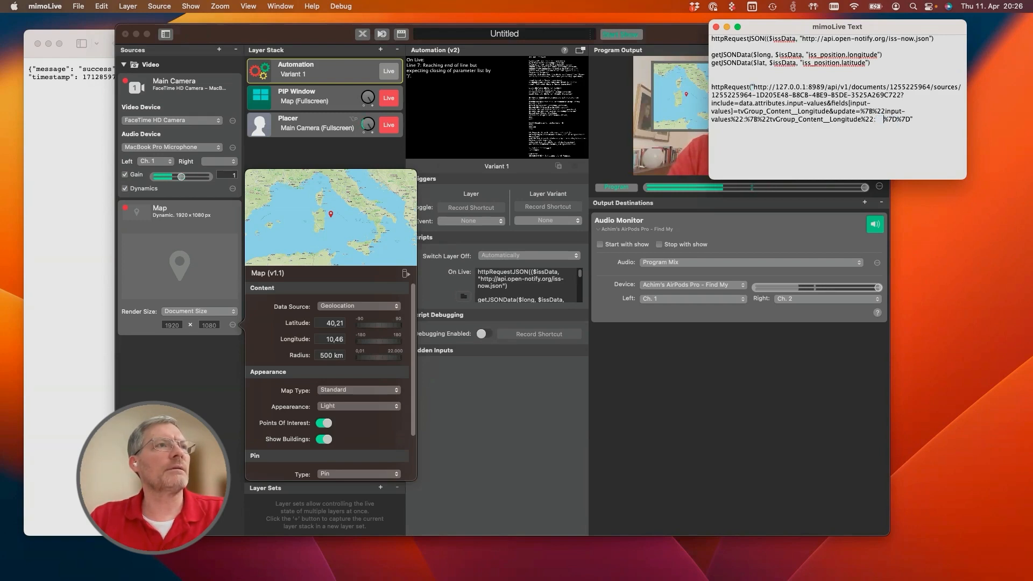
pyautogui.press('Left')
pyautogui.press('Left')
pyautogui.write('"')
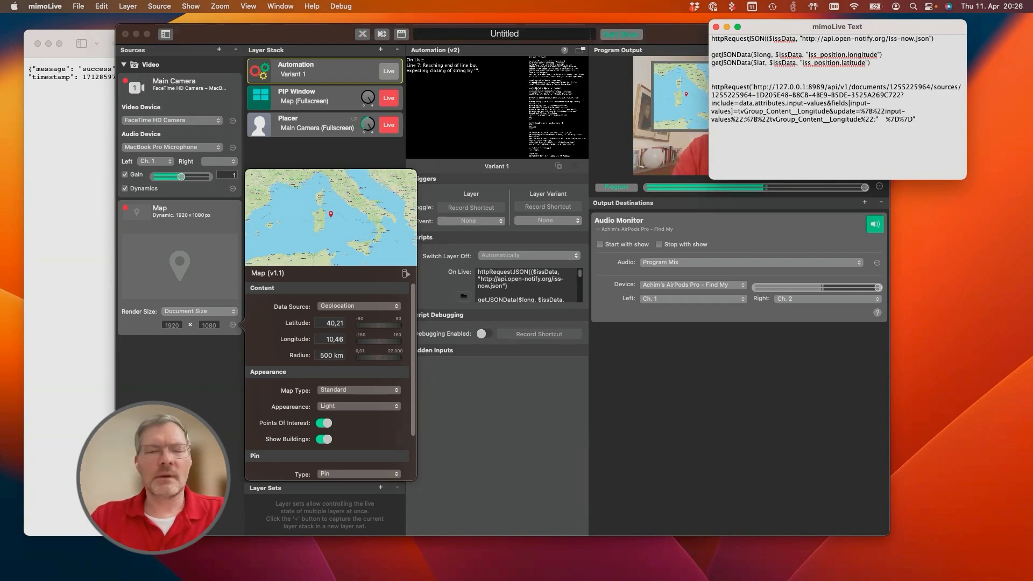
pyautogui.write(' + $lo')
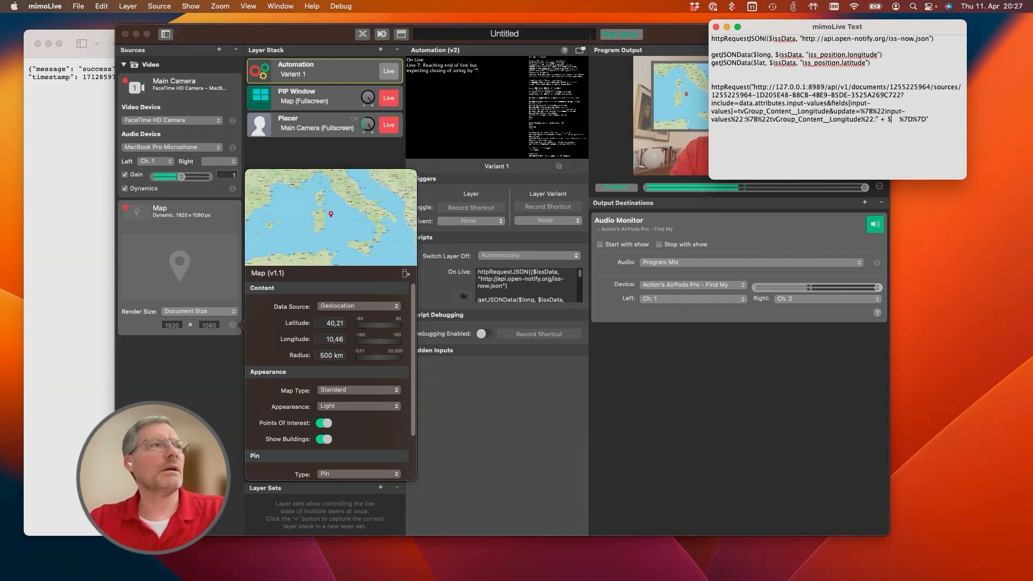
pyautogui.write('ng')
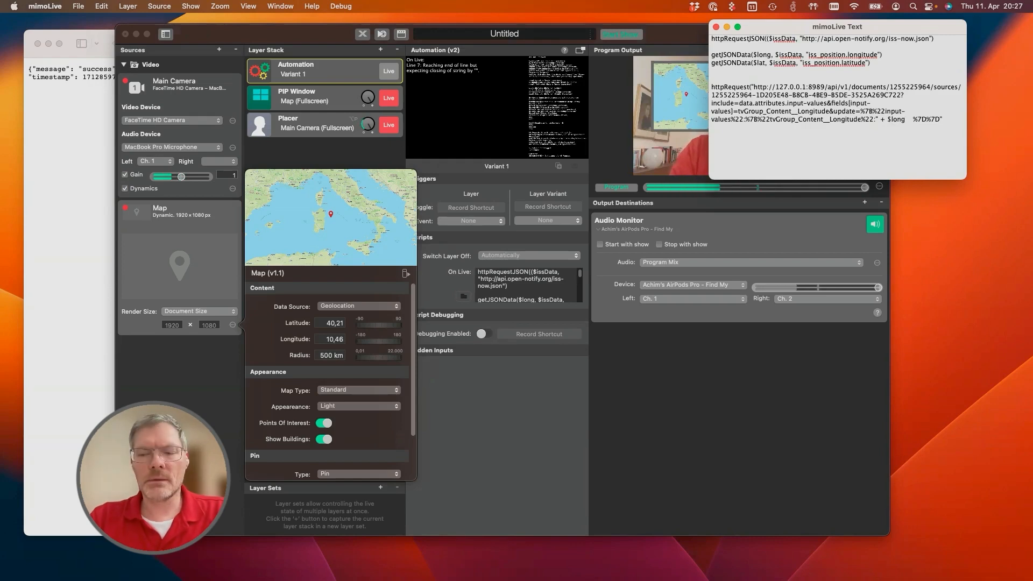
pyautogui.write(' +')
pyautogui.write(' "')
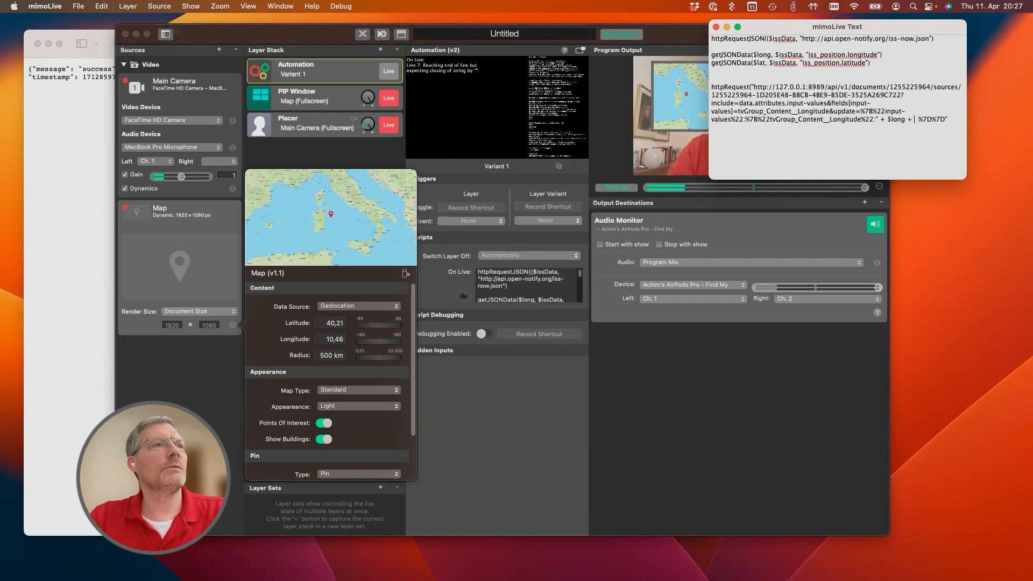
pyautogui.press('BackSpace')
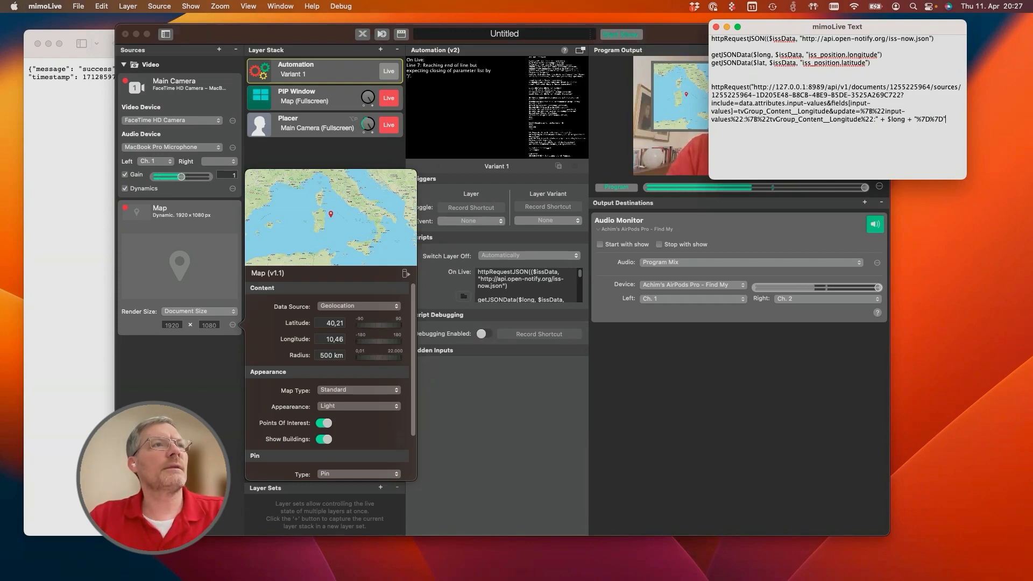
pyautogui.write(')')
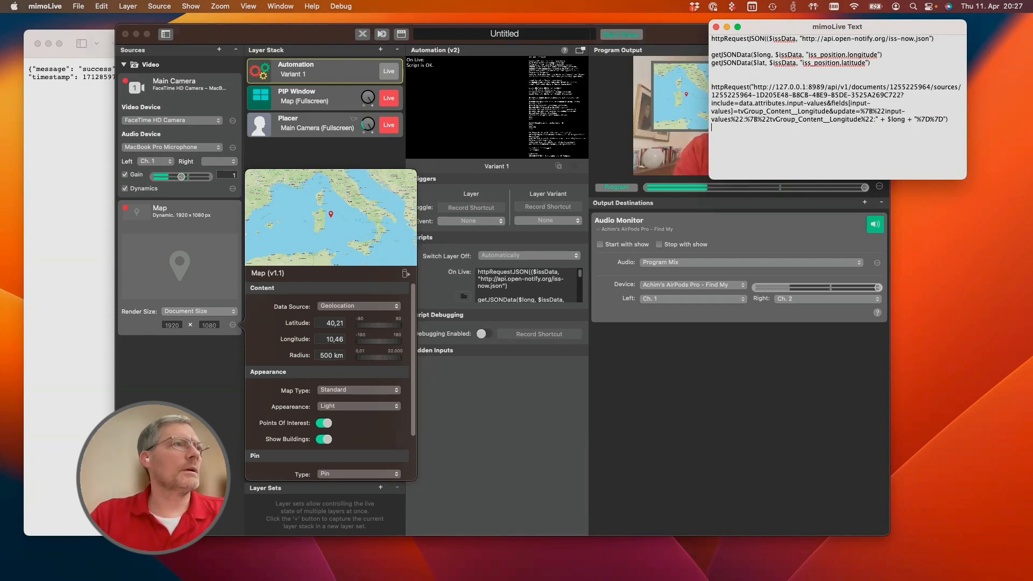
# Start a second httpRequest call below the first, using the copied URL that changes the Map source's Latitude.
pyautogui.press('Return')
pyautogui.press('Return')
pyautogui.write('httpRe')
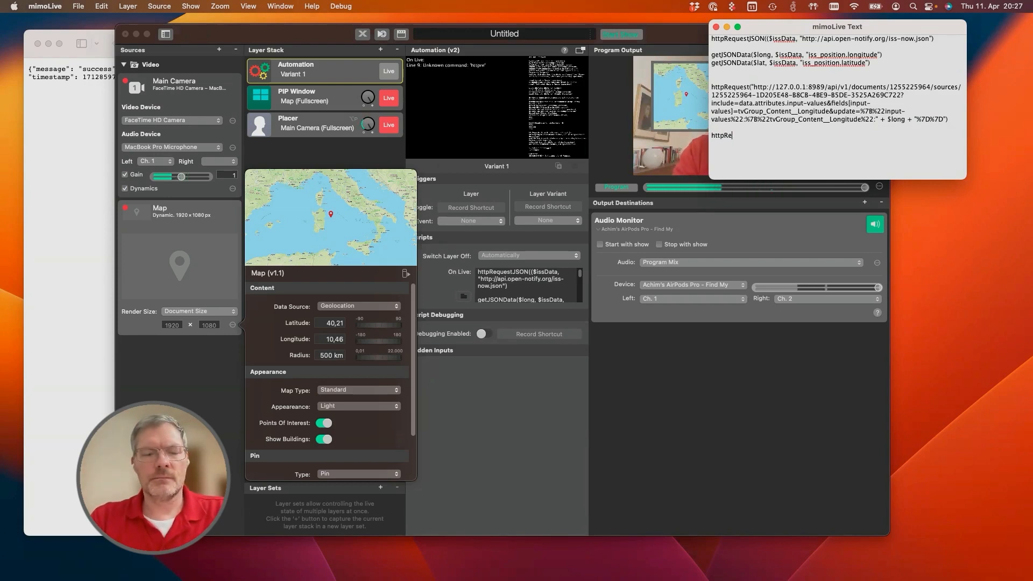
pyautogui.write('quest(')
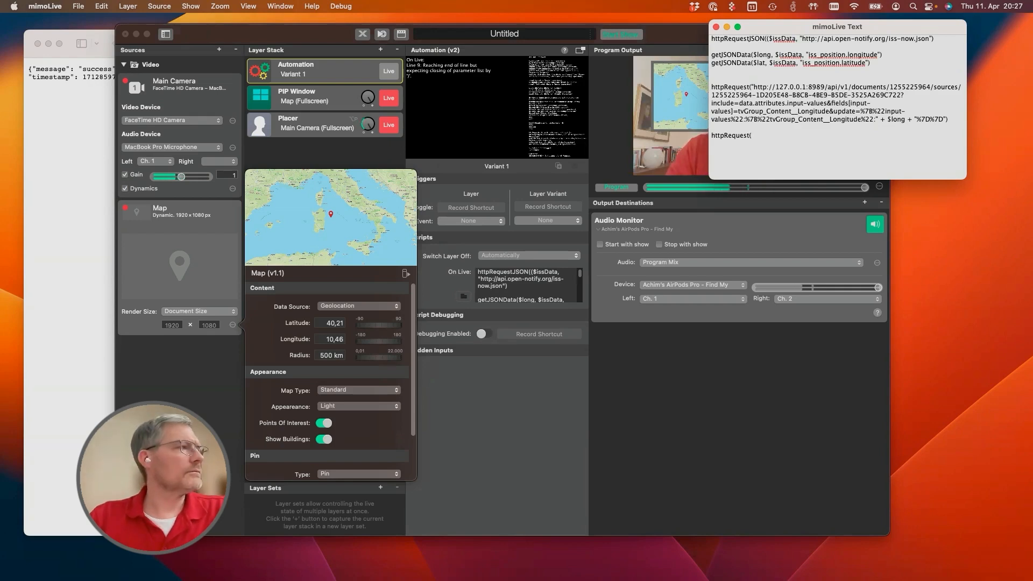
pyautogui.rightClick(301, 323)
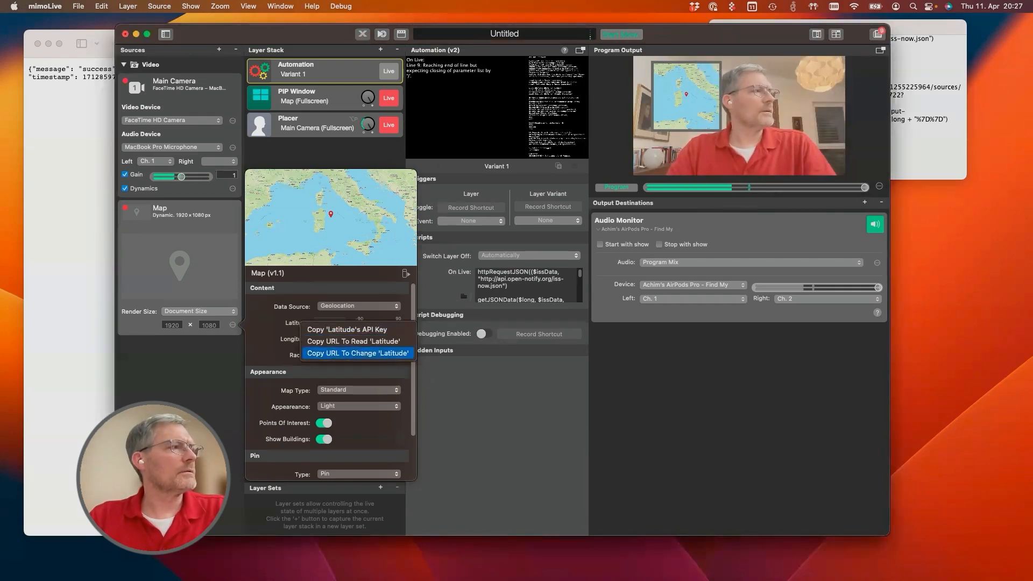
pyautogui.click(357, 353)
pyautogui.click(928, 150)
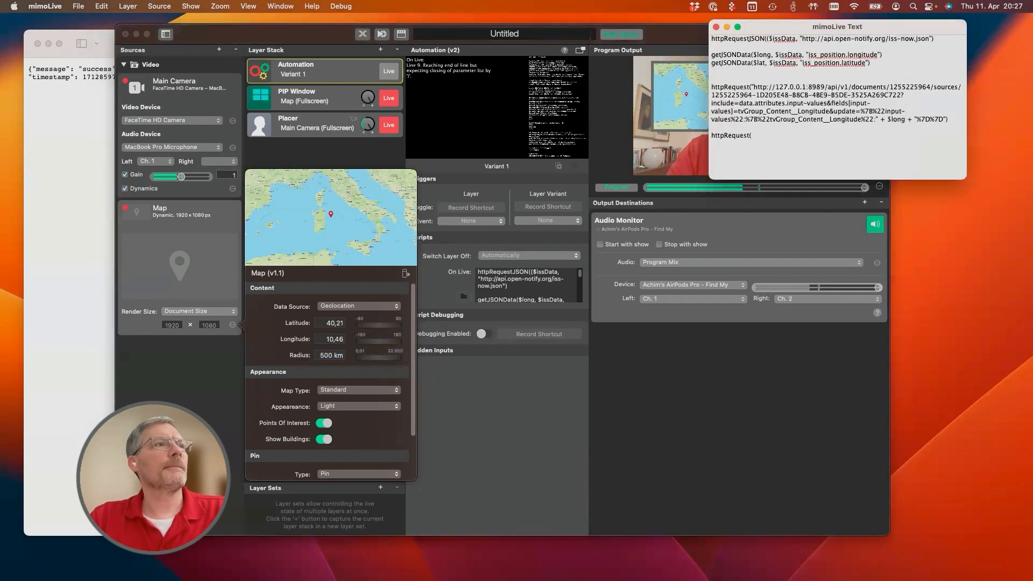
pyautogui.write('"')
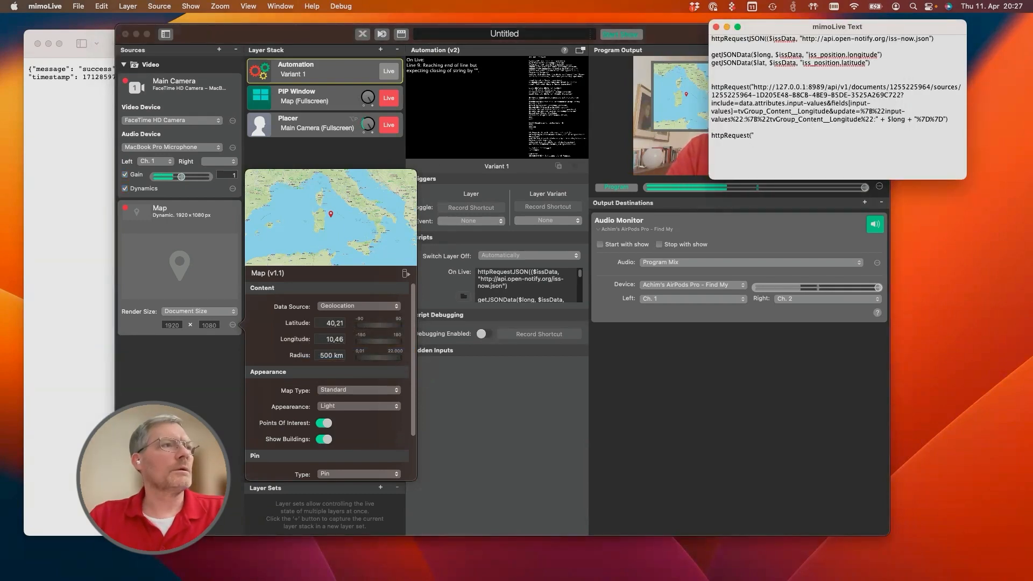
pyautogui.press('cmd+v')
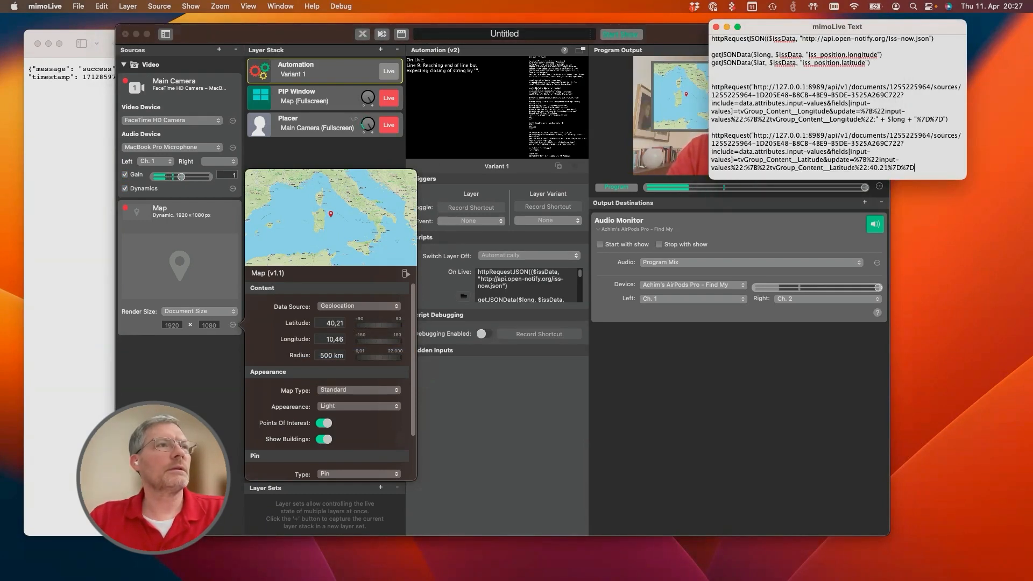
# Replace the fixed value 40.21 in the Latitude URL with " + $lat +" and close the httpRequest call.
pyautogui.moveTo(869, 168); pyautogui.dragTo(888, 168)
pyautogui.write('" ')
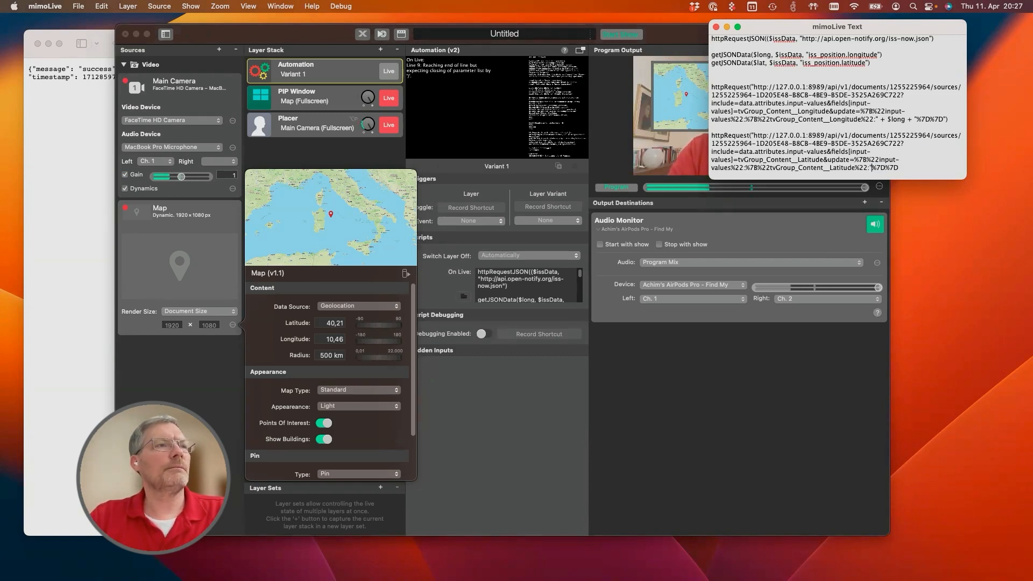
pyautogui.write('+ $lat')
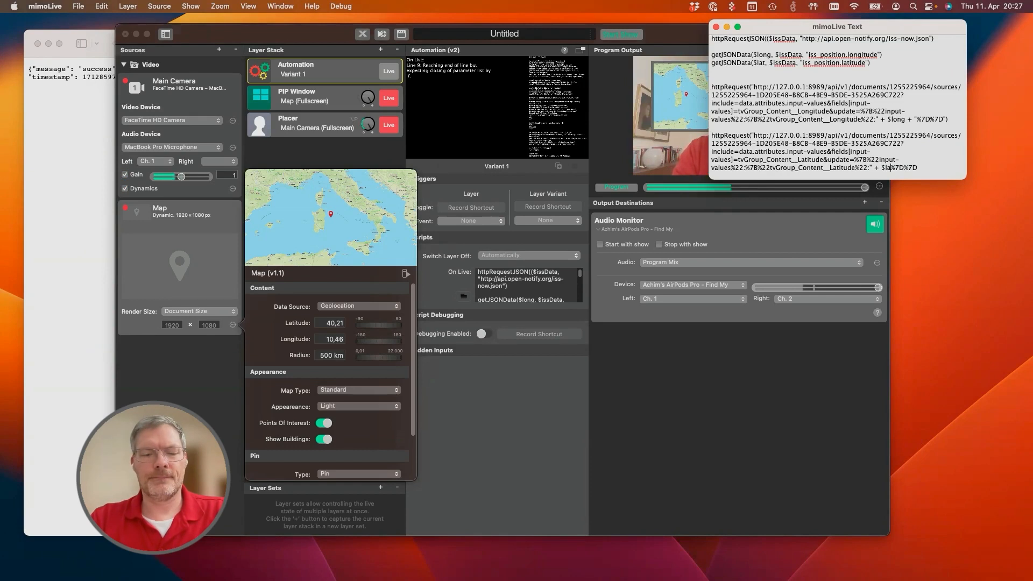
pyautogui.write(' +')
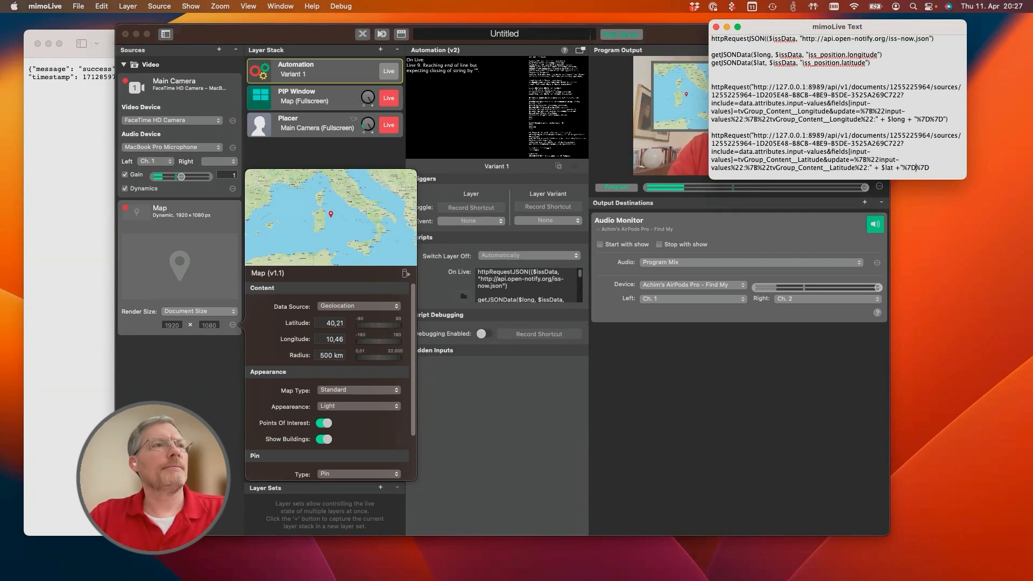
pyautogui.write('"%7D%7D")')
pyautogui.press('Return')
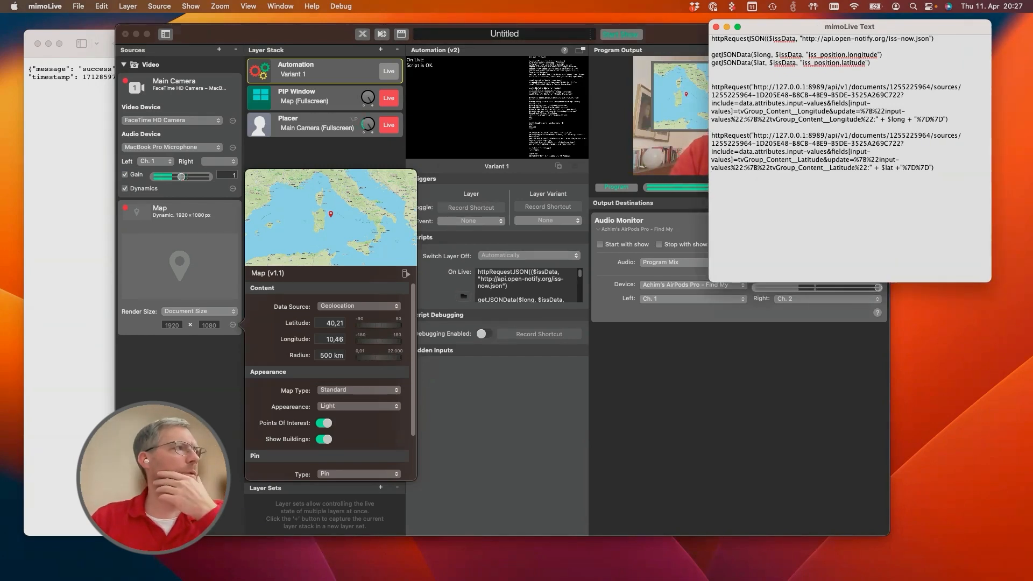
# Return to the document window, close the Map source's settings and run the Automation script.
pyautogui.press('super+grave')
pyautogui.press('Escape')
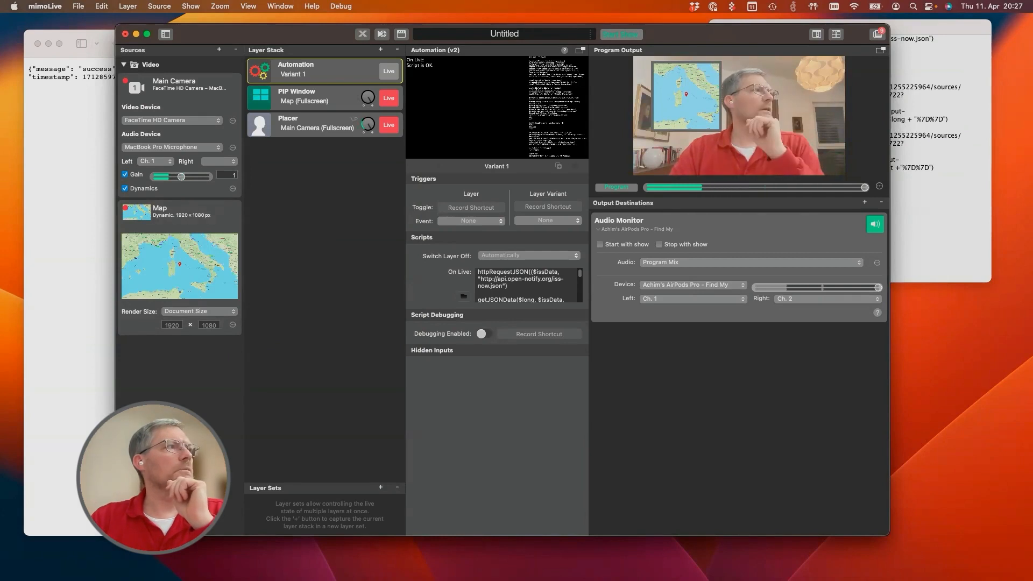
pyautogui.press('space')
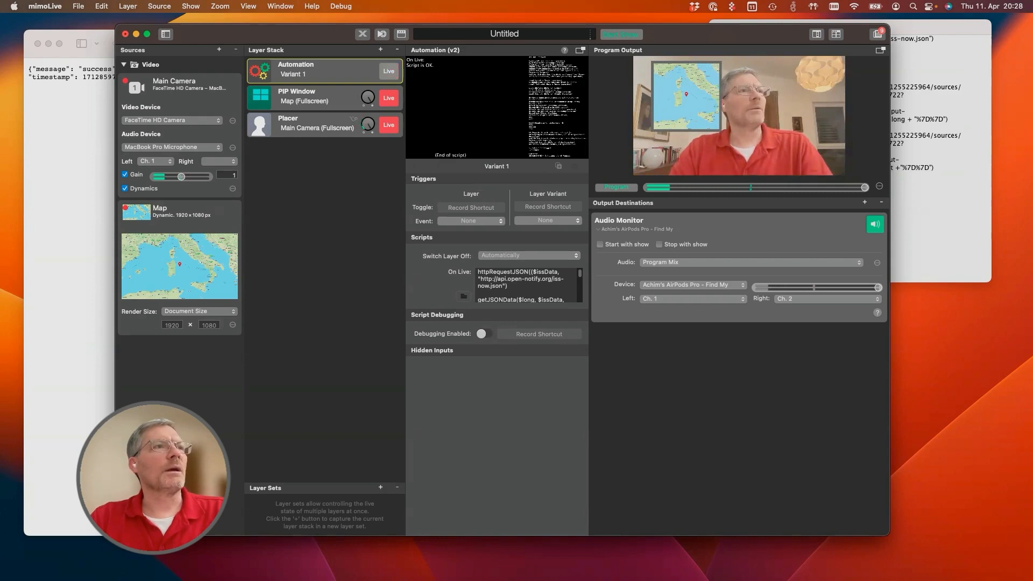
# Enable script debugging in Single Step mode and set the Automation layer live.
pyautogui.press('super+Tab')
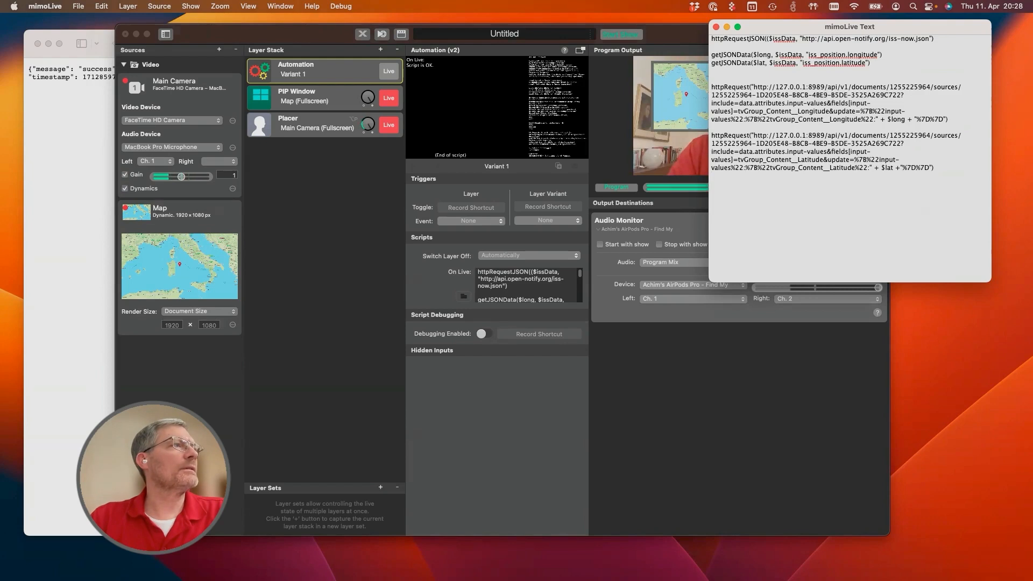
pyautogui.press('super+grave')
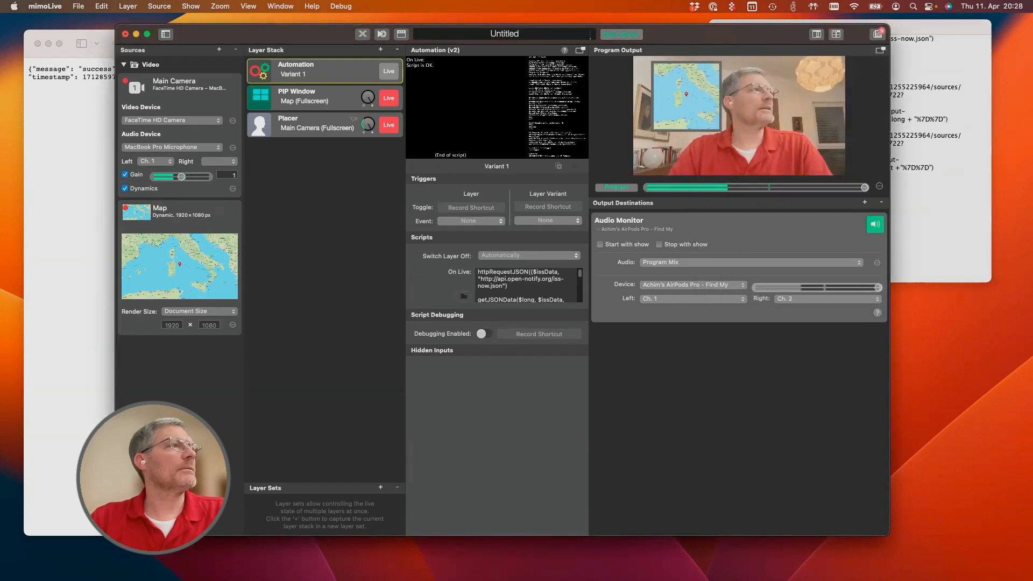
pyautogui.click(483, 334)
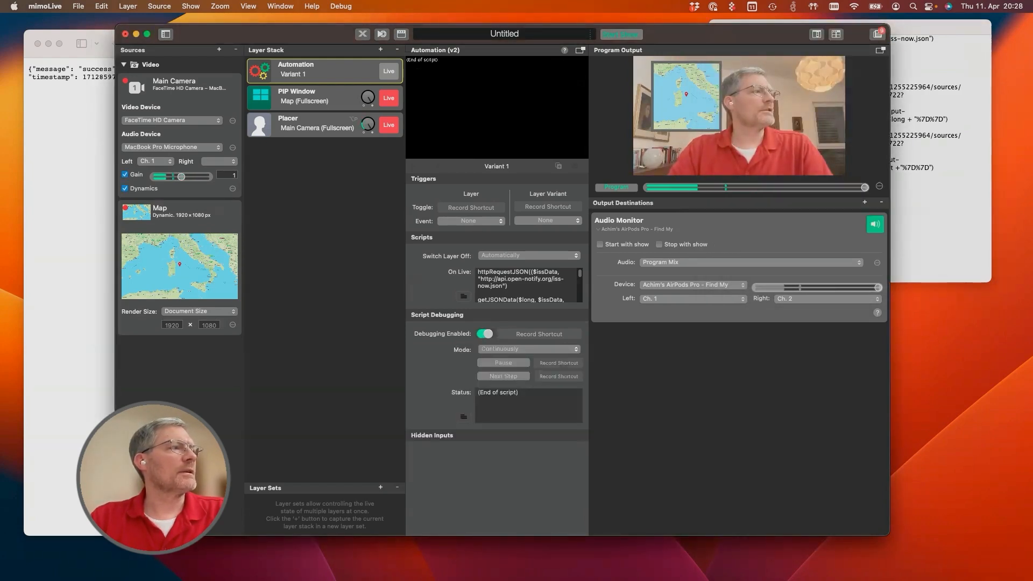
pyautogui.click(529, 349)
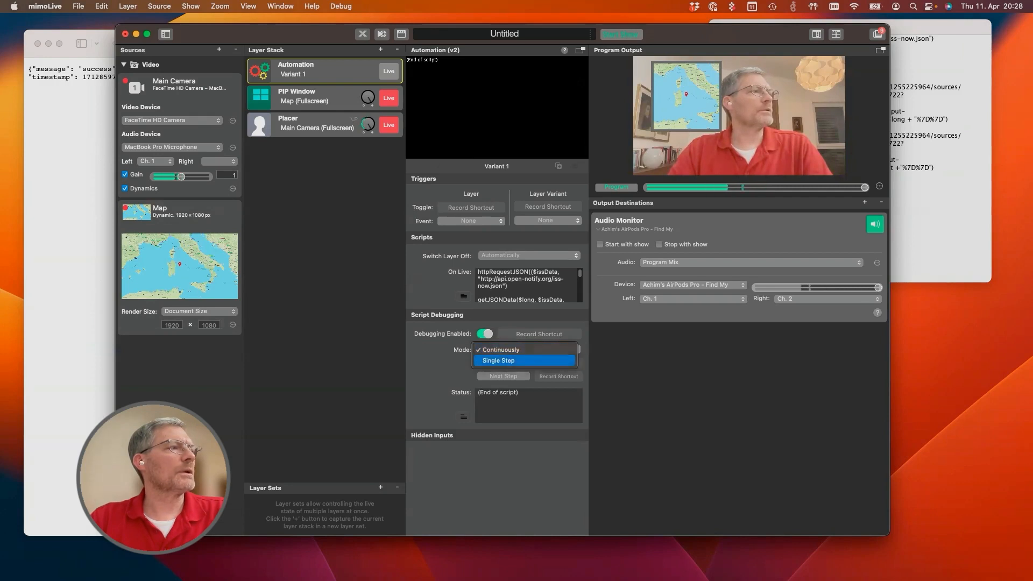
pyautogui.click(500, 362)
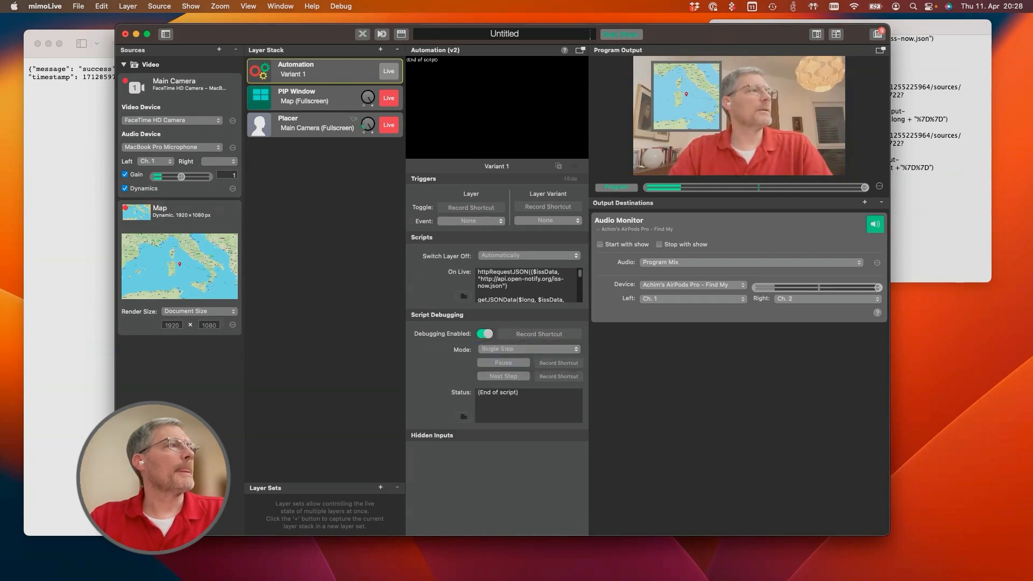
pyautogui.click(388, 71)
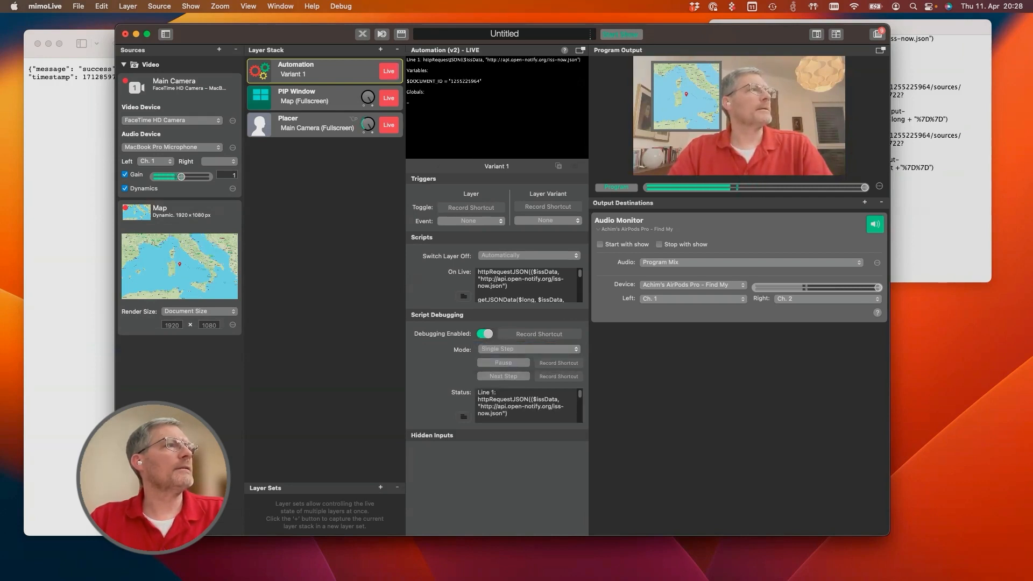
# Widen the Automation debug view, advance the script to the $lat getJSONData line, and shift the document window to reveal the script text.
pyautogui.moveTo(588, 223); pyautogui.dragTo(761, 223)
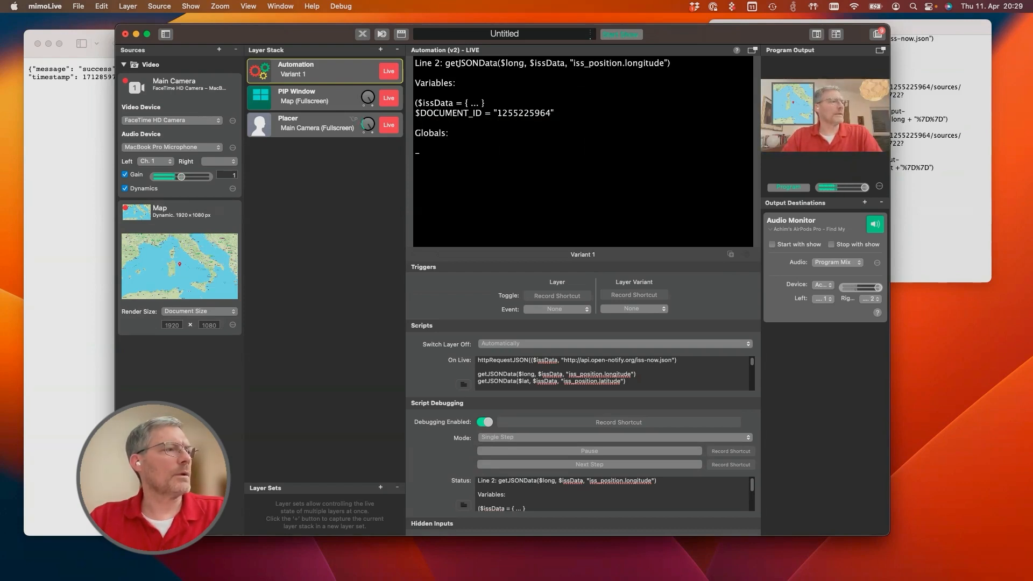
pyautogui.click(589, 464)
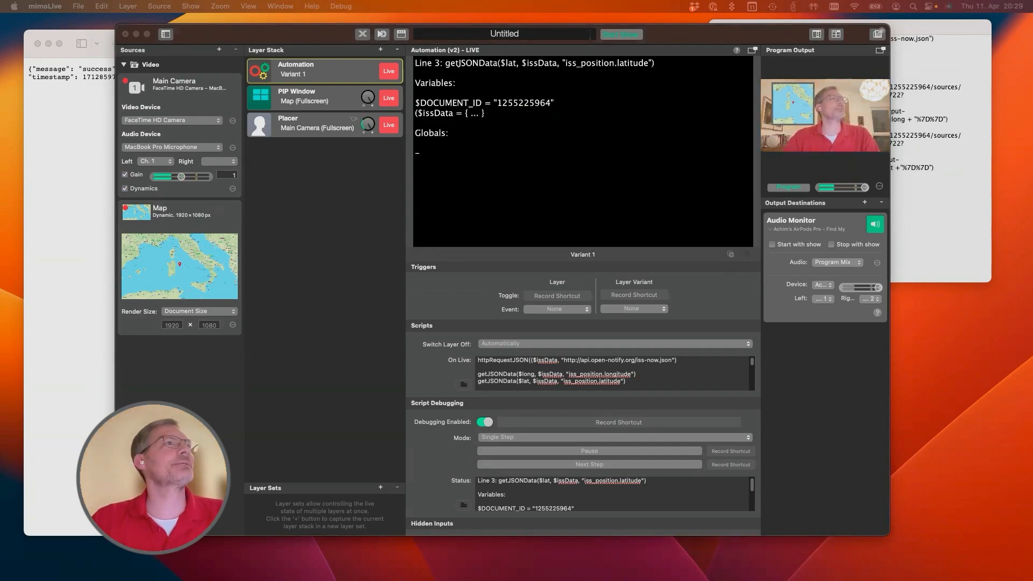
pyautogui.moveTo(269, 34); pyautogui.dragTo(235, 36)
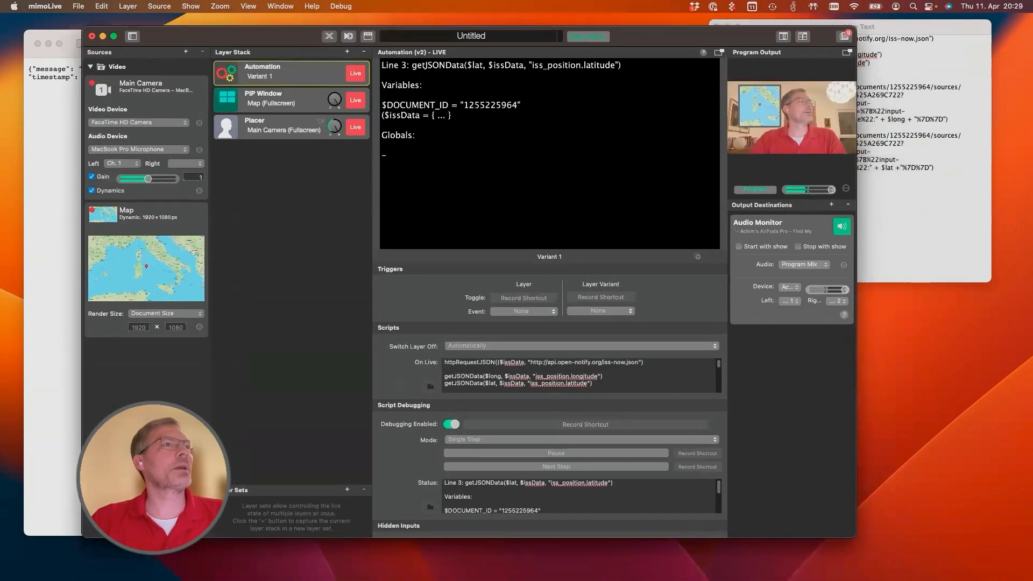
# In the script text, re-enter the two getJSONData lines for $long and $lat and remove the extra blank line below them.
pyautogui.click(922, 215)
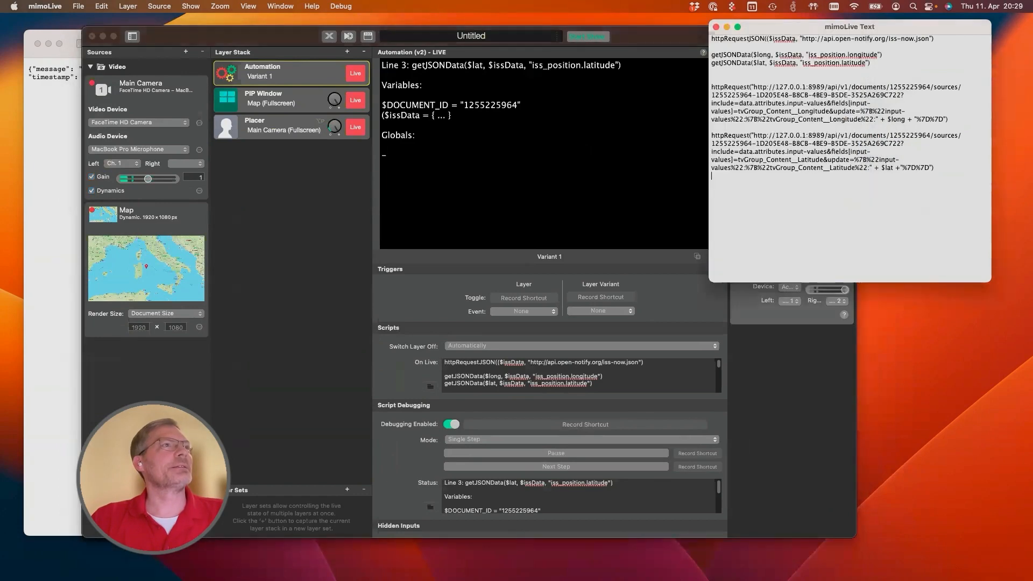
pyautogui.moveTo(711, 54); pyautogui.dragTo(711, 71)
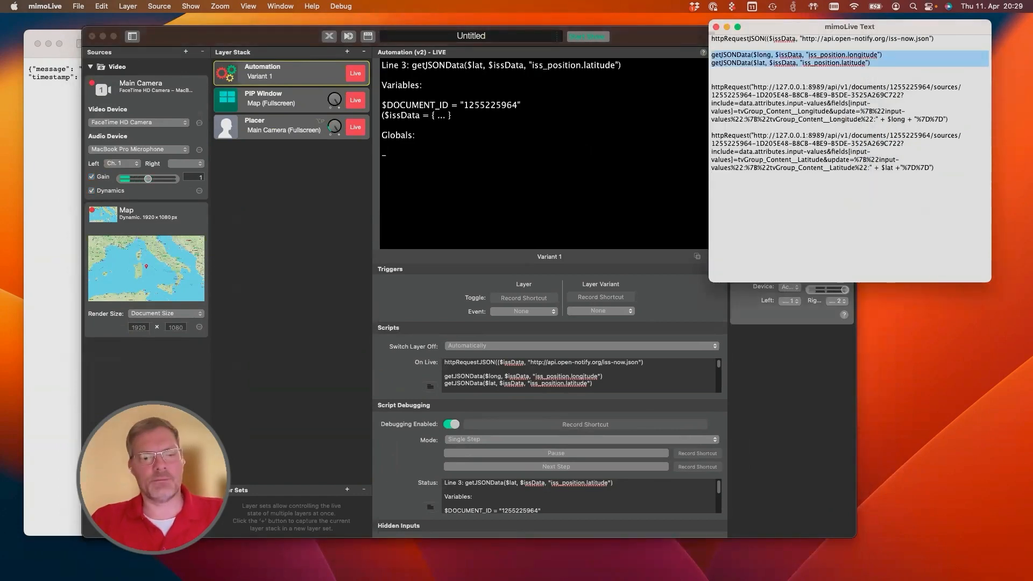
pyautogui.write('getJSONData($long, $issData, "iss_position.longitude") getJSONData($lat, $issData, "iss_position.latitude")')
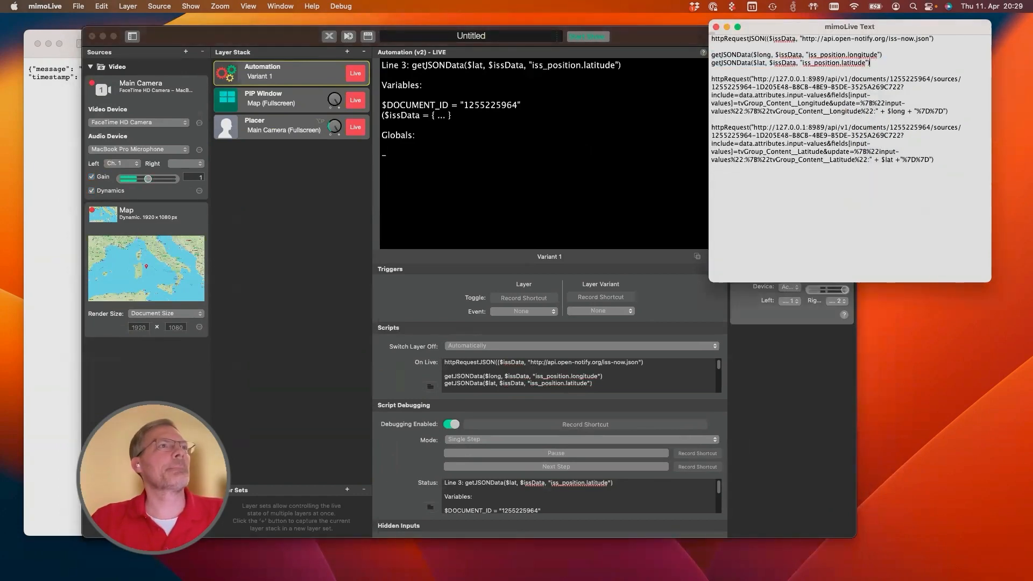
pyautogui.press('Return')
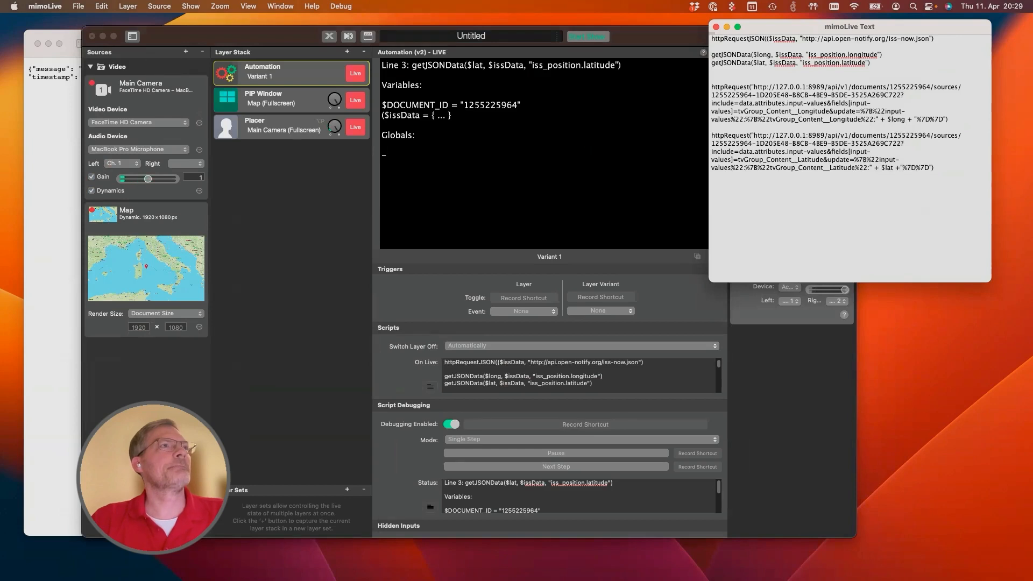
pyautogui.press('BackSpace')
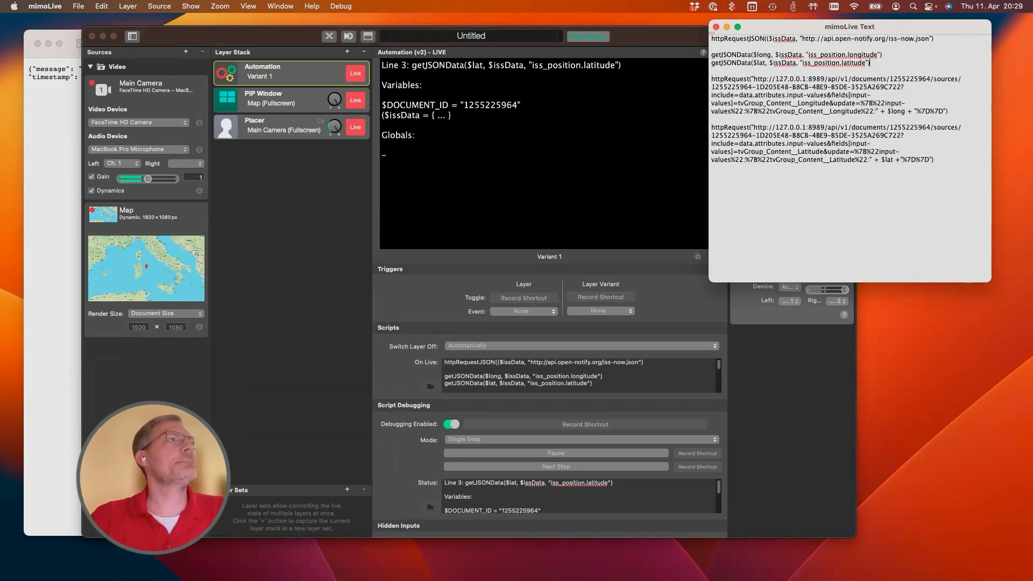
pyautogui.click(355, 73)
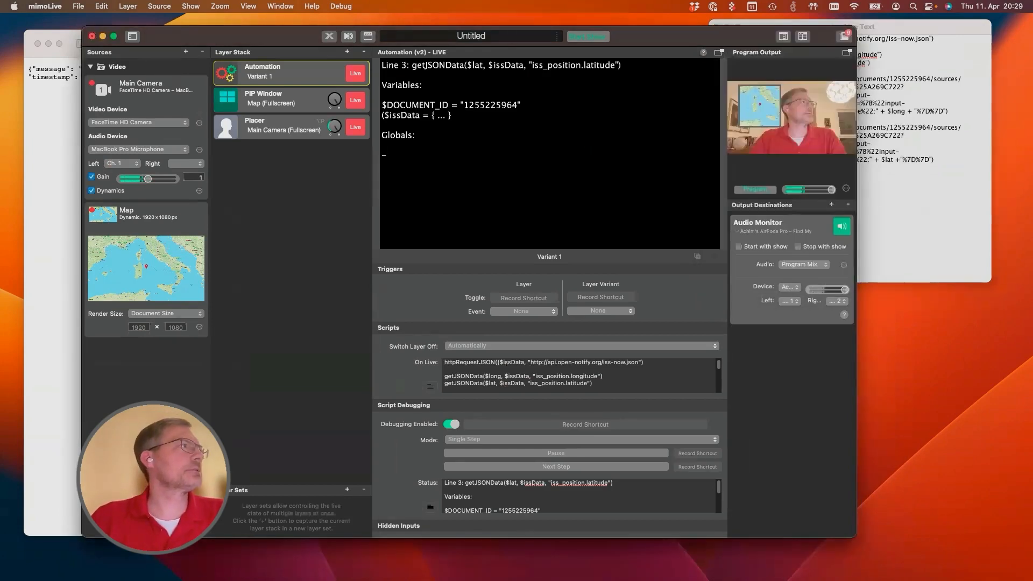
pyautogui.click(355, 73)
pyautogui.click(892, 39)
pyautogui.moveTo(801, 39); pyautogui.dragTo(928, 39)
pyautogui.press('super+c')
pyautogui.moveTo(562, 575)
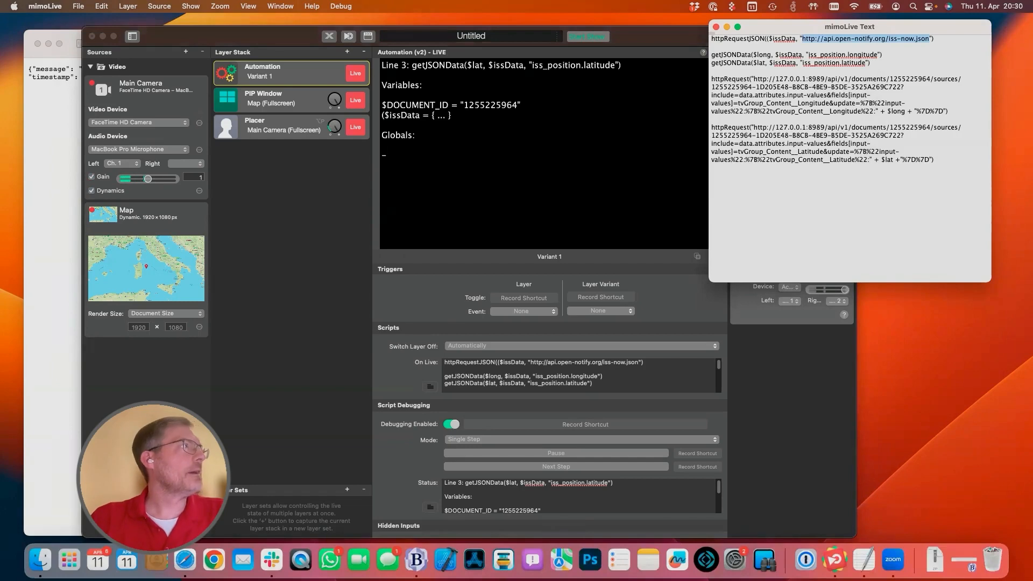
pyautogui.click(184, 559)
pyautogui.press('super+l')
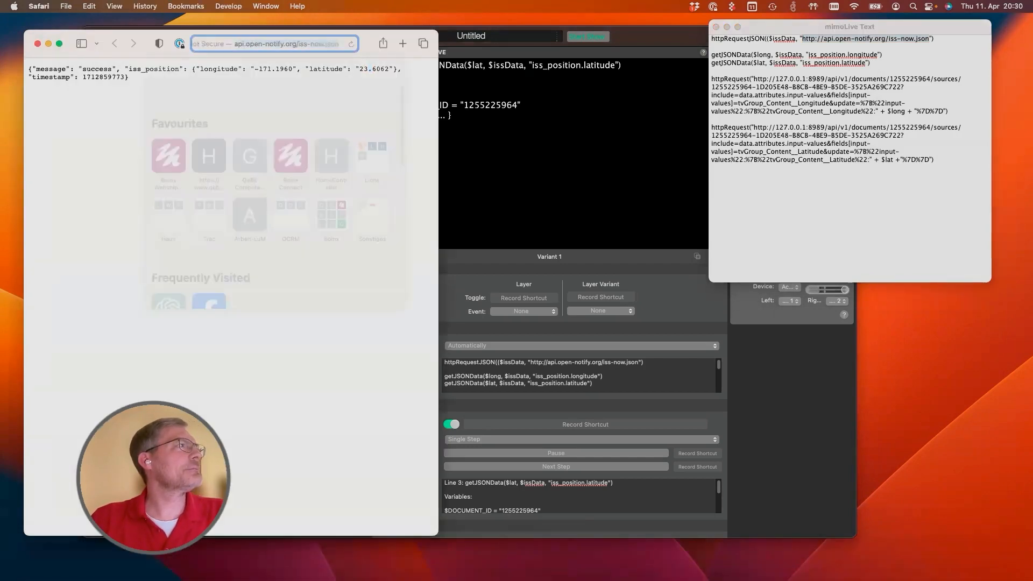
pyautogui.press('super+v')
pyautogui.press('Return')
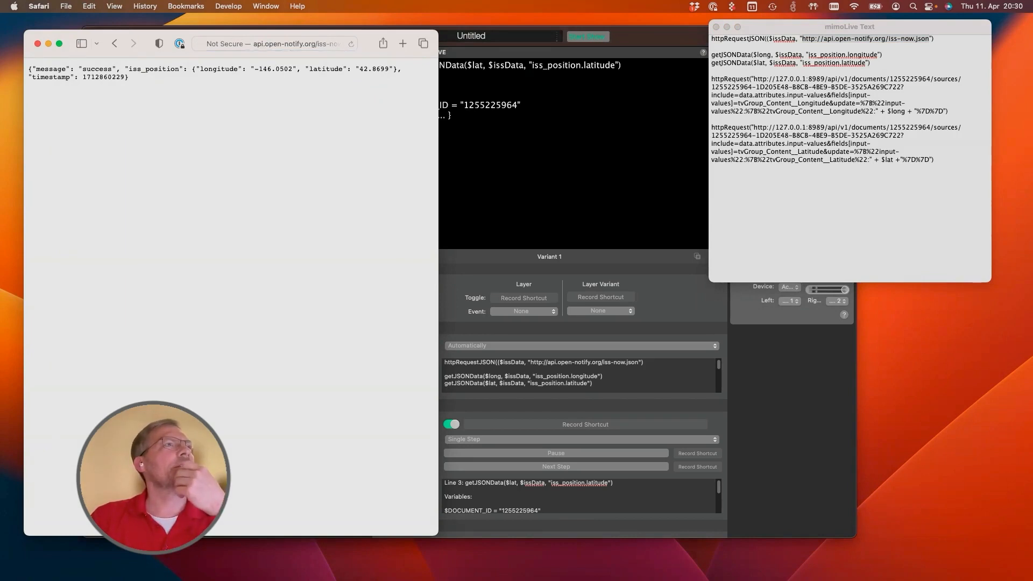
# Delete the extra opening parenthesis before $issData in the httpRequestJSON call and restart the Automation layer in the document window.
pyautogui.click(769, 39)
pyautogui.click(769, 38)
pyautogui.press('BackSpace')
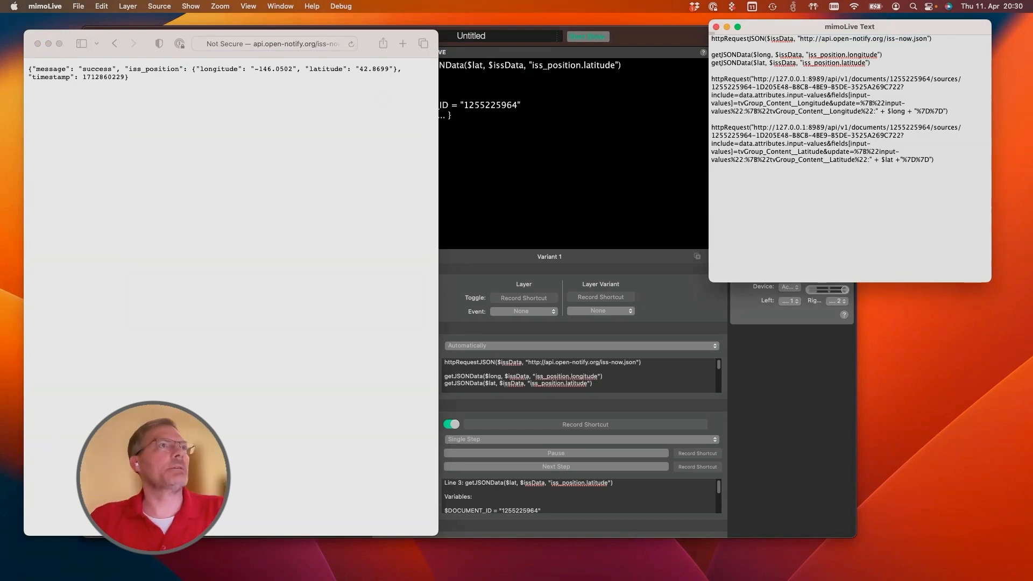
pyautogui.press('super+grave')
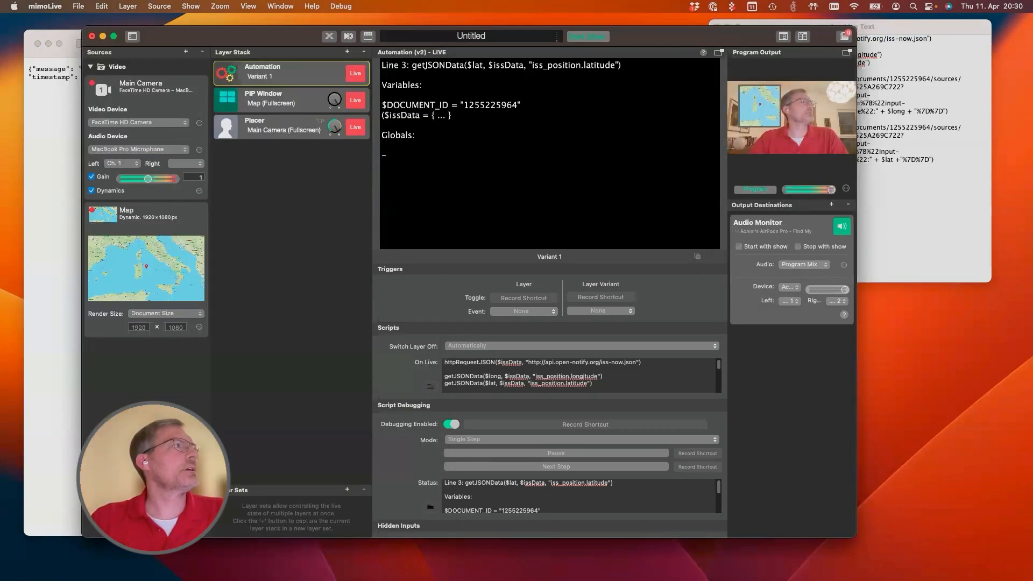
pyautogui.click(355, 73)
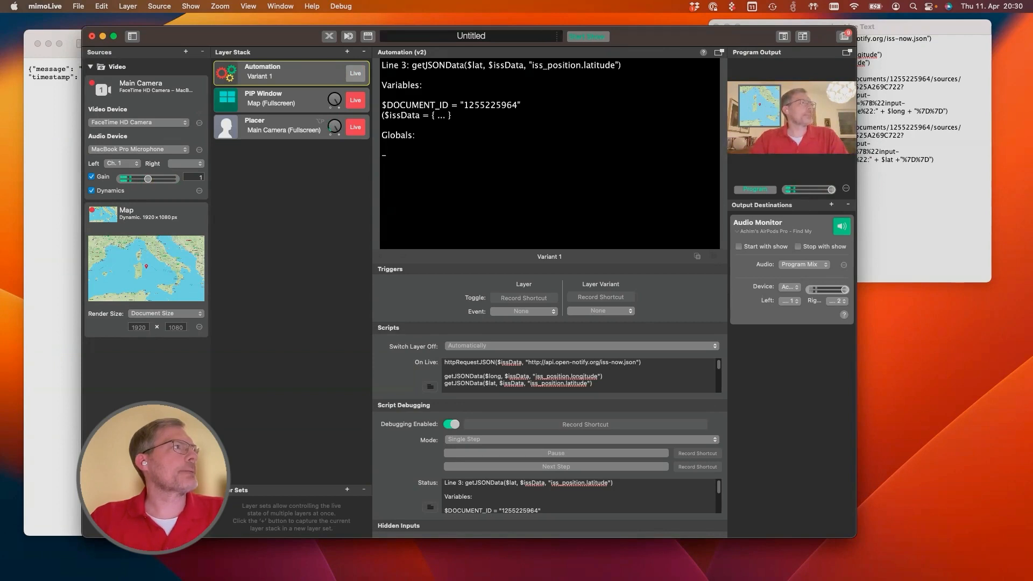
pyautogui.click(355, 73)
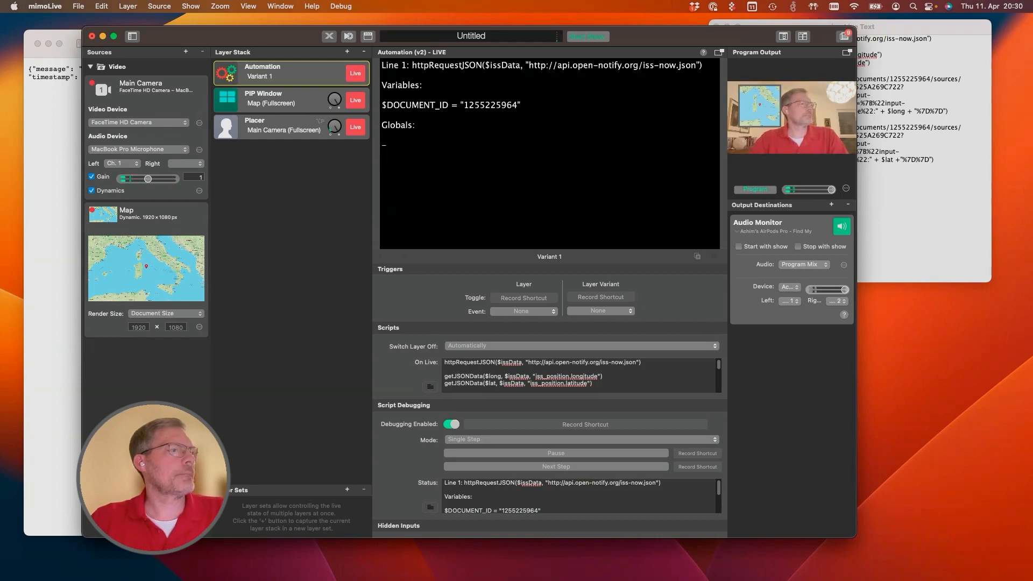
# Step through the Automation script line by line to its end and disable script debugging.
pyautogui.click(555, 466)
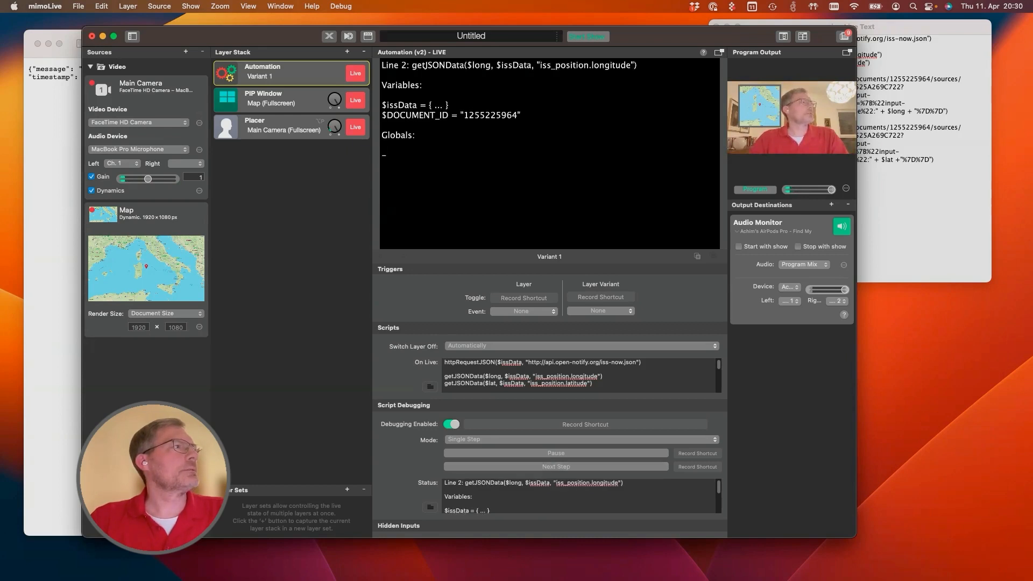
pyautogui.click(555, 467)
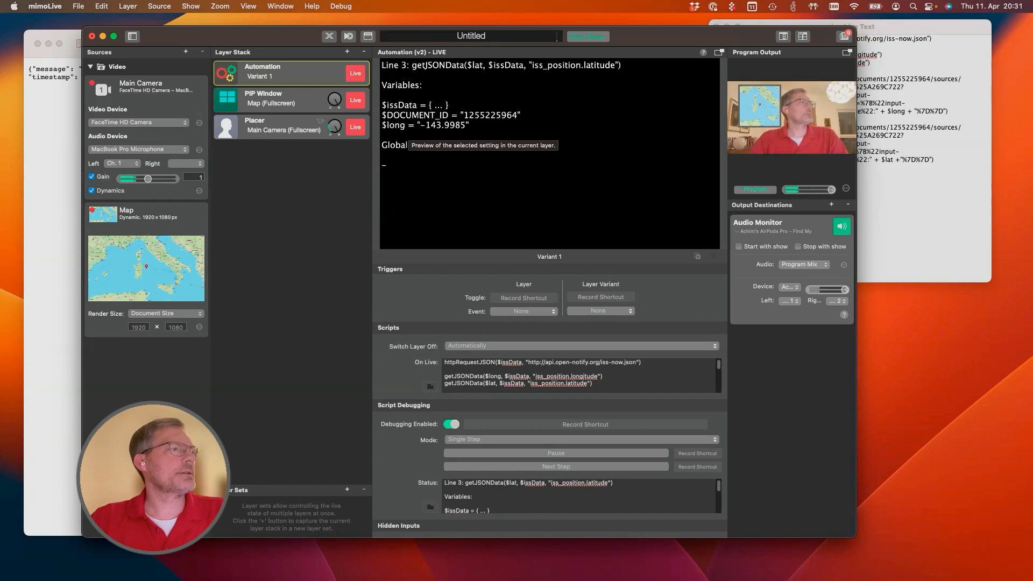
pyautogui.click(555, 467)
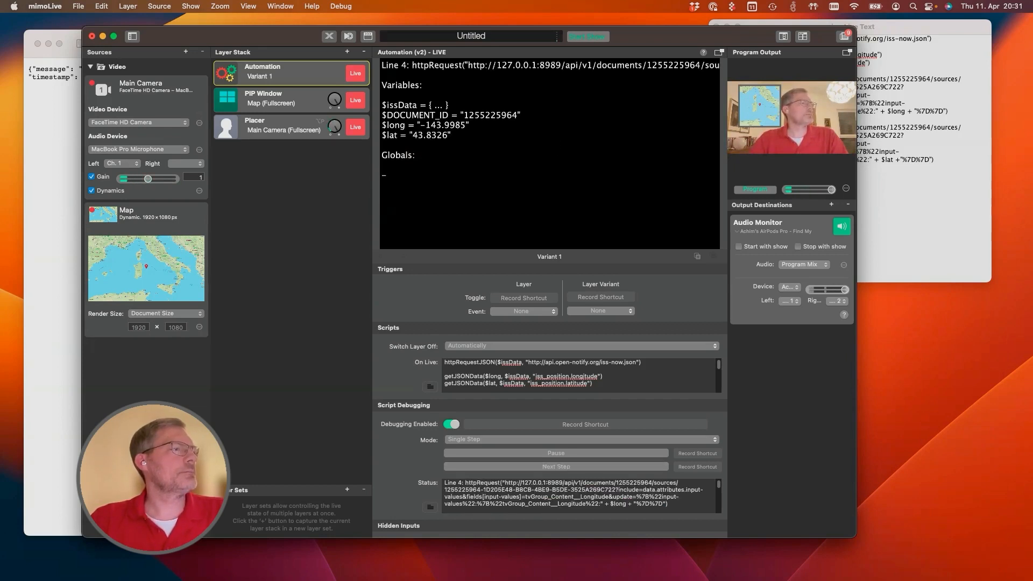
pyautogui.click(556, 467)
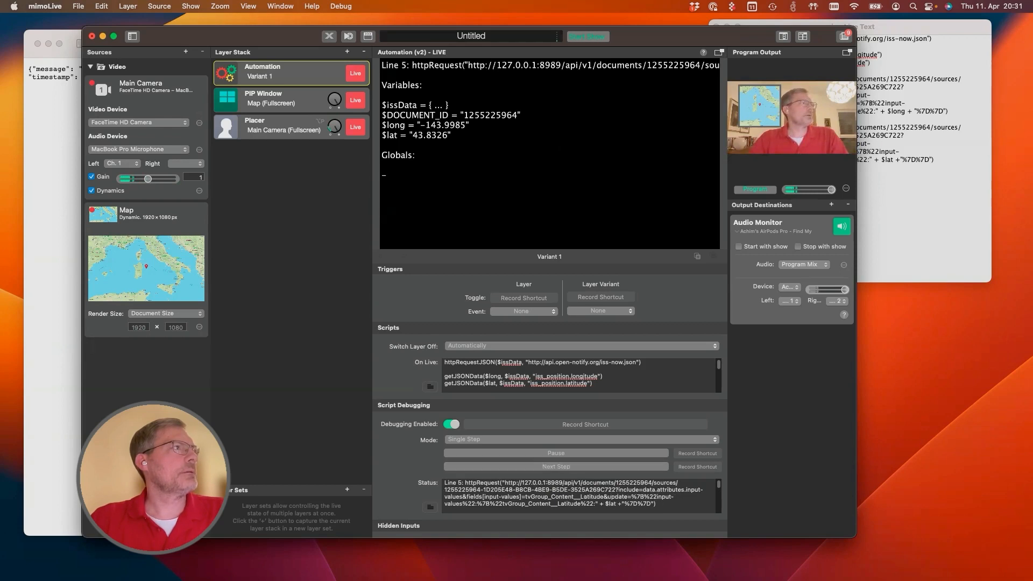
pyautogui.click(556, 467)
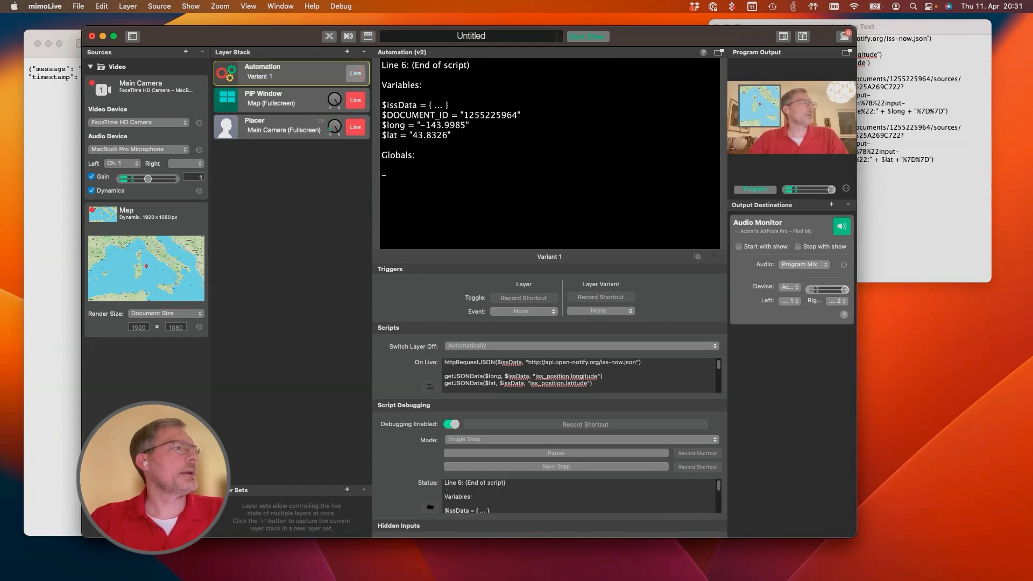
pyautogui.click(451, 424)
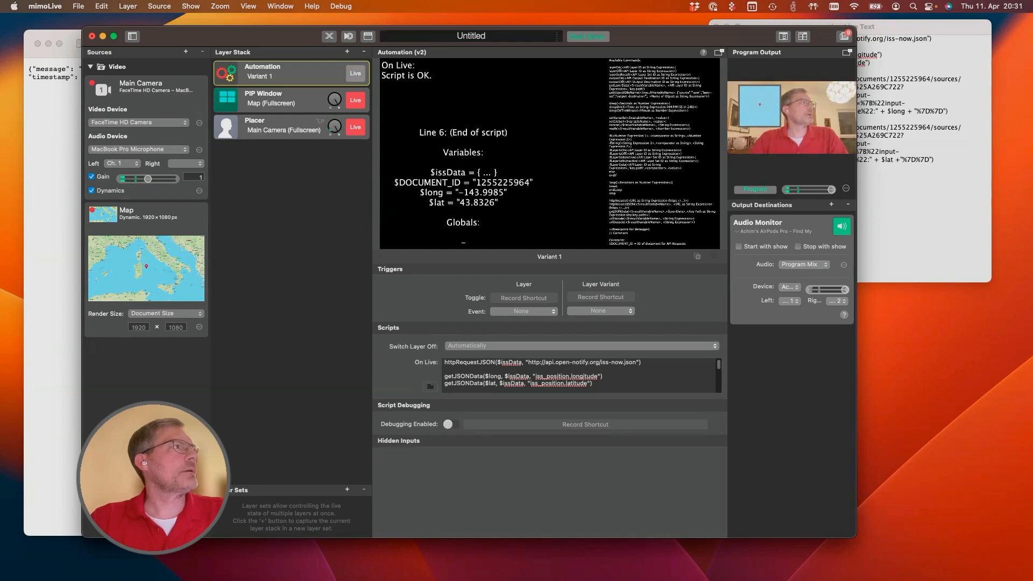
# Select the PIP Window layer and widen the Map source's displayed area by entering 2000 in its settings.
pyautogui.click(294, 99)
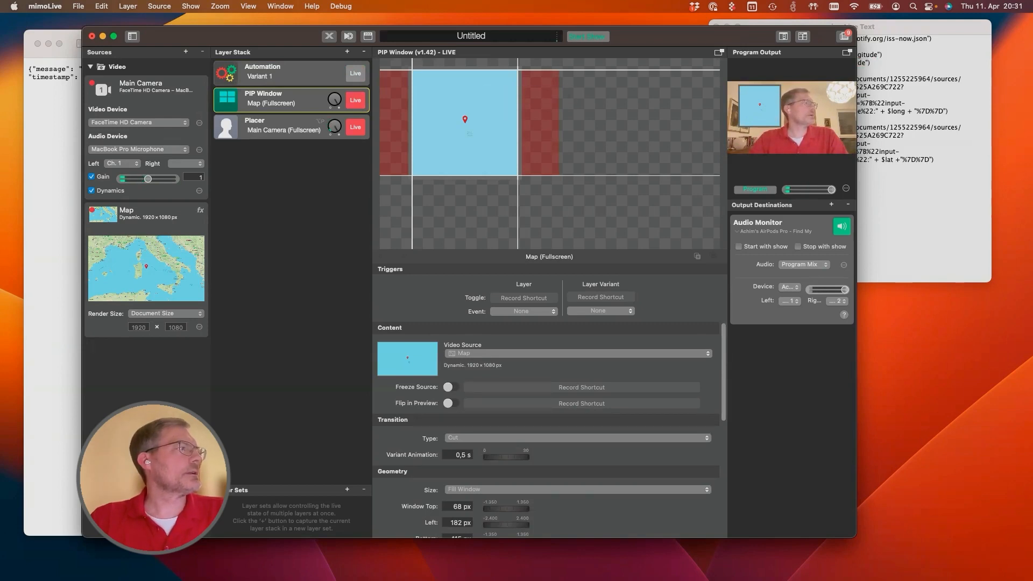
pyautogui.click(199, 327)
pyautogui.write('2000')
pyautogui.press('Return')
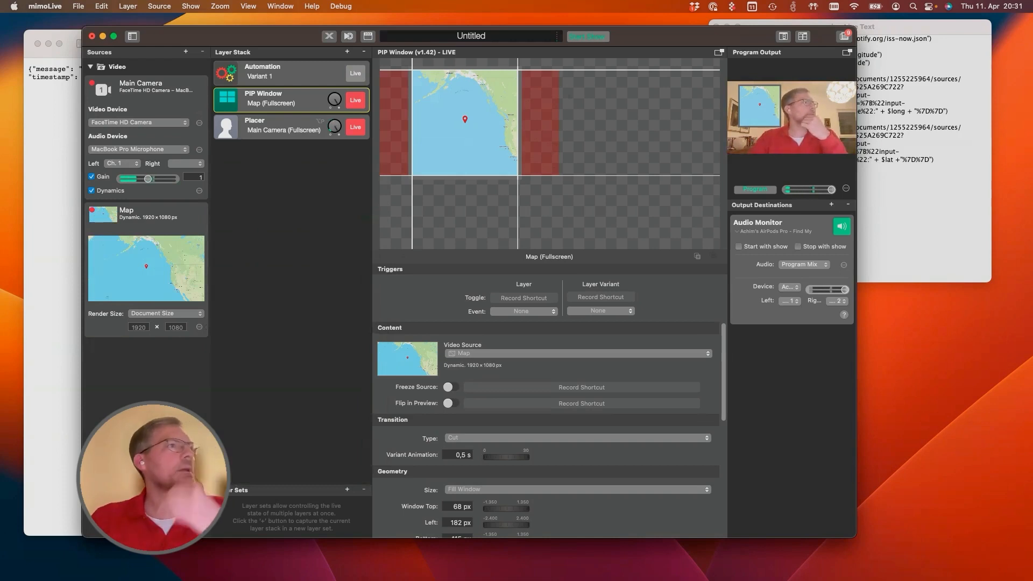
# Wrap the whole script in loop() and endloop, and insert sleep(1) just before endloop.
pyautogui.press('super+grave')
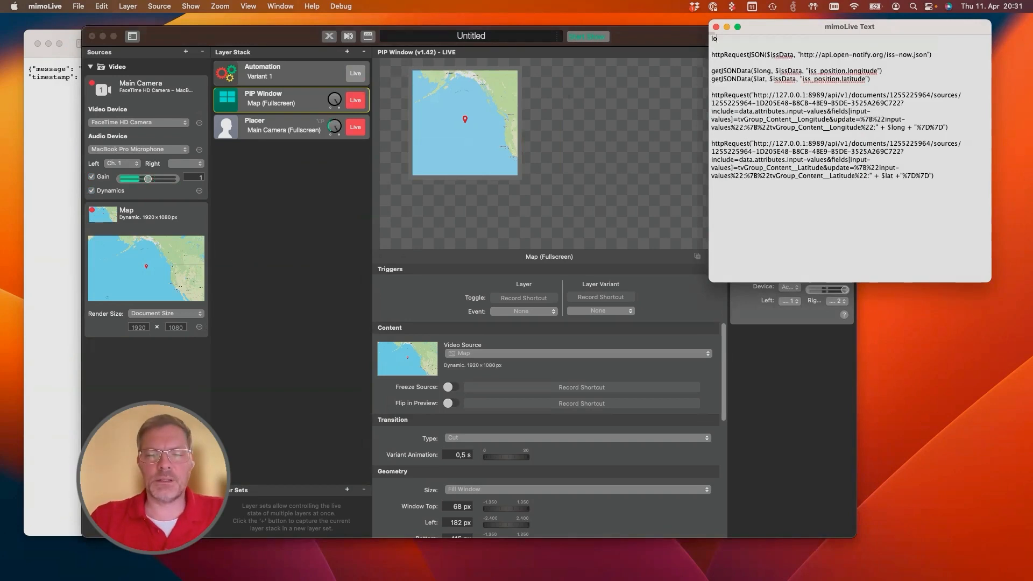
pyautogui.write('p')
pyautogui.press('BackSpace')
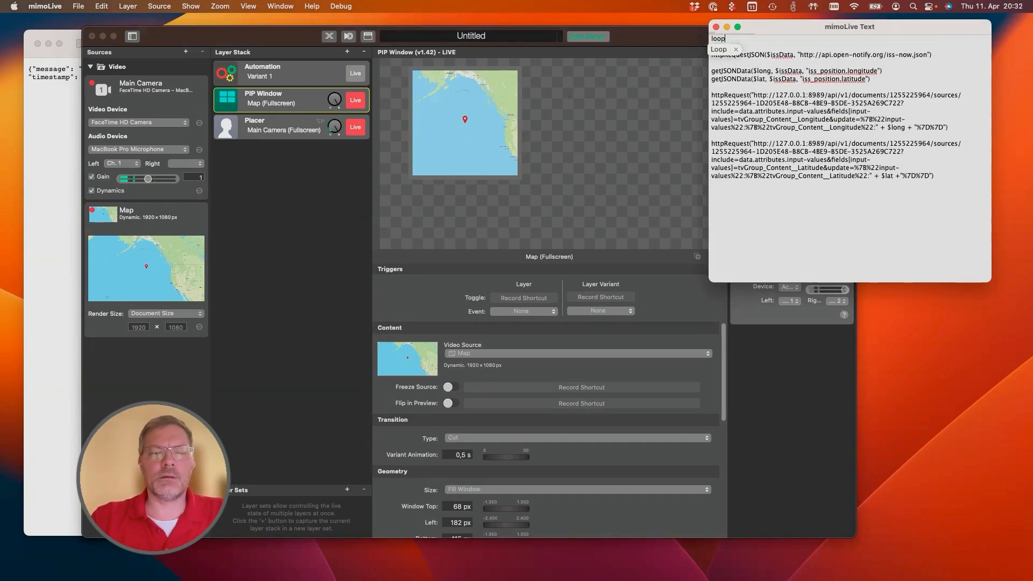
pyautogui.write('op()')
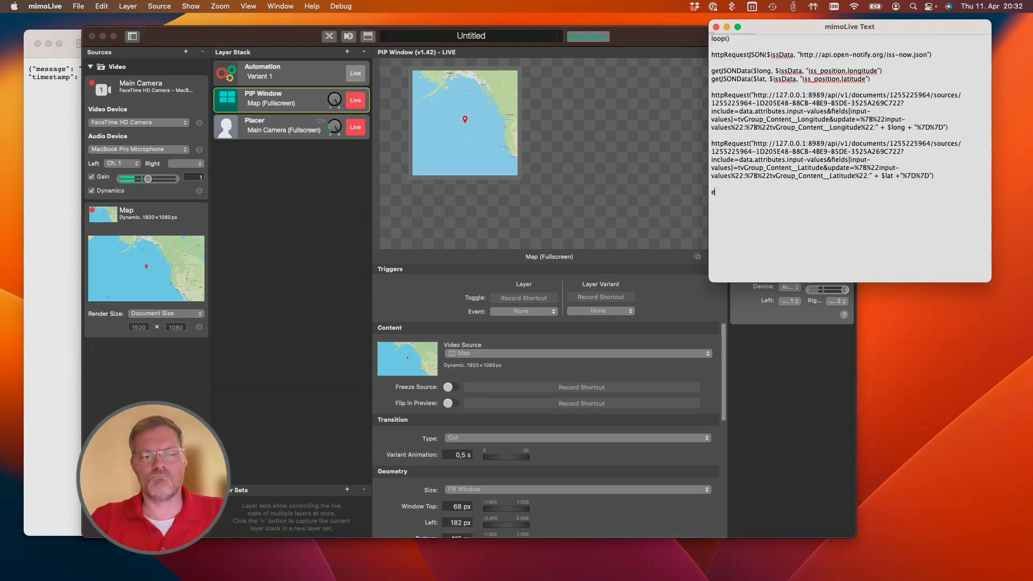
pyautogui.write('oop')
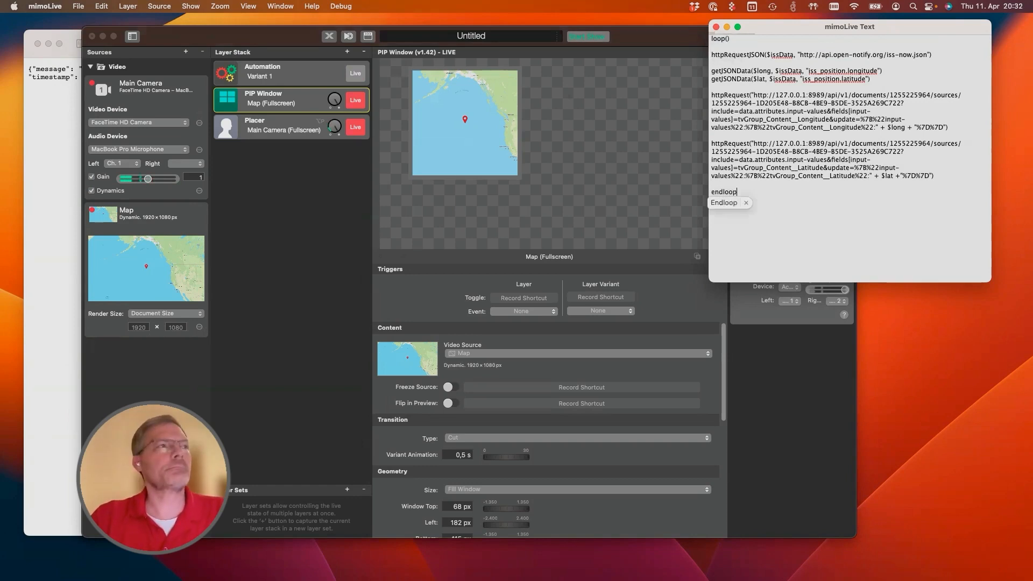
pyautogui.press('Return')
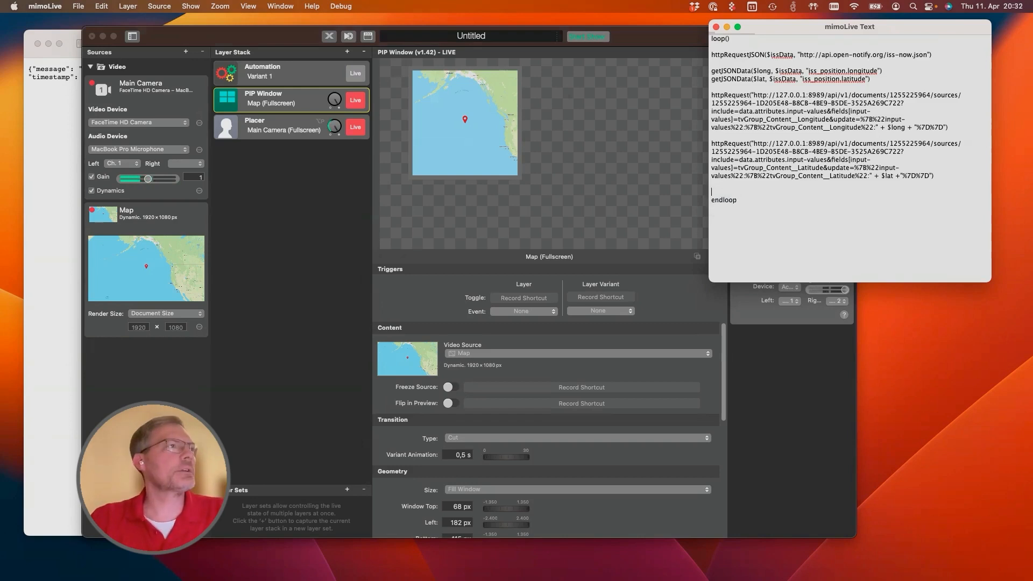
pyautogui.write('sleep(1')
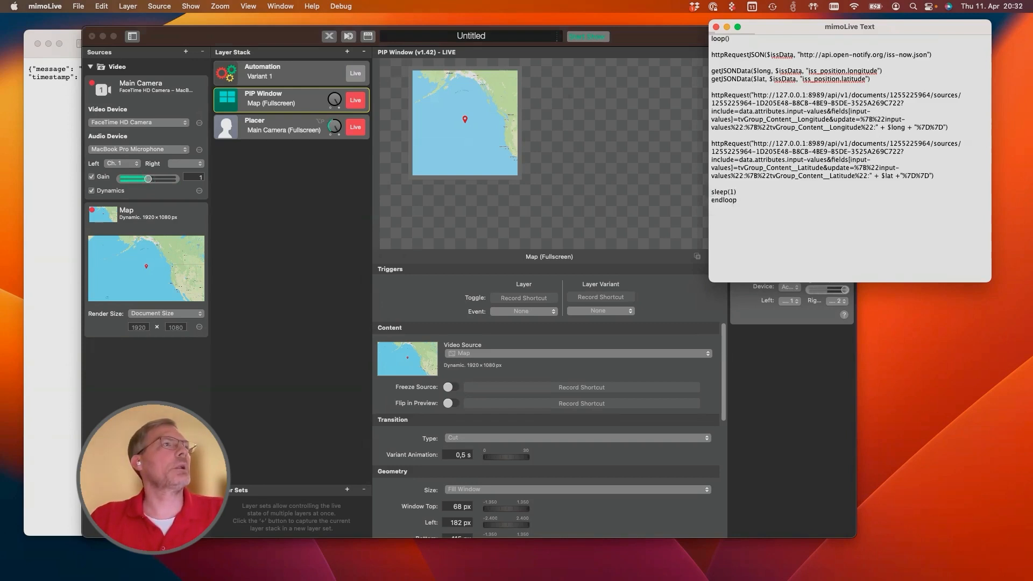
# View the map in an enlarged separate Program Output window, close that window and go back to the Automation layer.
pyautogui.press('super+grave')
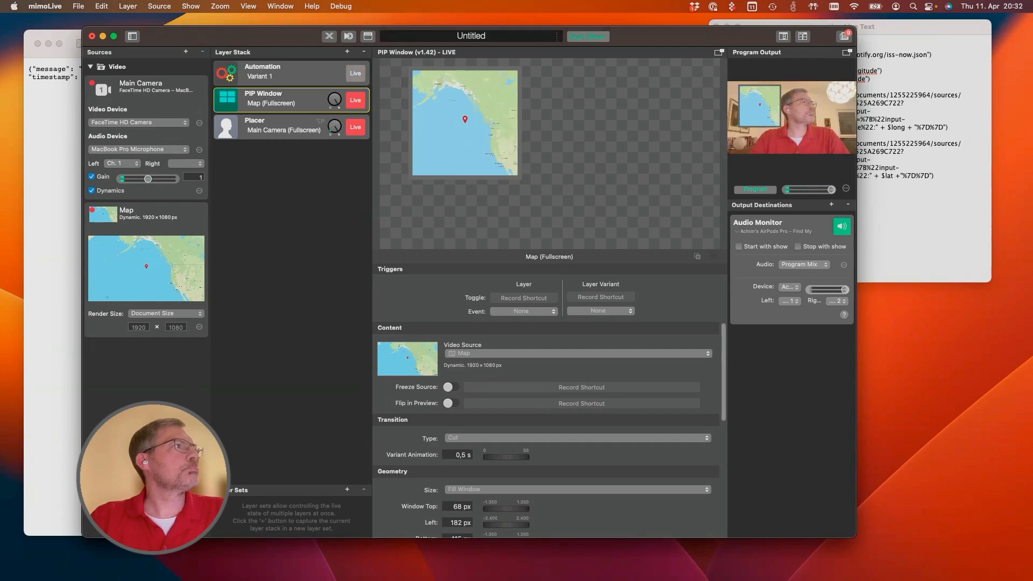
pyautogui.click(847, 52)
pyautogui.moveTo(847, 102); pyautogui.dragTo(371, 21)
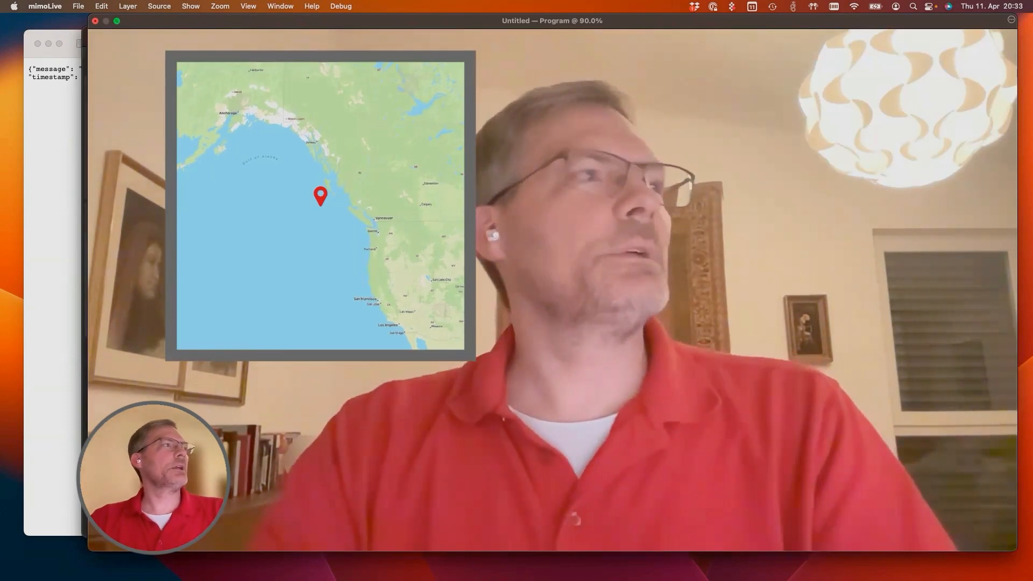
pyautogui.press('super+w')
pyautogui.click(293, 72)
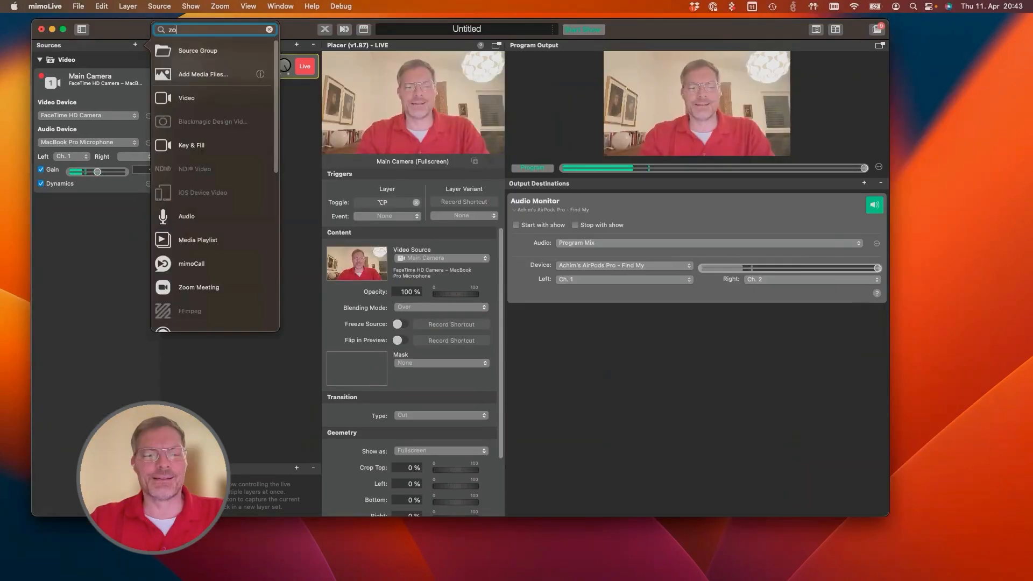
# In the new document, add a Zoom Meeting source and a Lower Third layer above the Placer.
pyautogui.write('zoom')
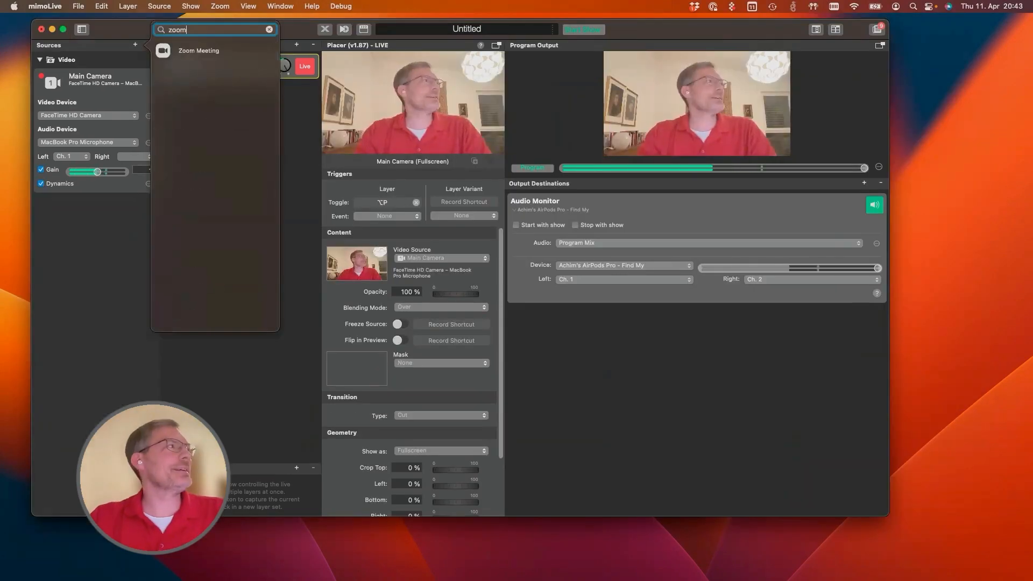
pyautogui.press('Return')
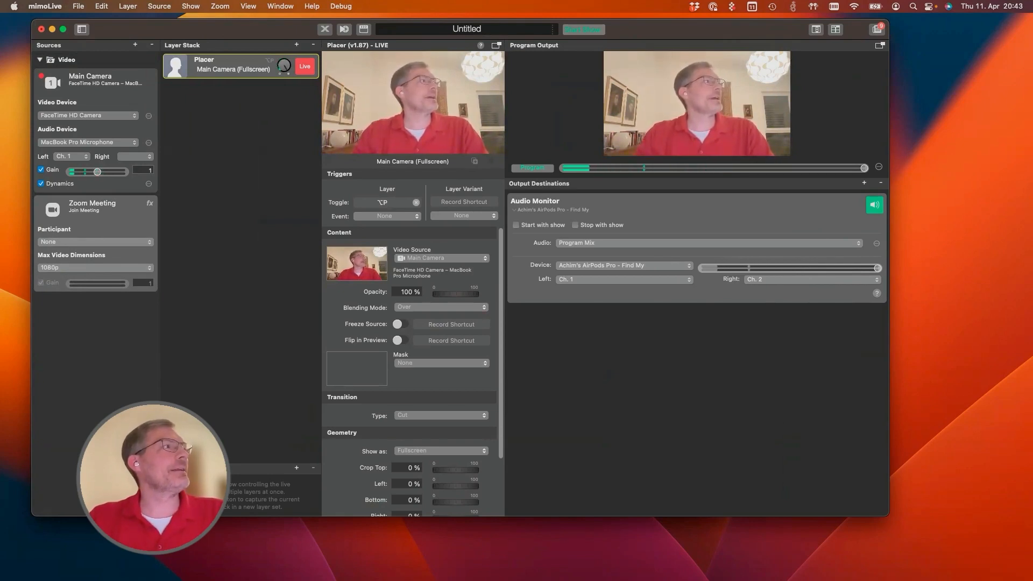
pyautogui.click(296, 46)
pyautogui.write('lower')
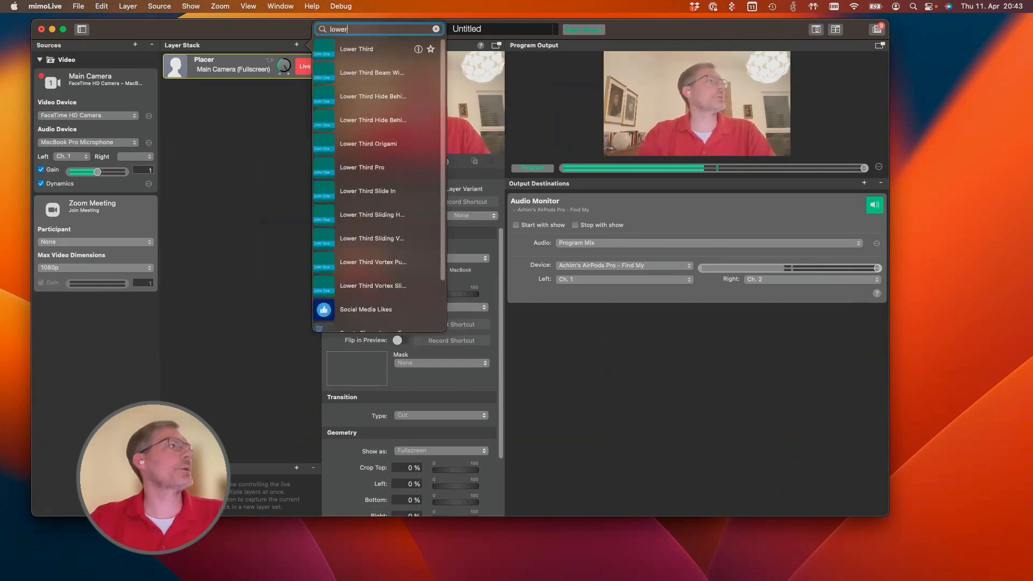
pyautogui.press('Return')
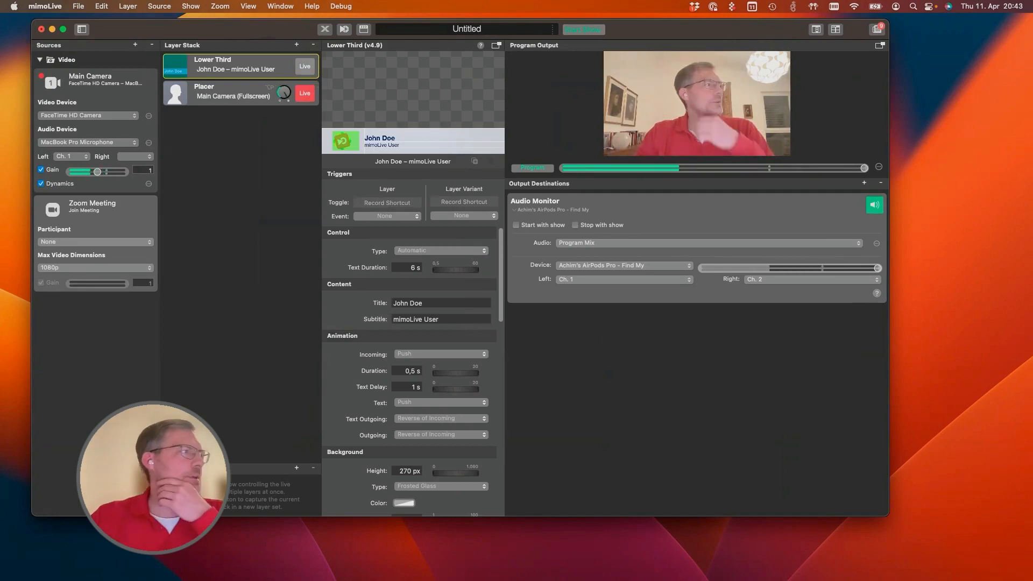
# Add an Automation layer on top of the layer stack and clear its On Live script in the separate text window.
pyautogui.press('super+grave')
pyautogui.click(296, 45)
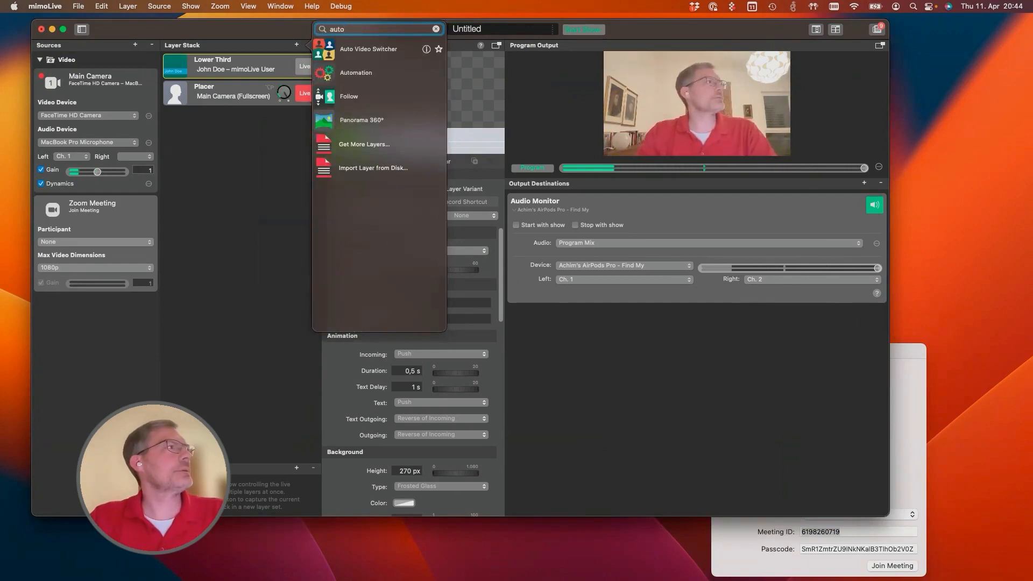
pyautogui.moveTo(356, 73); pyautogui.dragTo(239, 62)
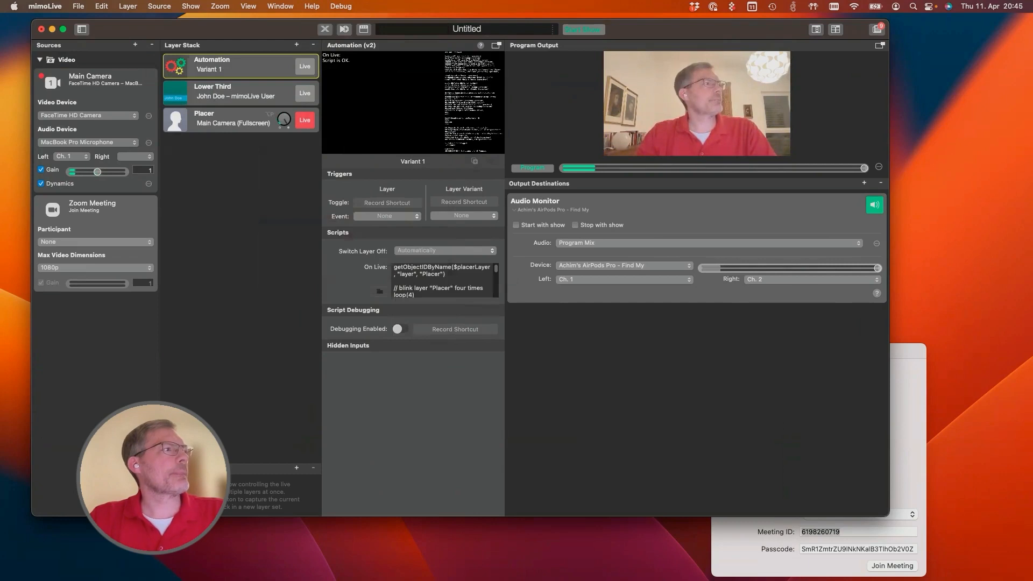
pyautogui.click(380, 291)
pyautogui.press('BackSpace')
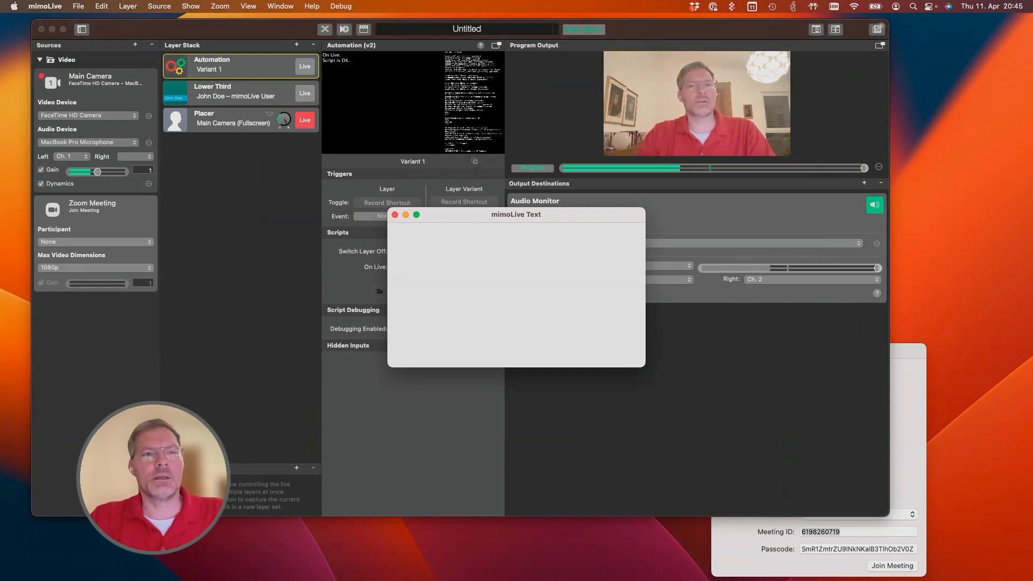
# Close the script text window and copy the Zoom Meeting source's API endpoint to the clipboard.
pyautogui.press('super+w')
pyautogui.rightClick(114, 216)
pyautogui.click(188, 296)
pyautogui.rightClick(128, 222)
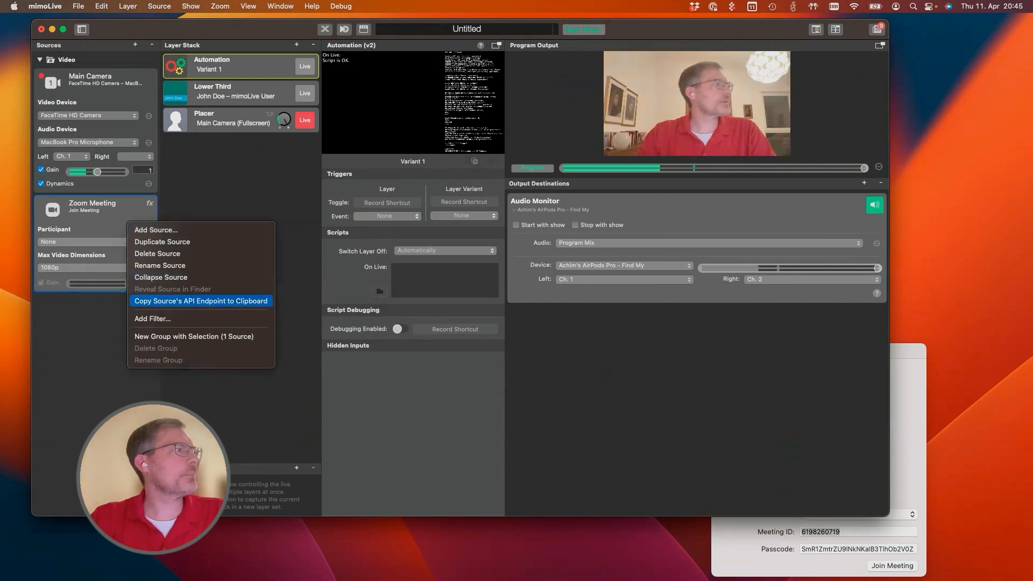
pyautogui.click(201, 300)
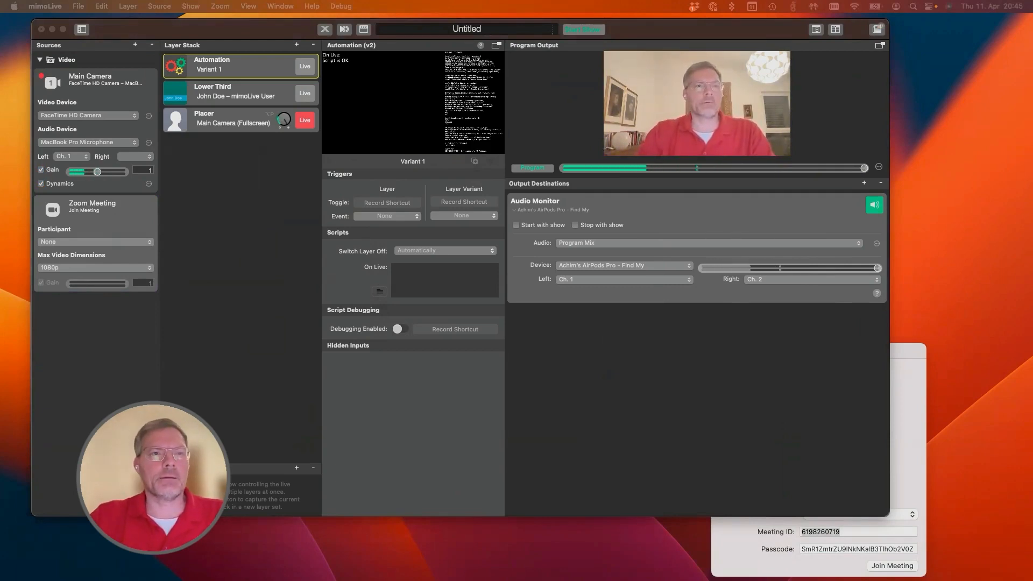
pyautogui.moveTo(812, 30); pyautogui.dragTo(460, 37)
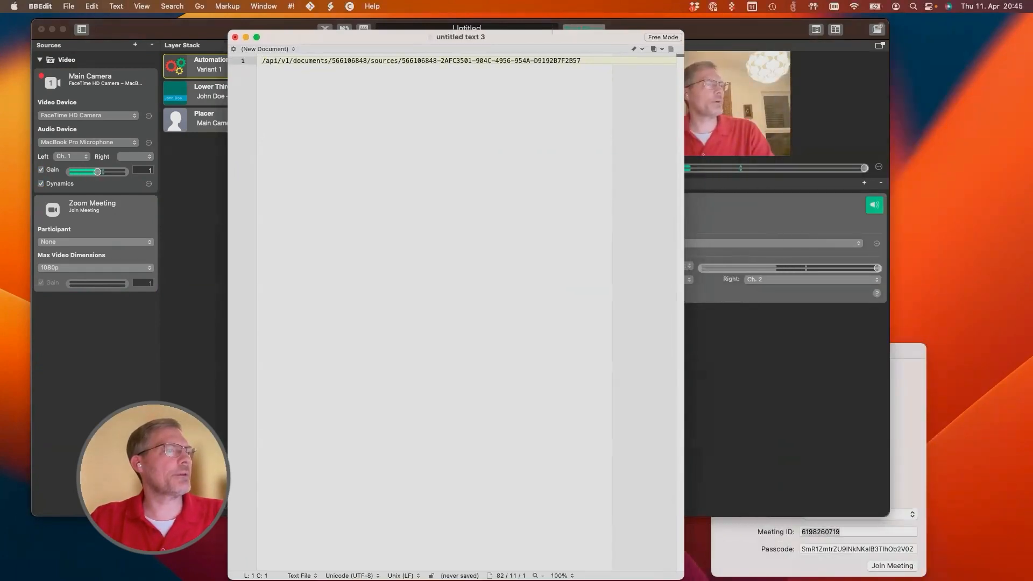
pyautogui.moveTo(683, 579); pyautogui.dragTo(675, 152)
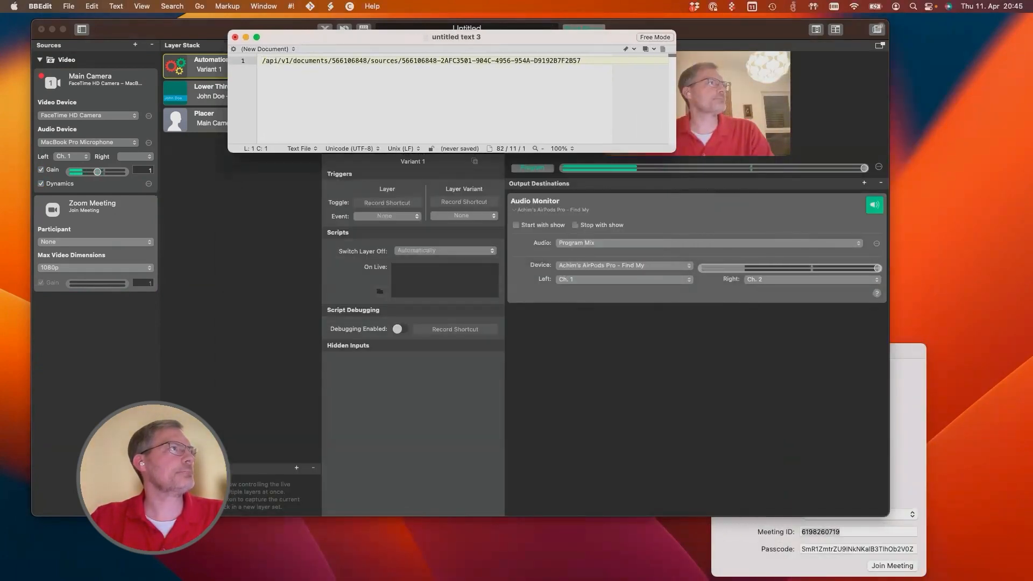
pyautogui.moveTo(511, 37); pyautogui.dragTo(591, 257)
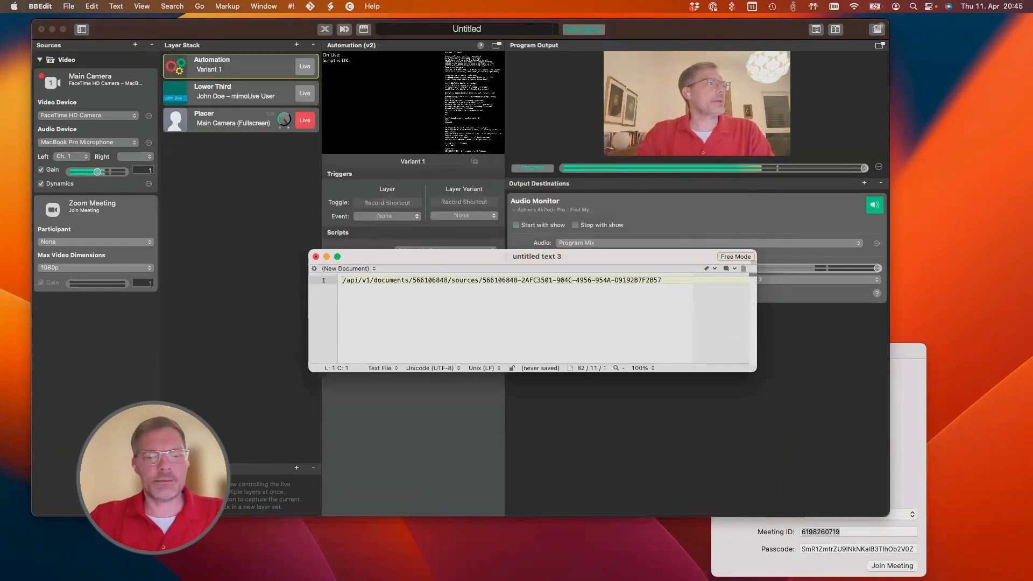
pyautogui.write('http')
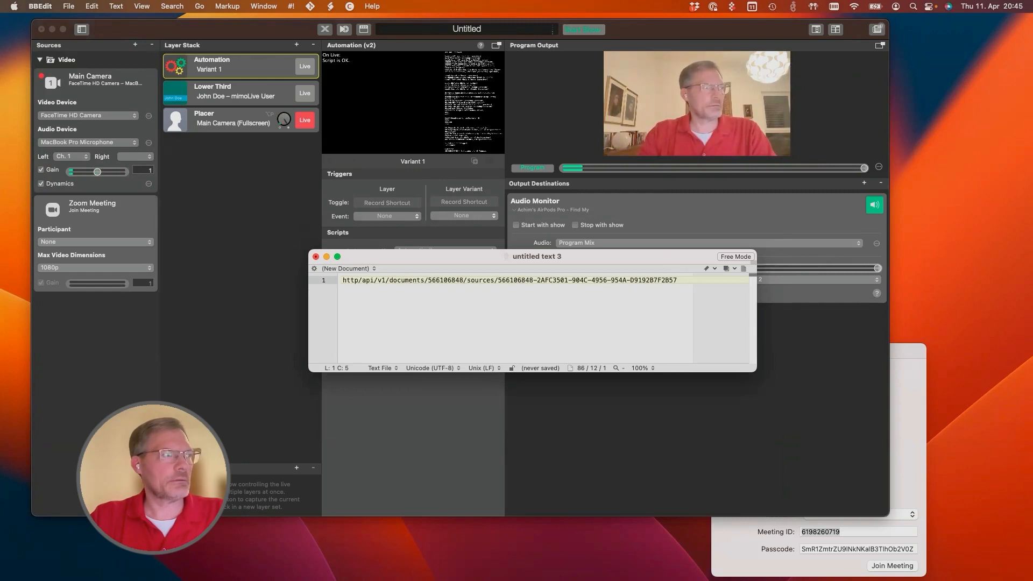
pyautogui.write('://12')
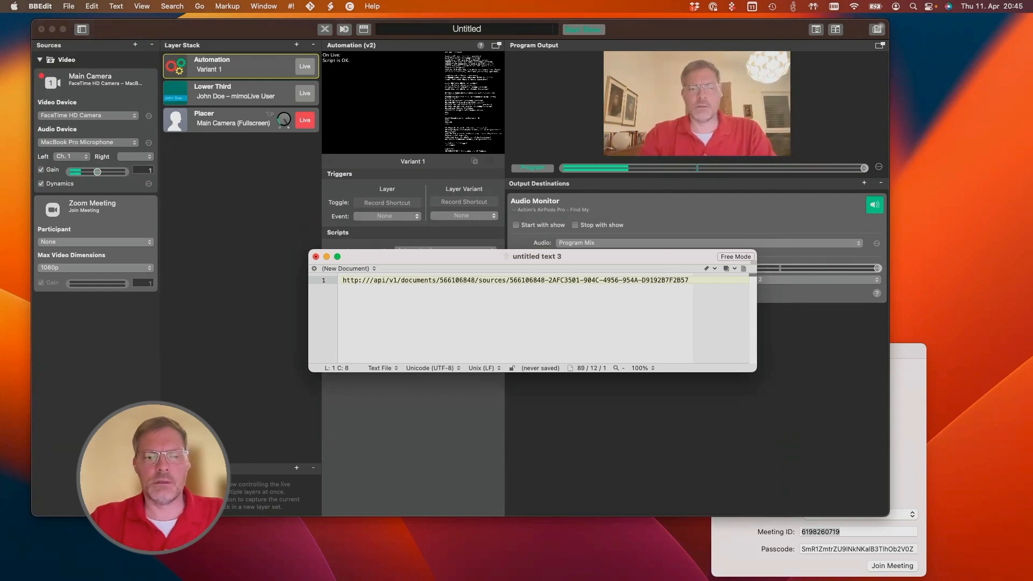
pyautogui.write('7.0.0.1')
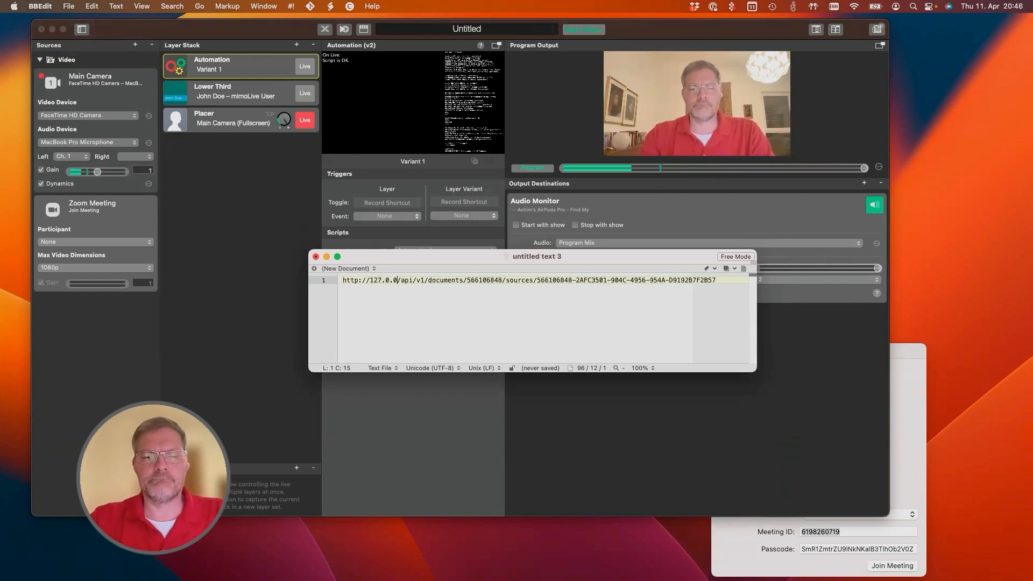
pyautogui.write('8989')
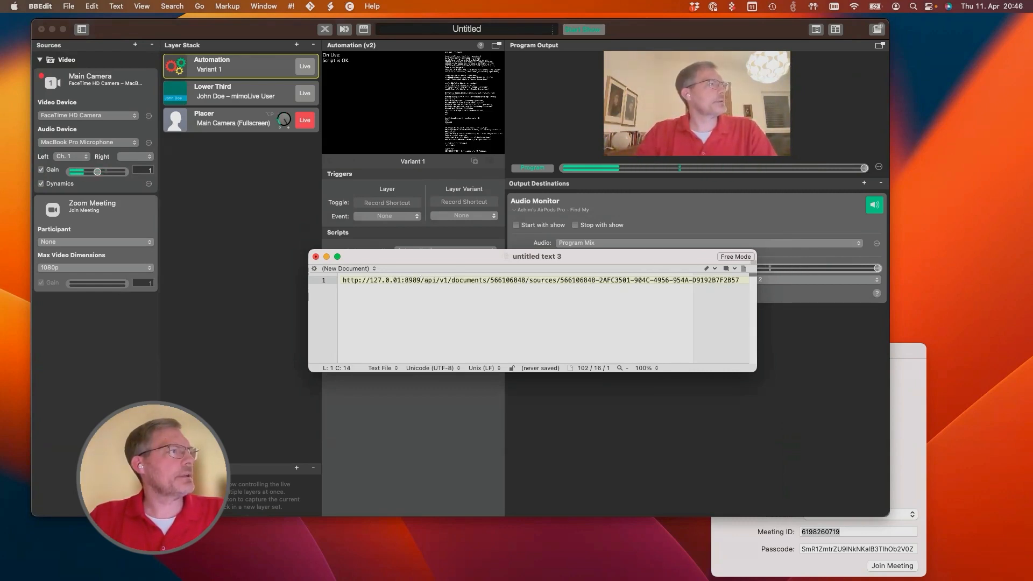
pyautogui.write('.')
pyautogui.press('super+a')
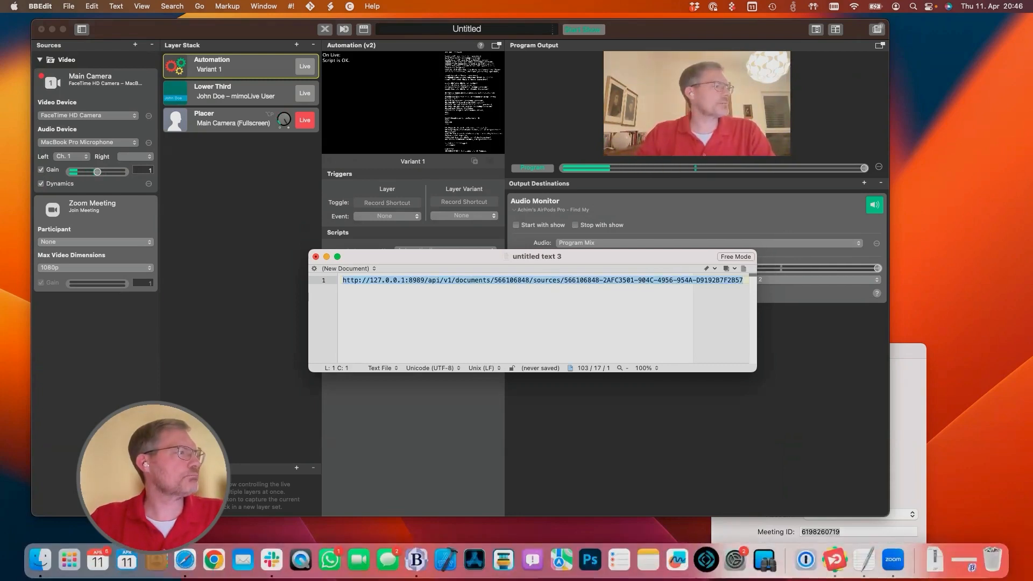
# Switch to Safari and load the Zoom Meeting source's API URL.
pyautogui.click(184, 559)
pyautogui.press('super+v')
pyautogui.press('Return')
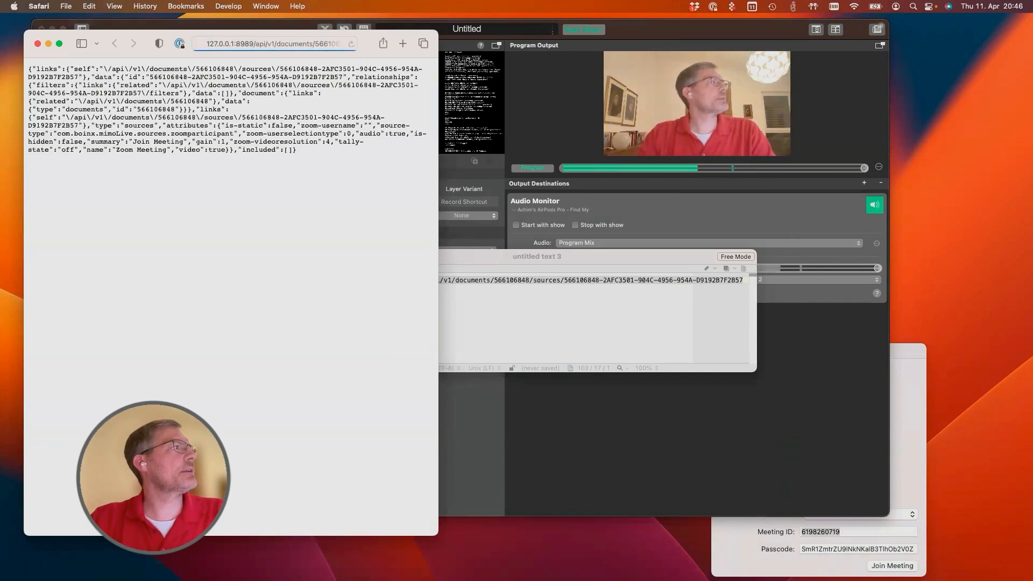
# Examine the source's JSON response and highlight its zoom-username attribute.
pyautogui.press('super+a')
pyautogui.press('super+c')
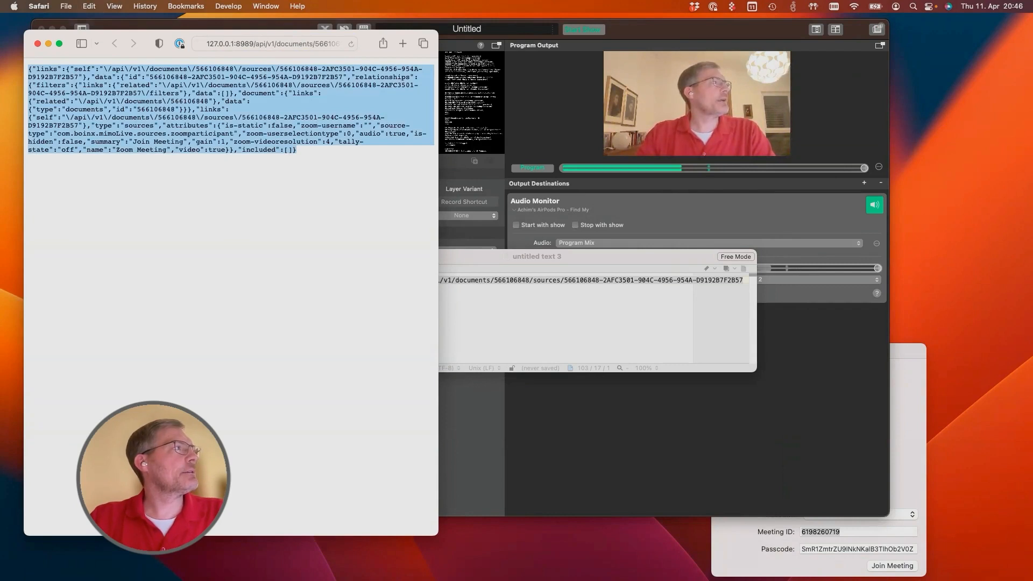
pyautogui.click(232, 258)
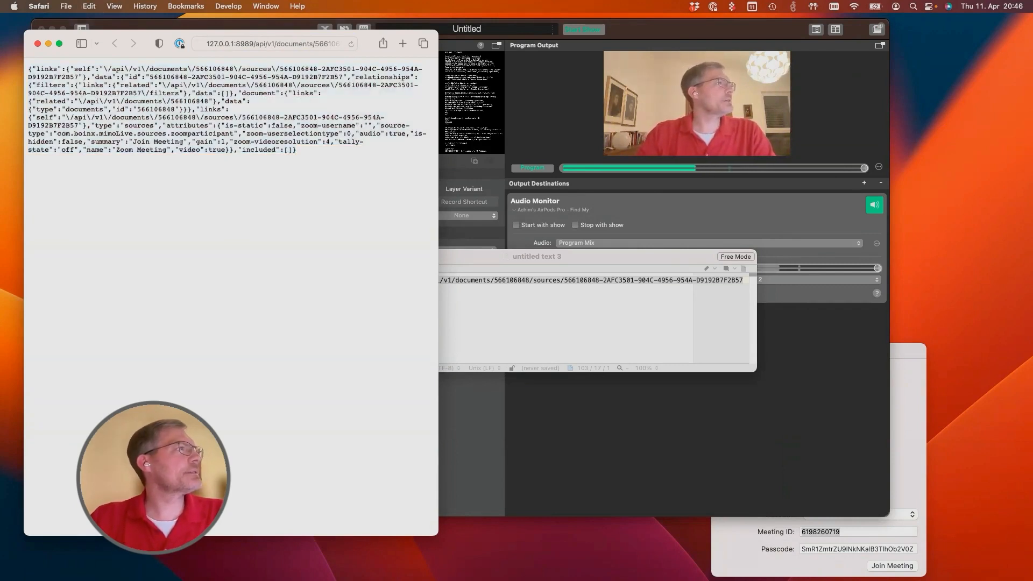
pyautogui.moveTo(300, 126)
pyautogui.mouseDown()
pyautogui.moveTo(364, 125)
pyautogui.moveTo(297, 125)
pyautogui.mouseUp()
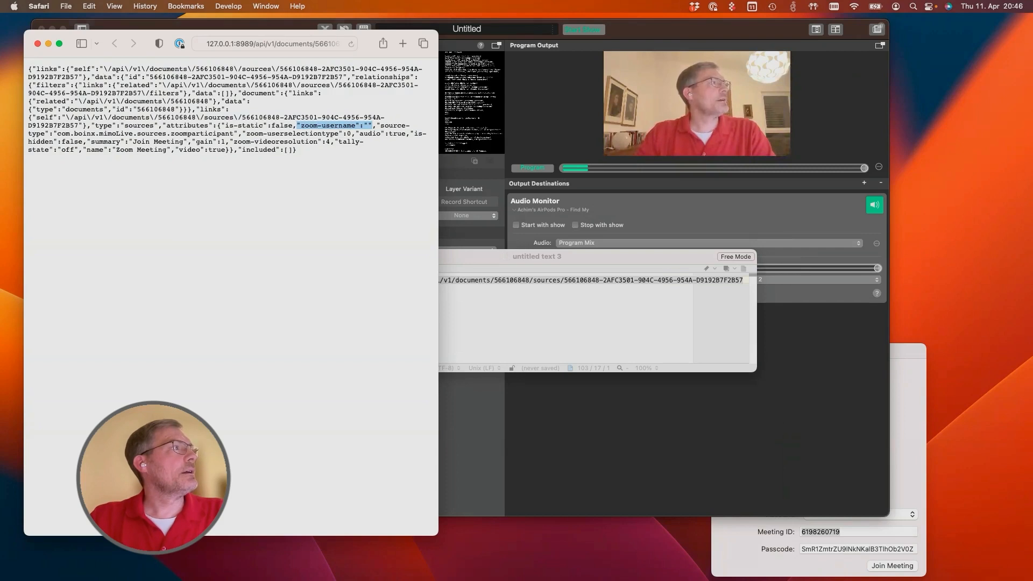
pyautogui.doubleClick(309, 125)
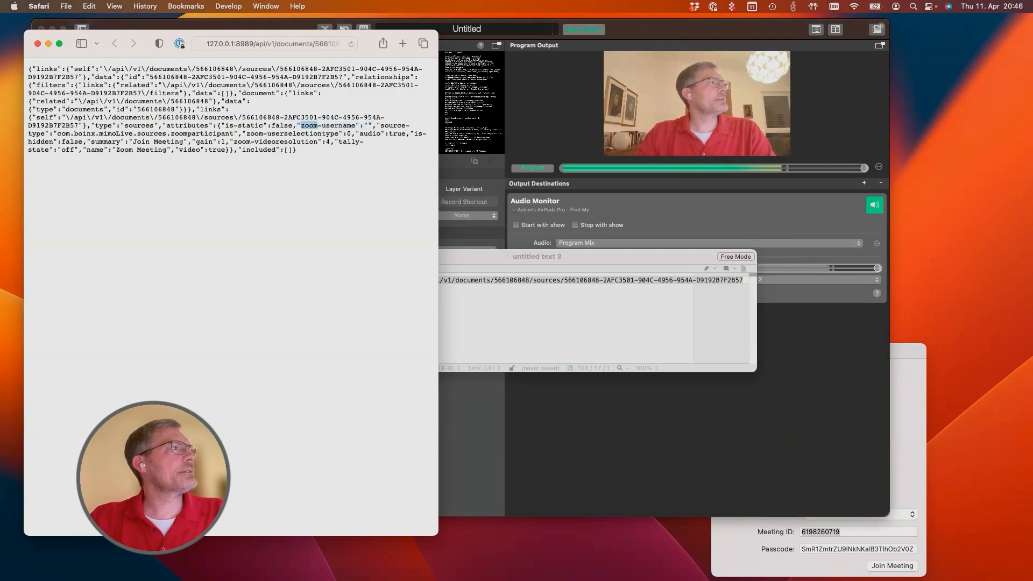
pyautogui.moveTo(309, 125); pyautogui.dragTo(375, 126)
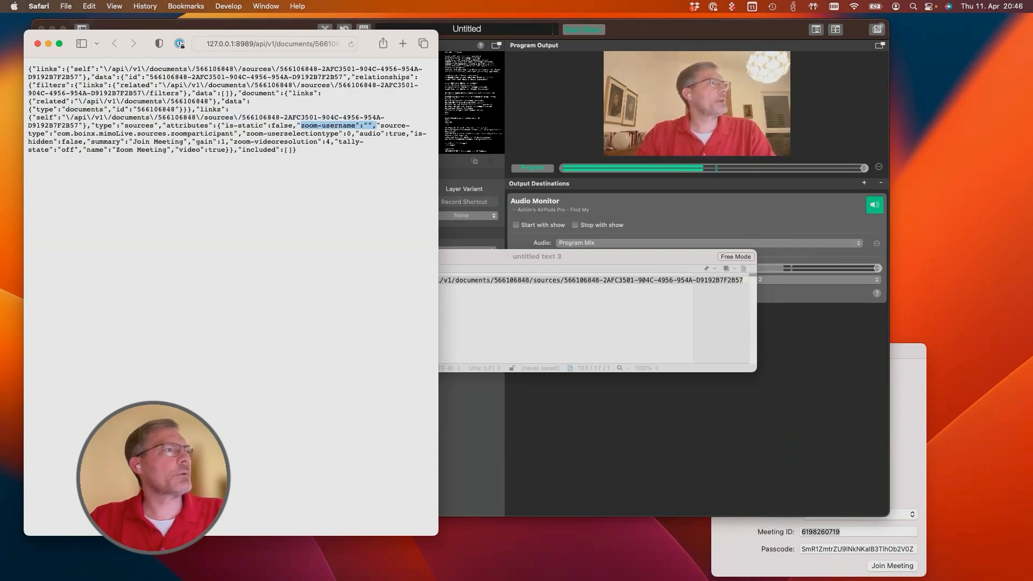
# Return to the mimoLive script window and write an httpRequestJSON call with $zoomSource and the Zoom source URL from BBEdit.
pyautogui.press('super+Tab')
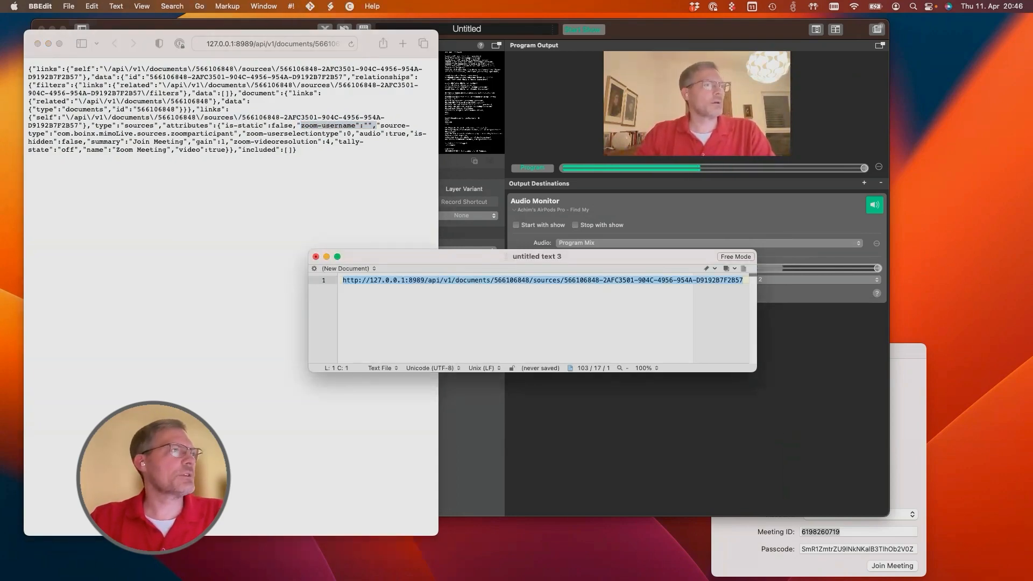
pyautogui.moveTo(533, 256); pyautogui.dragTo(643, 457)
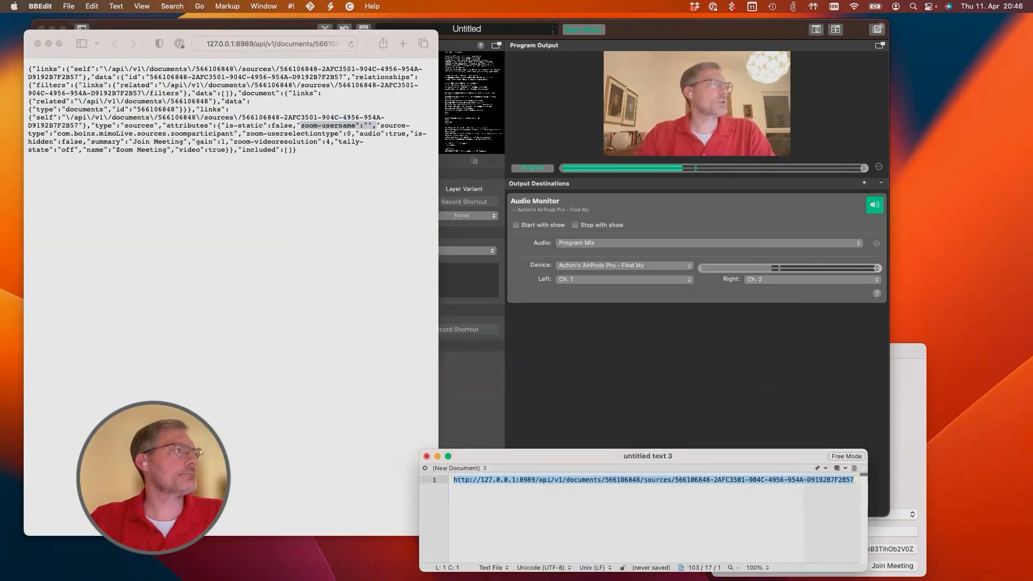
pyautogui.press('super+Tab')
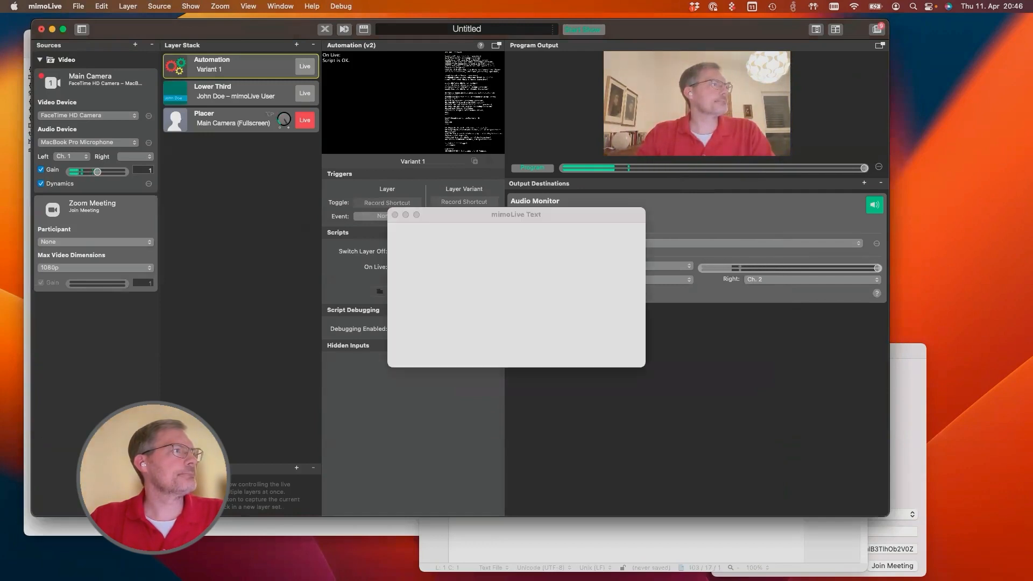
pyautogui.write('httpRequestJSON')
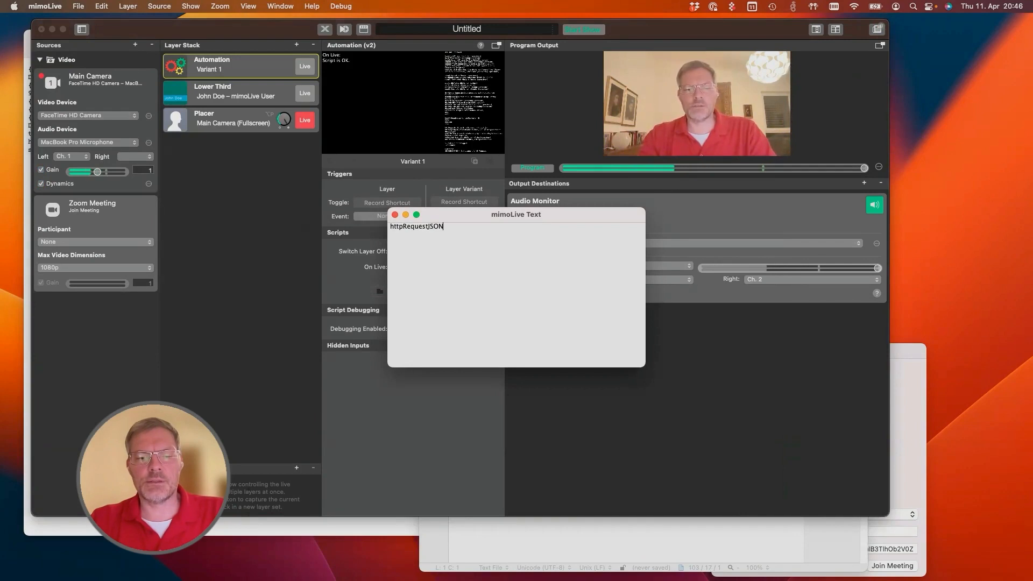
pyautogui.write('($')
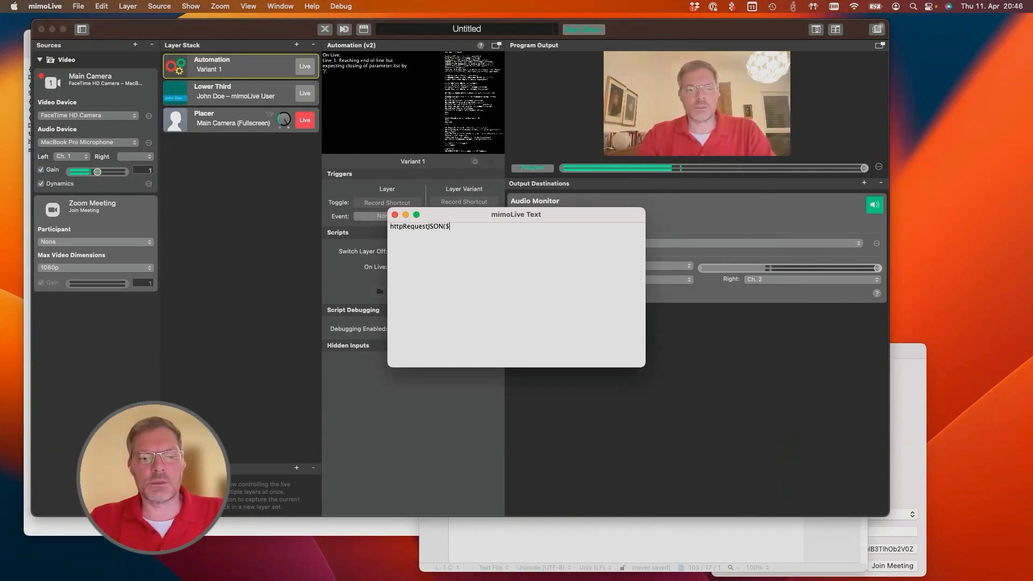
pyautogui.write('zoomSource, "')
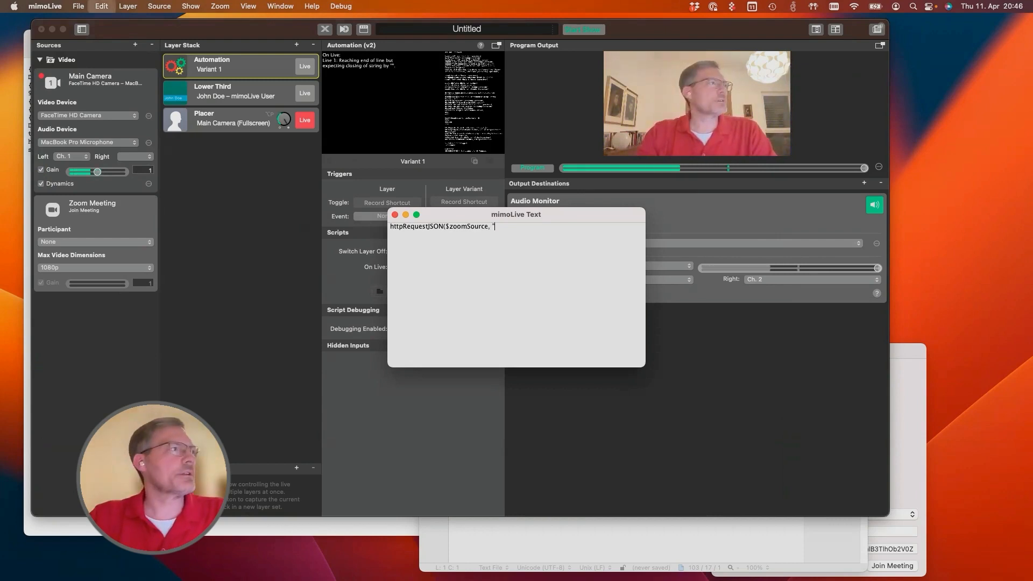
pyautogui.press('cmd+v')
pyautogui.write('"')
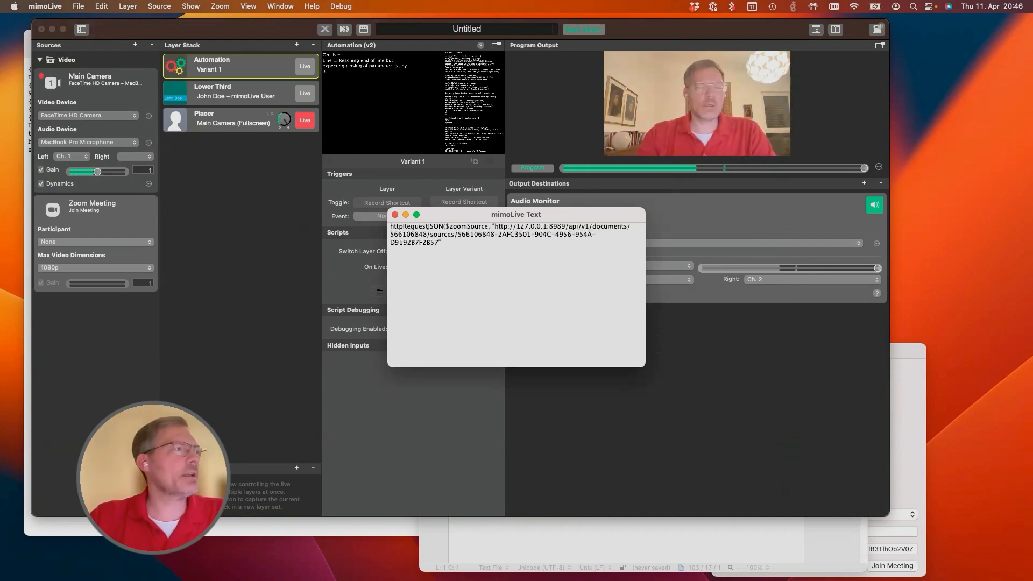
pyautogui.write(')')
pyautogui.press('Return')
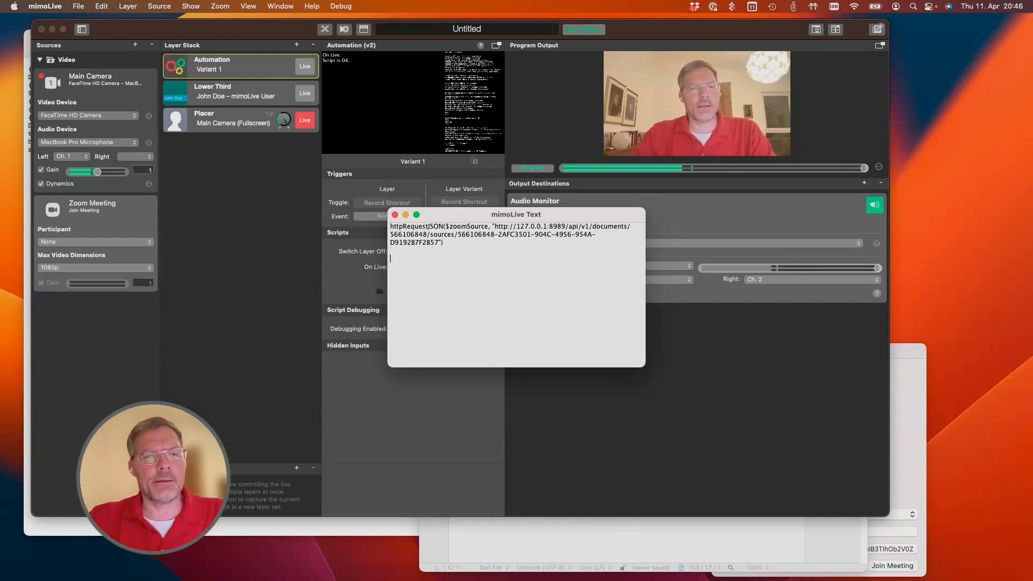
# Insert a getJSONData line reading "data.attributes.zoom-username" into $zoomName1, with $zoomSource as its JSON variable.
pyautogui.press('super+Tab')
pyautogui.press('super+Tab')
pyautogui.press('super+v')
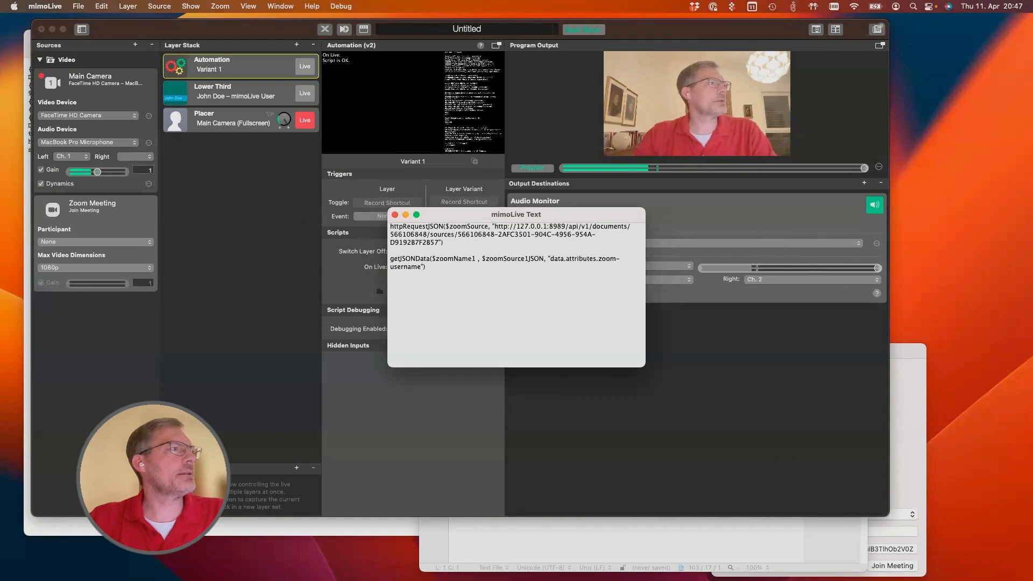
pyautogui.doubleClick(468, 226)
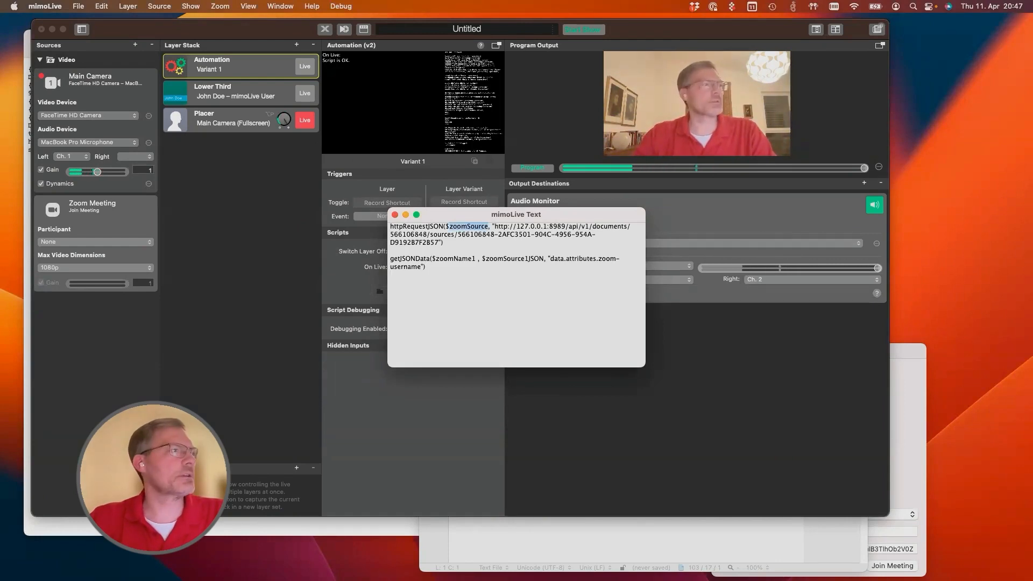
pyautogui.doubleClick(511, 258)
pyautogui.press('super+v')
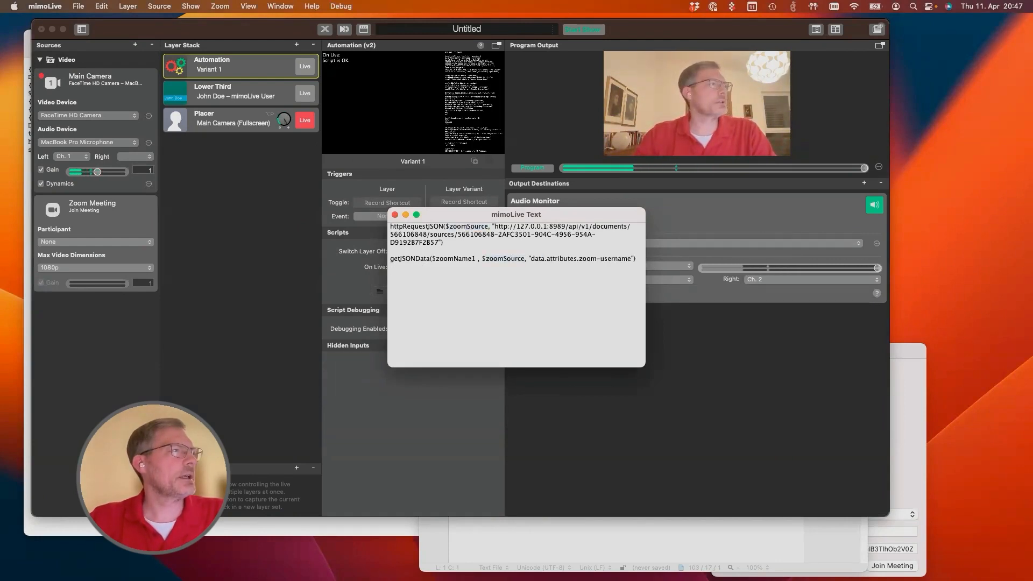
# Examine the parts of the data.attributes.zoom-username path in the getJSONData line.
pyautogui.press('Right')
pyautogui.press('Right')
pyautogui.press('Right')
pyautogui.hotkey('shift', 'Right')
pyautogui.hotkey('shift', 'Right')
pyautogui.hotkey('shift', 'Right')
pyautogui.hotkey('shift', 'Right')
pyautogui.hotkey('shift', 'Right')
pyautogui.moveTo(550, 259); pyautogui.dragTo(570, 259)
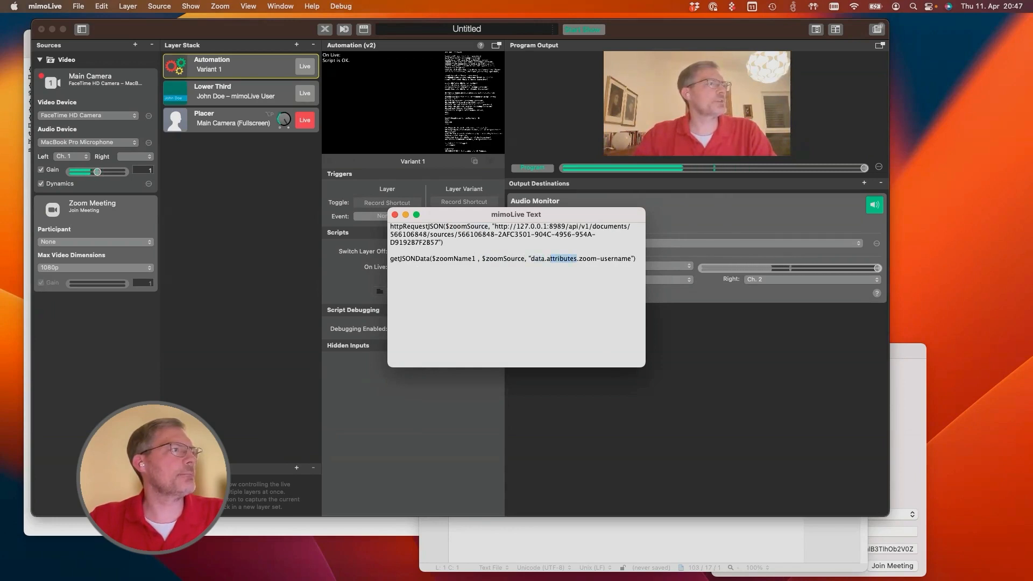
pyautogui.click(579, 258)
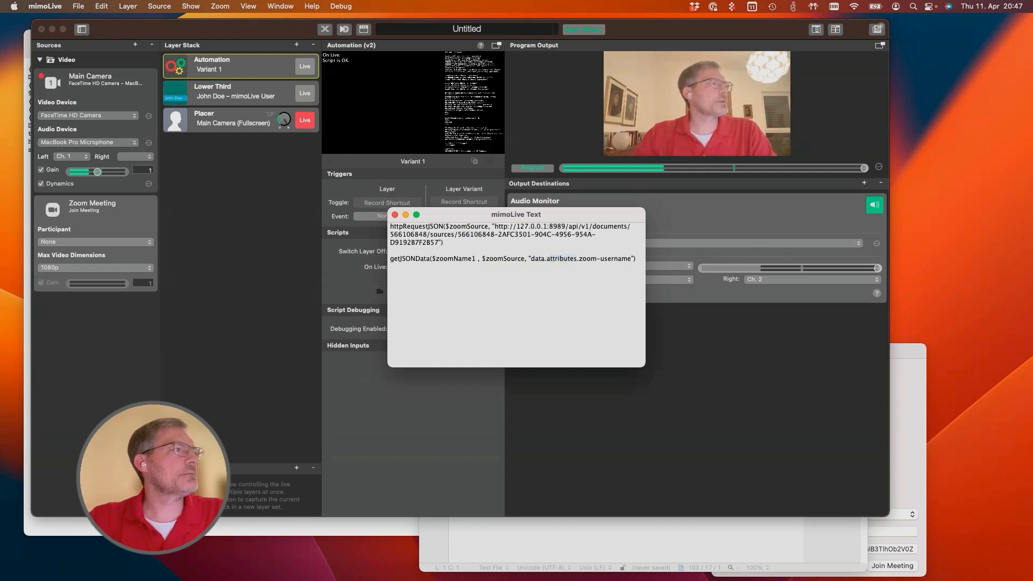
# Rename the getJSONData result variable to $zoomName and move the script window clear of the Automation layer's settings.
pyautogui.press('BackSpace')
pyautogui.doubleClick(454, 258)
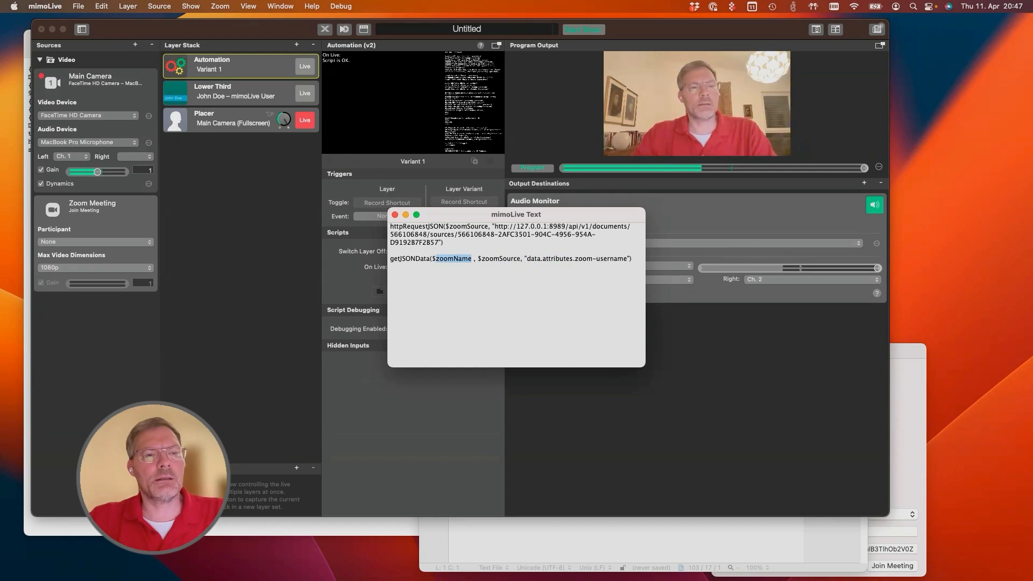
pyautogui.press('super+Tab')
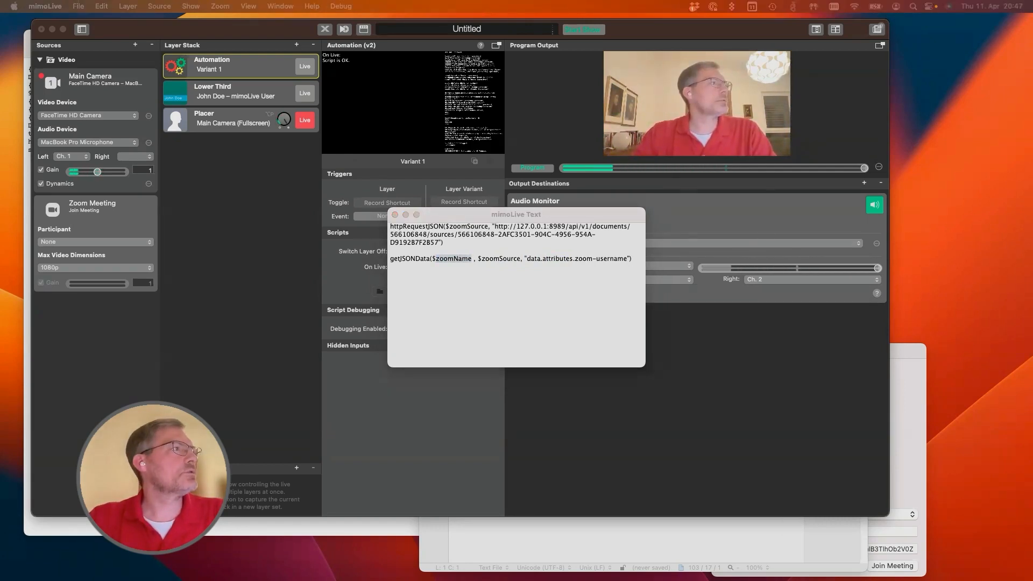
pyautogui.moveTo(506, 215); pyautogui.dragTo(696, 329)
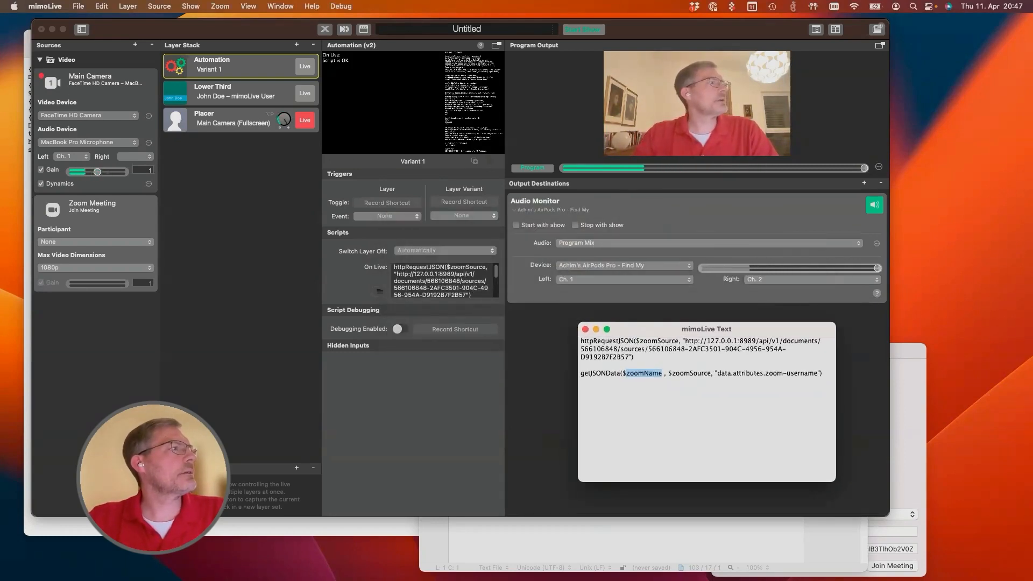
# Close the script window and copy the Lower Third layer's URL for changing its Title.
pyautogui.click(586, 329)
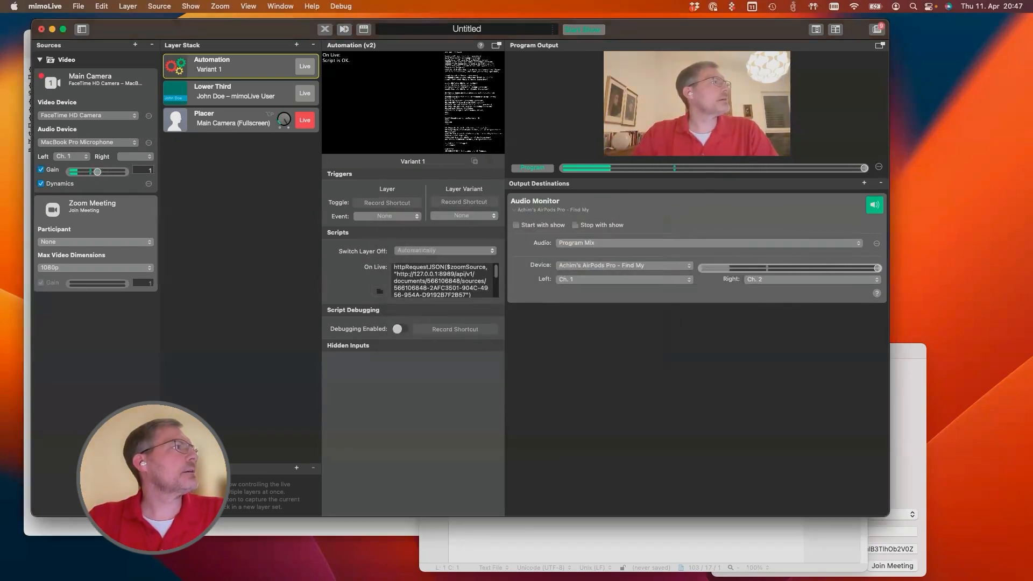
pyautogui.click(235, 92)
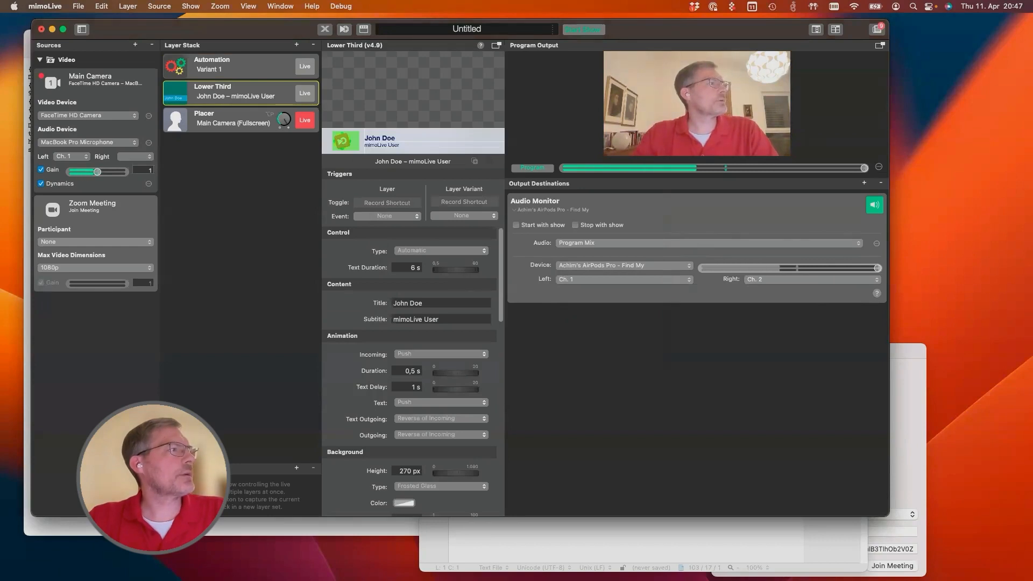
pyautogui.rightClick(382, 303)
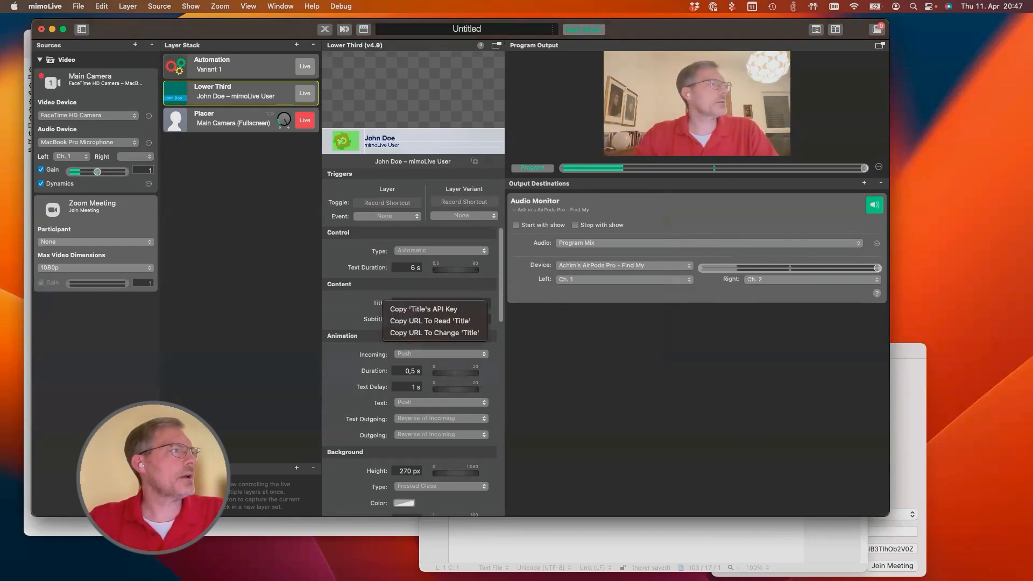
pyautogui.click(434, 332)
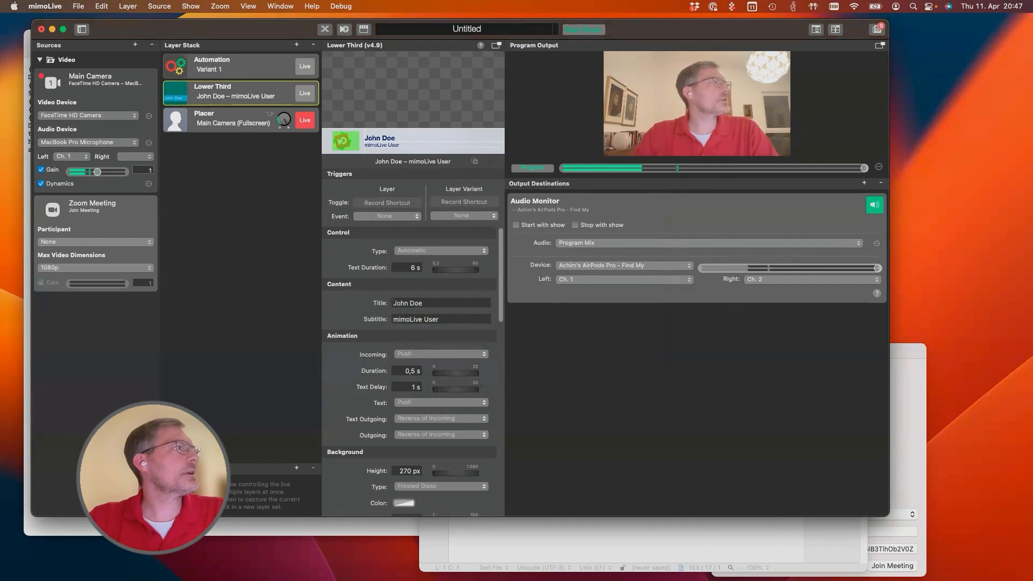
# Reopen the Automation layer's On Live script and append an httpRequest call containing the copied Title URL in quotes.
pyautogui.click(237, 65)
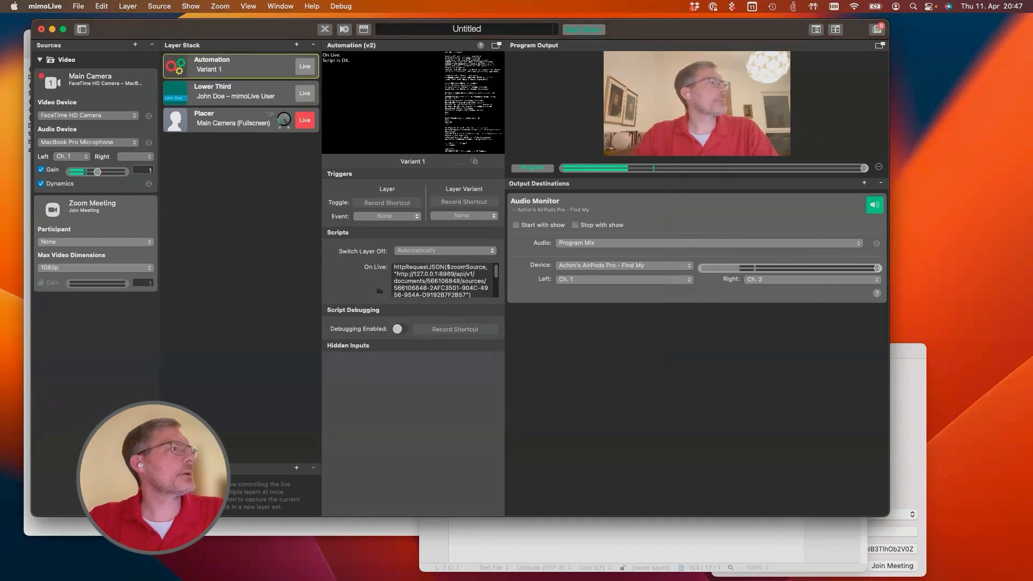
pyautogui.click(380, 291)
pyautogui.click(392, 266)
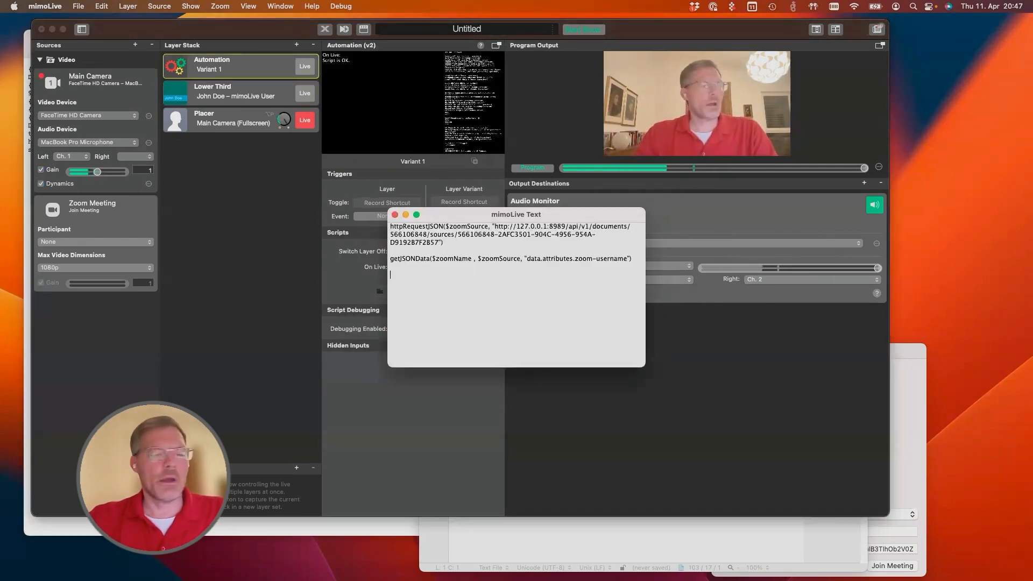
pyautogui.press('Return')
pyautogui.write('http')
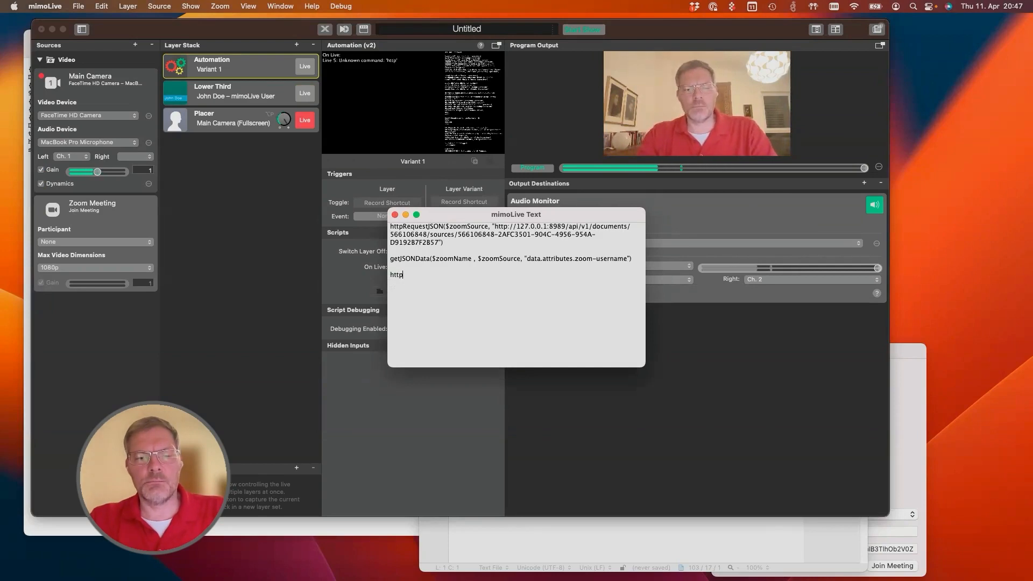
pyautogui.write('Request(')
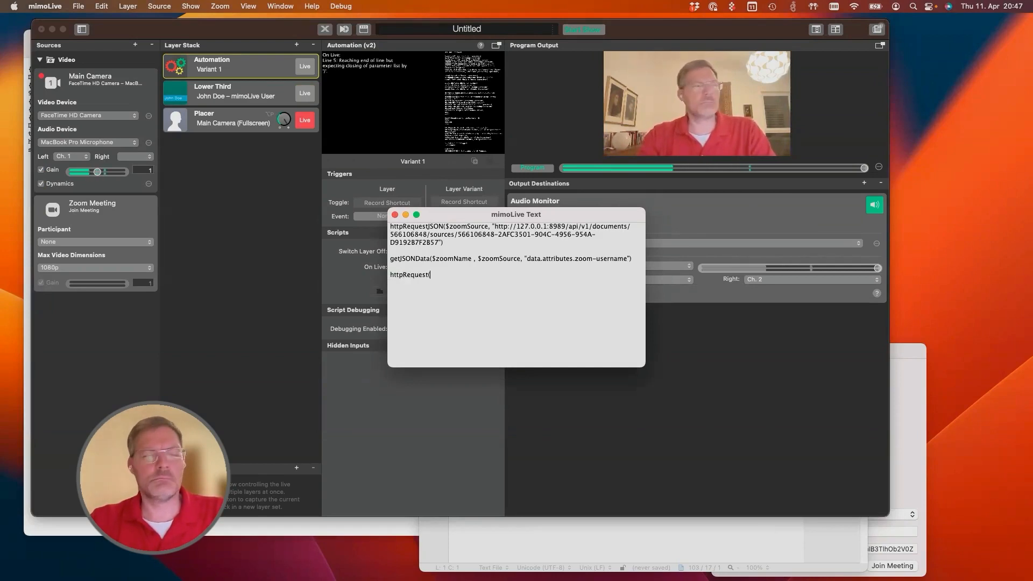
pyautogui.write('"')
pyautogui.press('super+v')
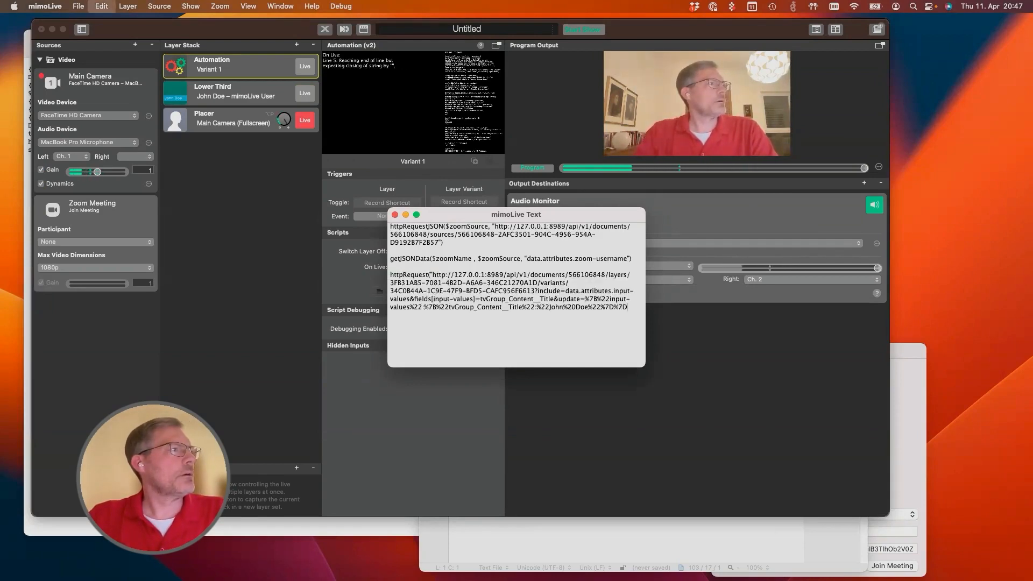
pyautogui.write('")')
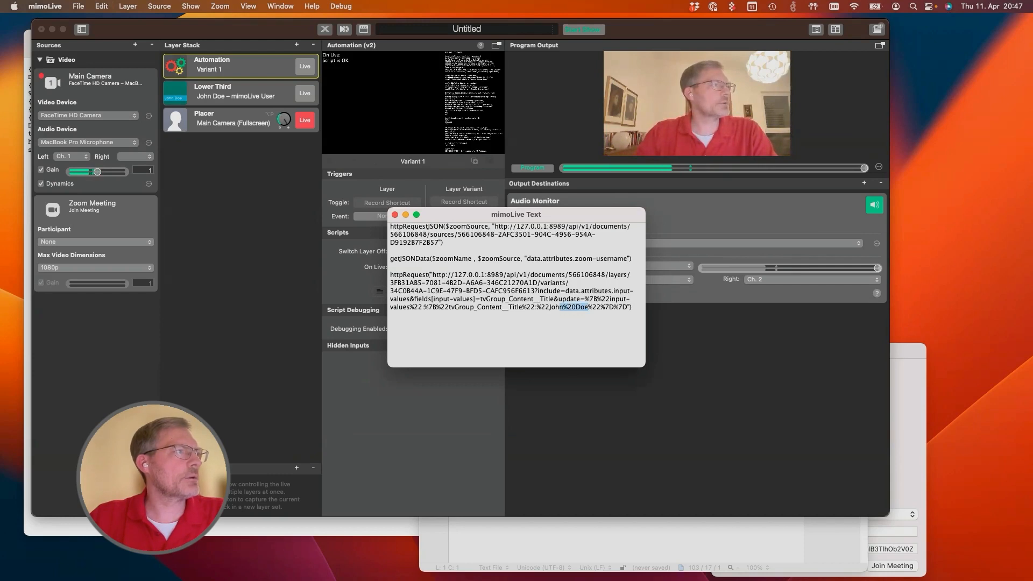
# Replace the placeholder name in the httpRequest URL with the concatenated variable $encodedName, keeping the rest of the URL as a quoted string.
pyautogui.write('" ')
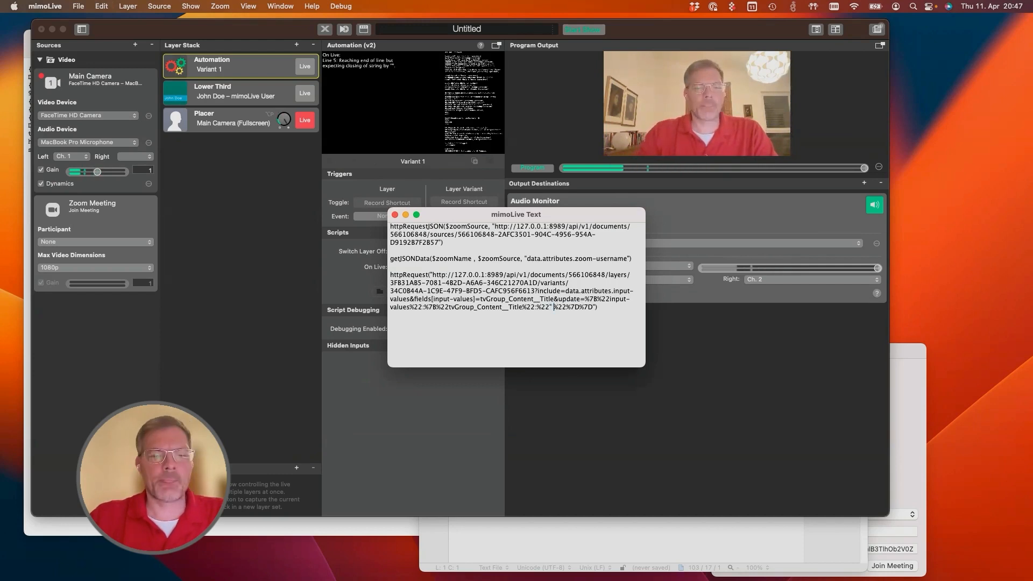
pyautogui.write('+ $')
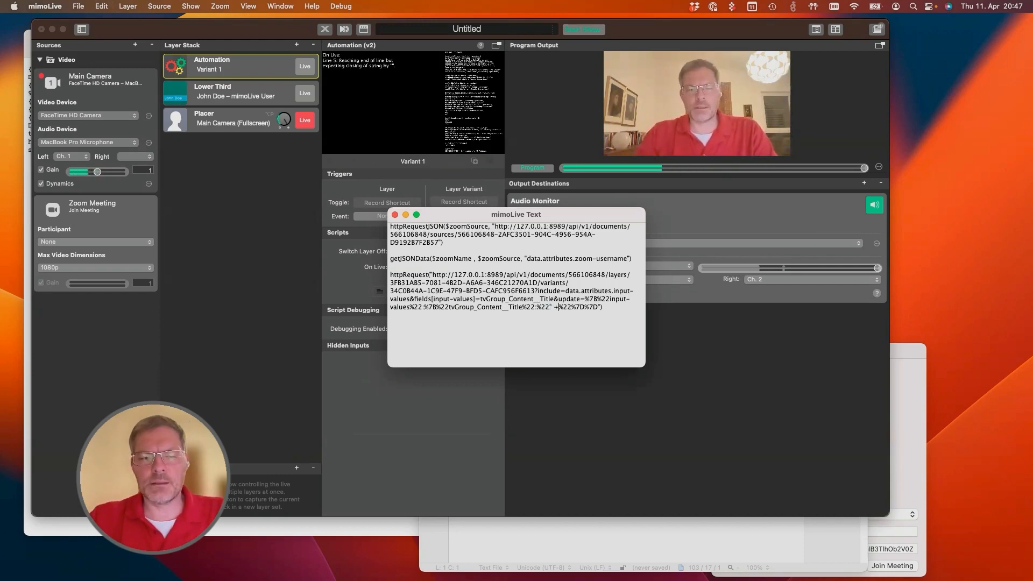
pyautogui.write('e')
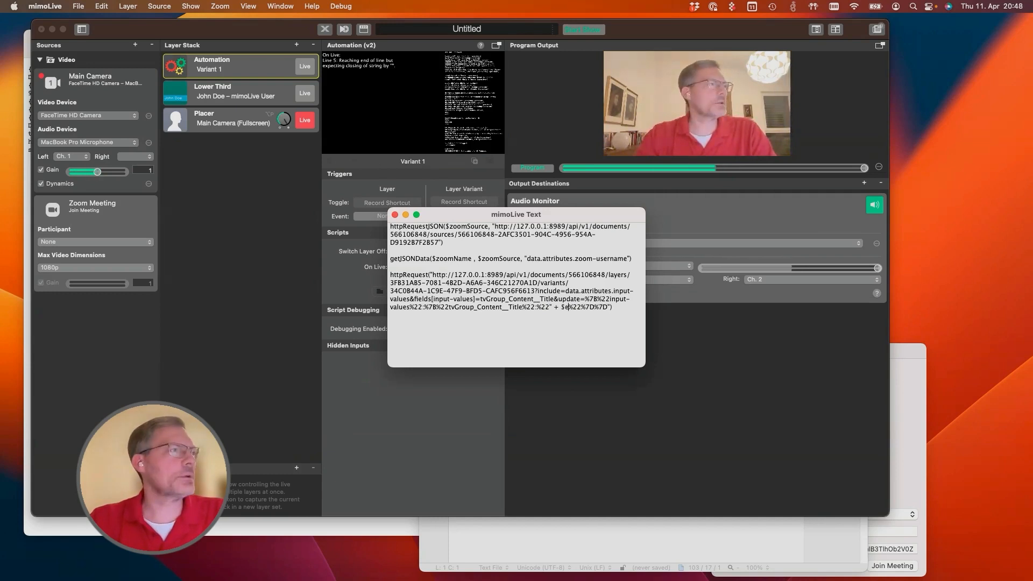
pyautogui.write('ncodedNa')
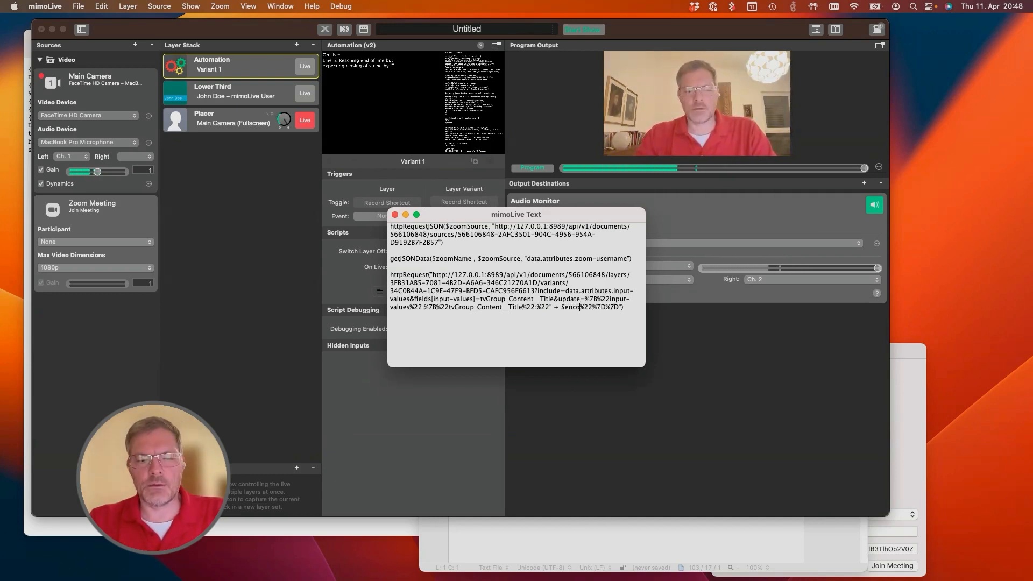
pyautogui.write('me + ')
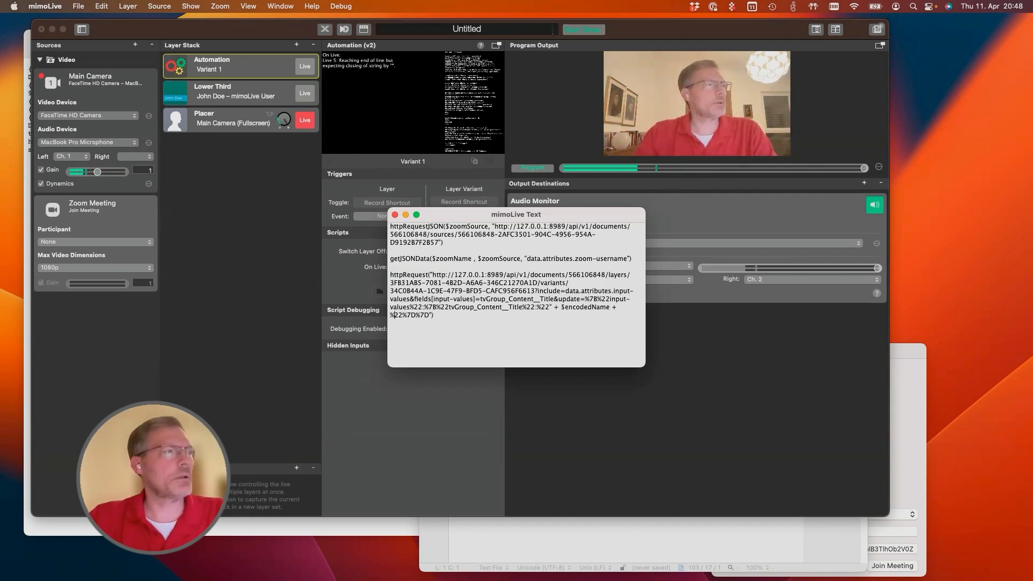
pyautogui.write('"')
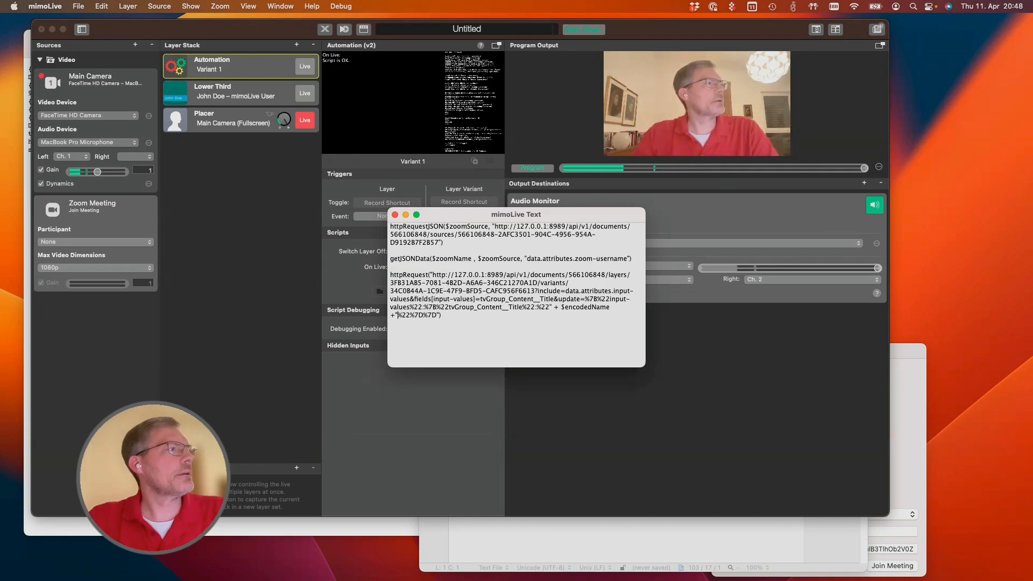
# Insert the line urlEncode($encodedName , $zoomName) between the getJSONData and httpRequest calls, followed by a blank line.
pyautogui.click(391, 267)
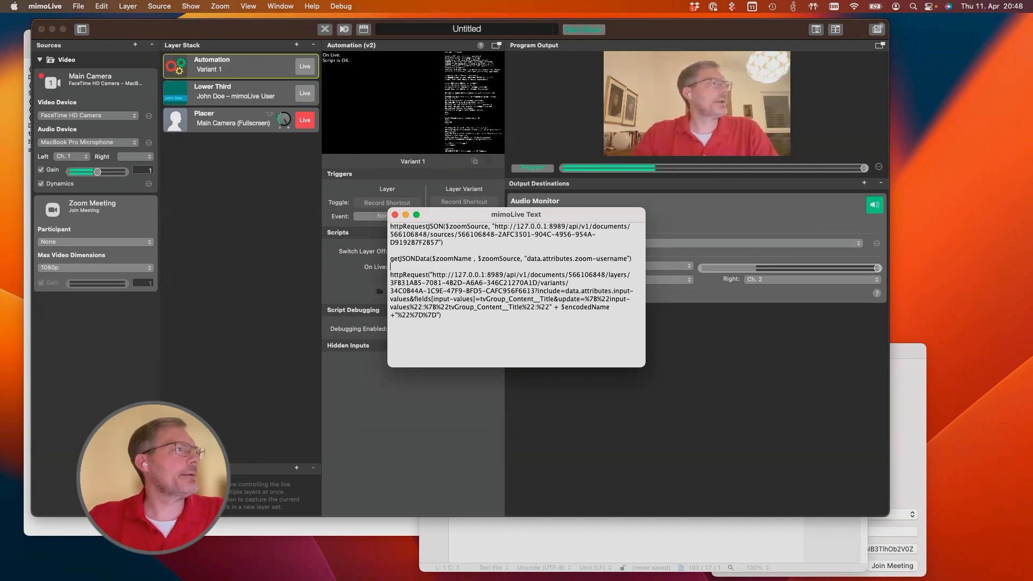
pyautogui.press('Return')
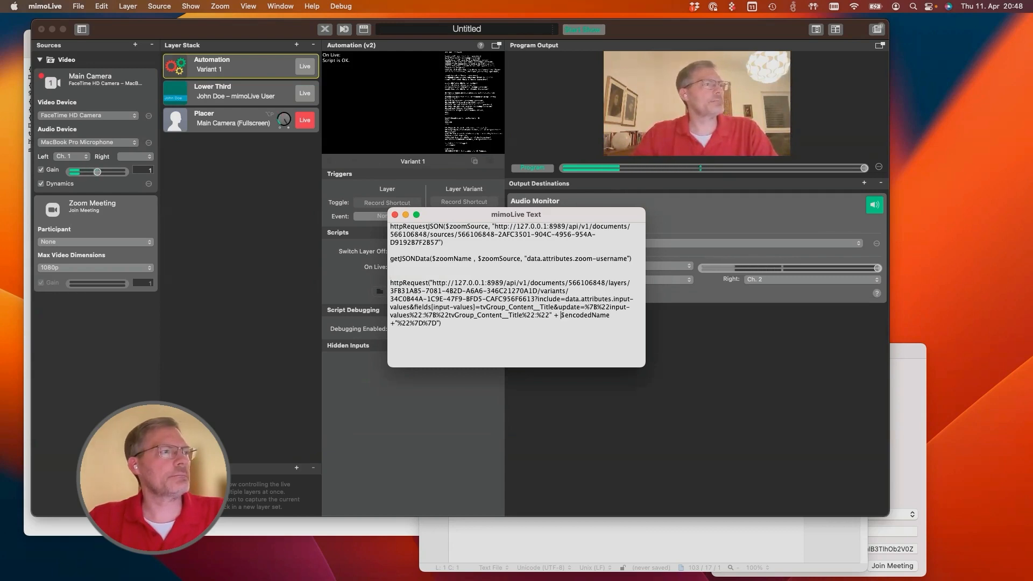
pyautogui.moveTo(560, 315); pyautogui.dragTo(611, 315)
pyautogui.press('super+c')
pyautogui.click(391, 275)
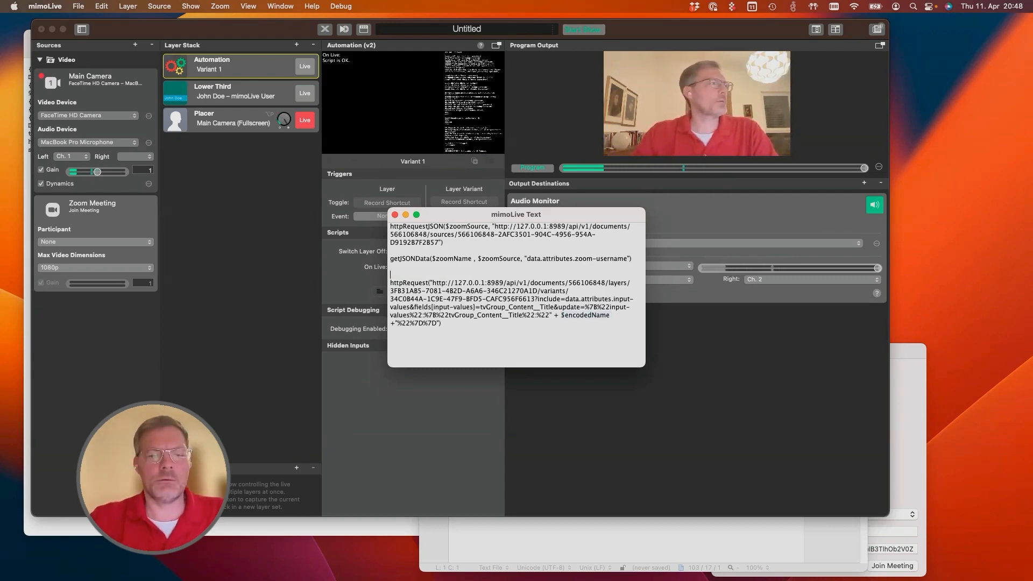
pyautogui.write('urlEncode(')
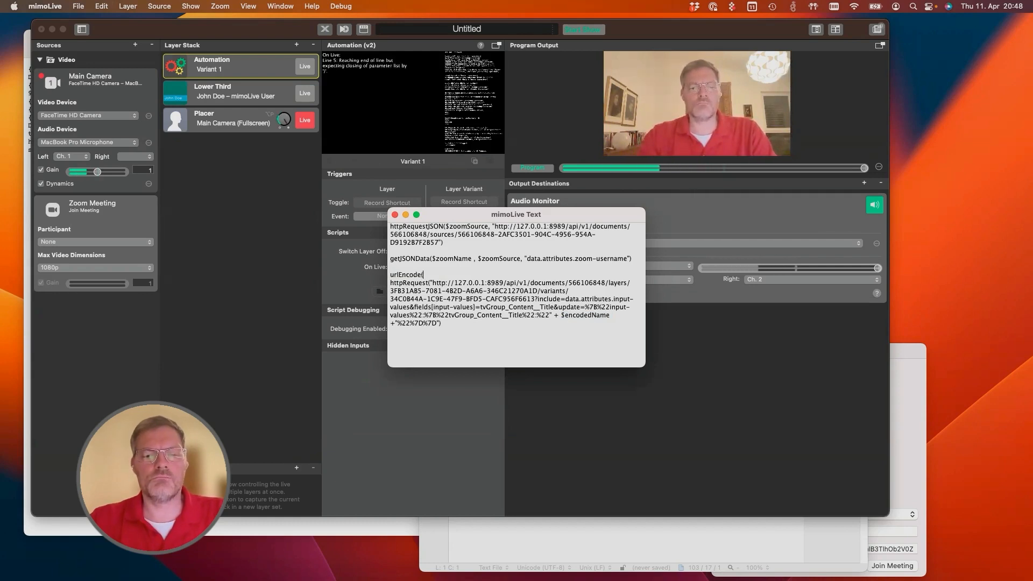
pyautogui.press('super+v')
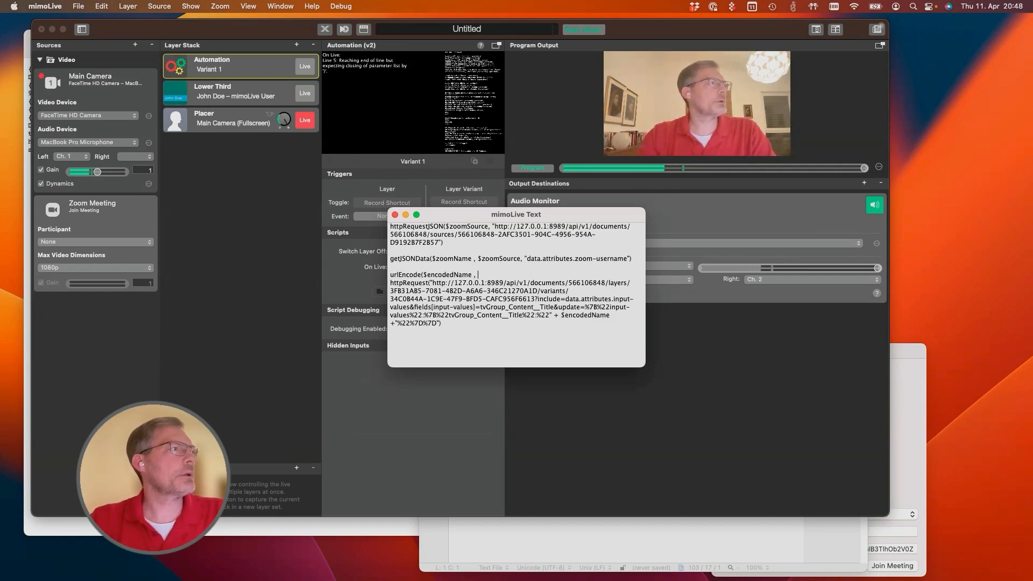
pyautogui.hotkey('shift', 'Left')
pyautogui.hotkey('shift', 'Left')
pyautogui.hotkey('shift', 'Left')
pyautogui.hotkey('shift', 'Left')
pyautogui.hotkey('shift', 'Left')
pyautogui.hotkey('shift', 'Left')
pyautogui.hotkey('shift', 'Left')
pyautogui.hotkey('shift', 'Left')
pyautogui.hotkey('shift', 'Left')
pyautogui.press('super+c')
pyautogui.click(477, 275)
pyautogui.press('super+v')
pyautogui.write(')')
pyautogui.press('Return')
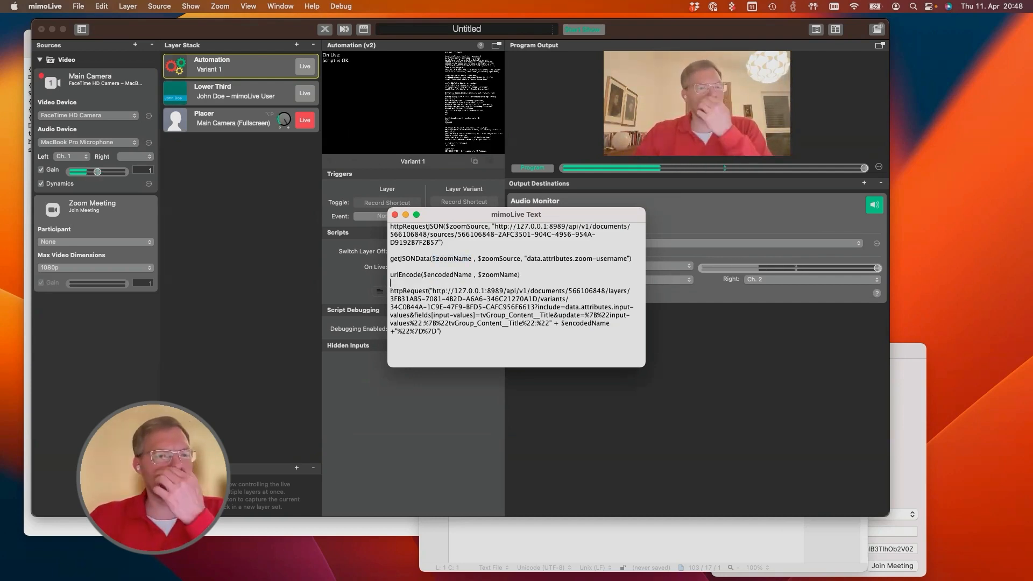
# Close the script window, join the Zoom meeting, and assign the first selectable named participant to the Zoom Meeting source.
pyautogui.moveTo(516, 215); pyautogui.dragTo(270, 266)
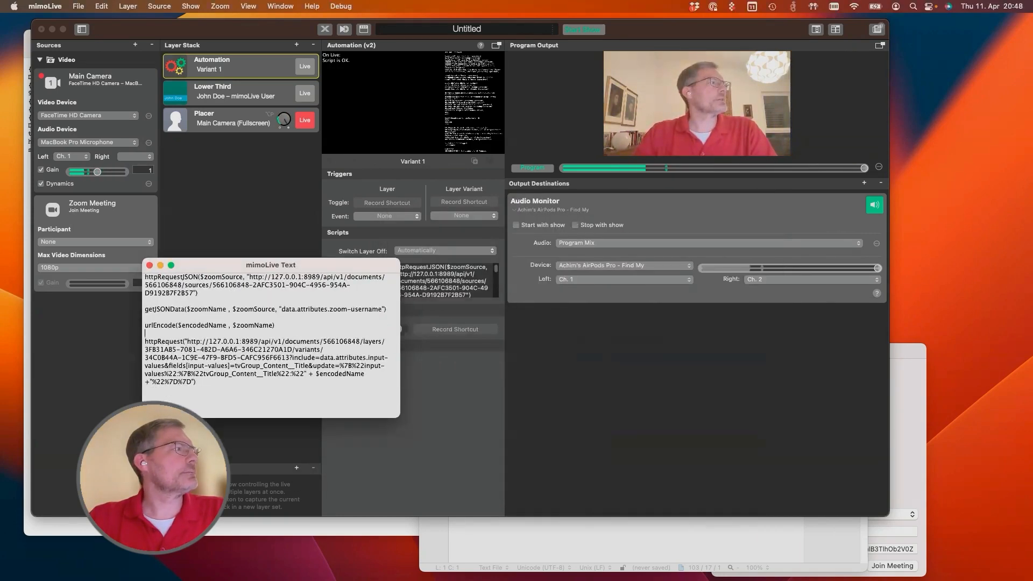
pyautogui.click(149, 264)
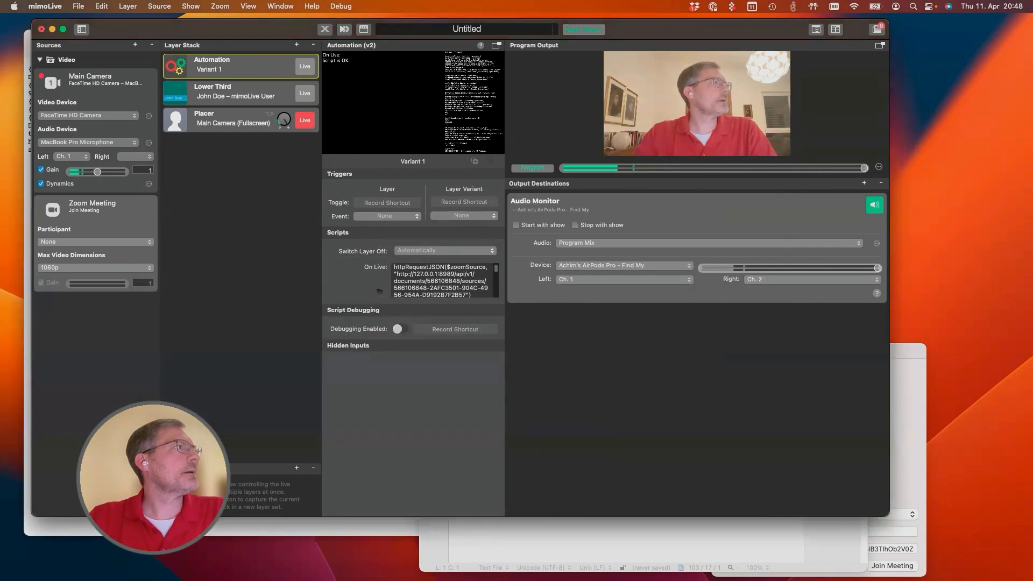
pyautogui.click(220, 6)
pyautogui.click(245, 22)
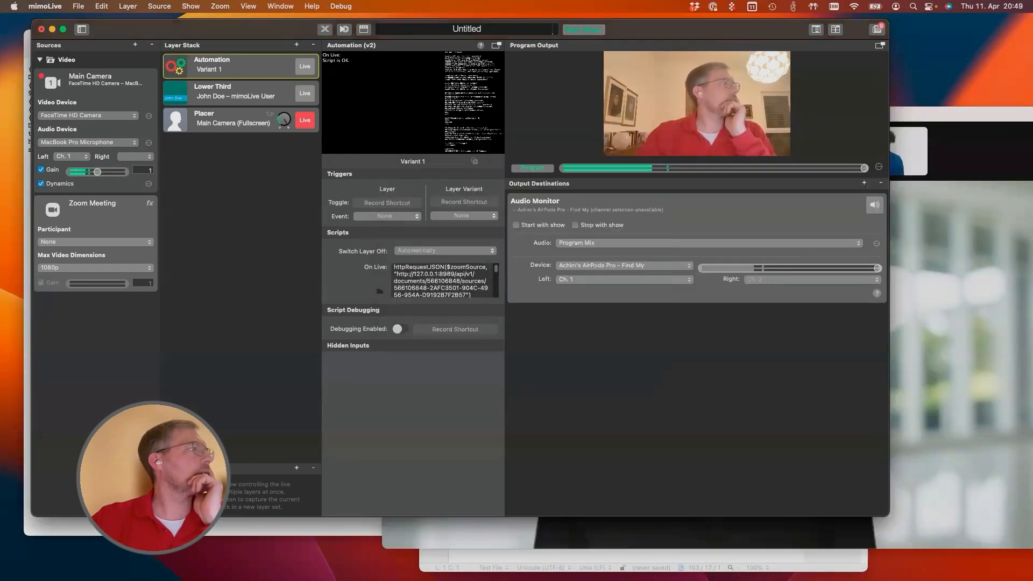
pyautogui.click(95, 242)
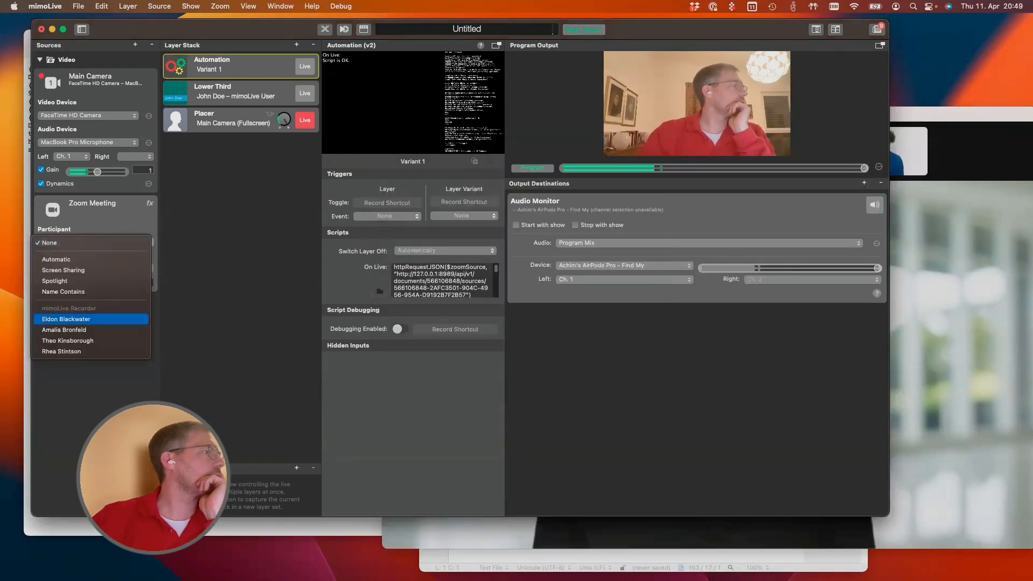
pyautogui.press('Return')
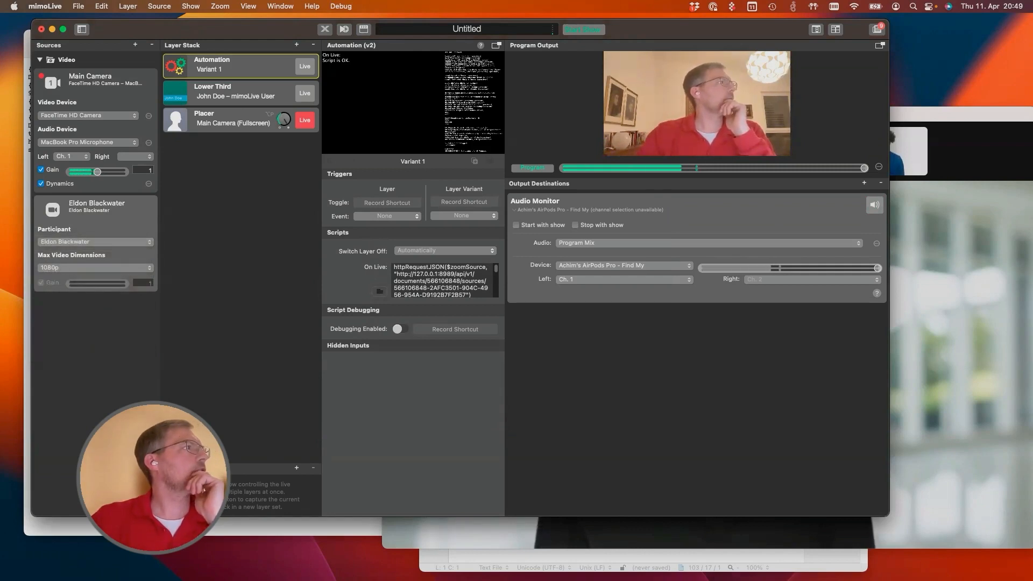
# Switch the Lower Third layer's control type to Manual and back to Automatic.
pyautogui.click(235, 92)
pyautogui.click(440, 251)
pyautogui.click(411, 239)
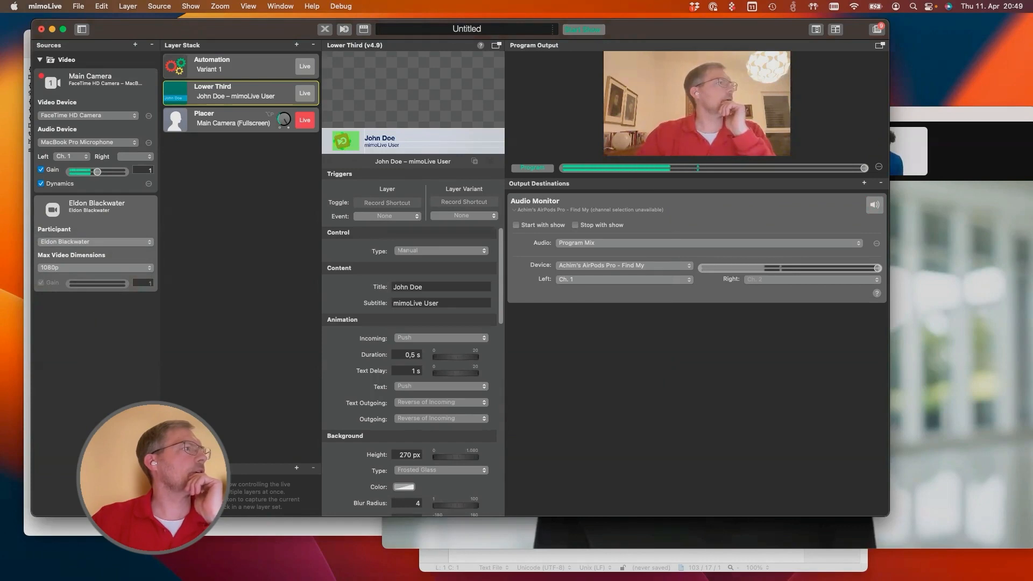
pyautogui.click(440, 251)
pyautogui.click(425, 263)
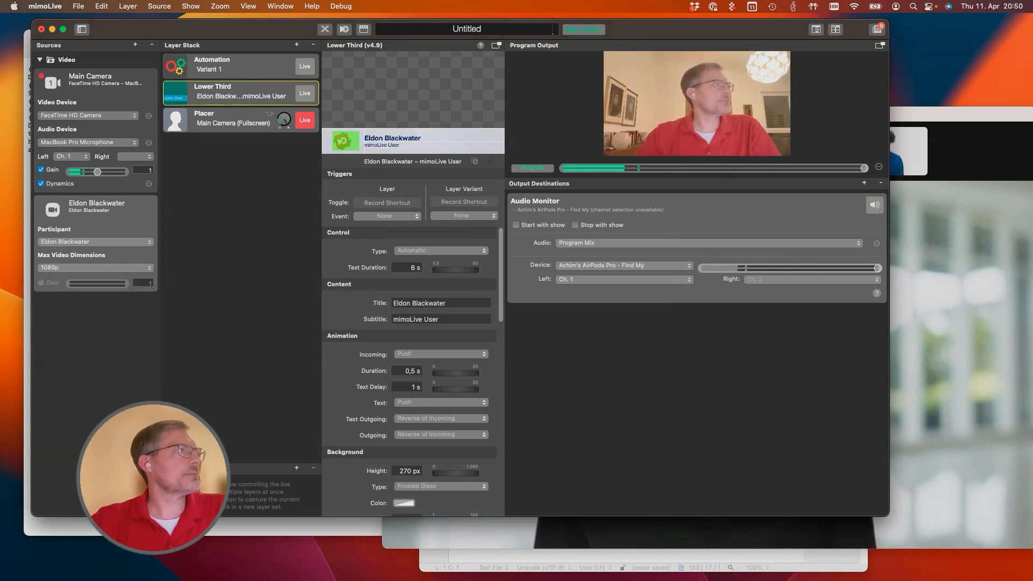
# Reopen the Automation layer's On Live script and insert loop() as its first line.
pyautogui.click(241, 65)
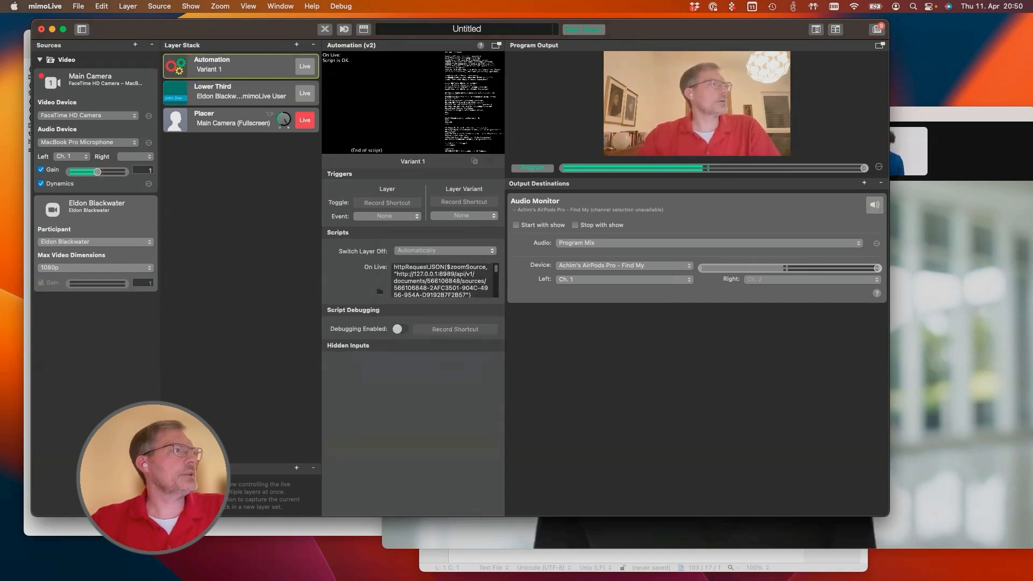
pyautogui.click(379, 291)
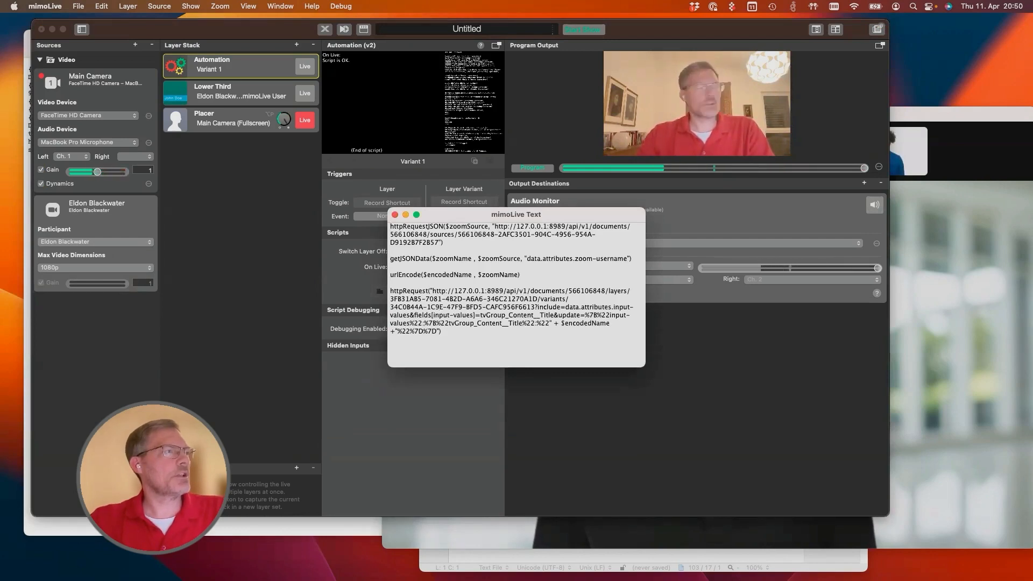
pyautogui.press('Return')
pyautogui.write('loop()')
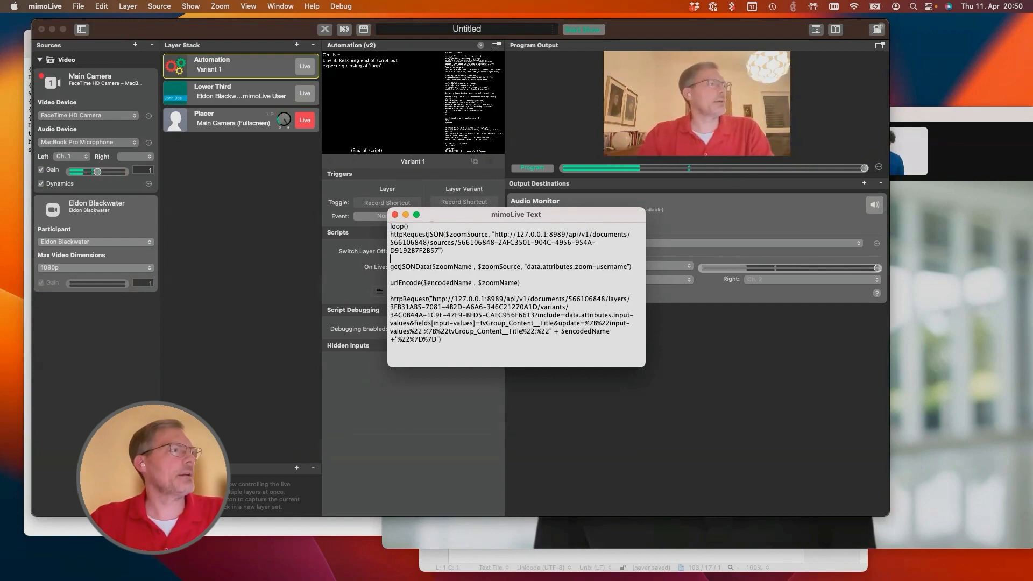
# End the script with sleep(1) and Endloop lines, and switch the Automation layer live.
pyautogui.write('s')
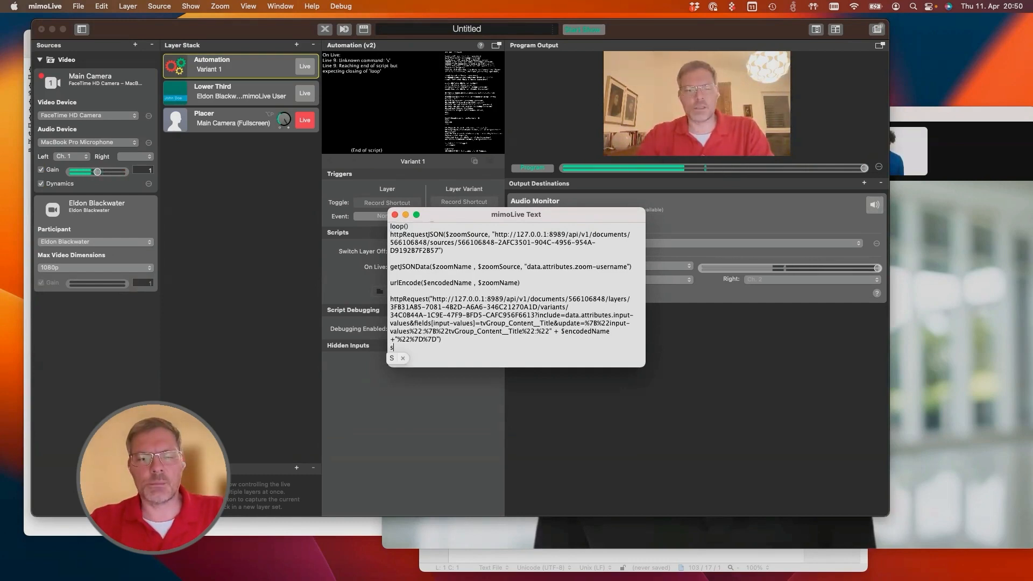
pyautogui.write('lep')
pyautogui.press('BackSpace')
pyautogui.write('eep(1)')
pyautogui.press('Return')
pyautogui.write('endloop')
pyautogui.press('Return')
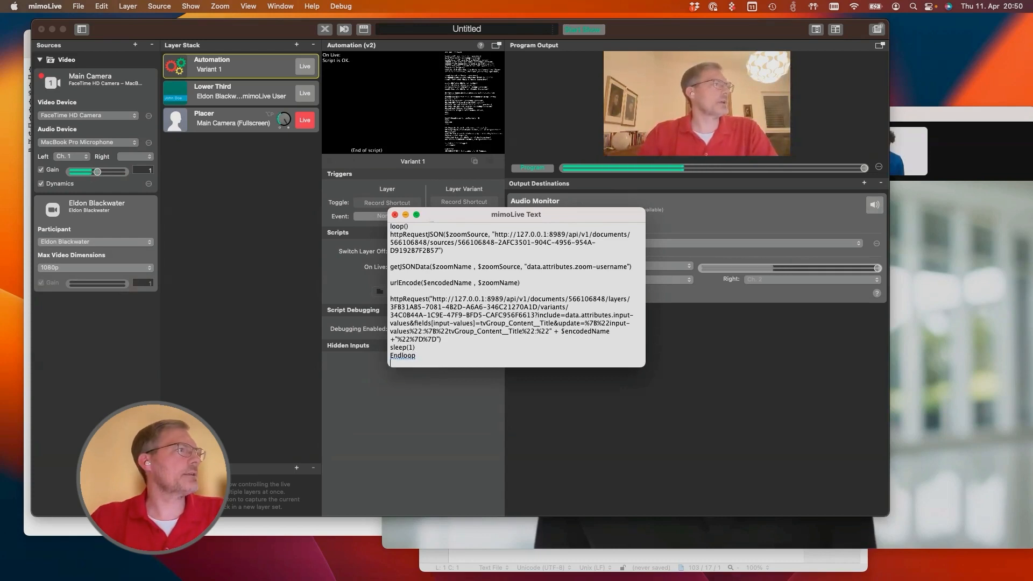
pyautogui.click(395, 214)
pyautogui.click(305, 66)
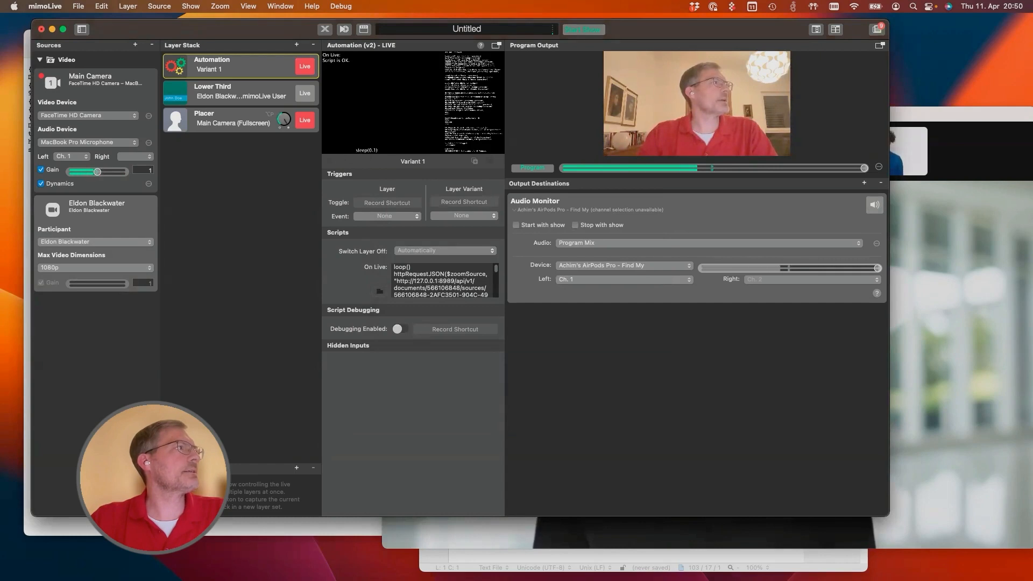
# Assign the second named participant in the list to the Zoom Meeting source.
pyautogui.click(96, 242)
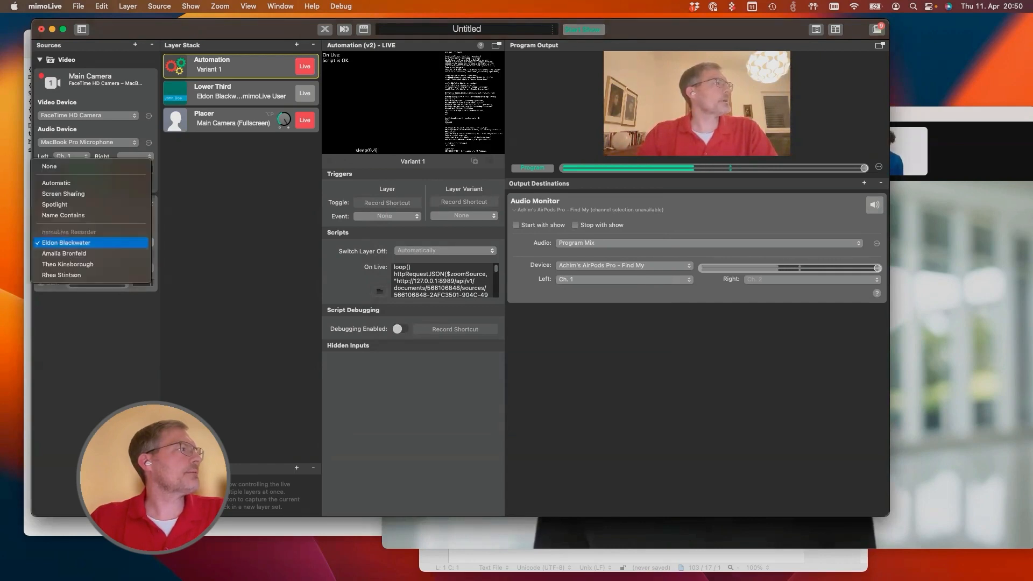
pyautogui.click(80, 253)
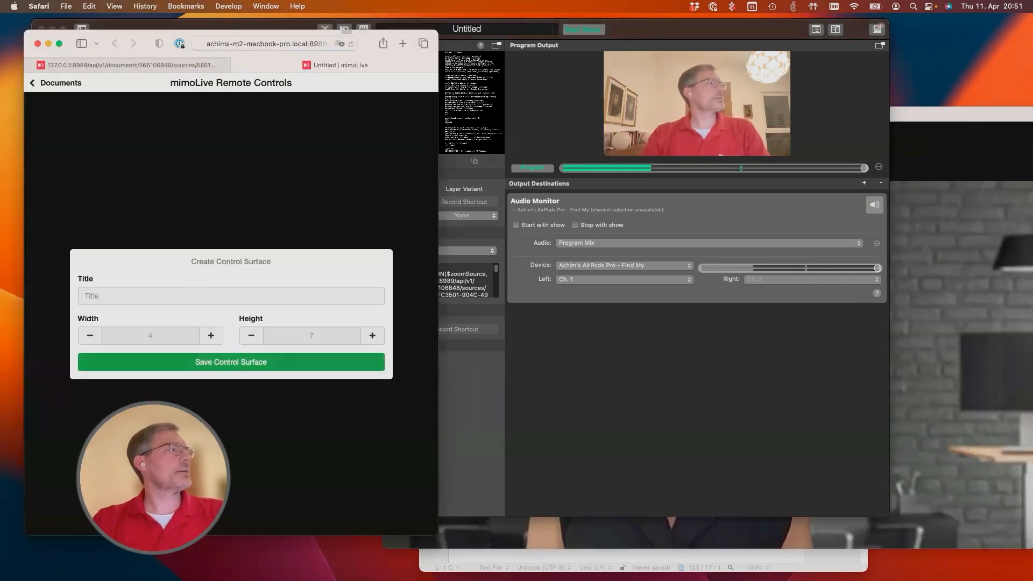
# In Safari's mimoLive Remote Controls, create a control surface with a Lower Third layer button in its first row, and set it to Live.
pyautogui.click(231, 362)
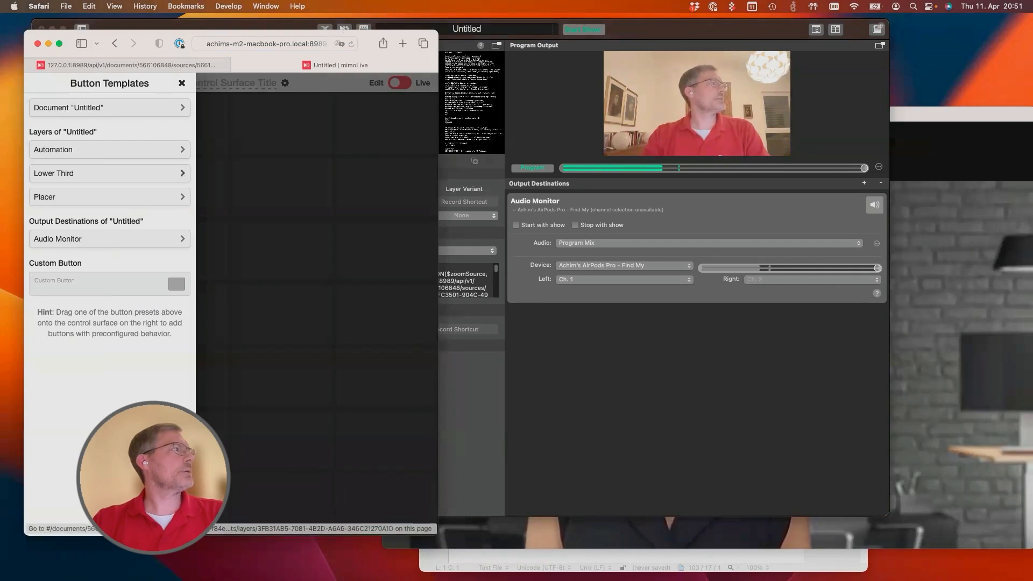
pyautogui.click(110, 173)
pyautogui.moveTo(121, 111); pyautogui.dragTo(162, 129)
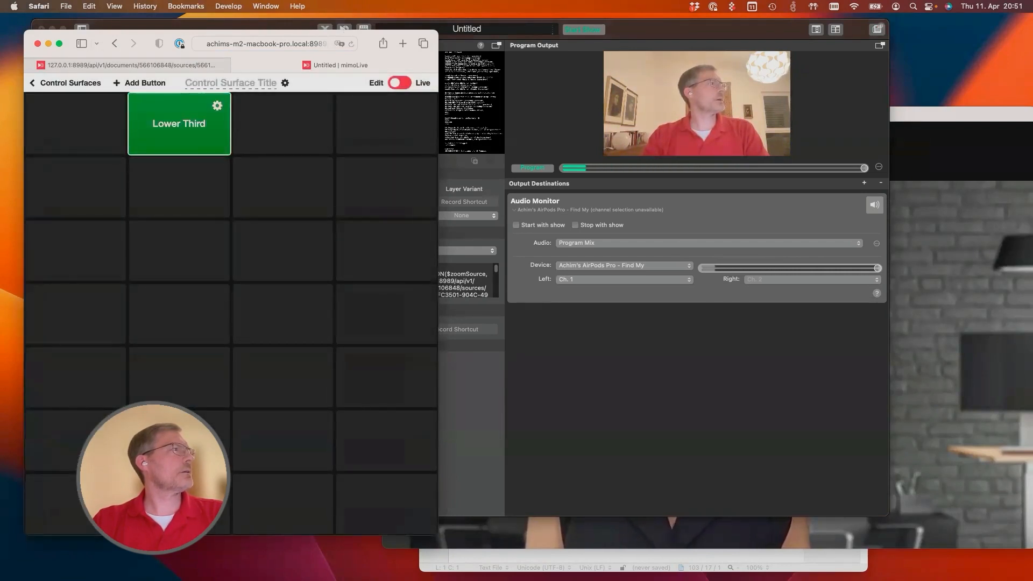
pyautogui.click(400, 83)
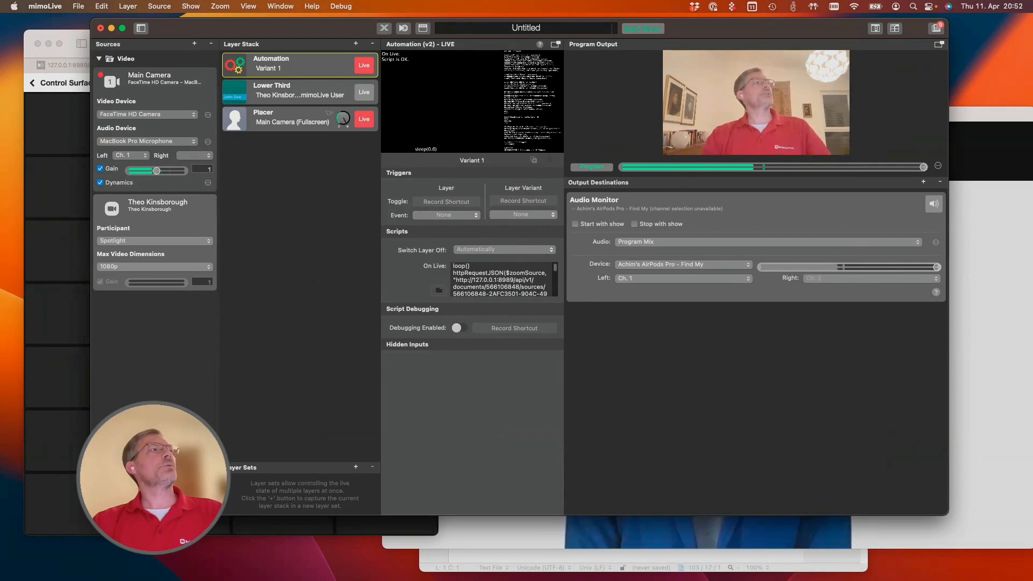
# Copy the Lower Third layer's API endpoint to the clipboard and open the Automation layer's On Live script.
pyautogui.click(412, 309)
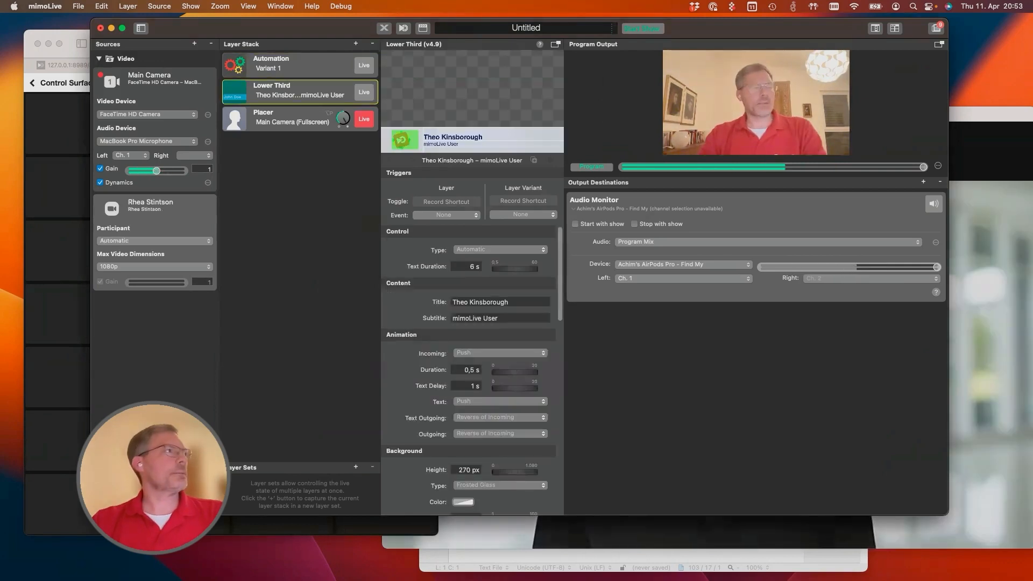
pyautogui.rightClick(240, 91)
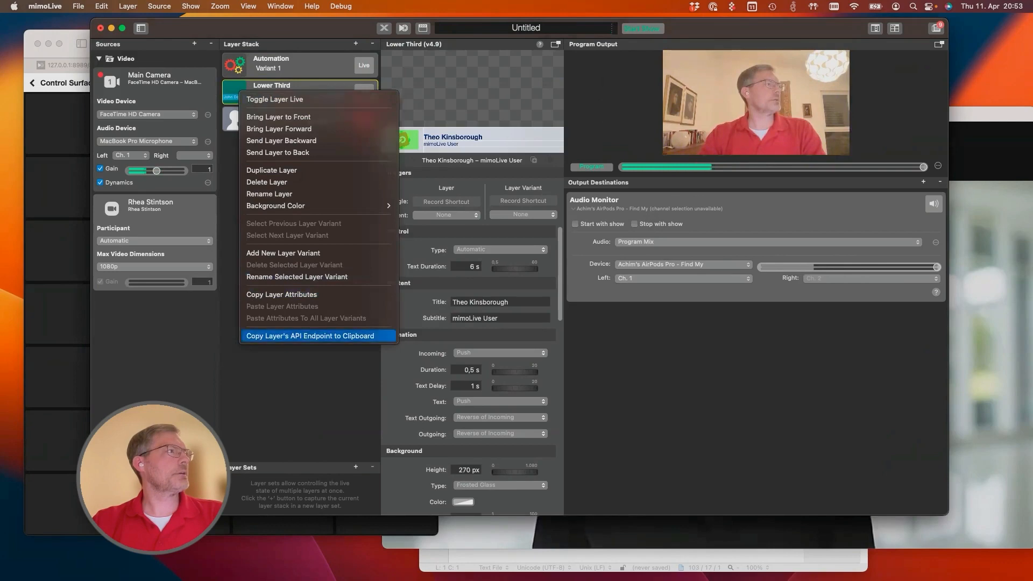
pyautogui.click(309, 335)
pyautogui.click(291, 64)
pyautogui.click(501, 279)
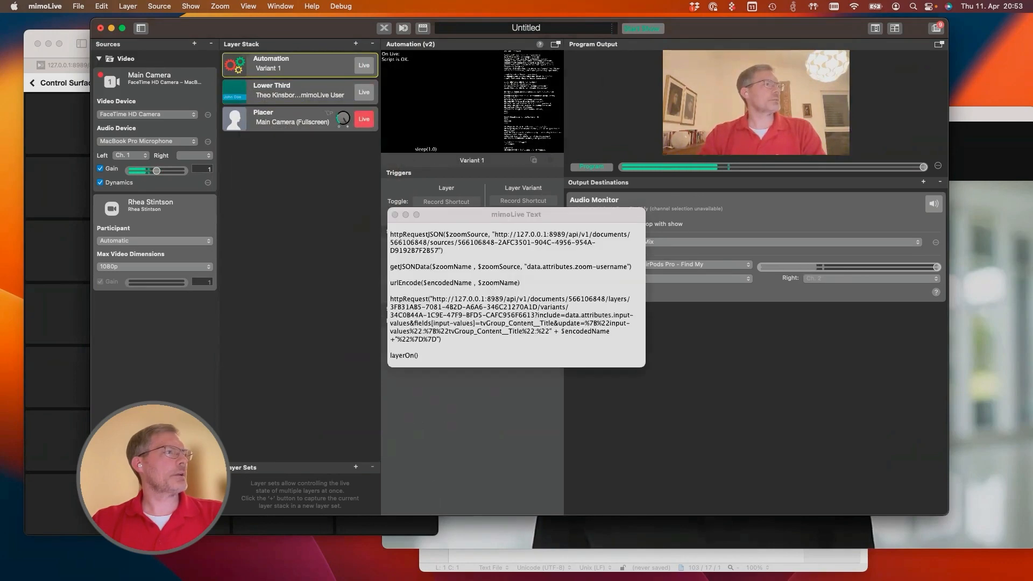
pyautogui.click(316, 68)
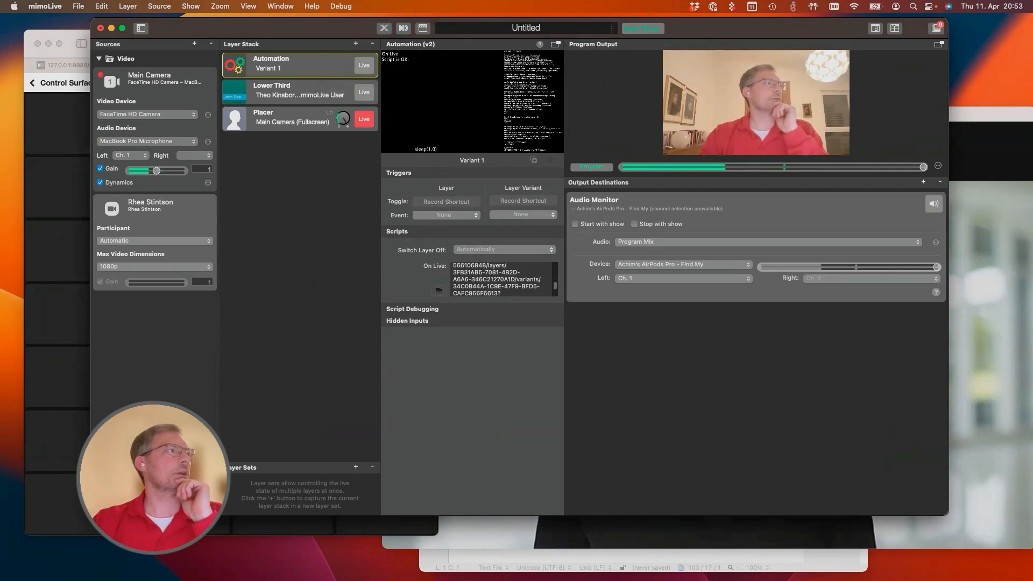
# Rename the Automation layer to Start Lowerthird and switch it live to run its script.
pyautogui.doubleClick(275, 59)
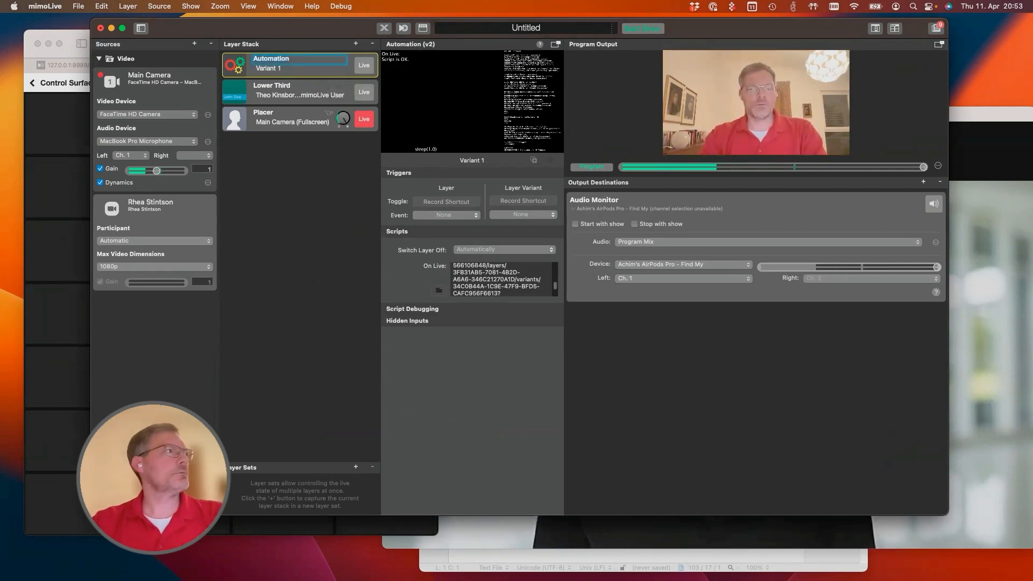
pyautogui.write('Start Lowerthird')
pyautogui.press('Return')
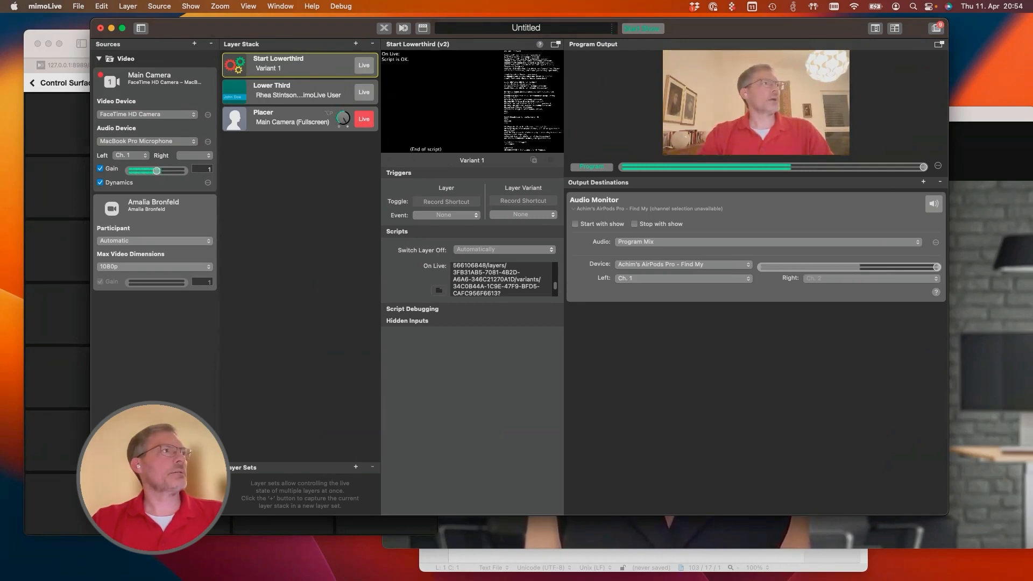
pyautogui.click(364, 66)
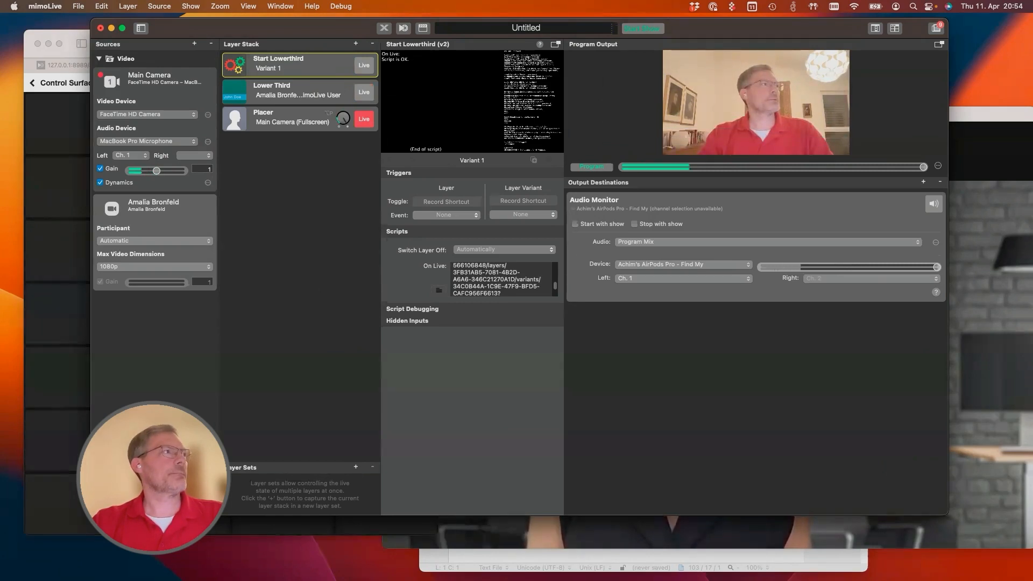
# Set the Lower Third layer's control type to Manual and switch the layer live.
pyautogui.click(299, 91)
pyautogui.click(500, 249)
pyautogui.click(473, 237)
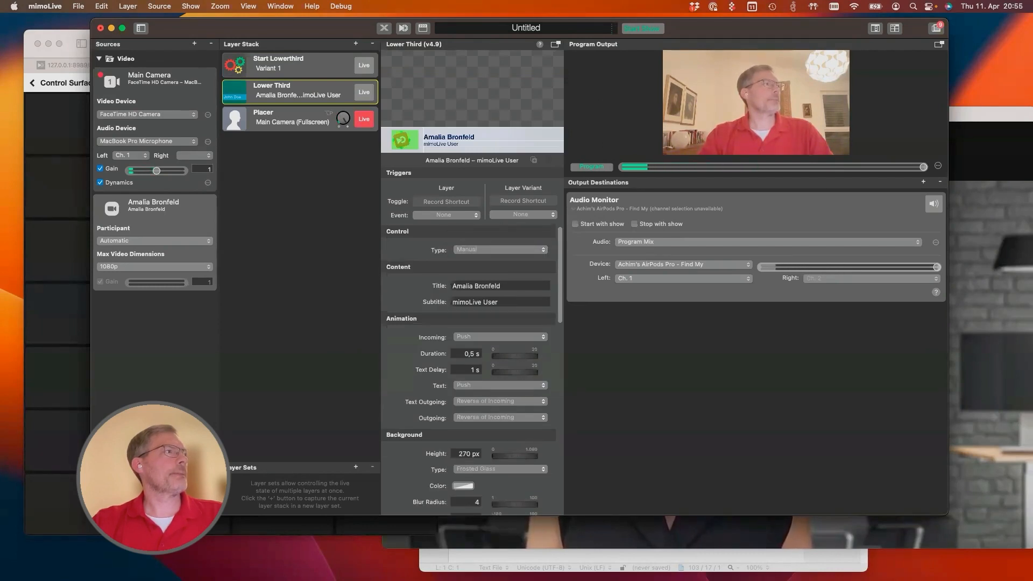
pyautogui.click(363, 92)
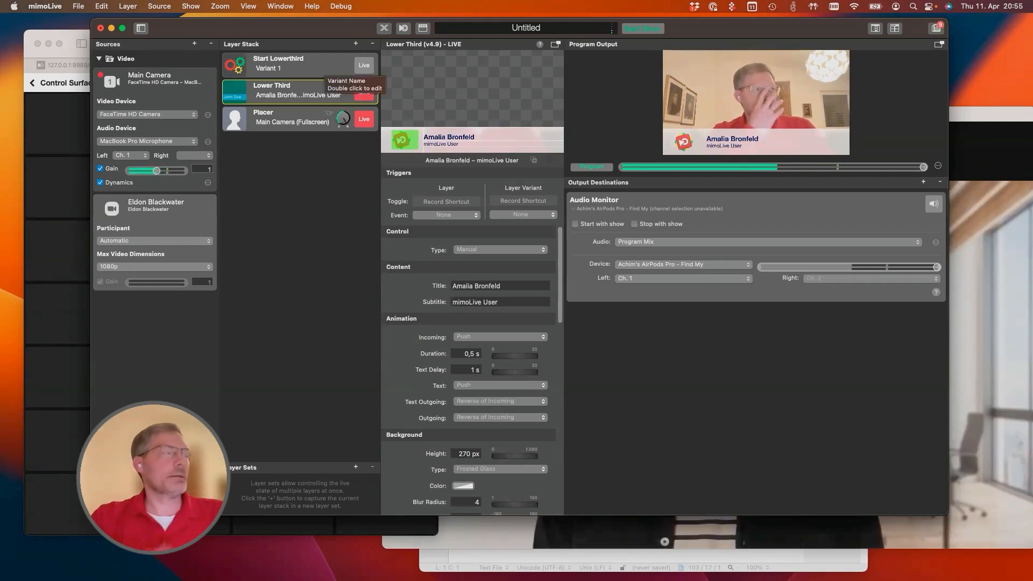
# Run the Start Lowerthird automation while the Lower Third layer is live.
pyautogui.click(336, 61)
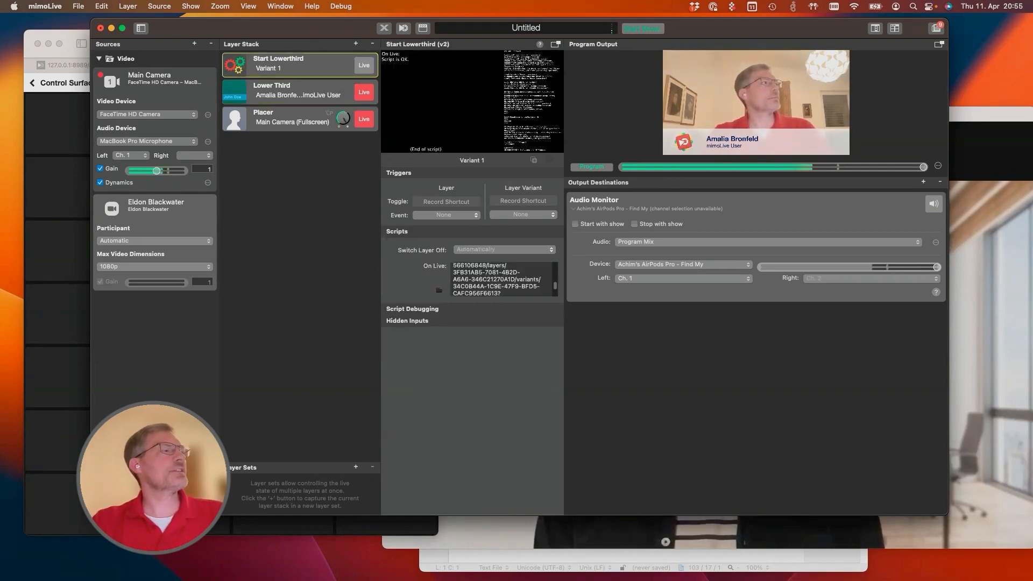
pyautogui.click(322, 87)
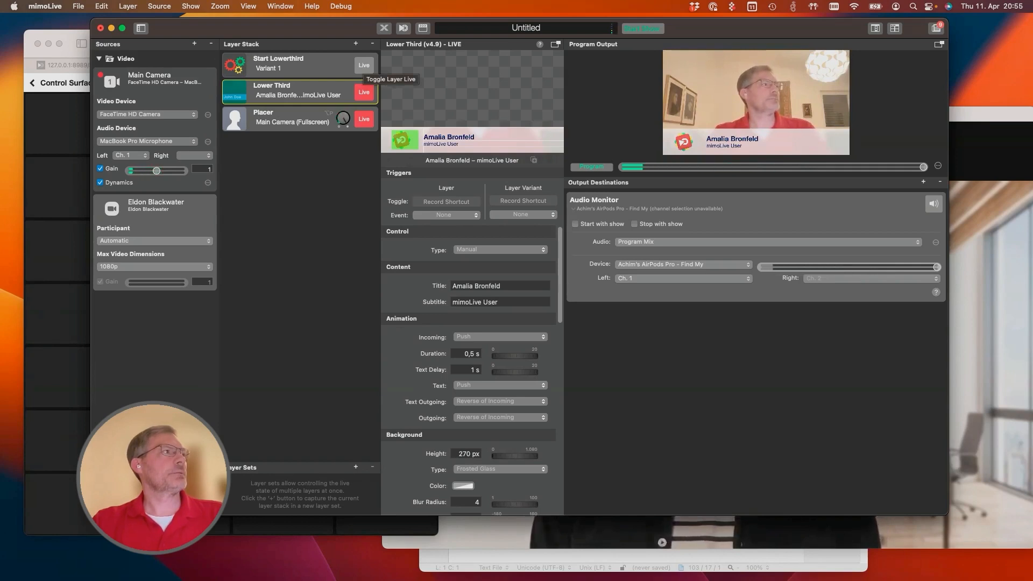
pyautogui.click(364, 65)
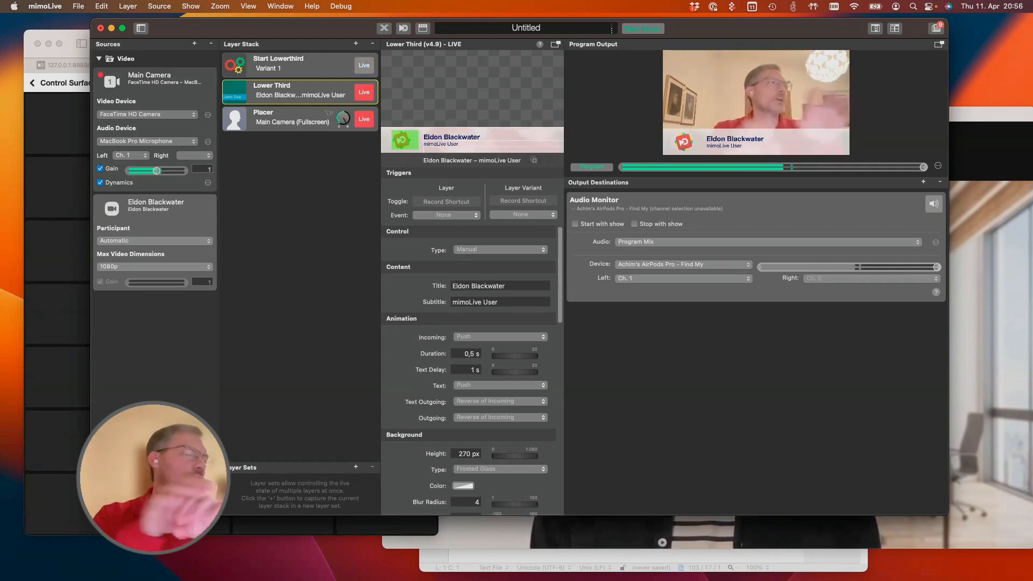
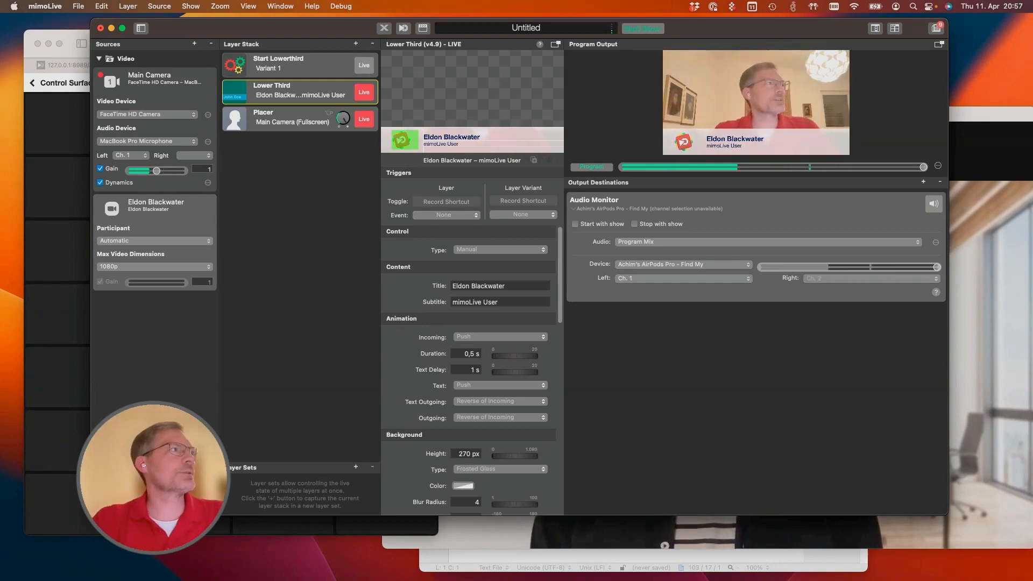
pyautogui.click(299, 64)
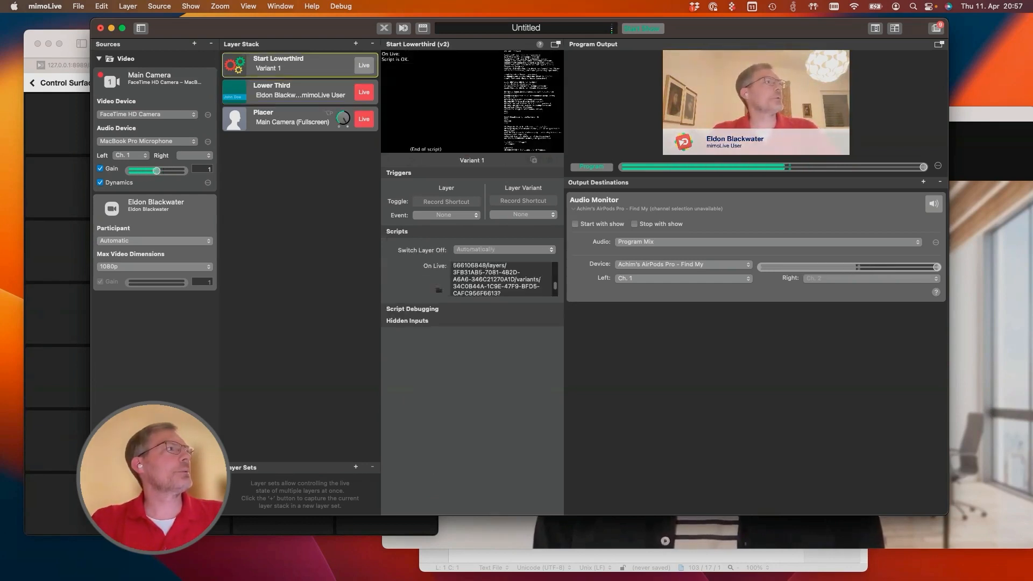
# Add five more variants to the Lower Third layer.
pyautogui.click(300, 92)
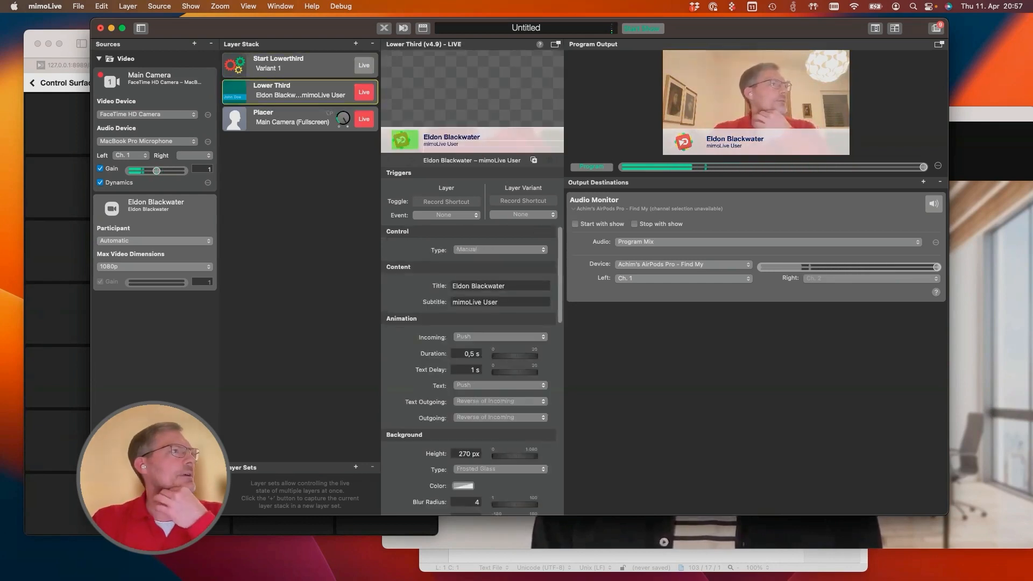
pyautogui.click(533, 160)
pyautogui.click(533, 160)
pyautogui.click(534, 160)
pyautogui.click(533, 160)
pyautogui.click(534, 160)
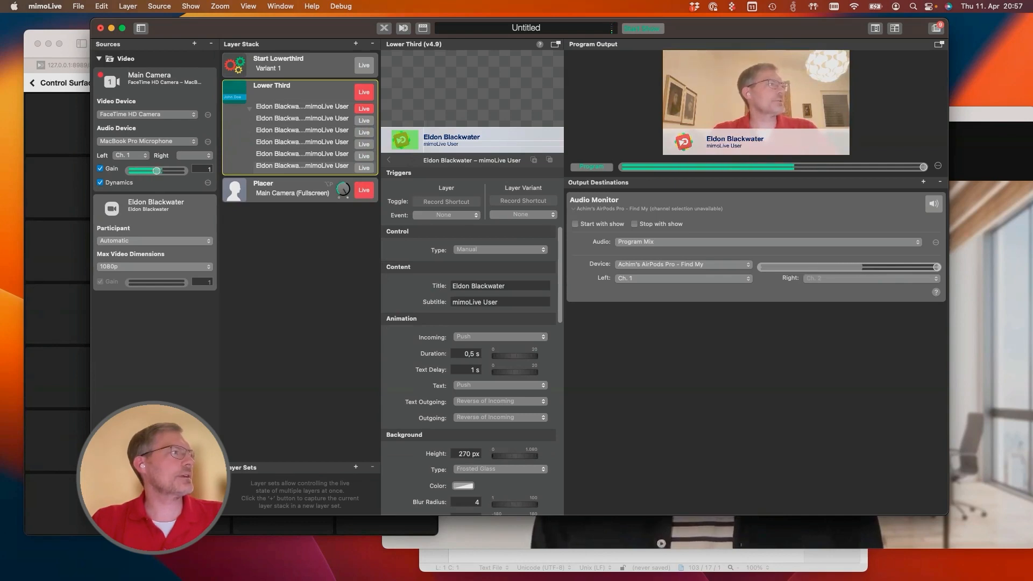
# Assign the first named participant to the first Zoom source and the third named participant to the second Zoom source.
pyautogui.click(154, 241)
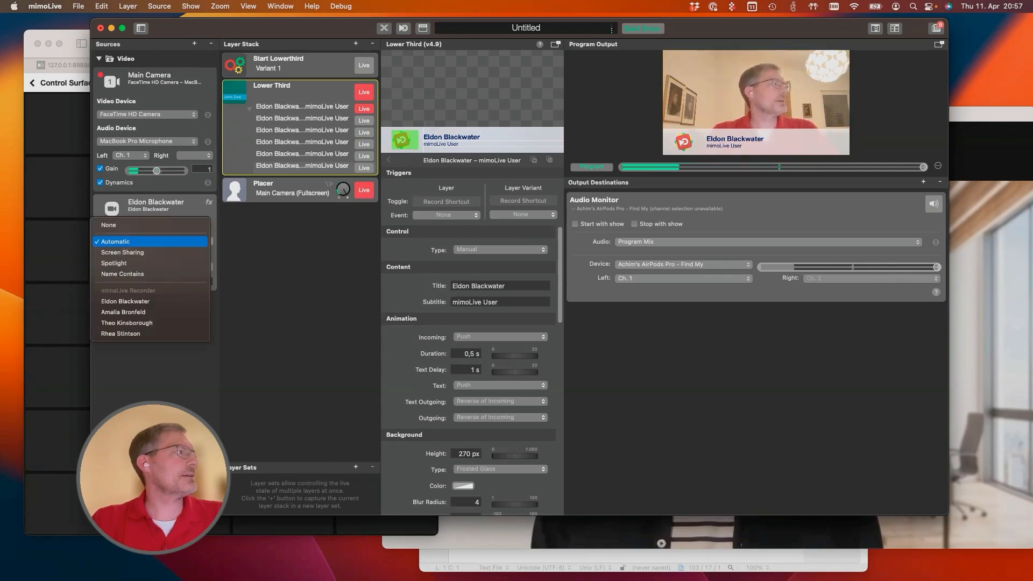
pyautogui.click(129, 301)
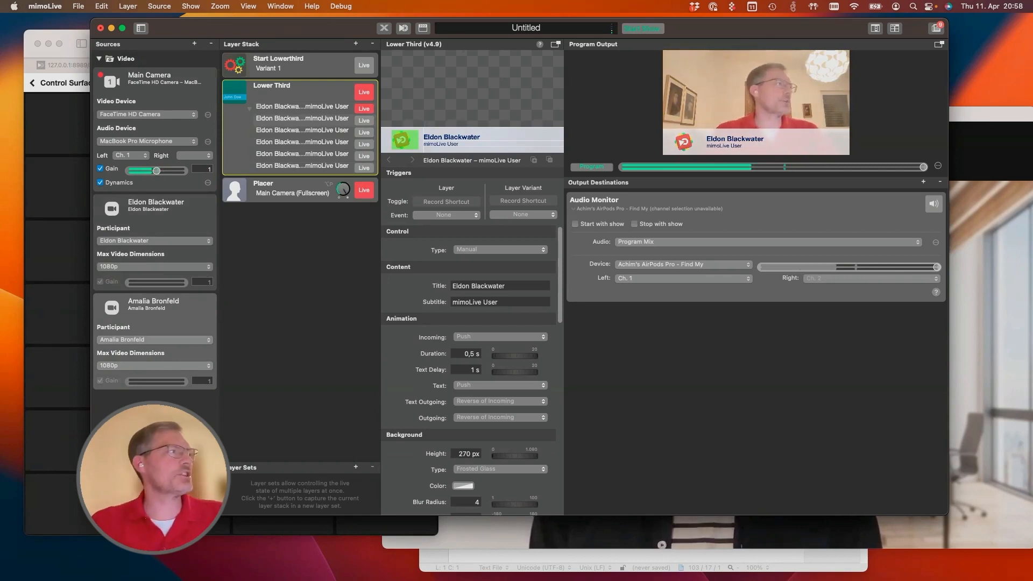
pyautogui.click(154, 340)
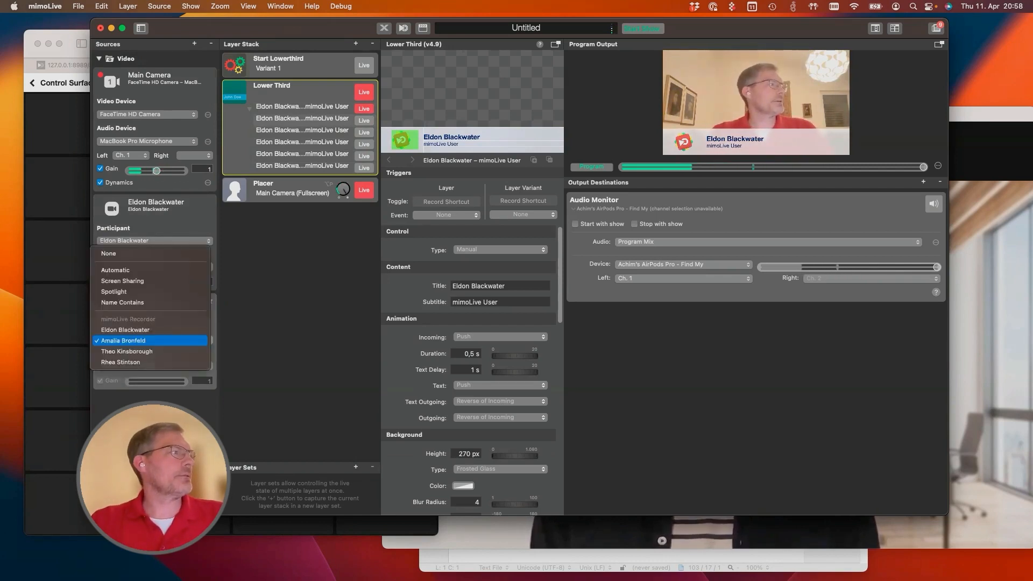
pyautogui.click(127, 352)
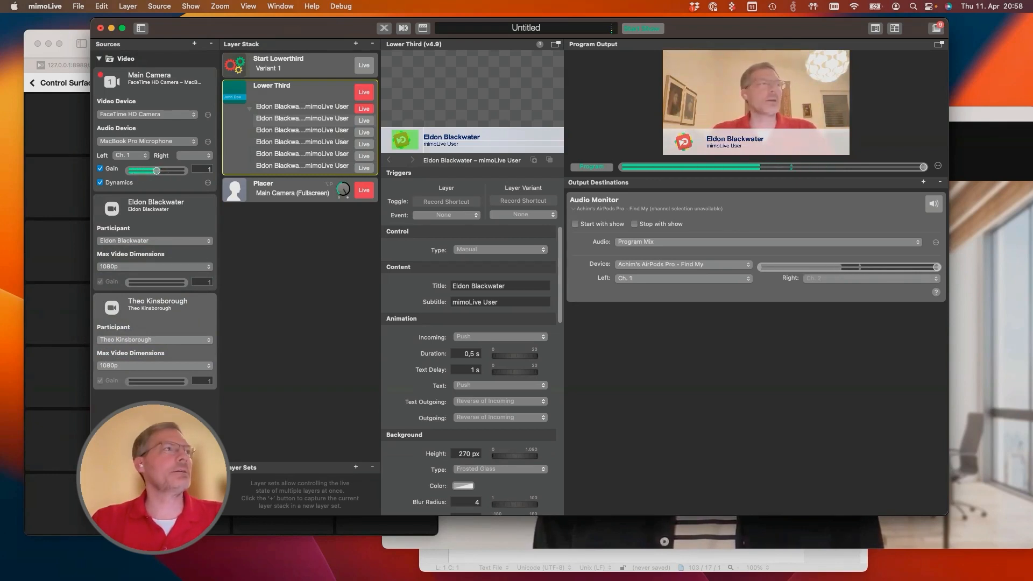
# Add a File Recording output destination and set its video to the first Zoom participant source.
pyautogui.click(923, 181)
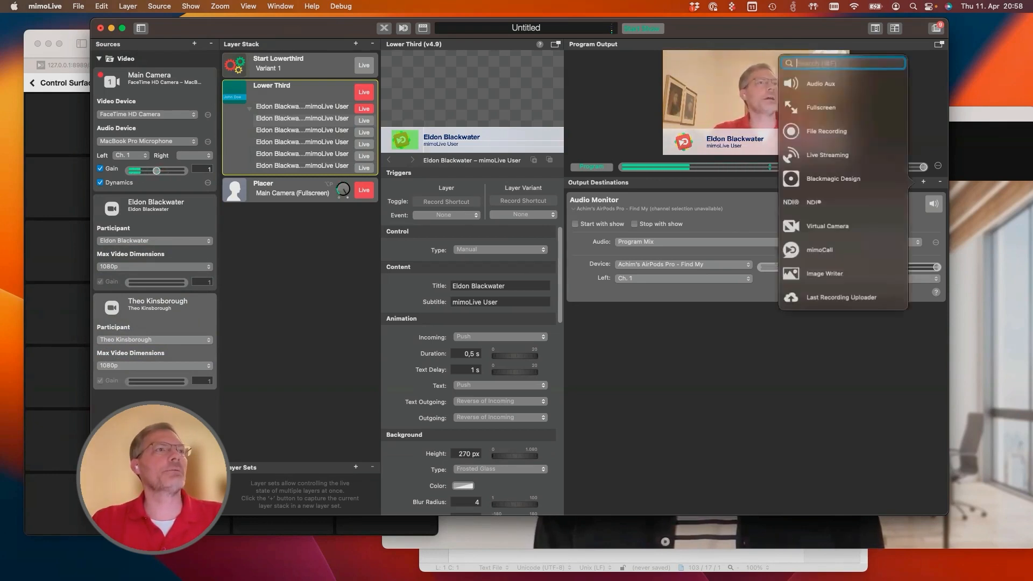
pyautogui.click(827, 131)
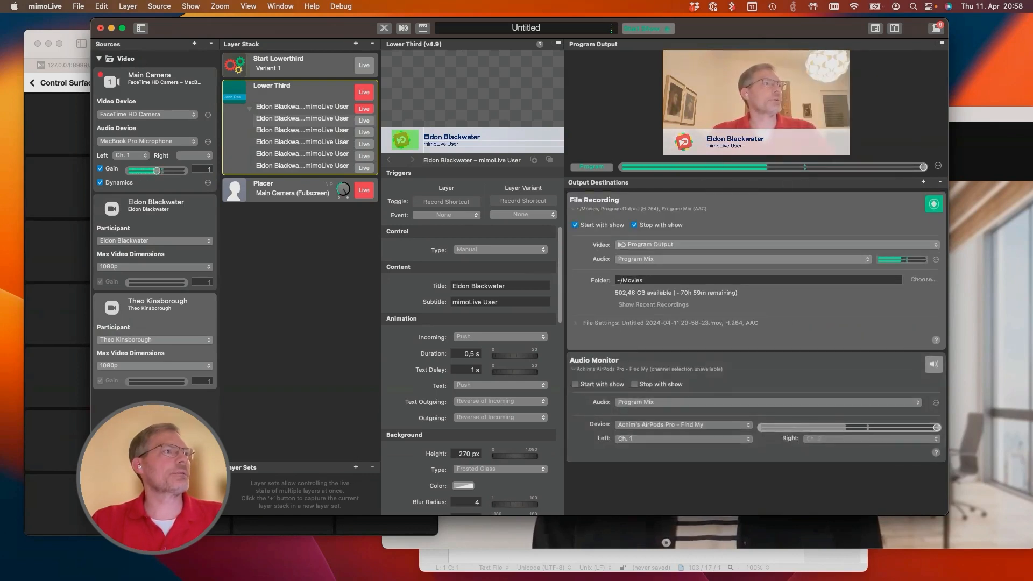
pyautogui.click(776, 245)
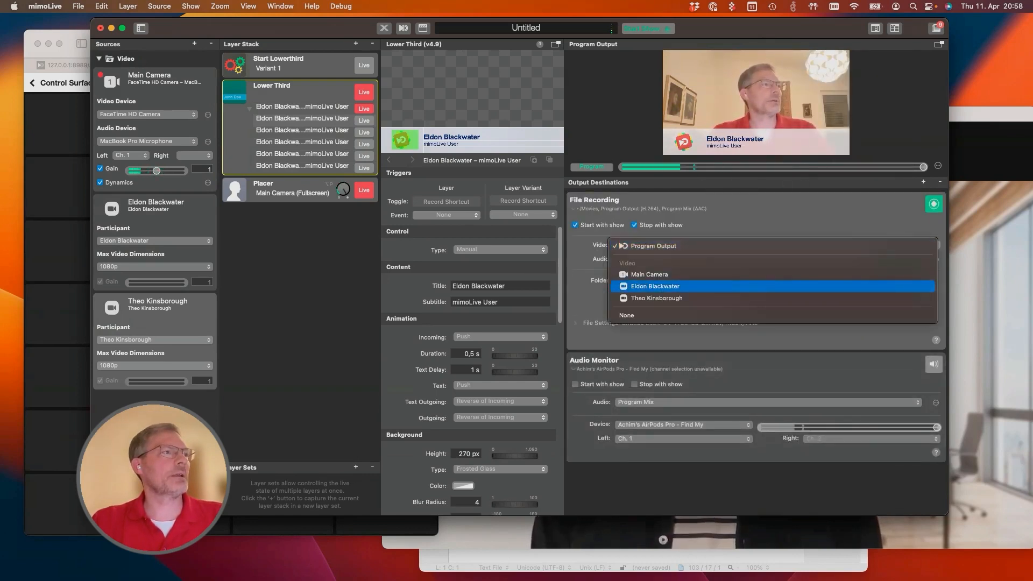
pyautogui.click(655, 286)
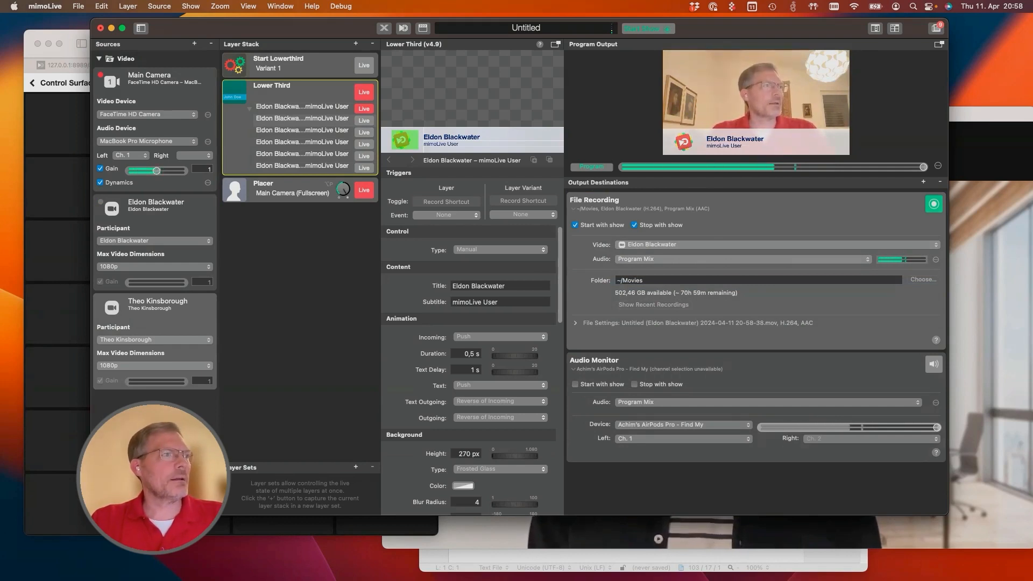
# Examine the File Recording's file name pattern in its file settings and the second Zoom source's participant choices.
pyautogui.click(574, 324)
pyautogui.tripleClick(662, 340)
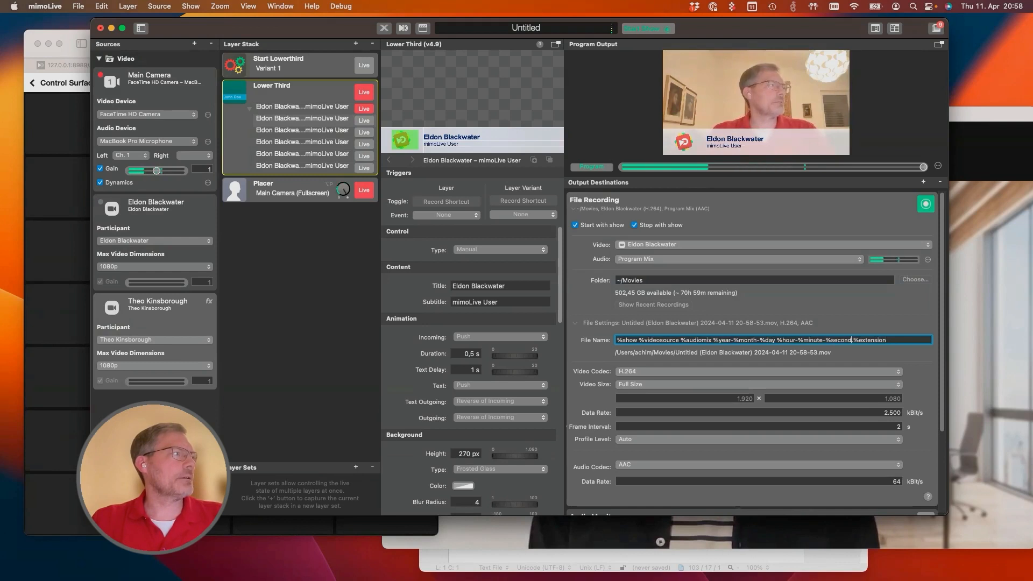
pyautogui.click(154, 340)
pyautogui.press('Escape')
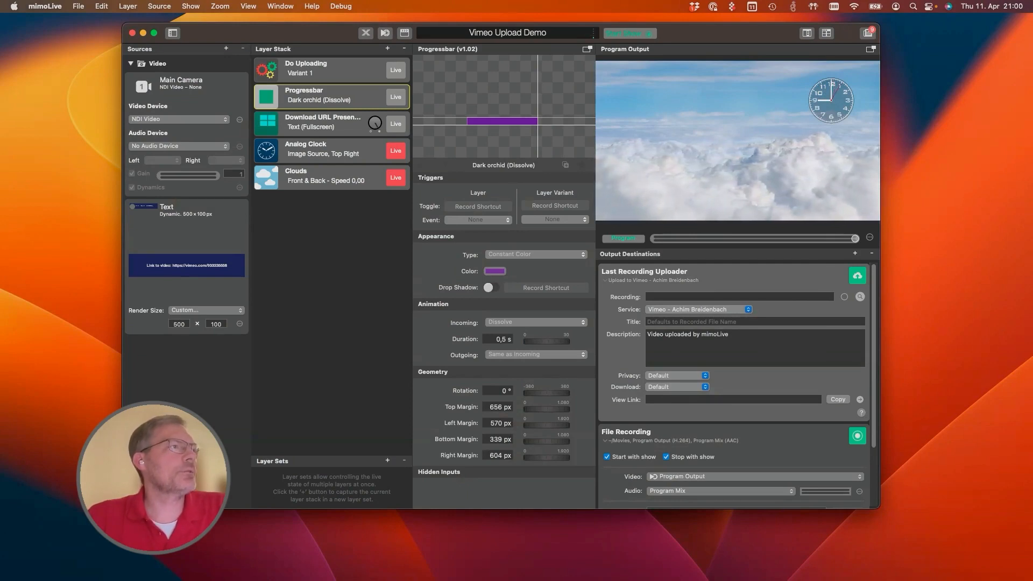
# In the Vimeo Upload Demo document, switch the Last Recording Uploader's service to rsync via ssh and back to the Vimeo account.
pyautogui.click(700, 310)
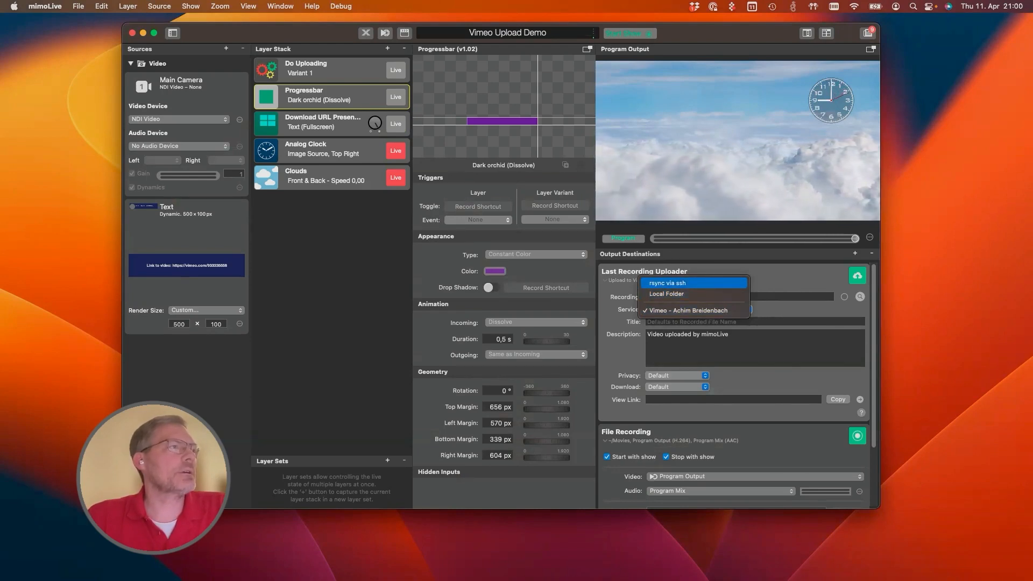
pyautogui.press('Return')
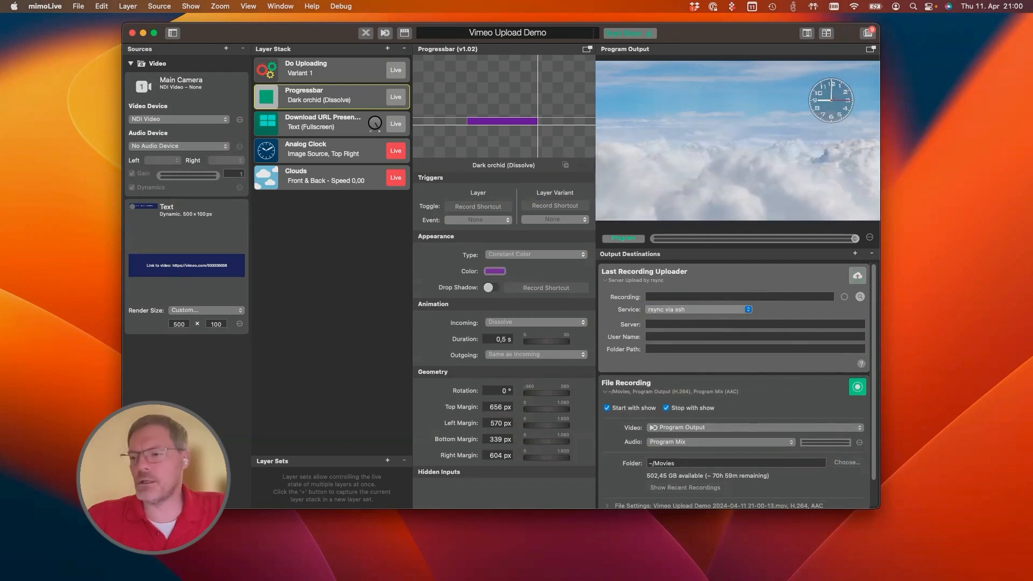
pyautogui.press('space')
pyautogui.press('Down')
pyautogui.press('Down')
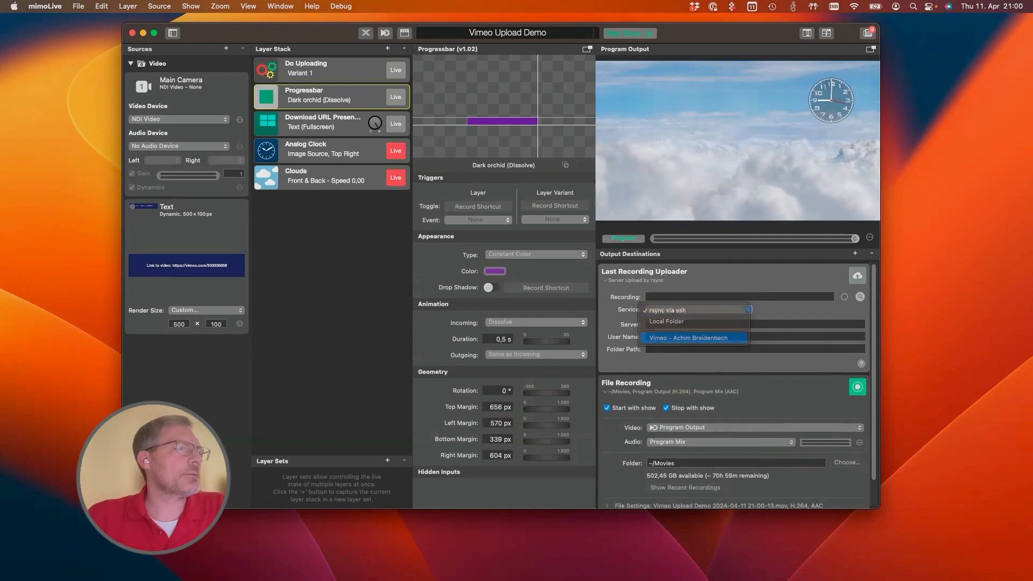
pyautogui.press('Return')
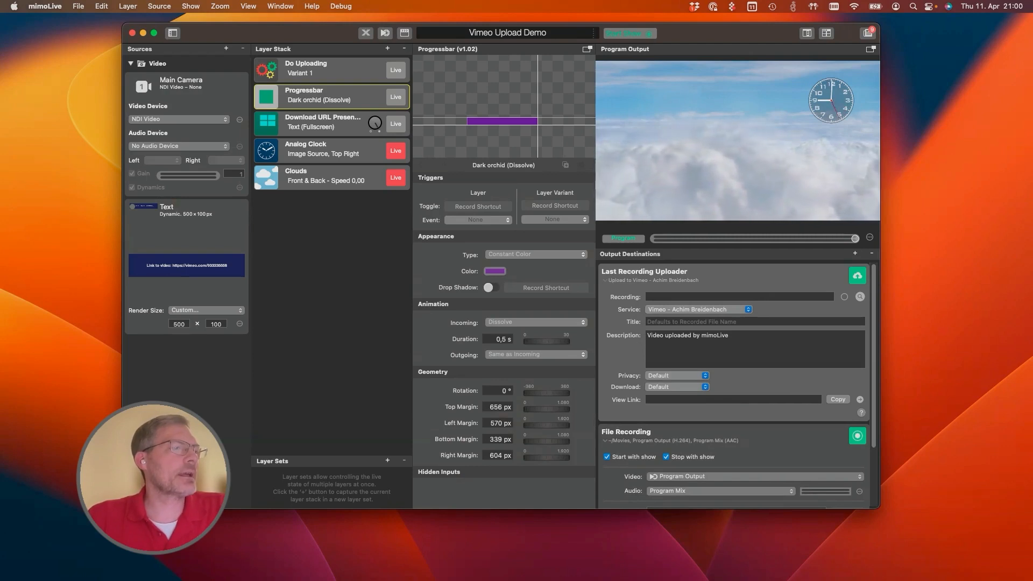
# Start the File Recording output of the Vimeo Upload Demo document and check its recording status details.
pyautogui.click(858, 436)
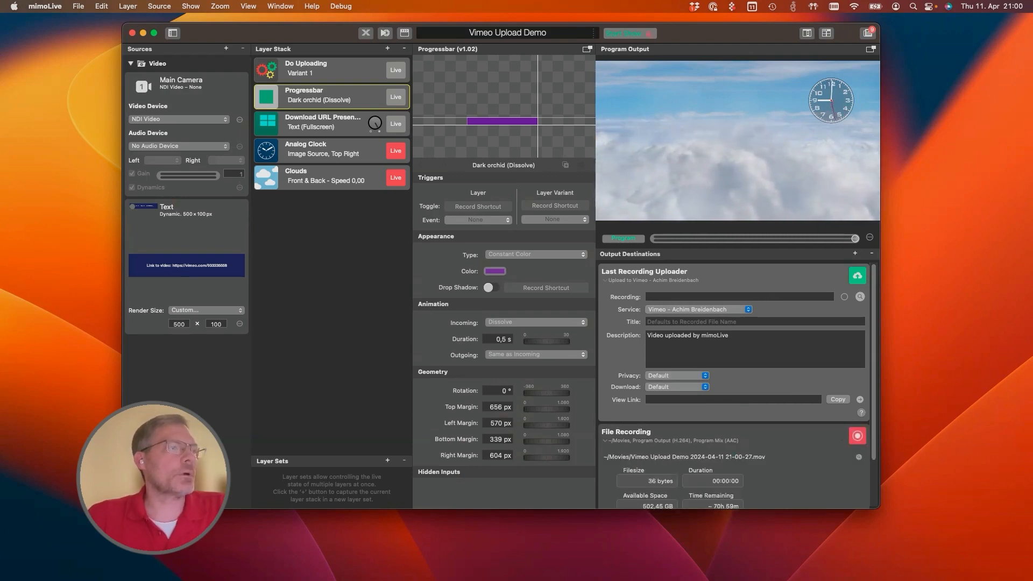
pyautogui.scroll(-3, 737, 385)
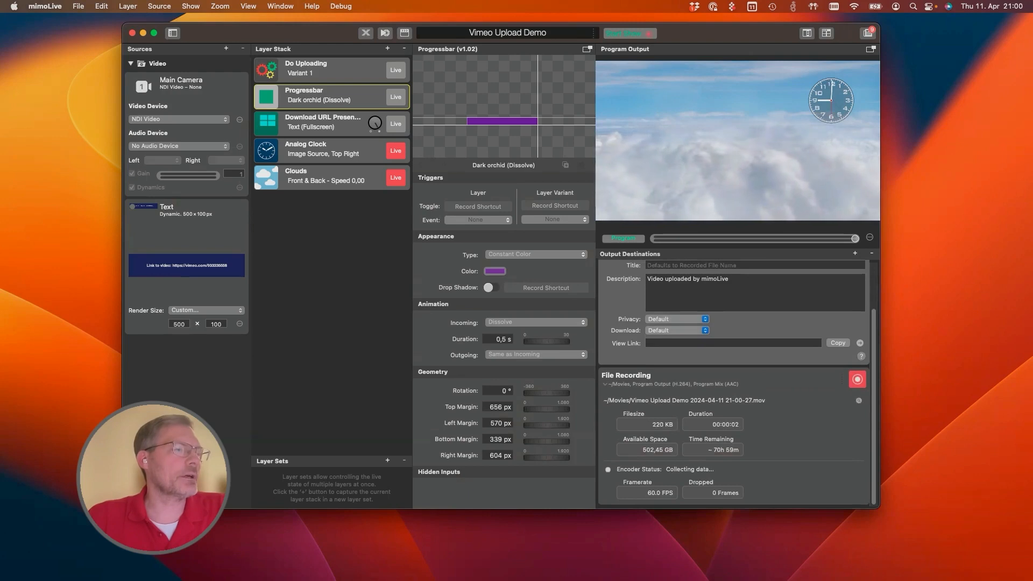
pyautogui.scroll(2, 734, 385)
pyautogui.scroll(-2, 734, 384)
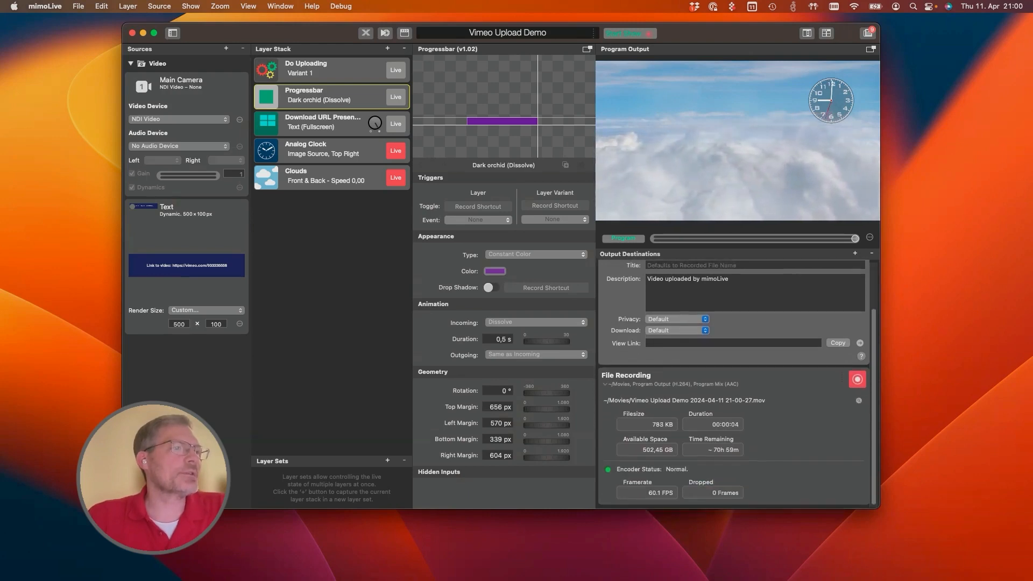
pyautogui.scroll(2, 734, 384)
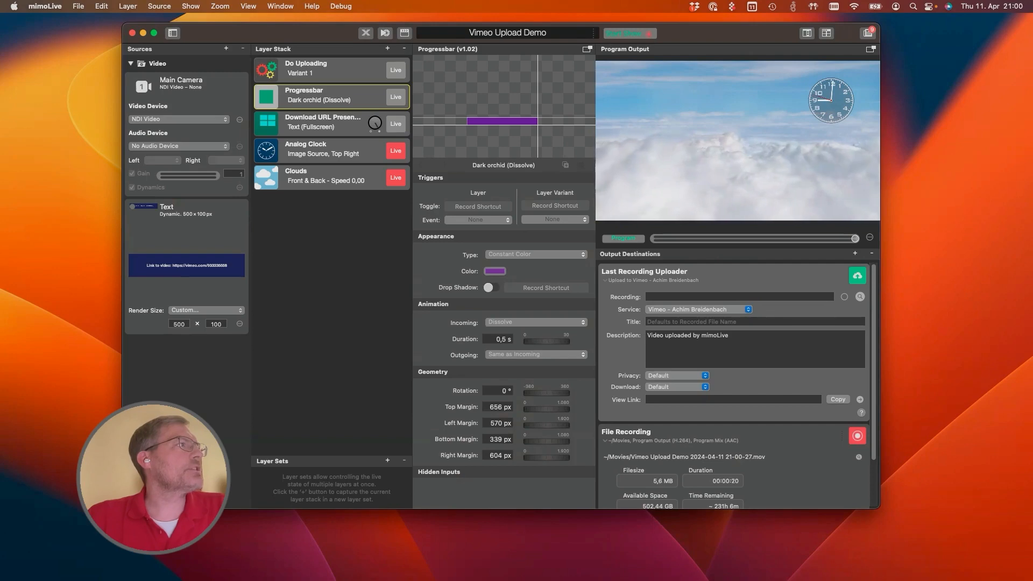
# Open the Do Uploading layer's On Live script in its own enlarged window and look through the whole script.
pyautogui.click(328, 69)
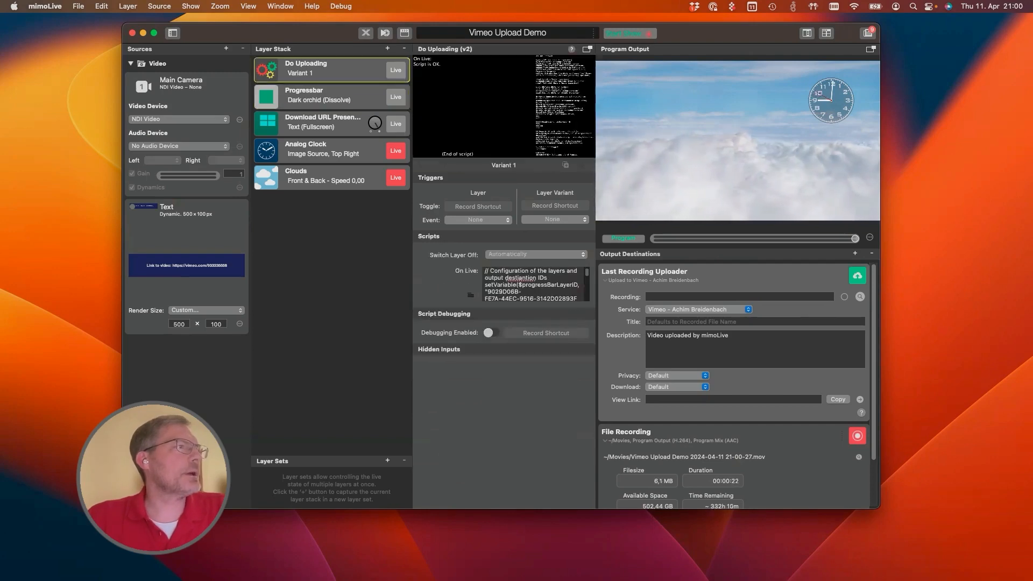
pyautogui.click(470, 295)
pyautogui.moveTo(468, 214); pyautogui.dragTo(213, 31)
pyautogui.moveTo(390, 183); pyautogui.dragTo(885, 561)
pyautogui.scroll(-6, 510, 293)
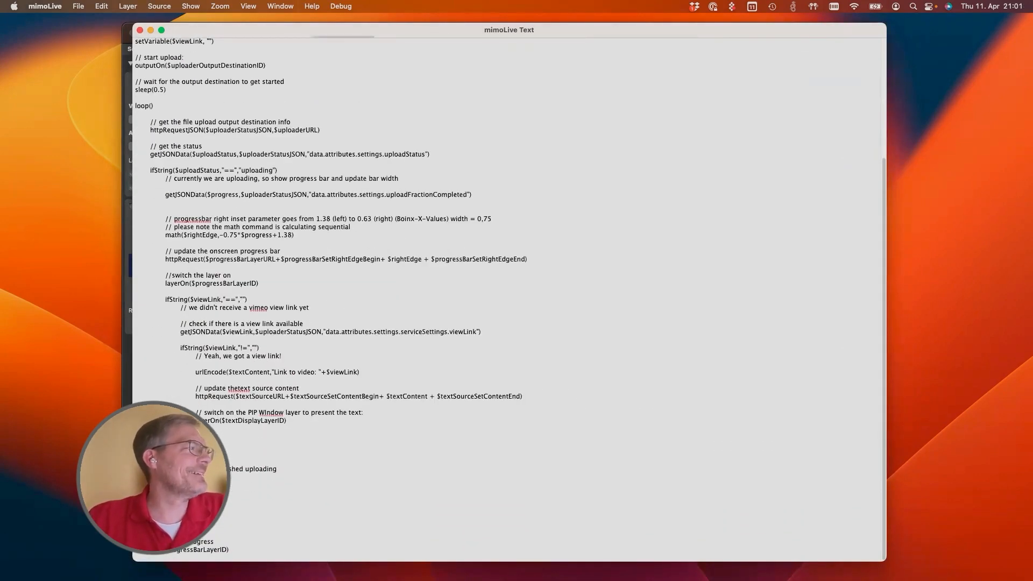
pyautogui.scroll(6, 510, 294)
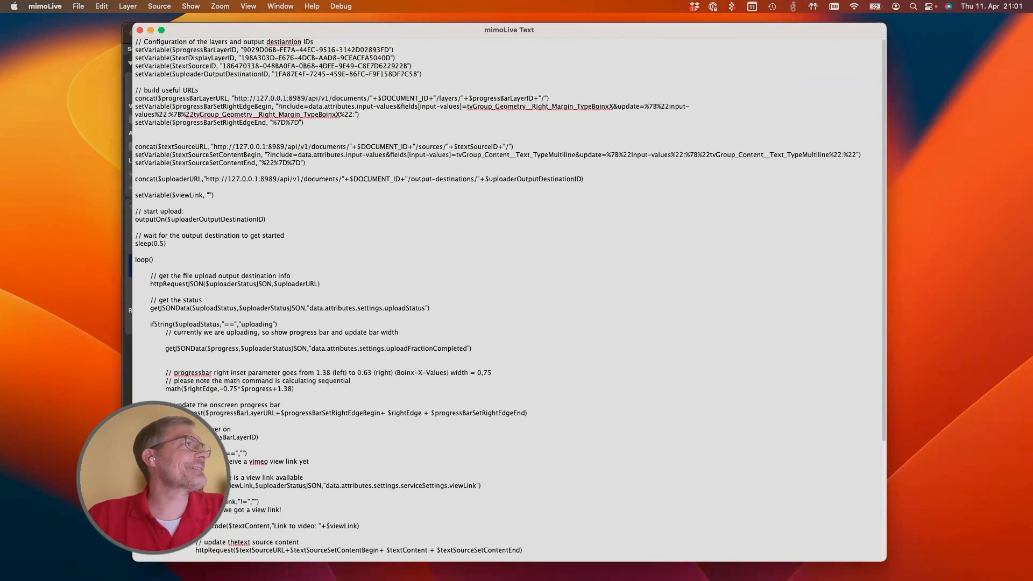
pyautogui.moveTo(510, 30); pyautogui.dragTo(595, 30)
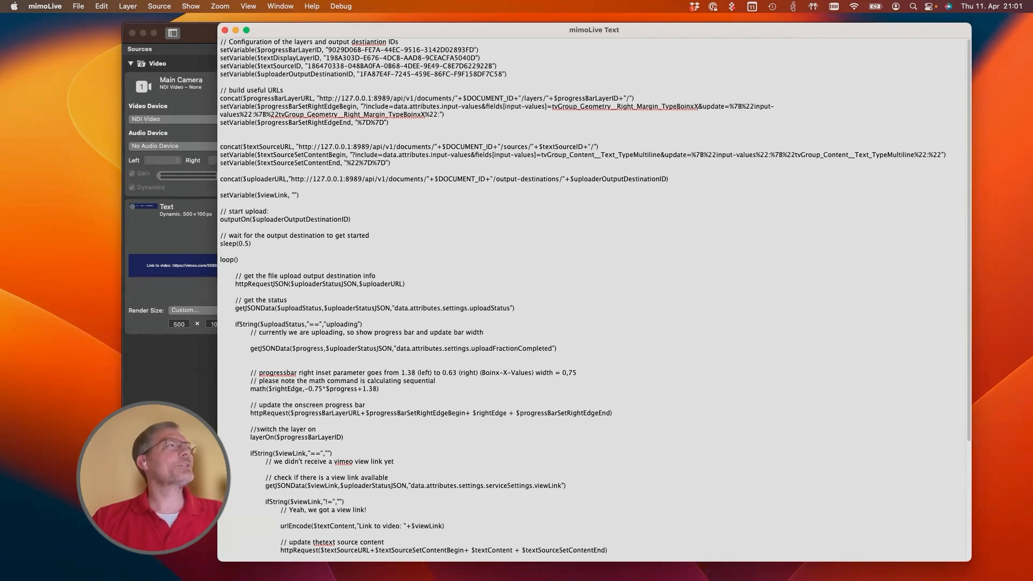
# Examine the script line that builds $progressBarLayerURL from the API address, document ID and layer ID.
pyautogui.moveTo(319, 98); pyautogui.dragTo(634, 98)
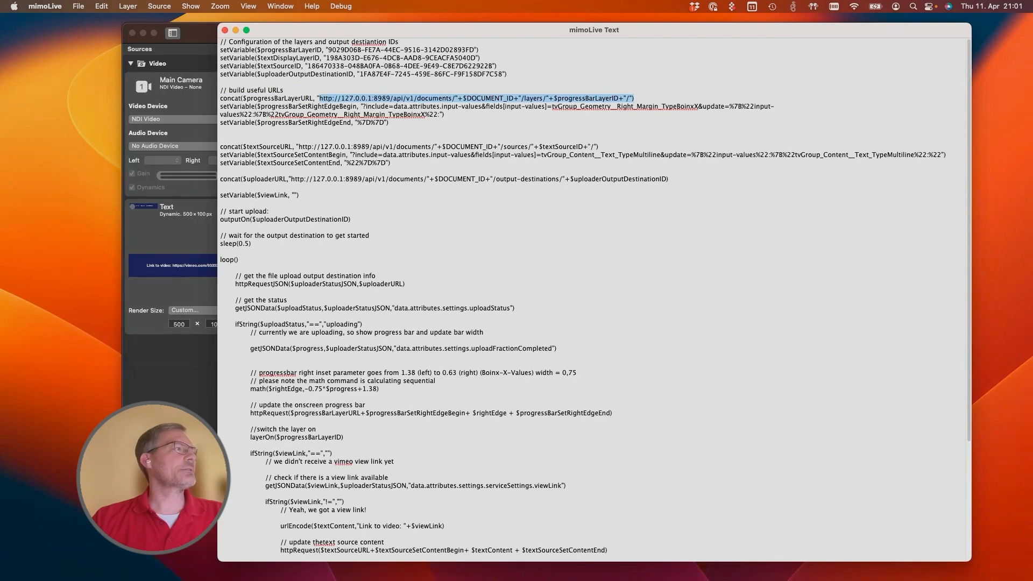
pyautogui.scroll(-3, 582, 297)
pyautogui.scroll(2, 582, 297)
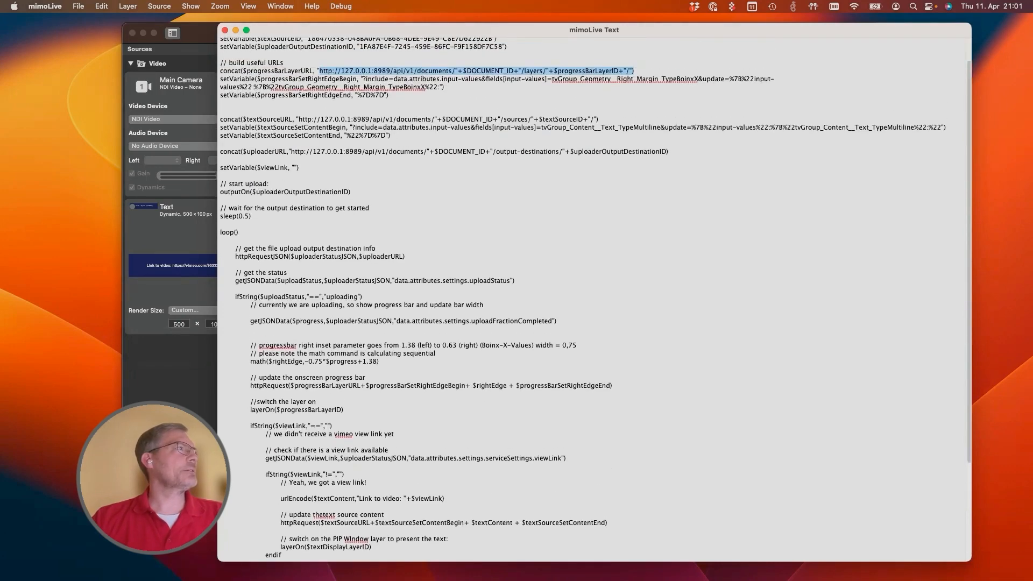
pyautogui.click(275, 70)
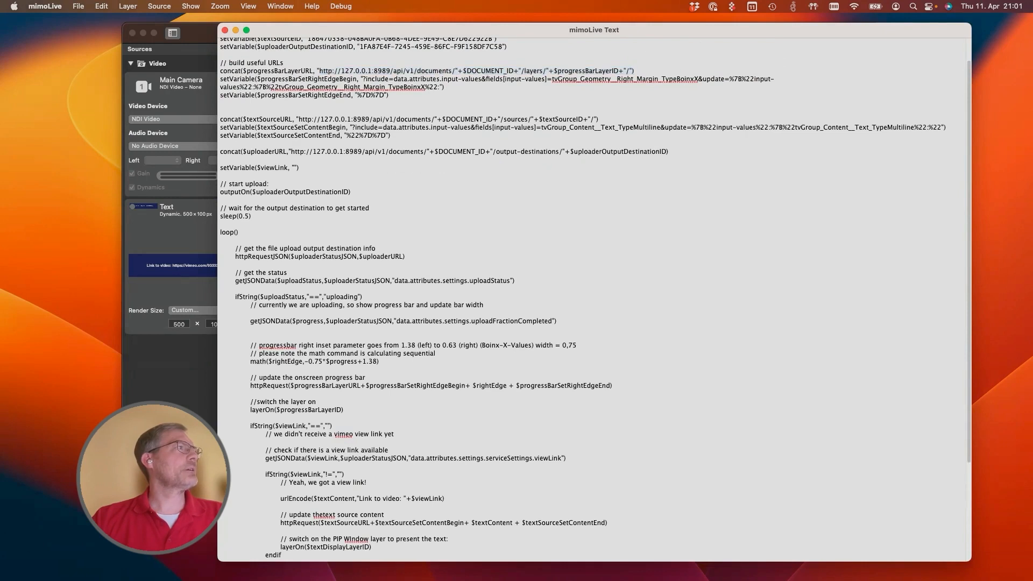
pyautogui.moveTo(242, 70); pyautogui.dragTo(313, 70)
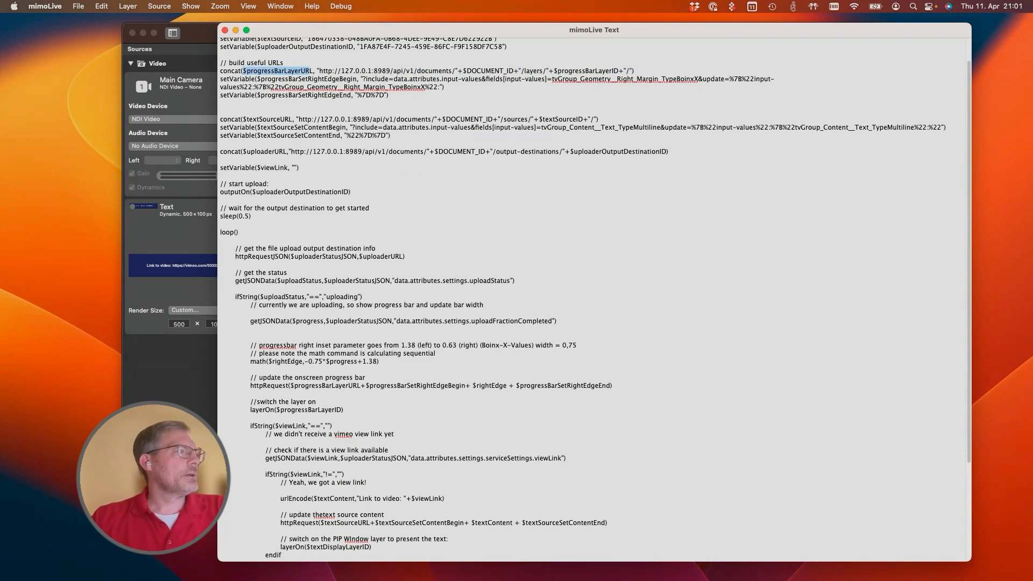
# Examine each part of the httpRequest line that updates the onscreen progress bar, and the $textSourceSetContentBegin definition.
pyautogui.moveTo(254, 385); pyautogui.dragTo(235, 393)
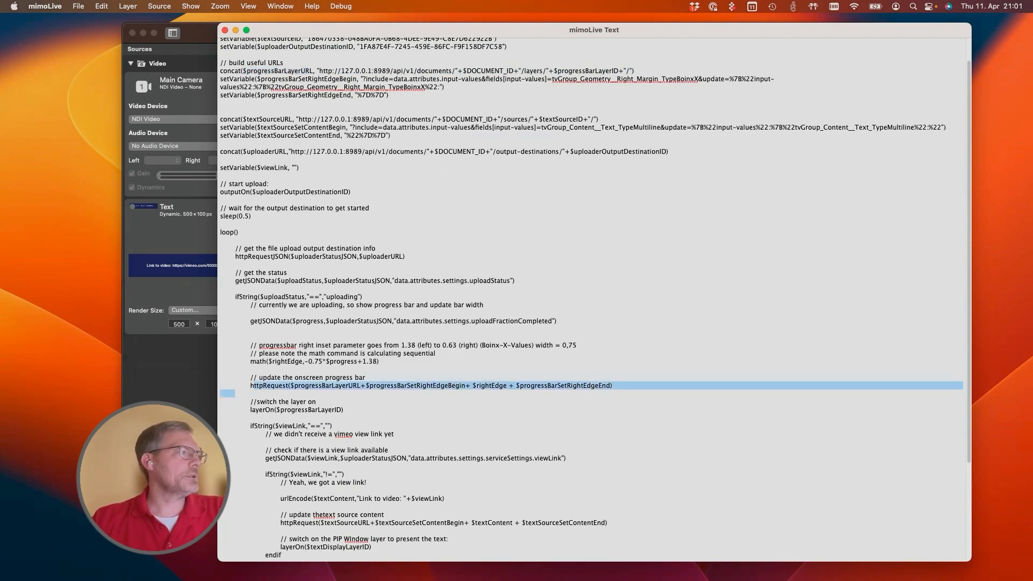
pyautogui.click(324, 385)
pyautogui.moveTo(361, 385); pyautogui.dragTo(288, 385)
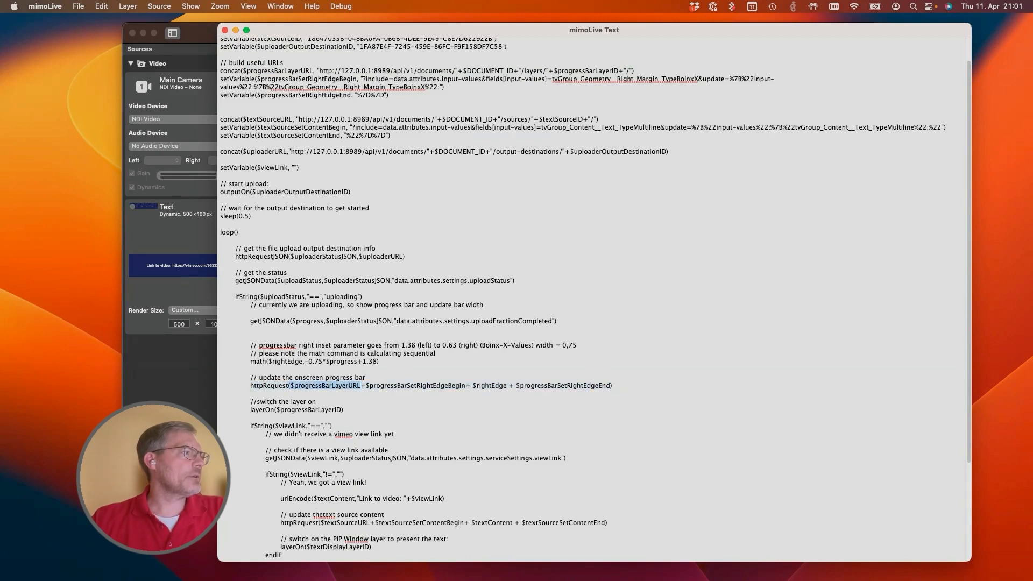
pyautogui.moveTo(365, 386); pyautogui.dragTo(465, 385)
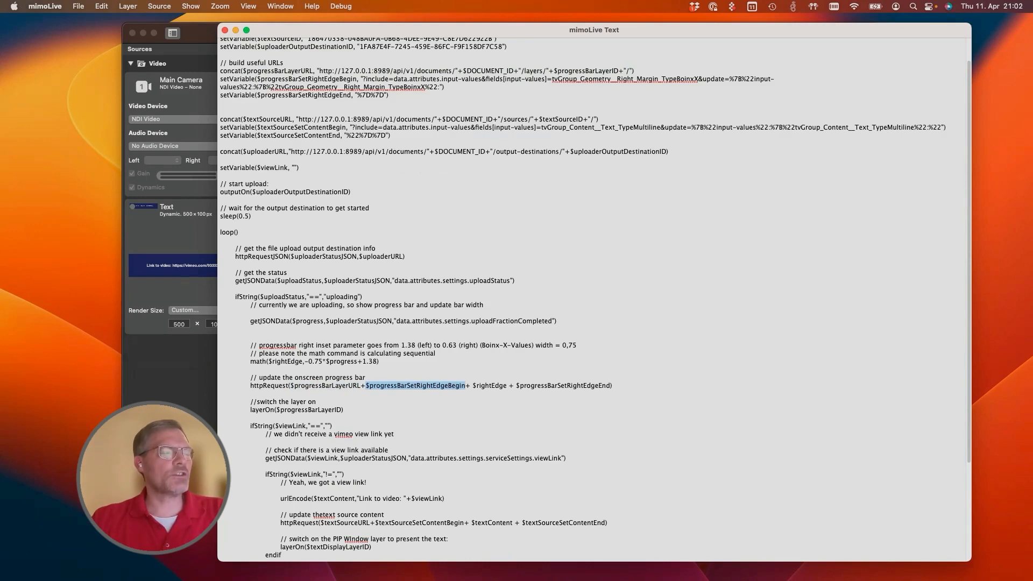
pyautogui.click(465, 386)
pyautogui.moveTo(465, 385); pyautogui.dragTo(515, 386)
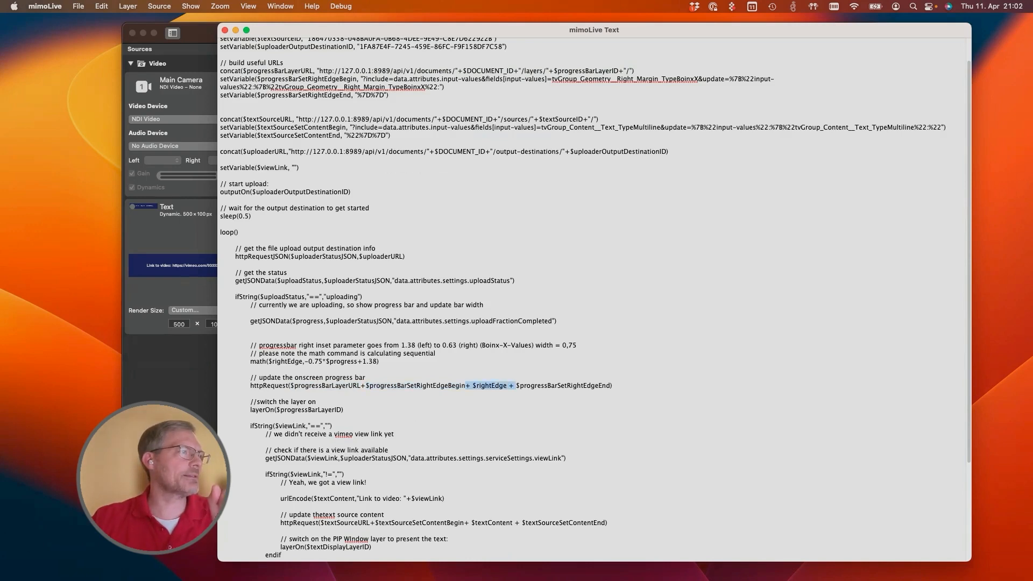
pyautogui.press('Right')
pyautogui.hotkey('alt', 'shift', 'Right')
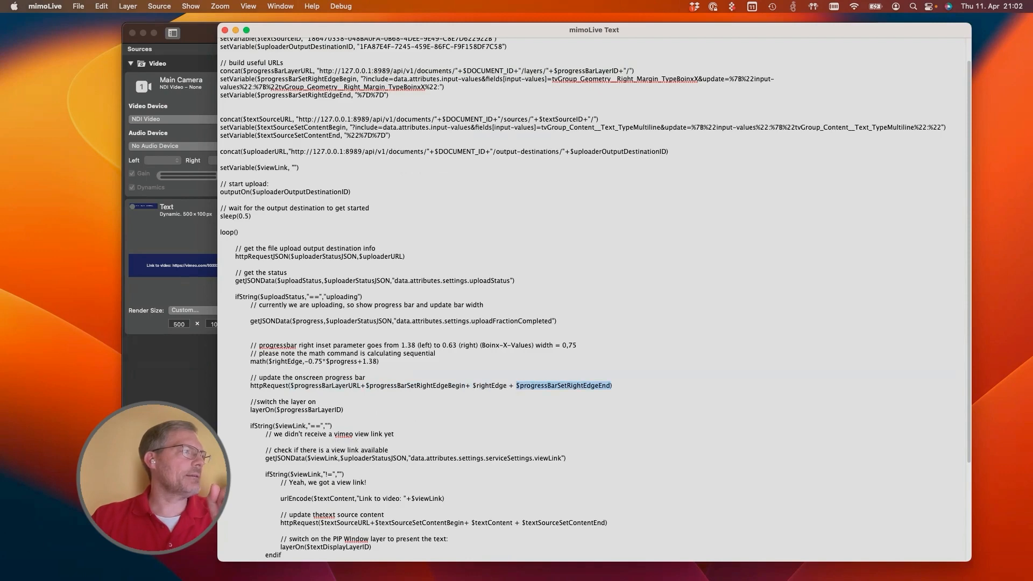
pyautogui.moveTo(466, 385); pyautogui.dragTo(366, 386)
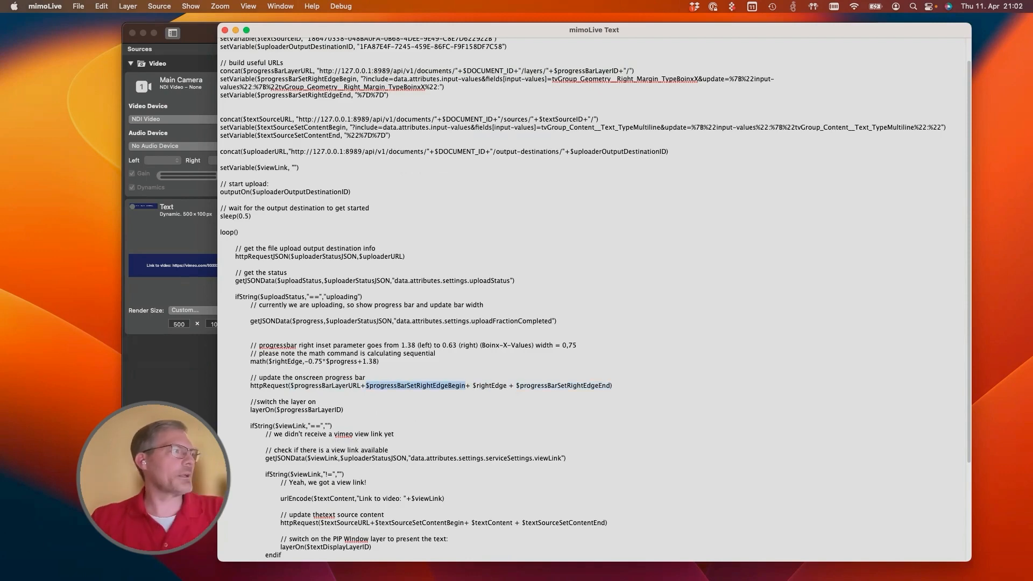
pyautogui.moveTo(250, 386); pyautogui.dragTo(612, 385)
pyautogui.moveTo(346, 127); pyautogui.dragTo(781, 127)
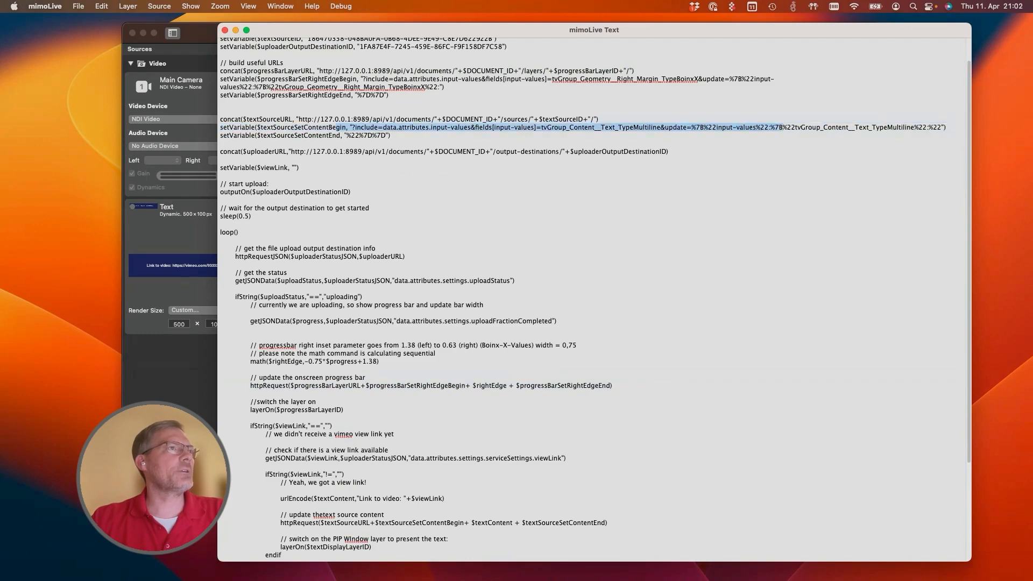
pyautogui.click(221, 288)
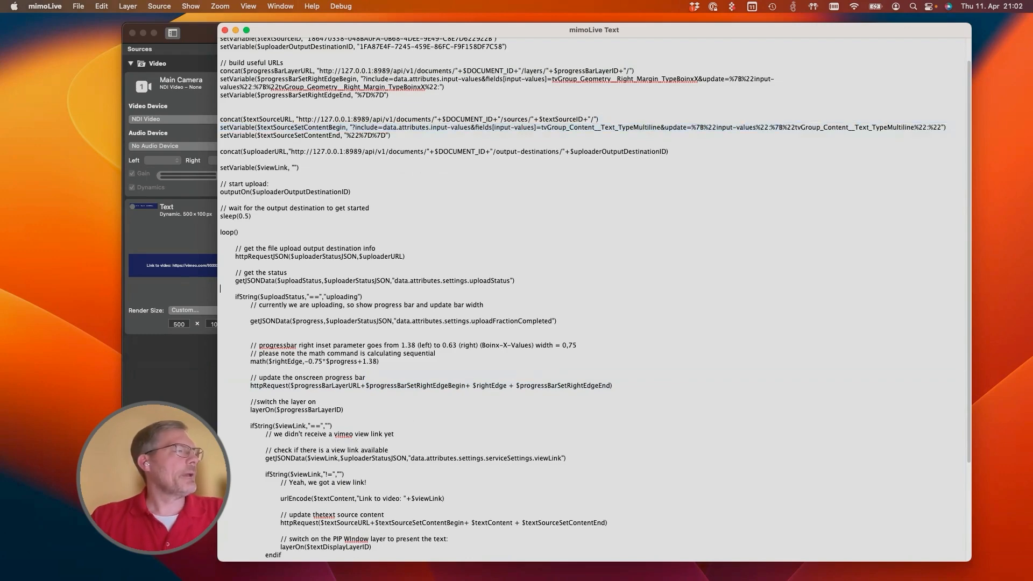
# Move the script window and the Vimeo Upload Demo window apart so that both stay accessible.
pyautogui.moveTo(594, 30); pyautogui.dragTo(809, 21)
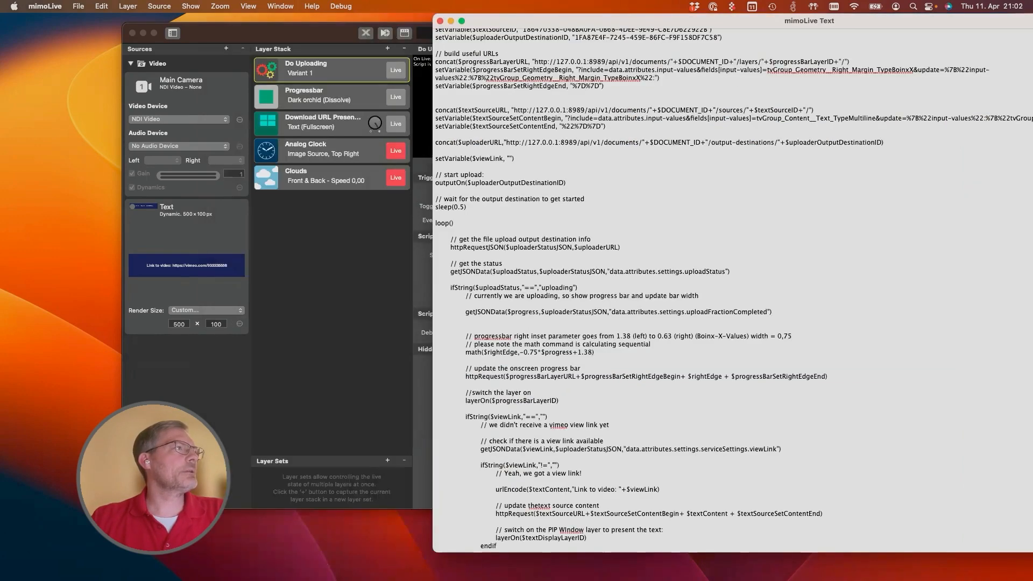
pyautogui.moveTo(318, 32); pyautogui.dragTo(236, 24)
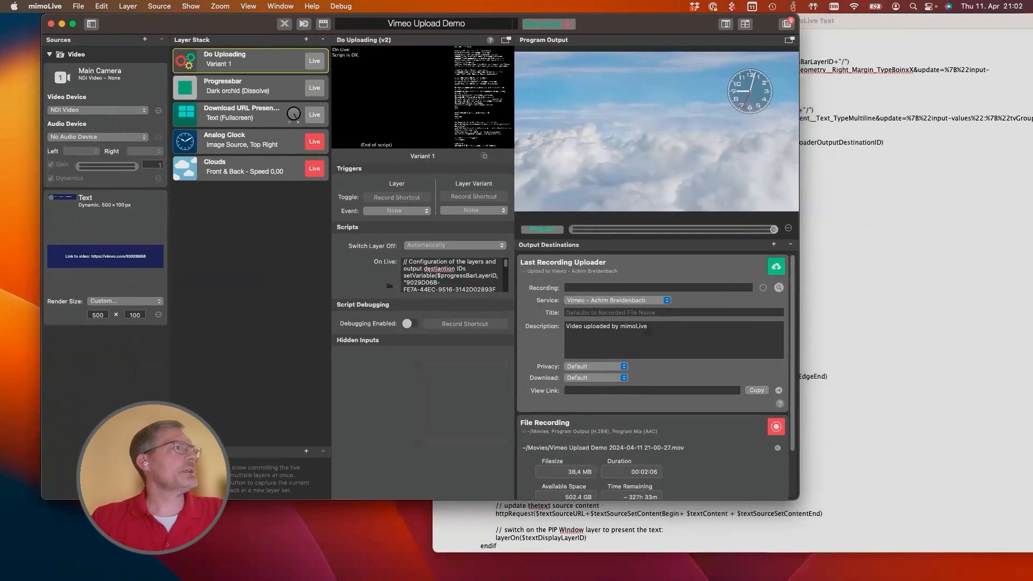
pyautogui.click(888, 225)
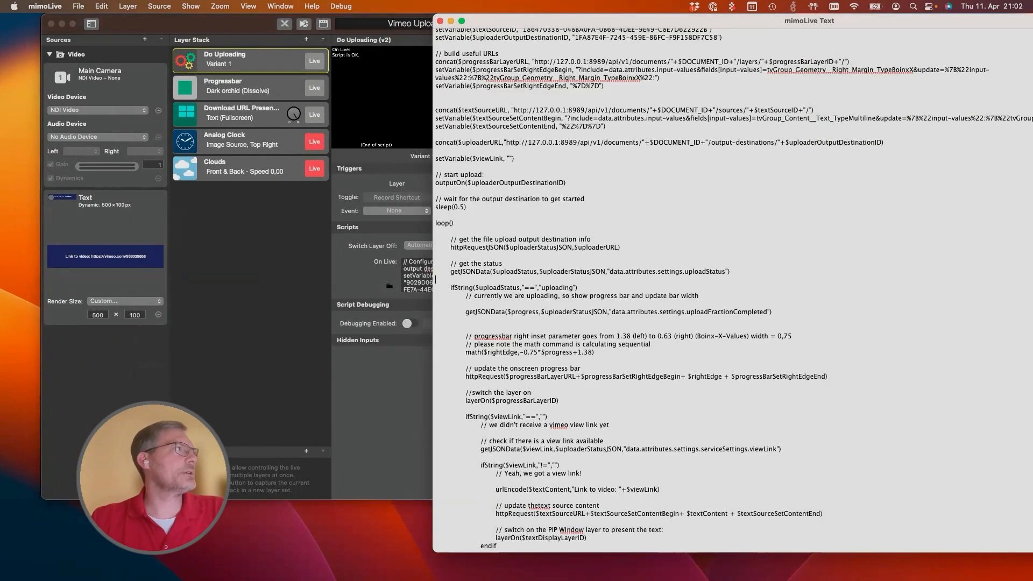
pyautogui.moveTo(242, 24); pyautogui.dragTo(231, 24)
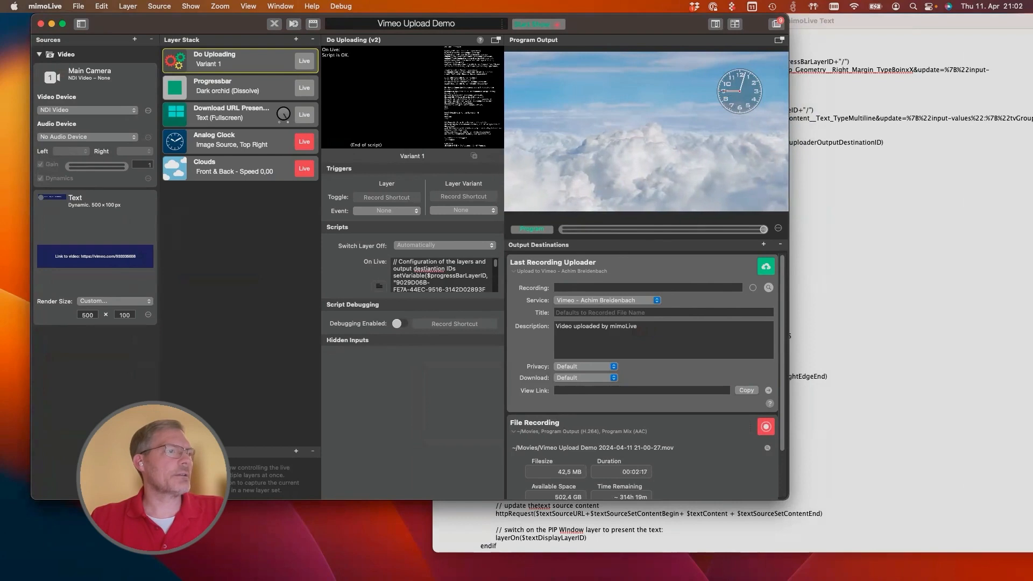
# Stop the File Recording and examine the file path in the Last Recording Uploader's Recording field.
pyautogui.click(766, 426)
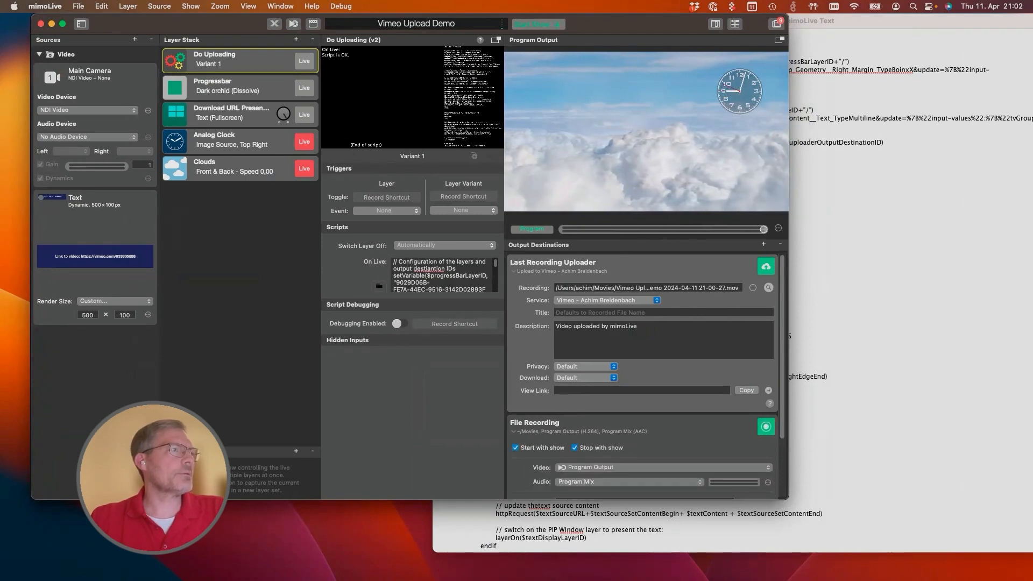
pyautogui.moveTo(615, 288); pyautogui.dragTo(634, 288)
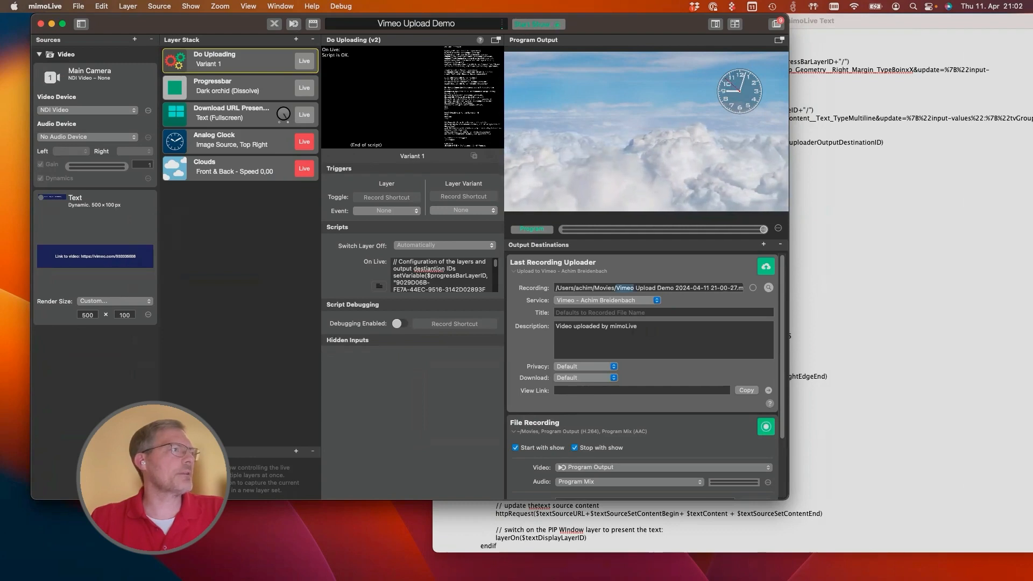
pyautogui.press('Escape')
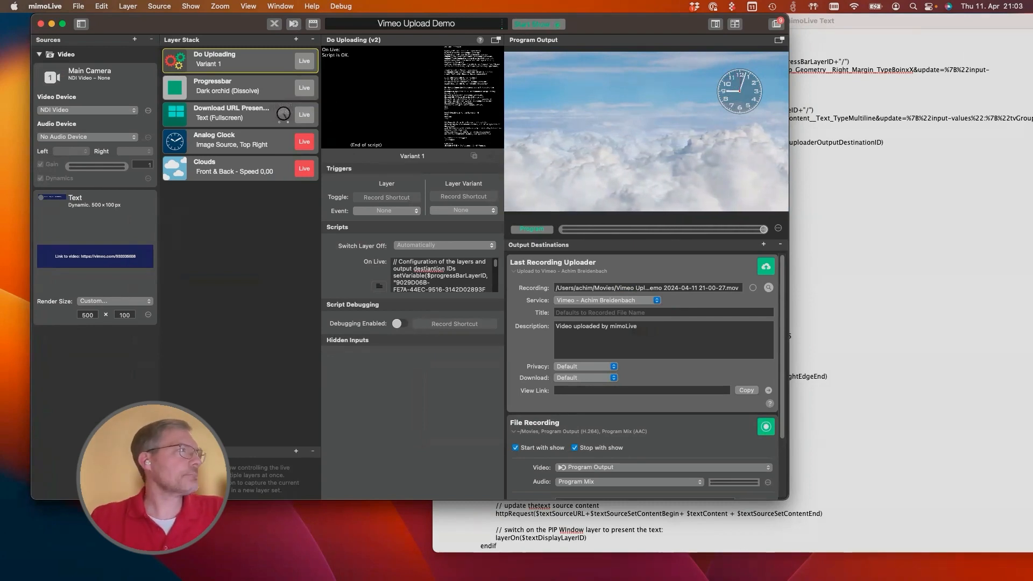
# Reposition the Progressbar layer's purple bar to about 634 px top, 538 px left, 361 px bottom and 636 px right margins, and reselect Do Uploading.
pyautogui.click(240, 87)
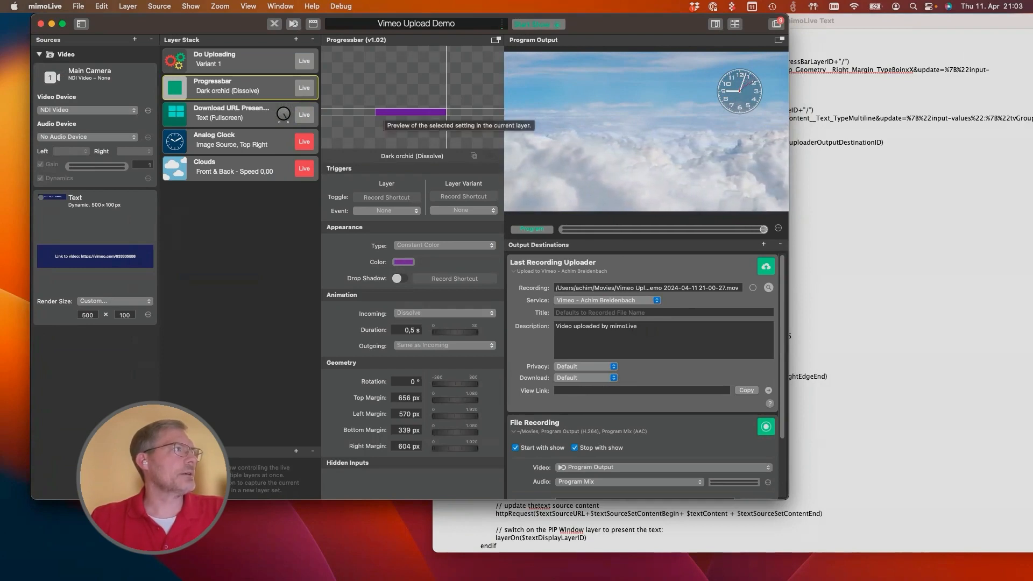
pyautogui.moveTo(446, 115); pyautogui.dragTo(442, 115)
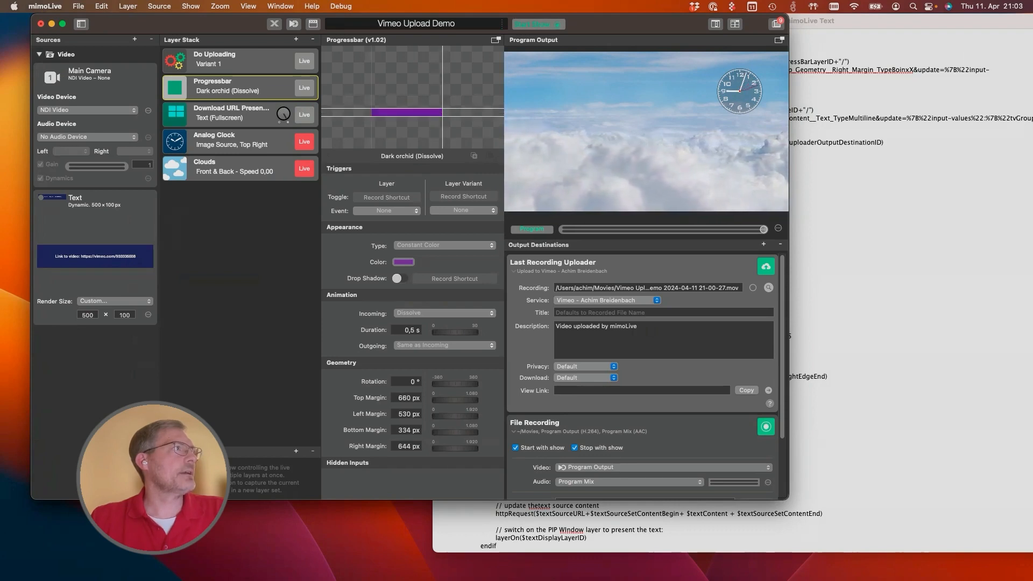
pyautogui.click(242, 60)
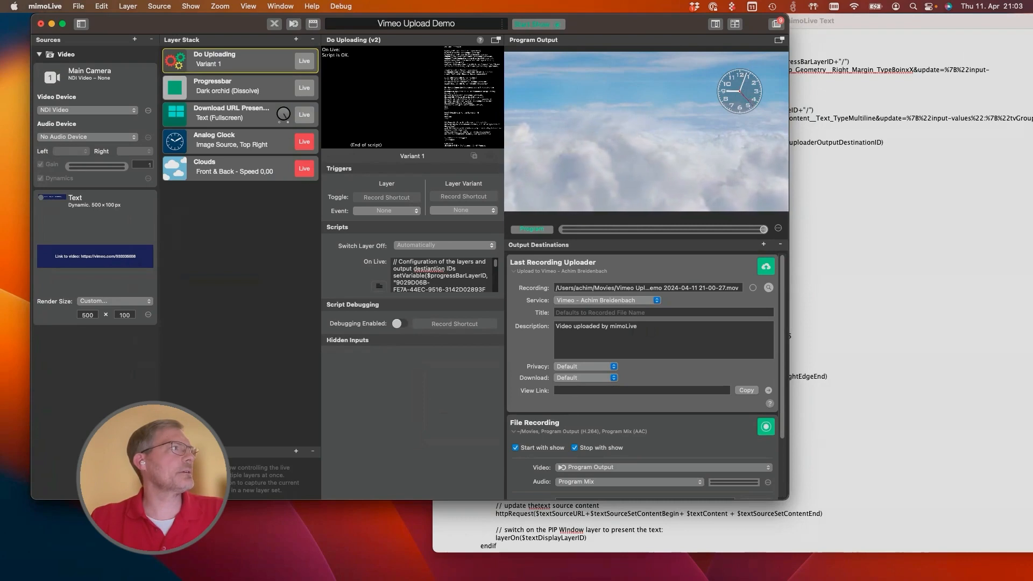
pyautogui.click(242, 87)
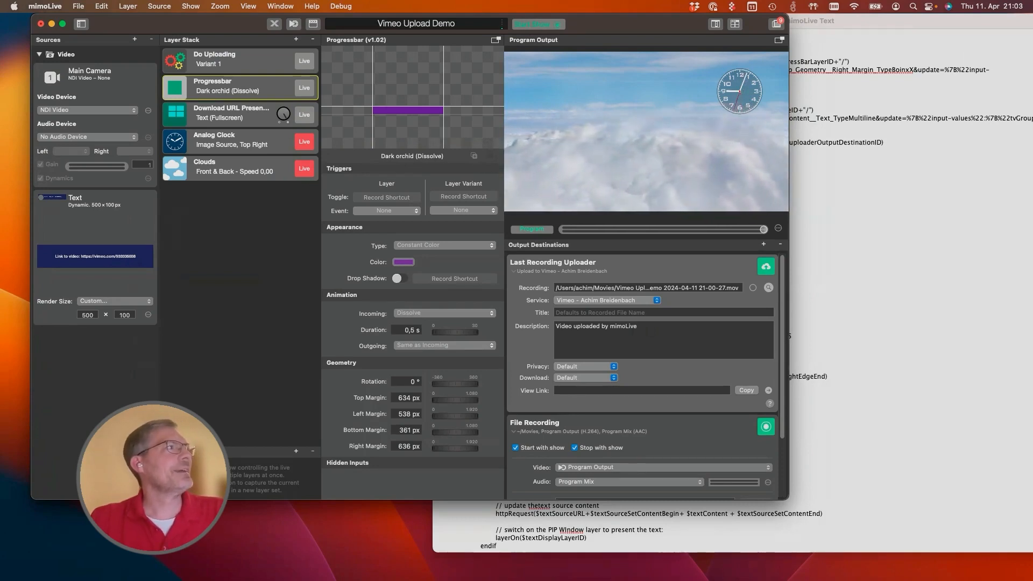
pyautogui.click(235, 60)
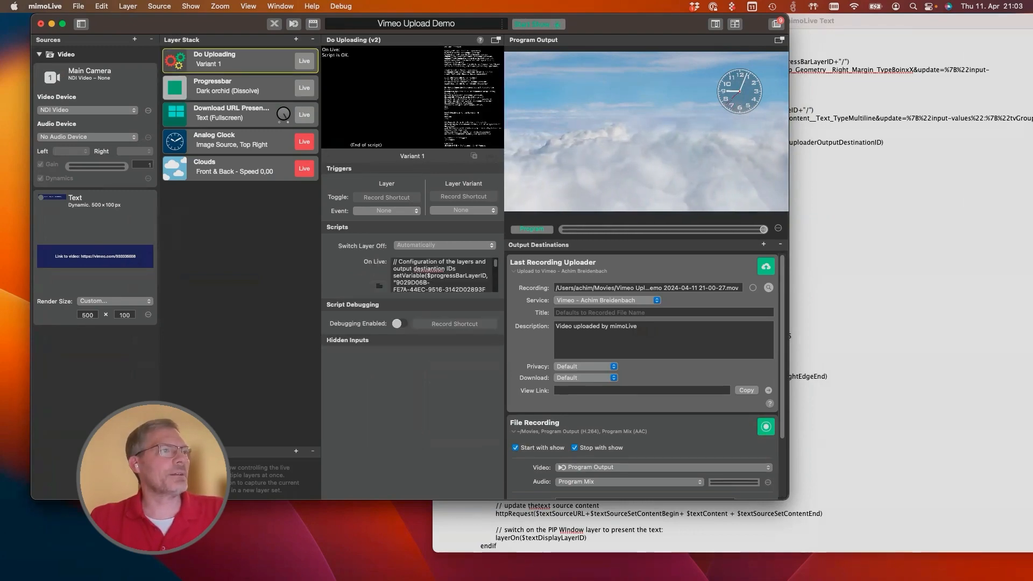
# Examine the script's $viewLink check that presents the video link, and return to the Vimeo Upload Demo document.
pyautogui.click(882, 280)
pyautogui.scroll(-5, 733, 290)
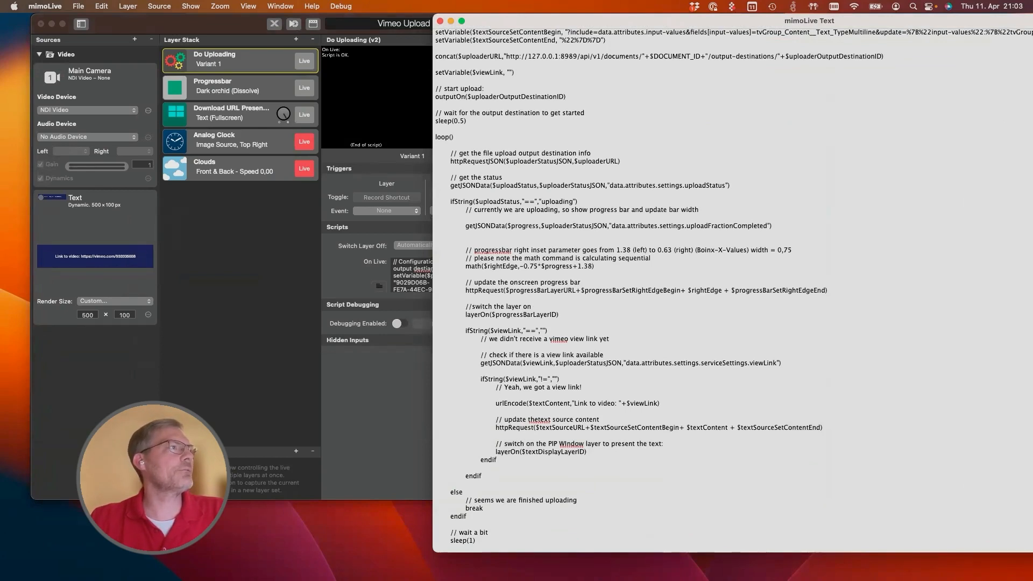
pyautogui.doubleClick(523, 379)
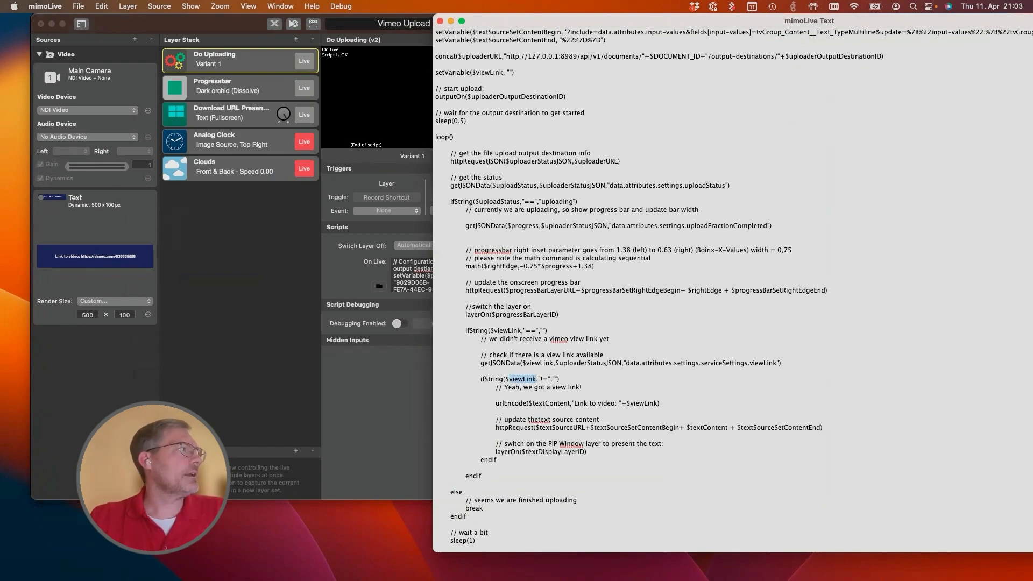
pyautogui.press('super+grave')
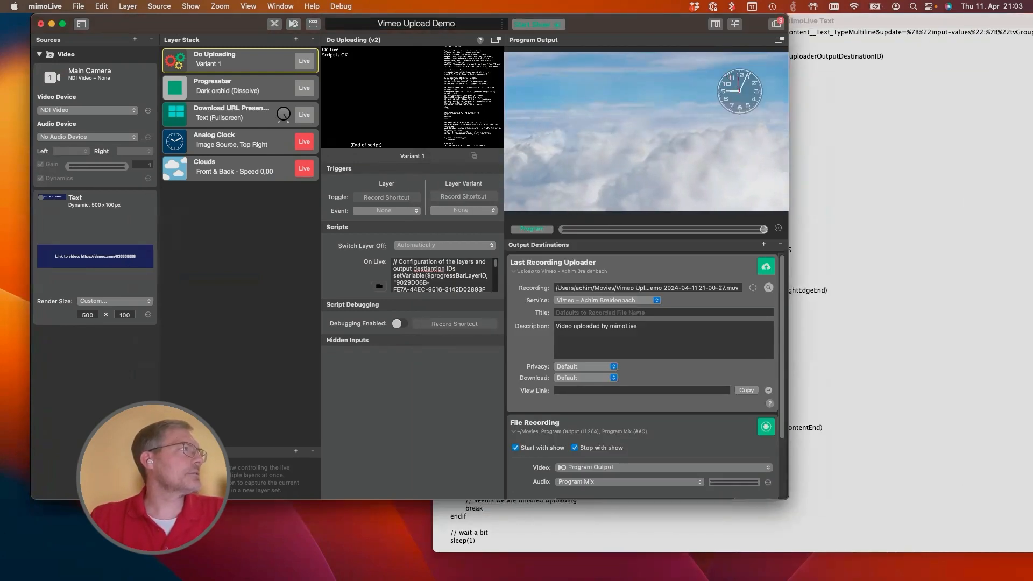
# Select the Download URL Presenter layer and run the Do Uploading layer's script to upload the last recording to Vimeo.
pyautogui.click(231, 113)
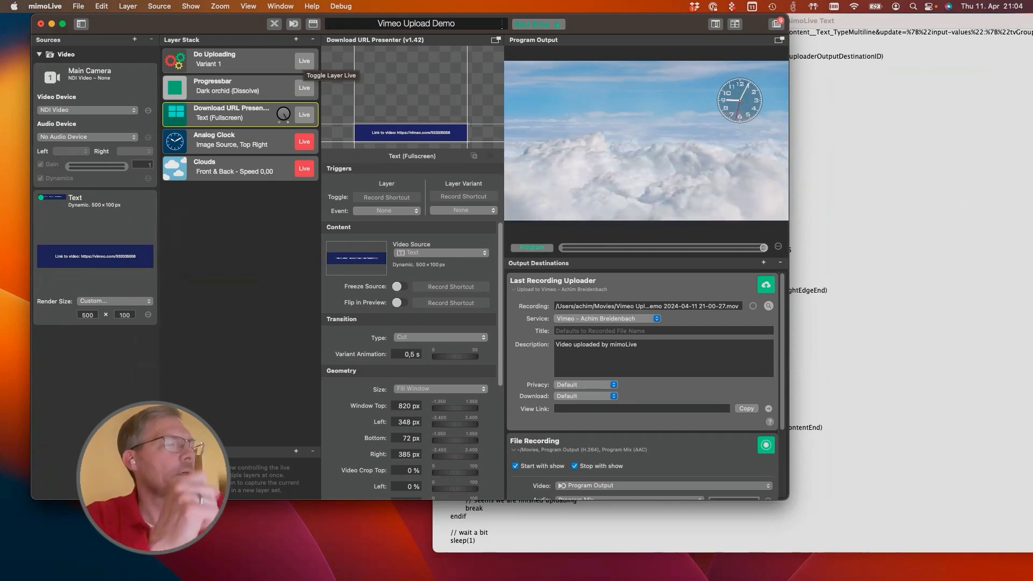
pyautogui.click(305, 60)
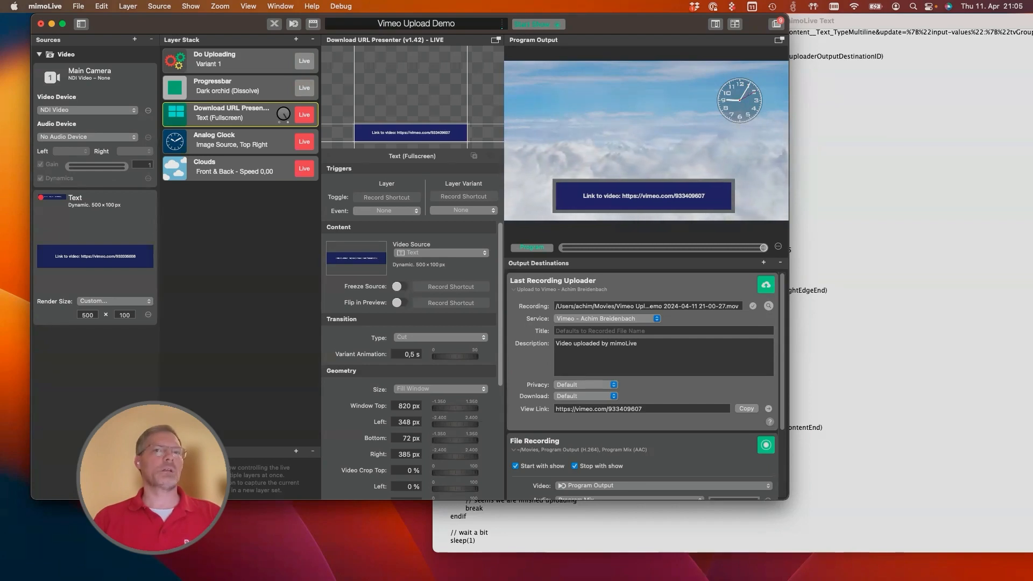
# Remove the existing Vimeo account from the Accounts preferences and accept the account removal.
pyautogui.click(45, 6)
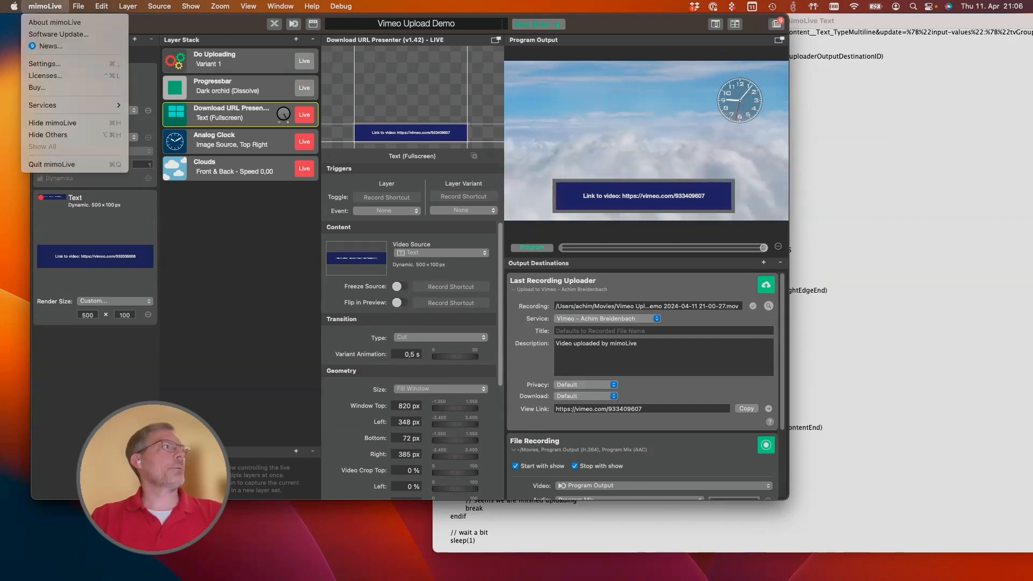
pyautogui.click(44, 63)
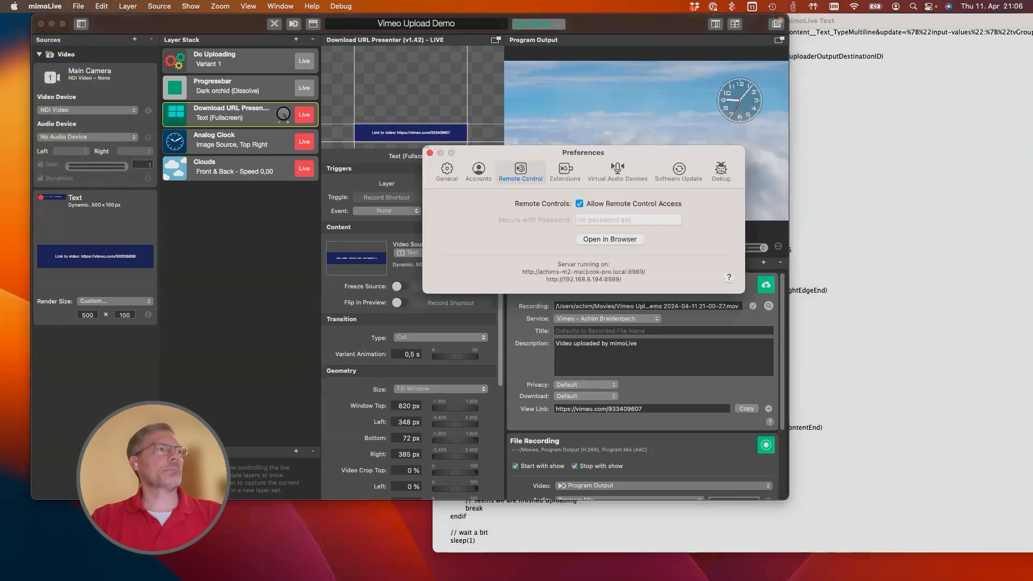
pyautogui.click(478, 171)
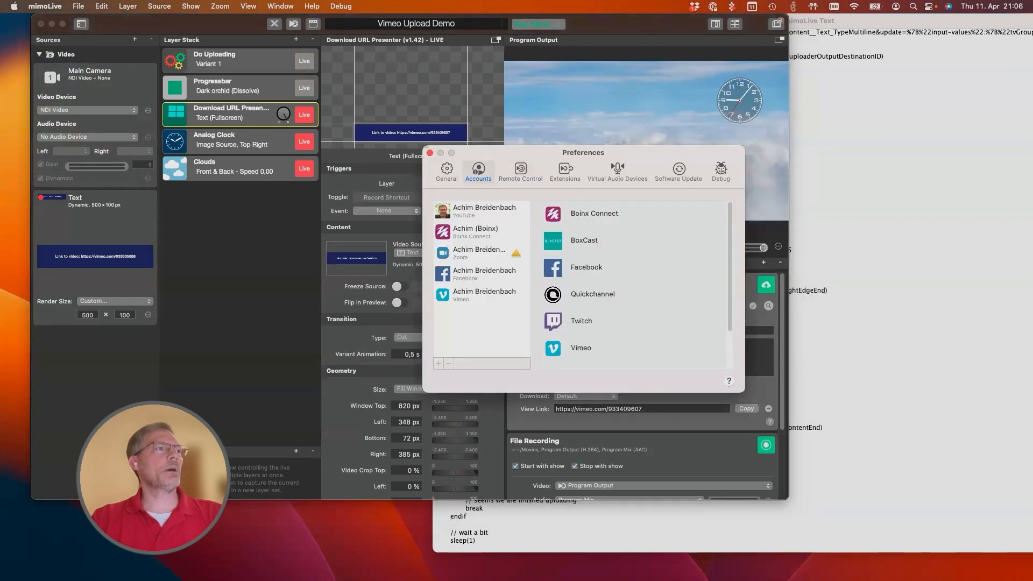
pyautogui.click(482, 295)
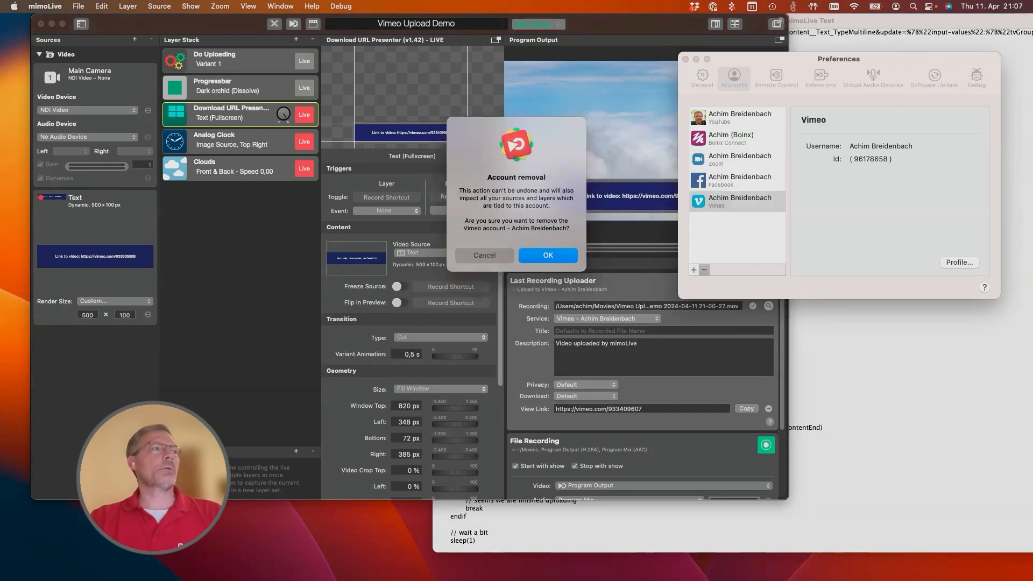
pyautogui.press('Return')
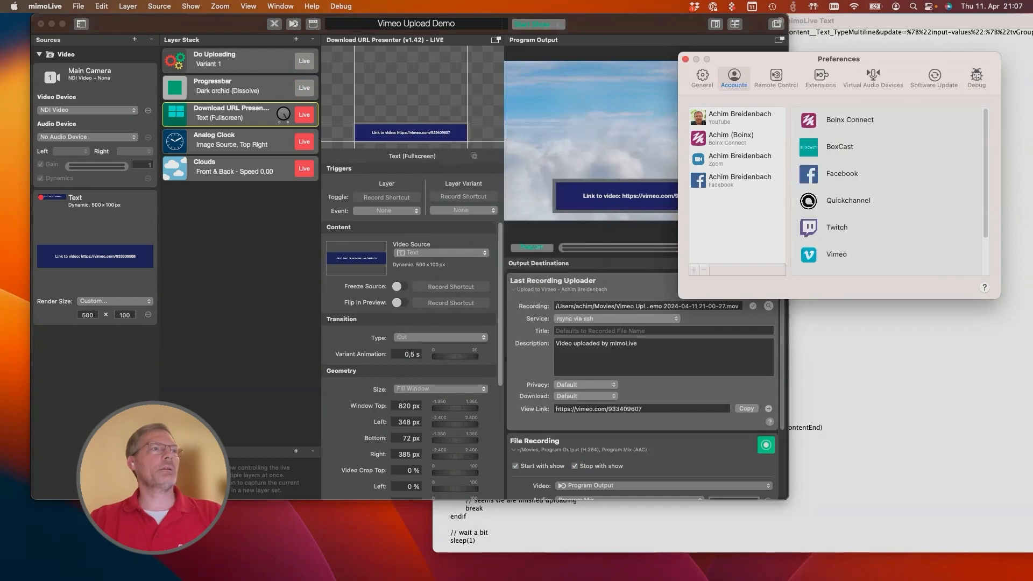
# Start adding a new Vimeo account in the Accounts preferences and open its authorization page in Safari.
pyautogui.scroll(-3, 861, 205)
pyautogui.click(837, 207)
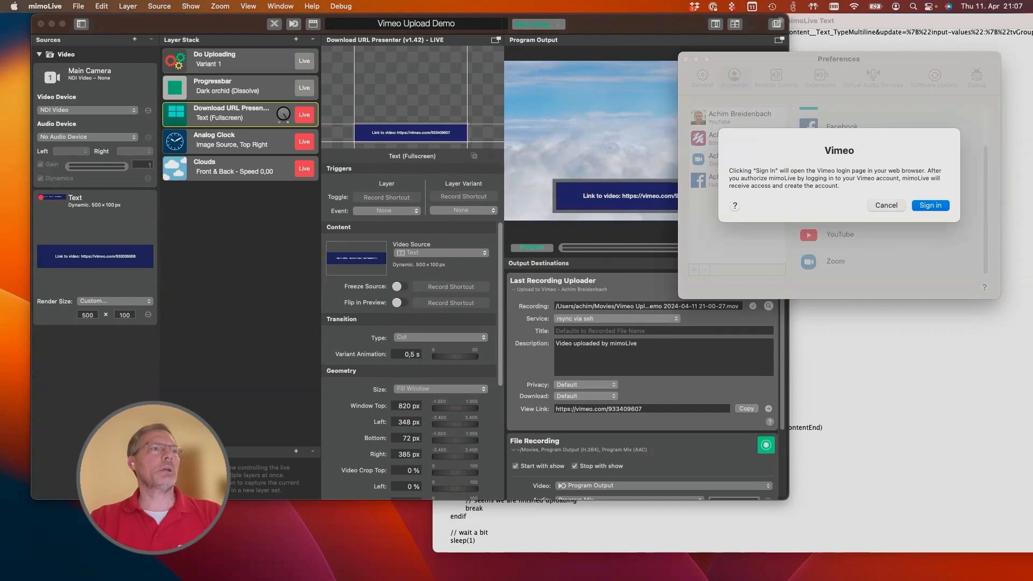
pyautogui.press('Escape')
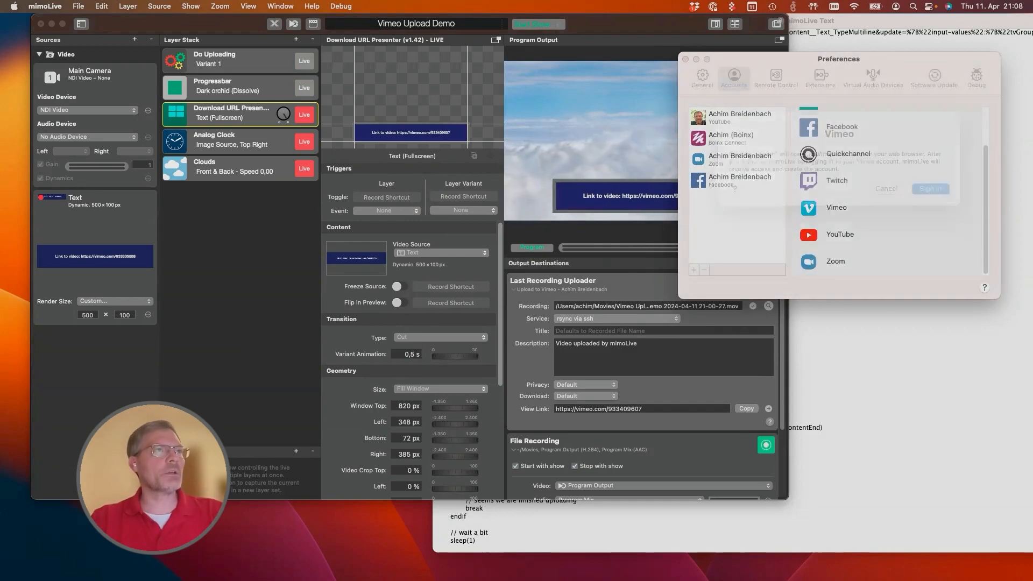
pyautogui.click(836, 208)
pyautogui.press('Return')
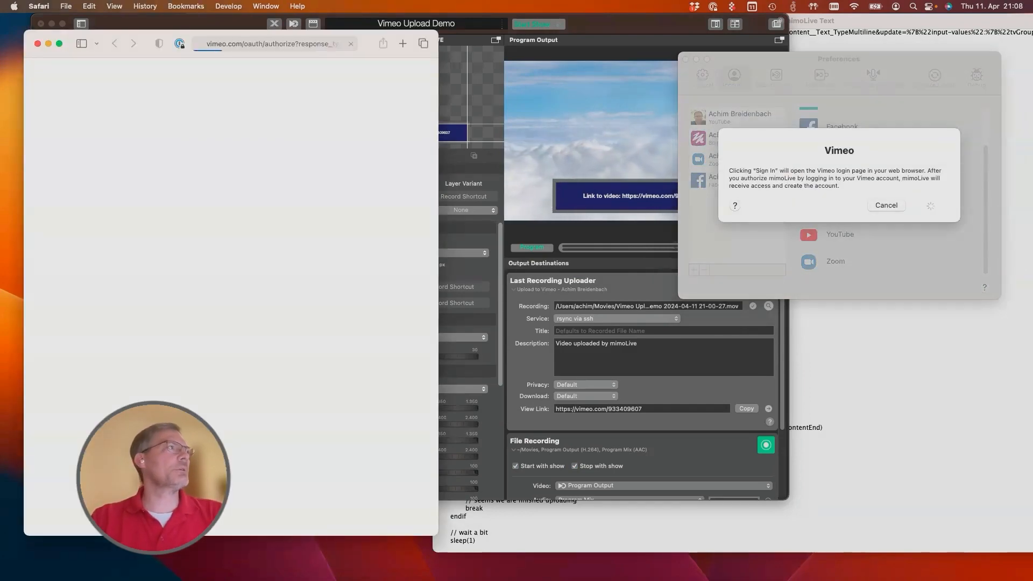